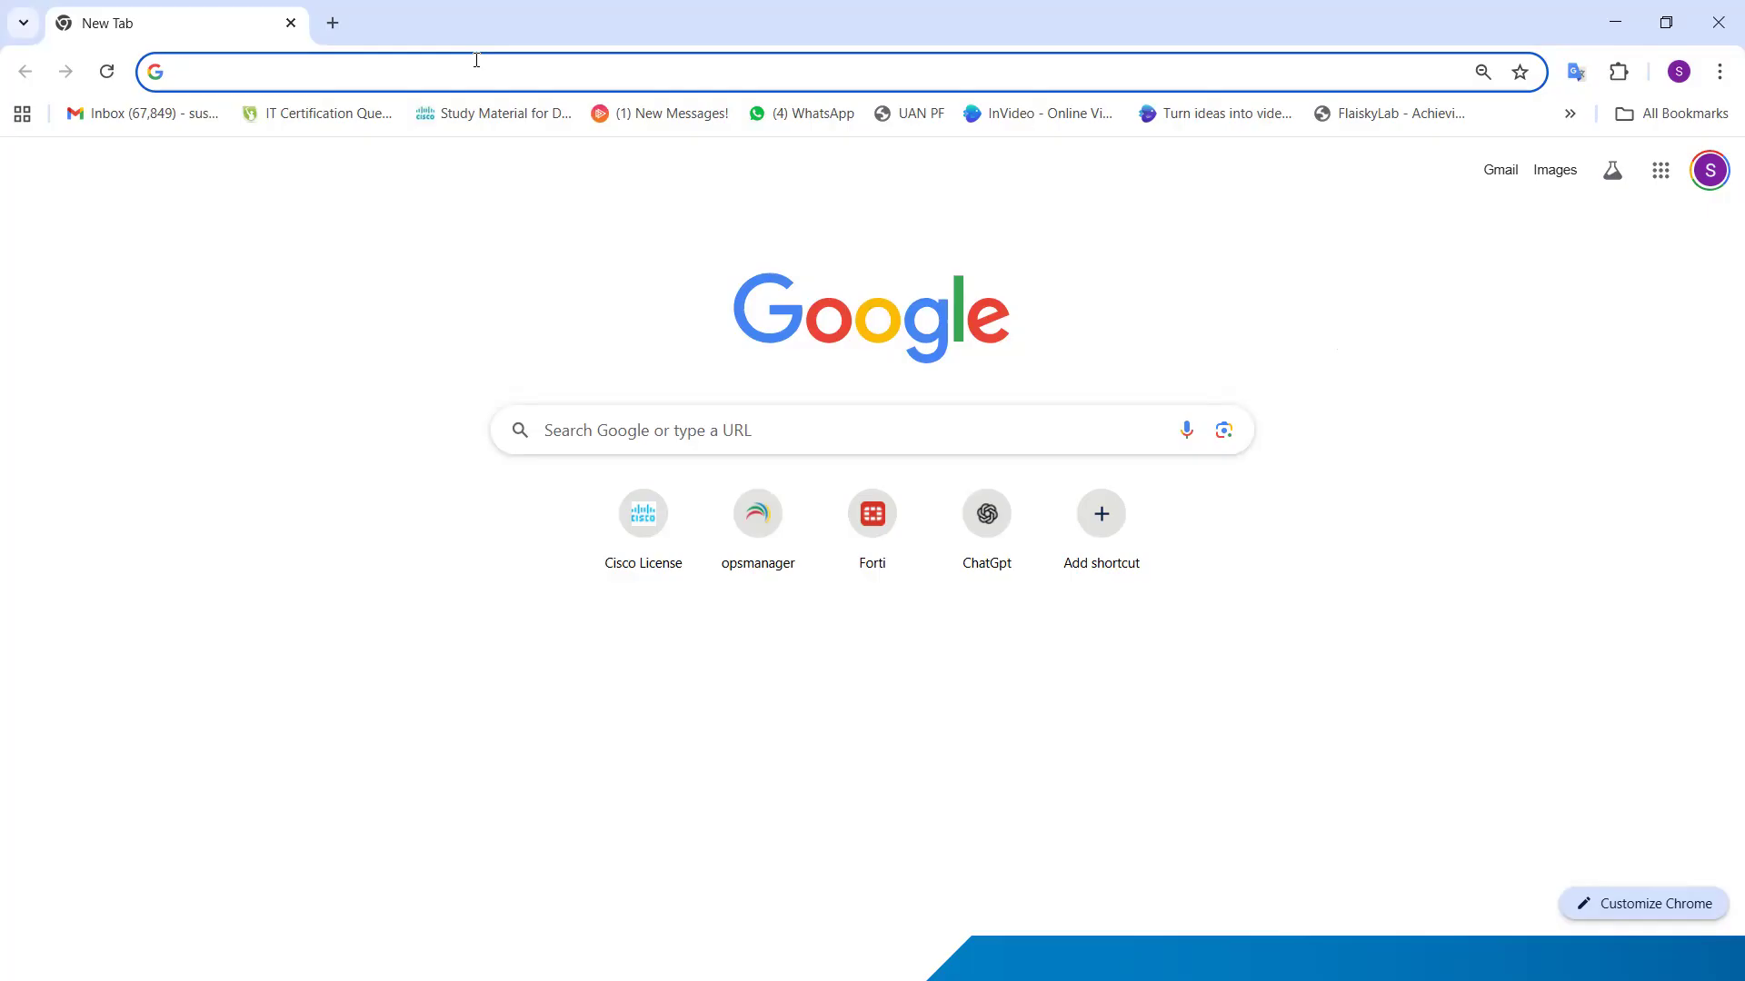
Step: Open the EVE-NG web interface at 105.0.0.100
{"action": "type", "text": "10"}
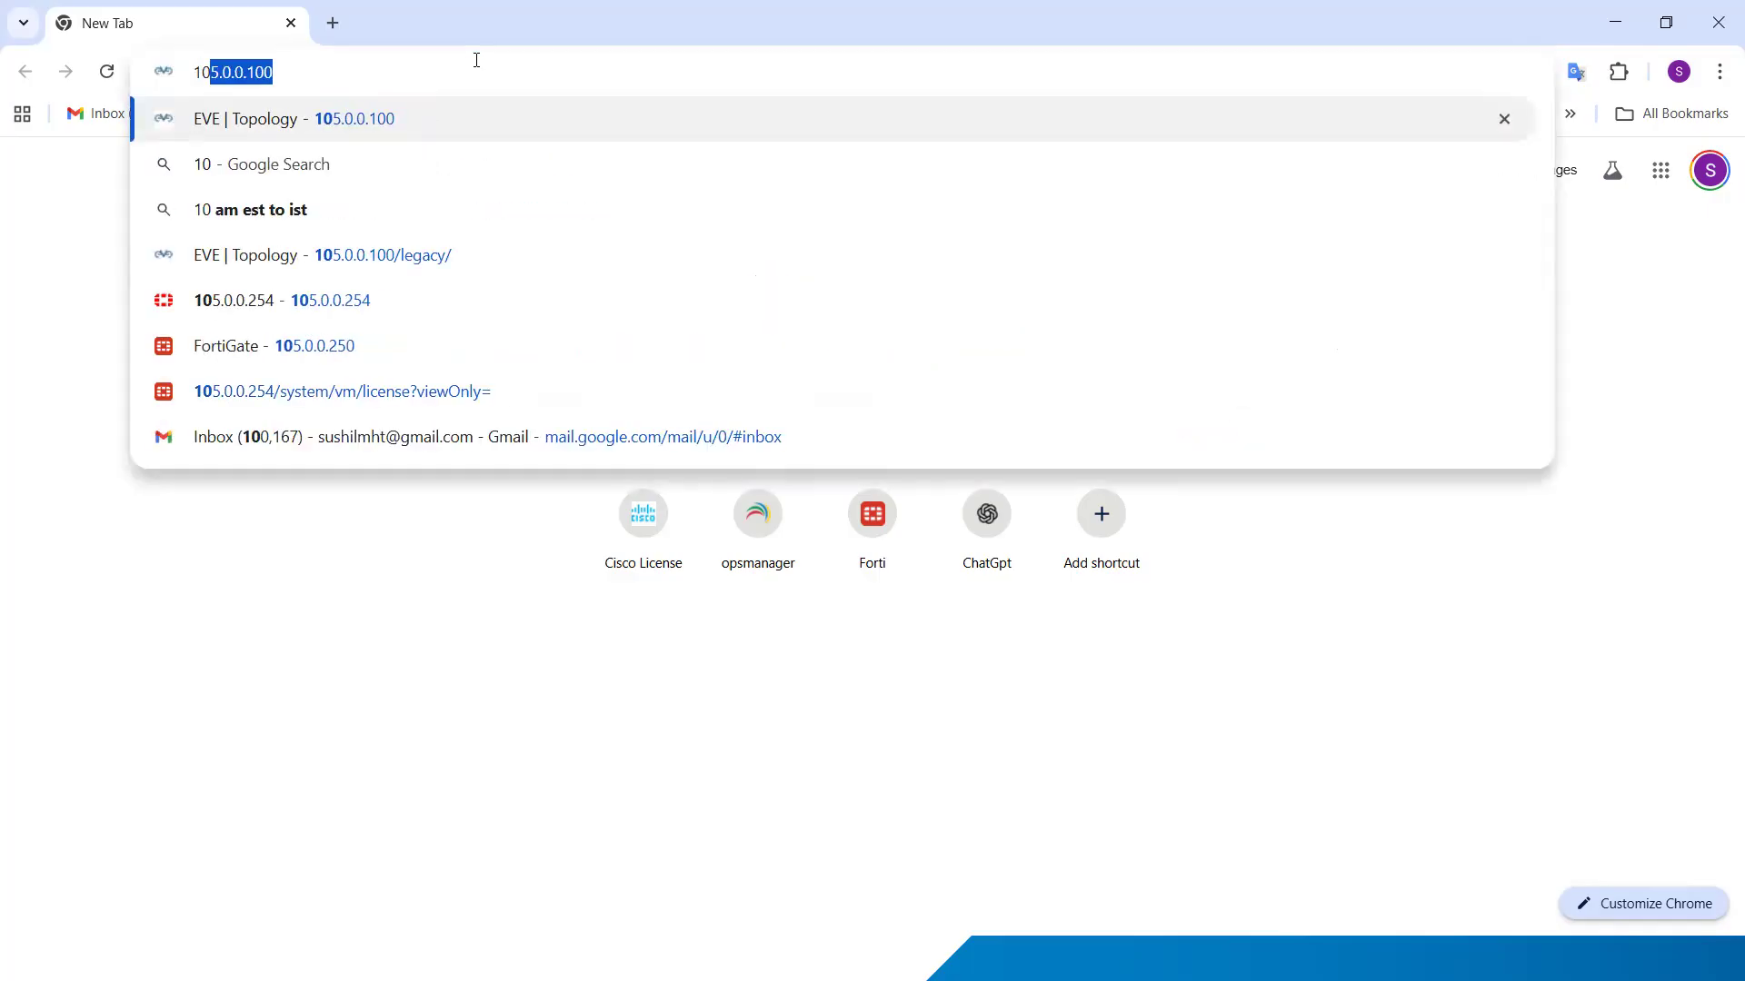
{"action": "key", "text": "Return"}
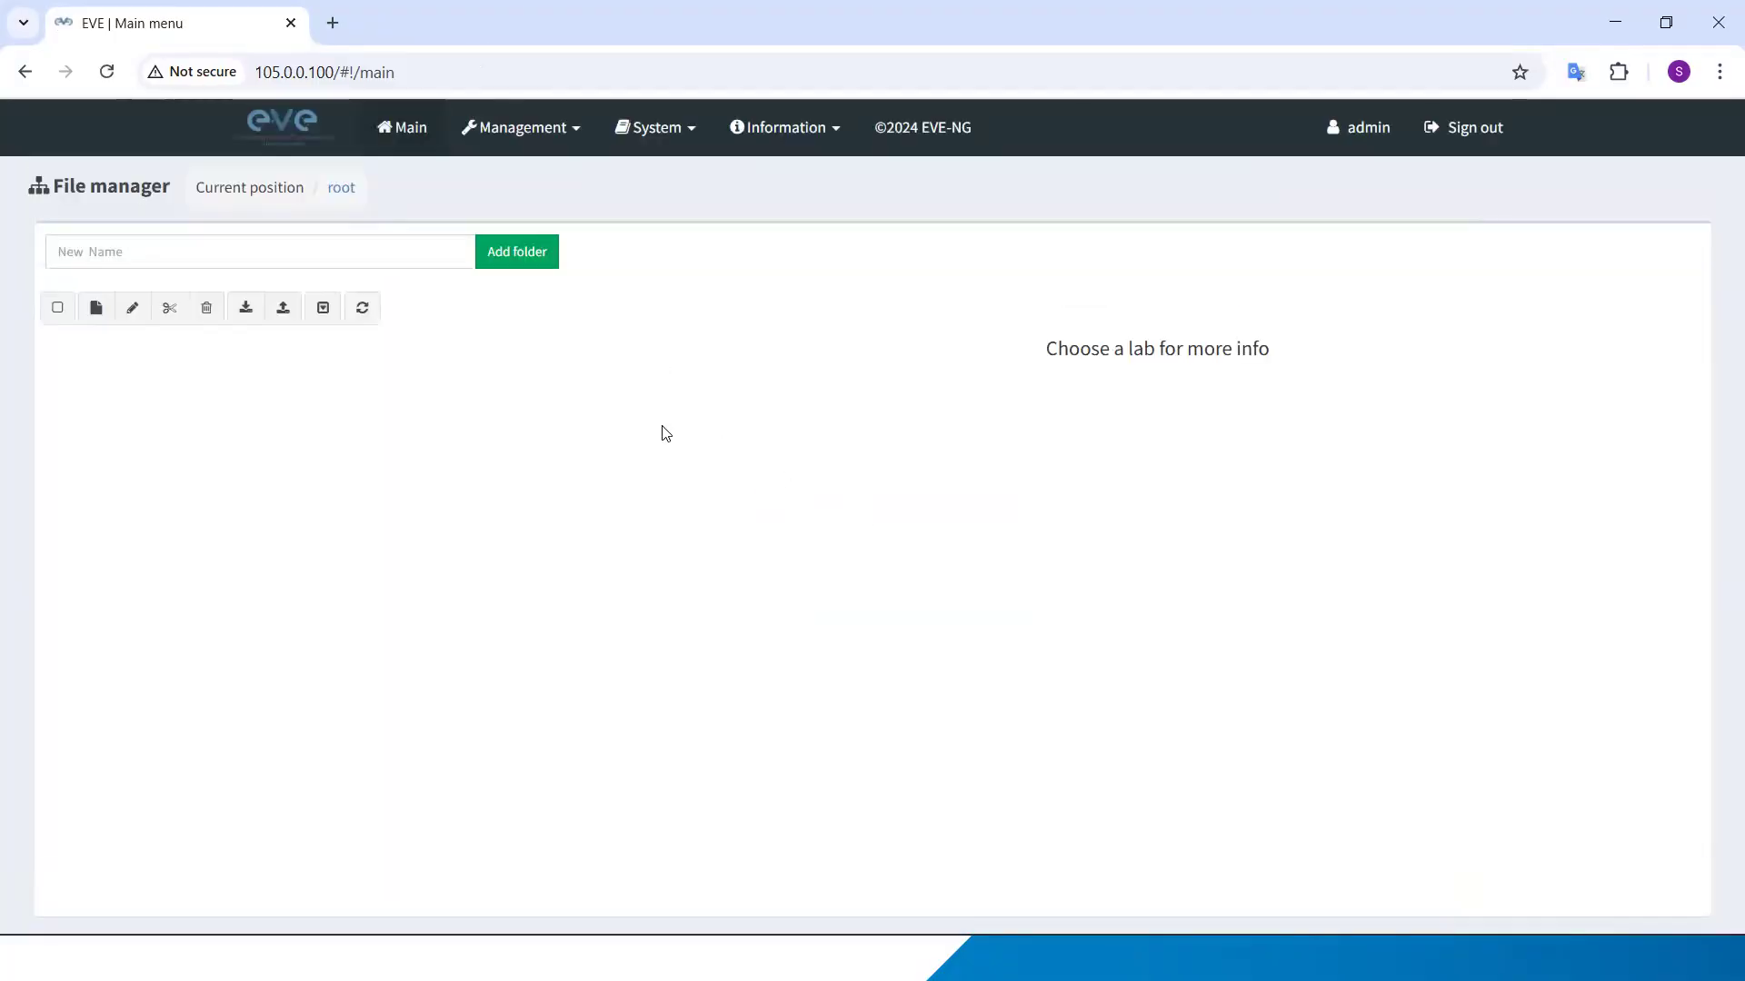
Step: Create a folder named LAB in the root directory and open it
{"action": "left_click", "coordinate": [164, 250]}
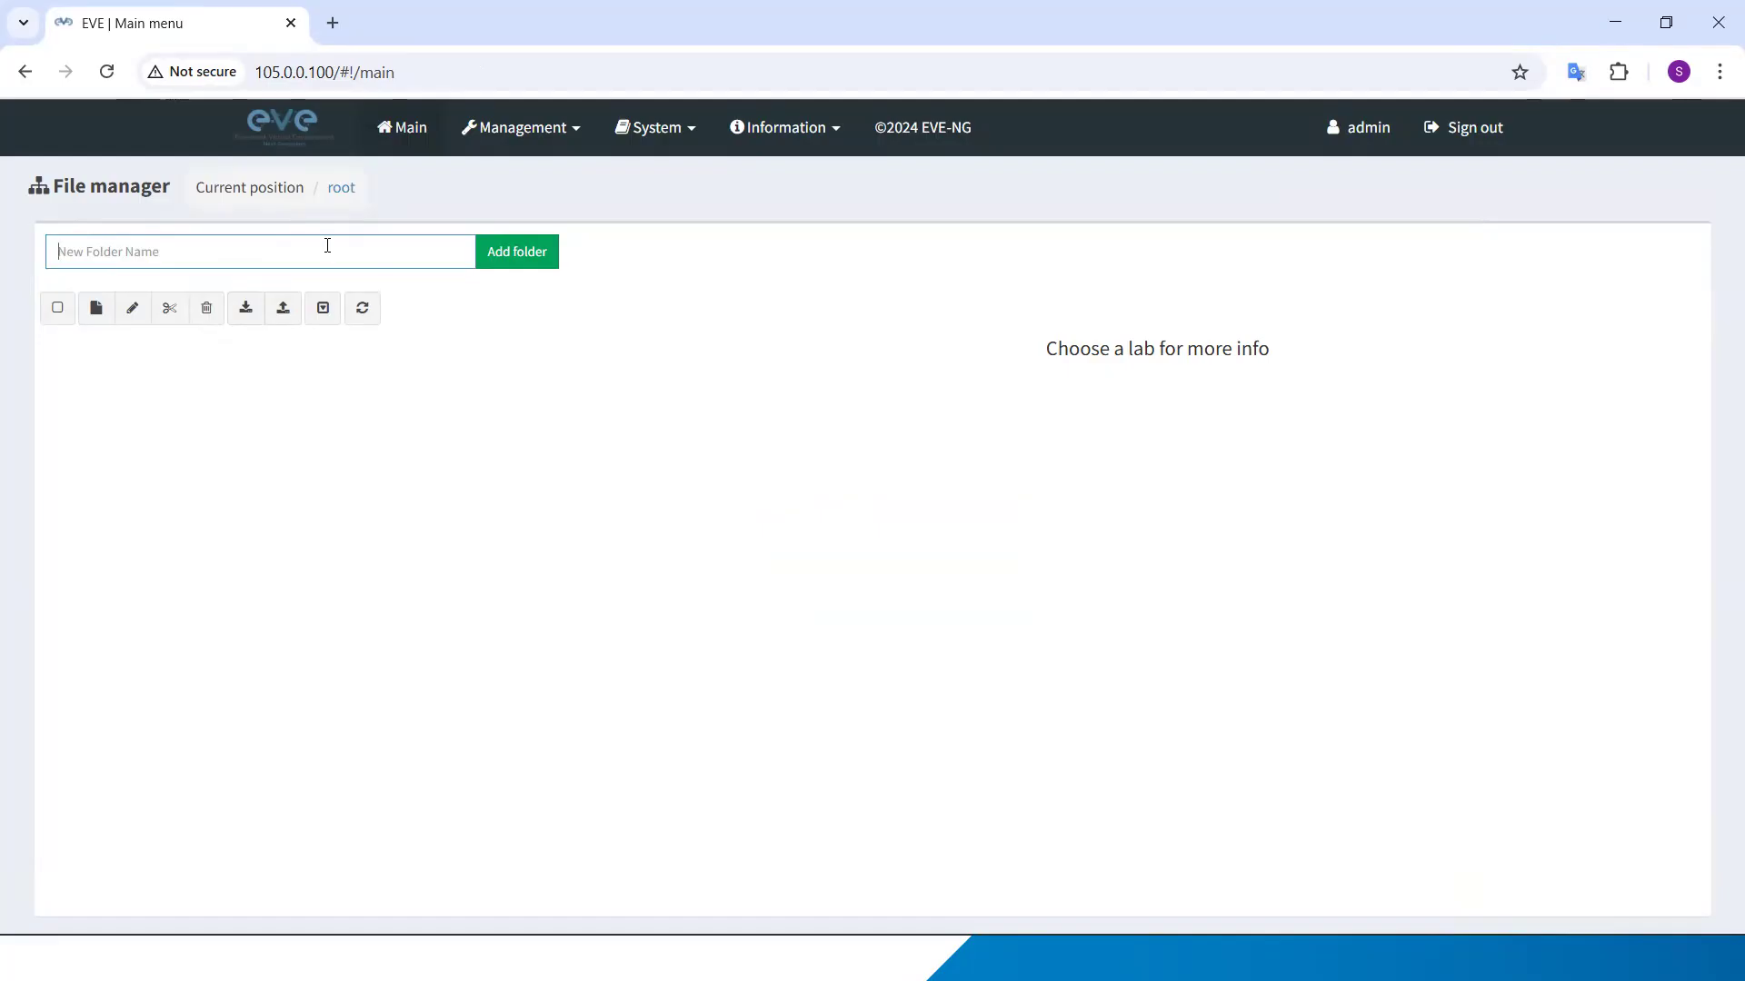
{"action": "type", "text": "LAB"}
{"action": "left_click", "coordinate": [536, 251]}
{"action": "double_click", "coordinate": [108, 362]}
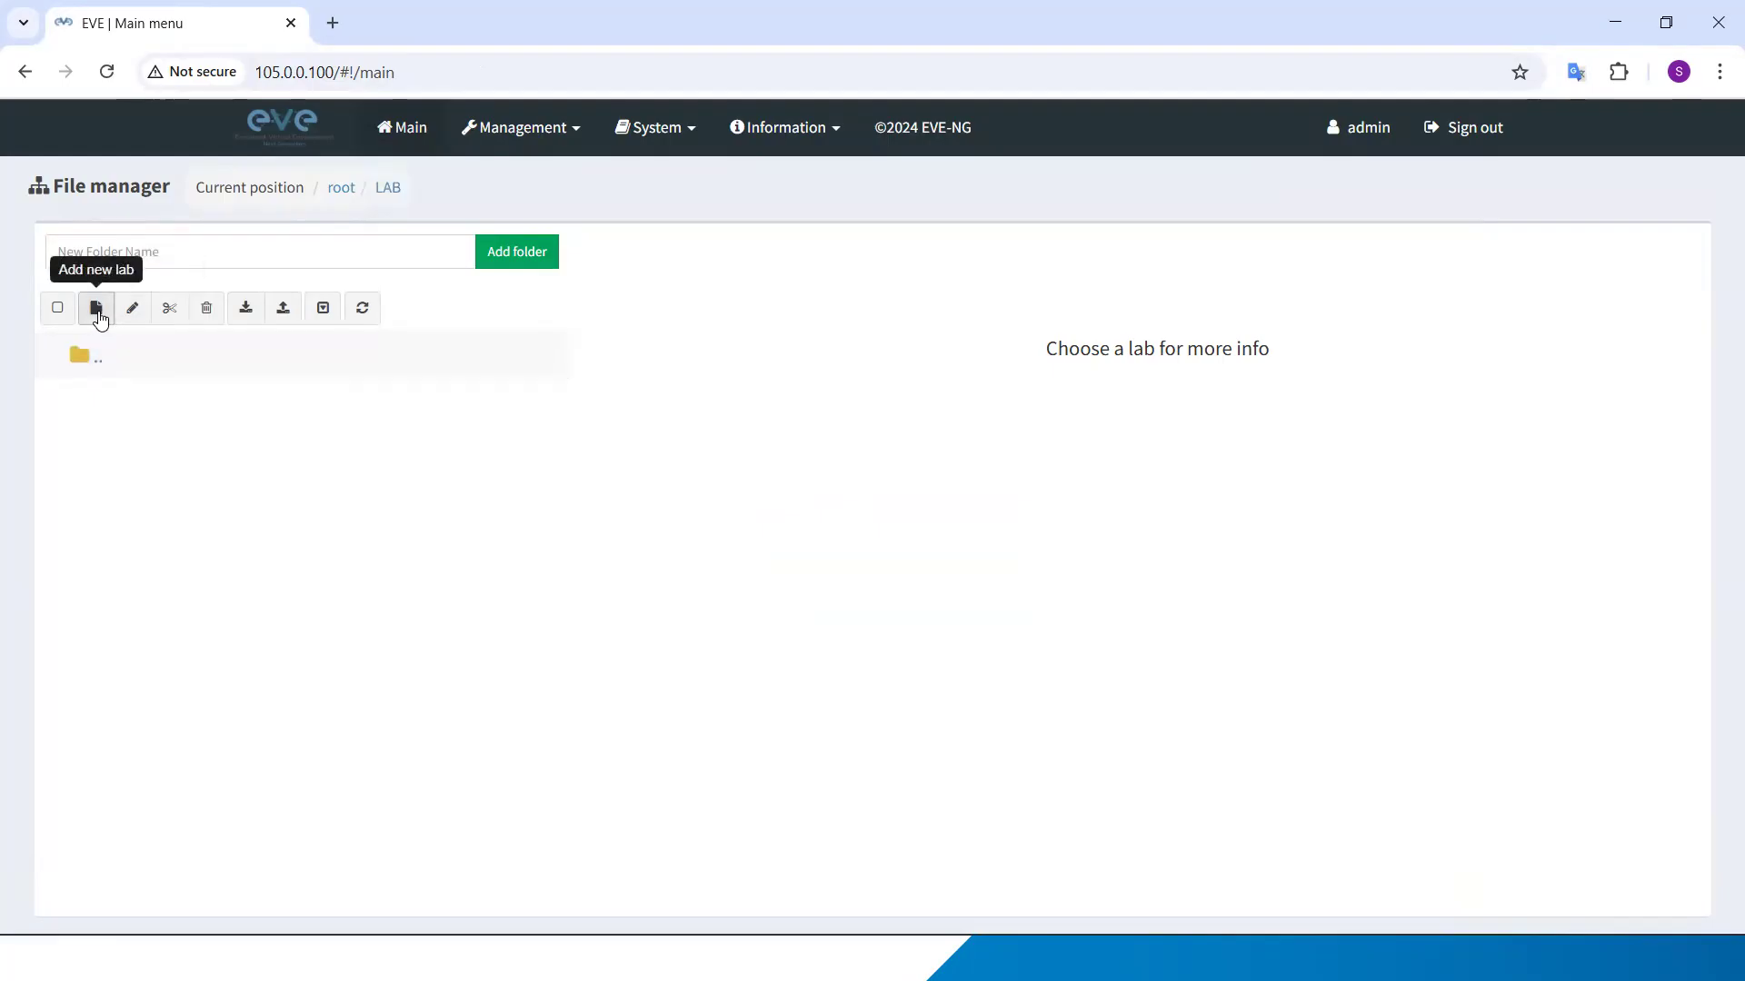
Step: Create a new lab named Routing_lab inside the LAB folder
{"action": "left_click", "coordinate": [97, 309]}
{"action": "left_click", "coordinate": [326, 300]}
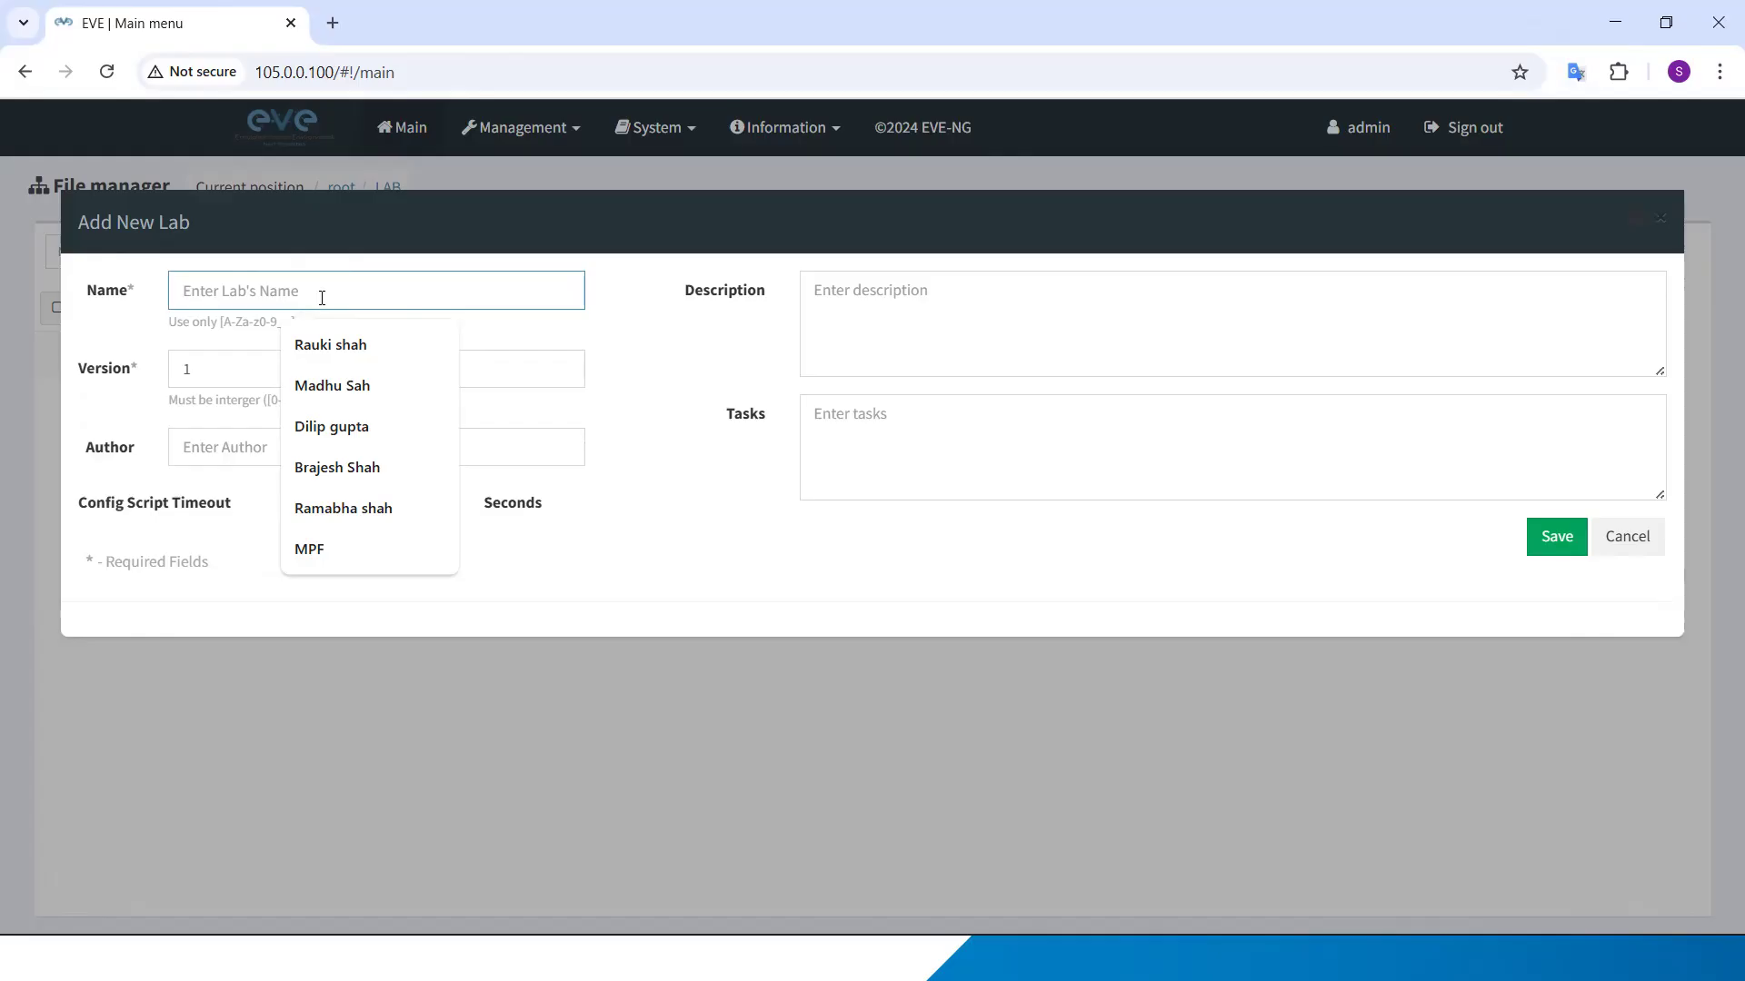
{"action": "type", "text": "ROuting_lab"}
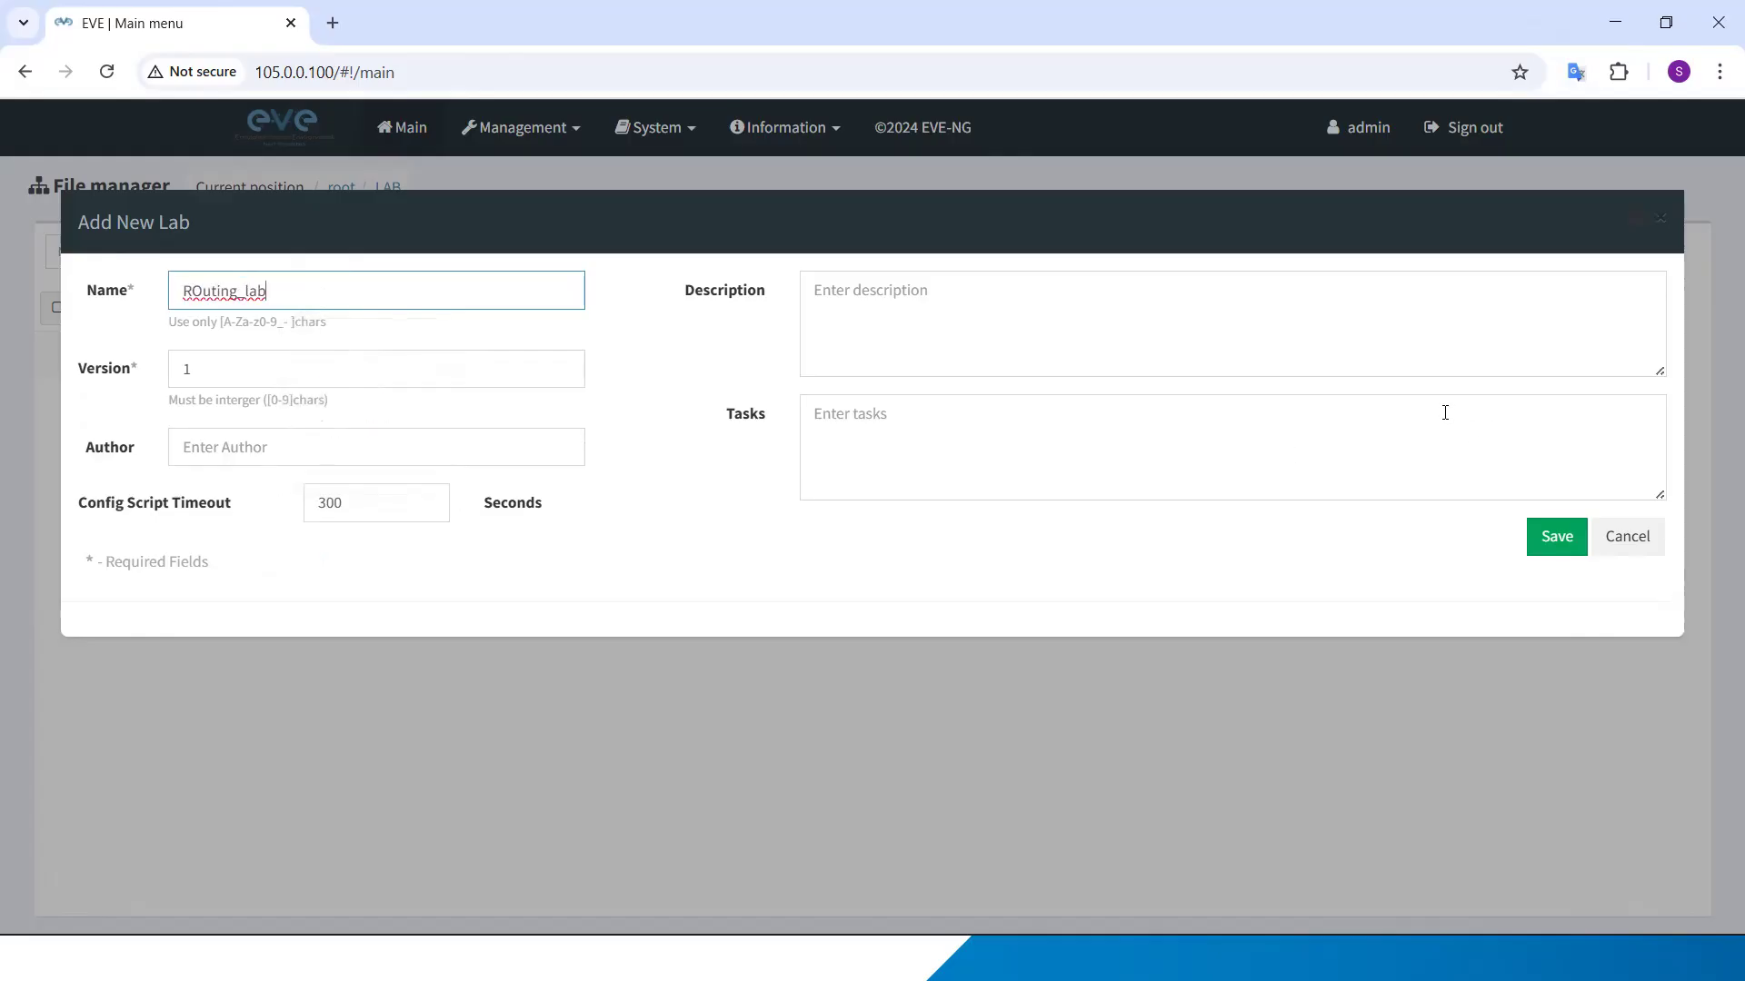
{"action": "key", "text": "BackSpace"}
{"action": "type", "text": "o"}
{"action": "left_click", "coordinate": [1557, 549]}
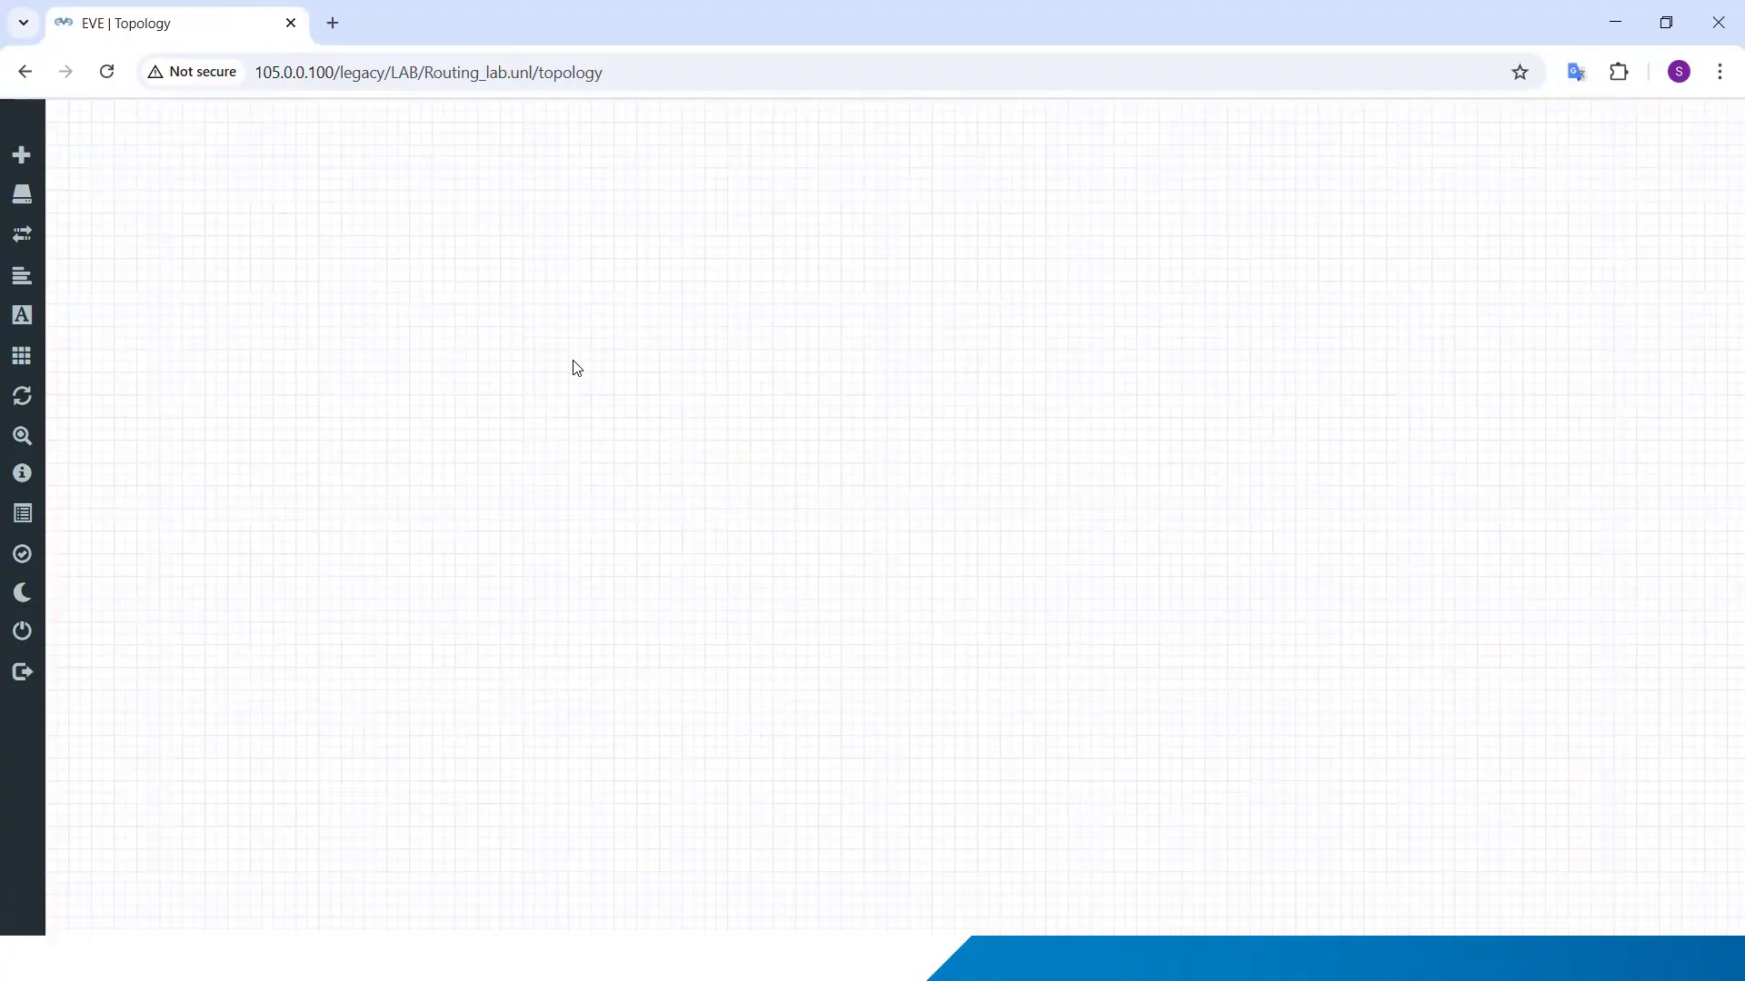
{"action": "right_click", "coordinate": [483, 206]}
{"action": "left_click", "coordinate": [592, 261]}
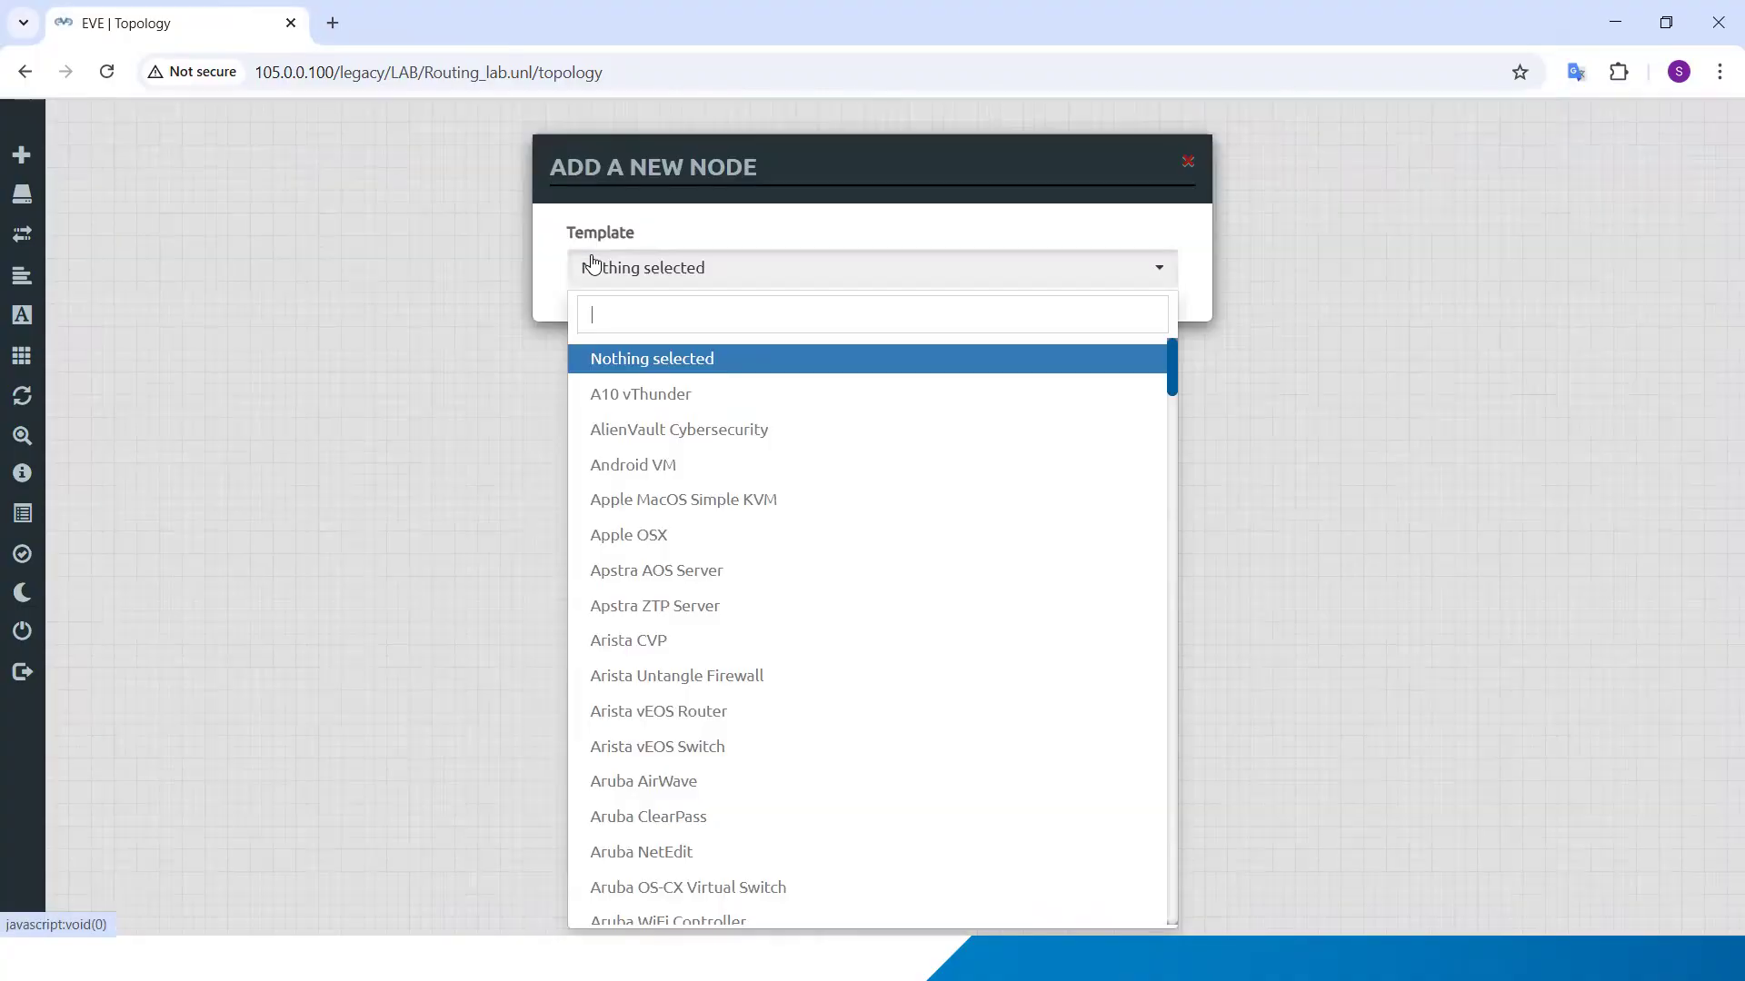
{"action": "left_click", "coordinate": [318, 276]}
Step: Start adding a node to the topology with the Cisco vIOS Router template
{"action": "right_click", "coordinate": [565, 236]}
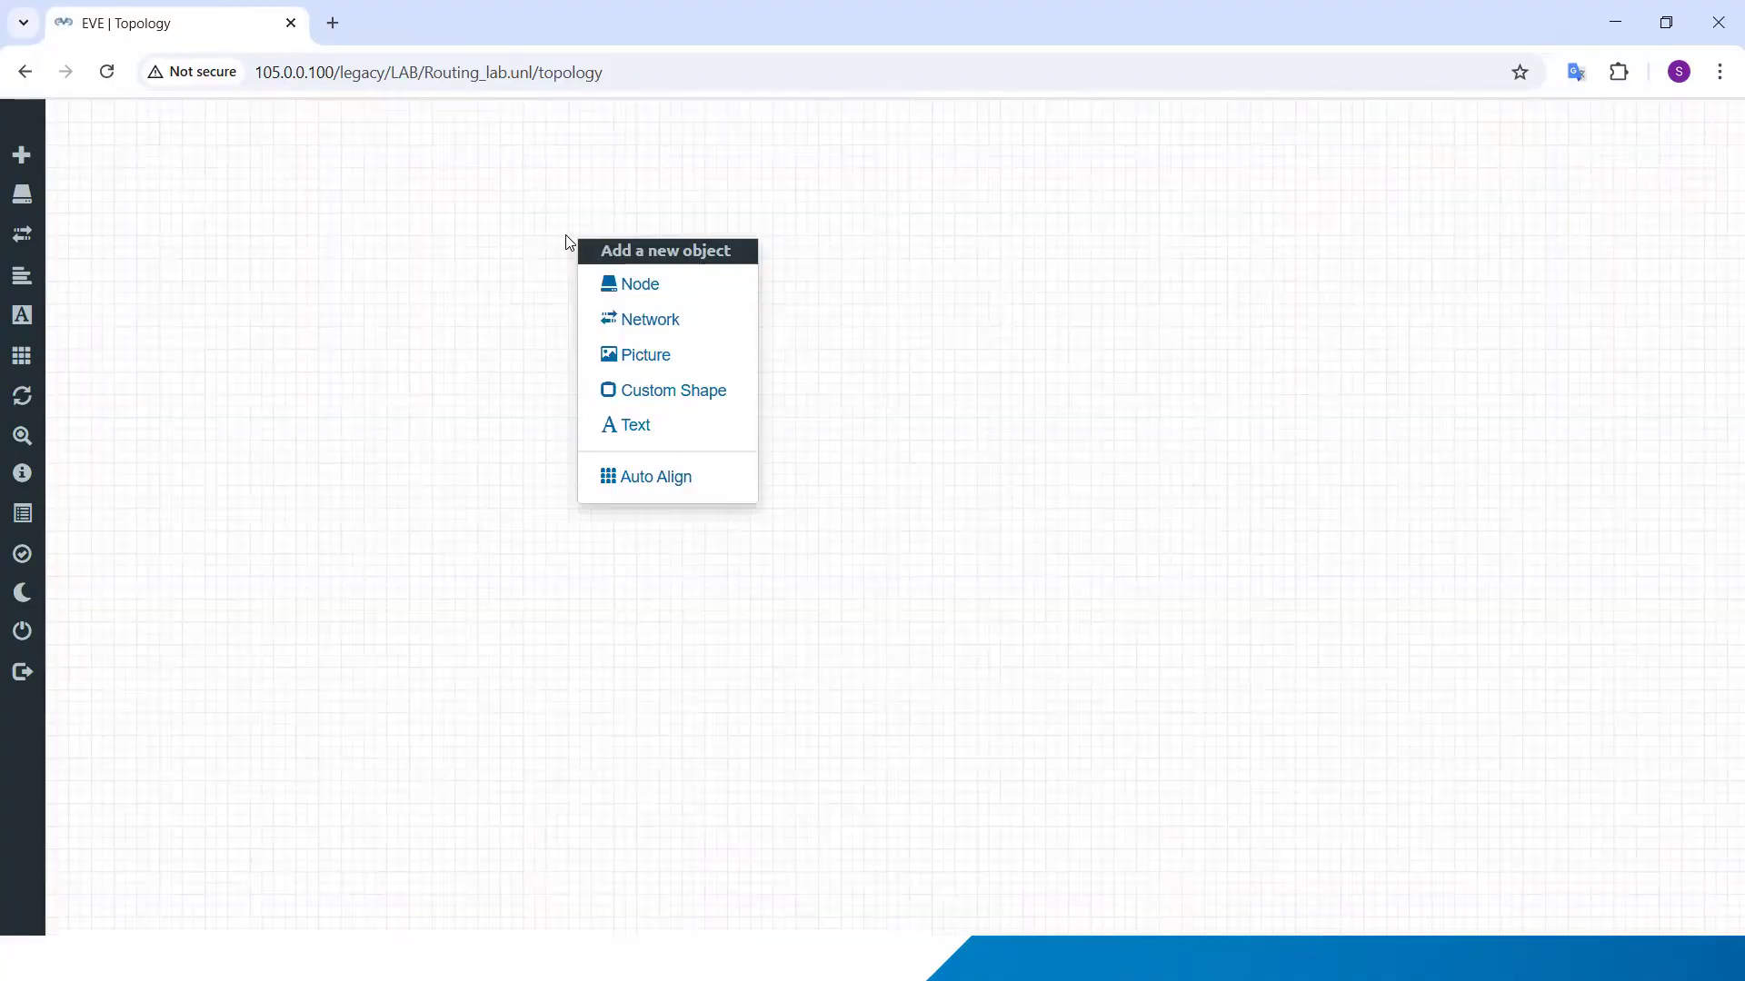
{"action": "left_click", "coordinate": [674, 286]}
{"action": "type", "text": "iso"}
{"action": "key", "text": "BackSpace"}
{"action": "key", "text": "BackSpace"}
{"action": "type", "text": "os"}
{"action": "left_click", "coordinate": [707, 467]}
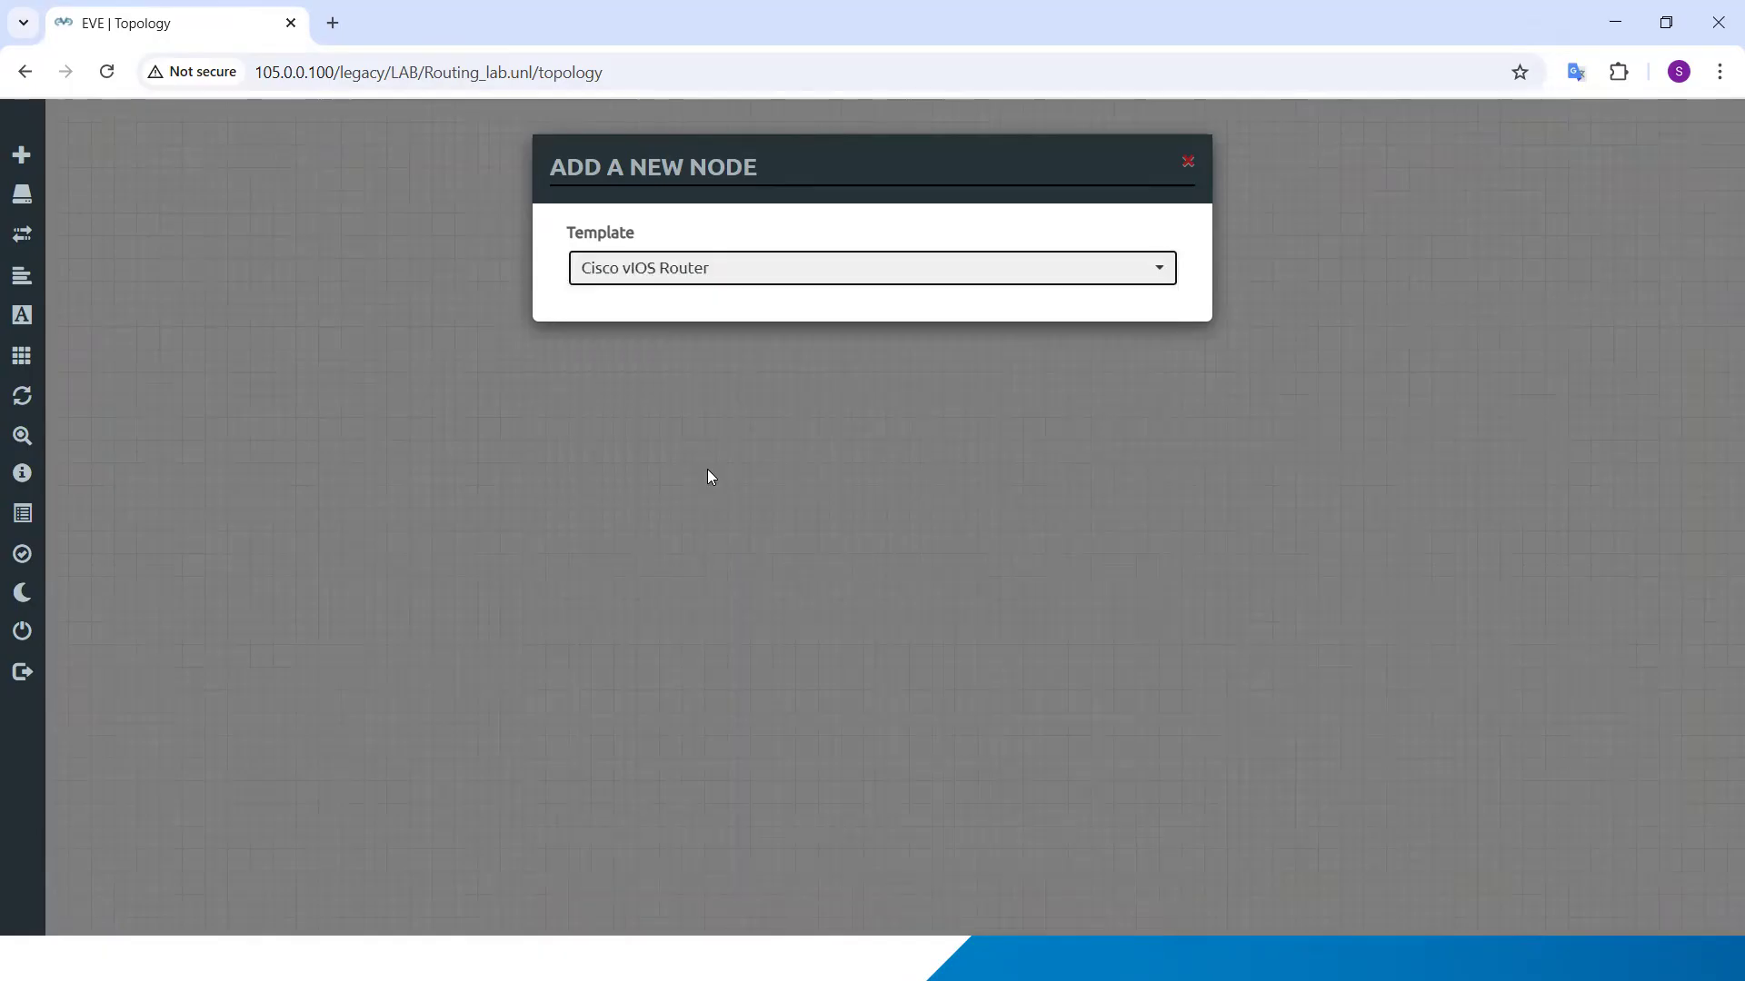
Step: Add 2 router nodes with the name prefix R1 and 5 Ethernet interfaces each
{"action": "left_click_drag", "start_coordinate": [632, 446], "coordinate": [523, 451]}
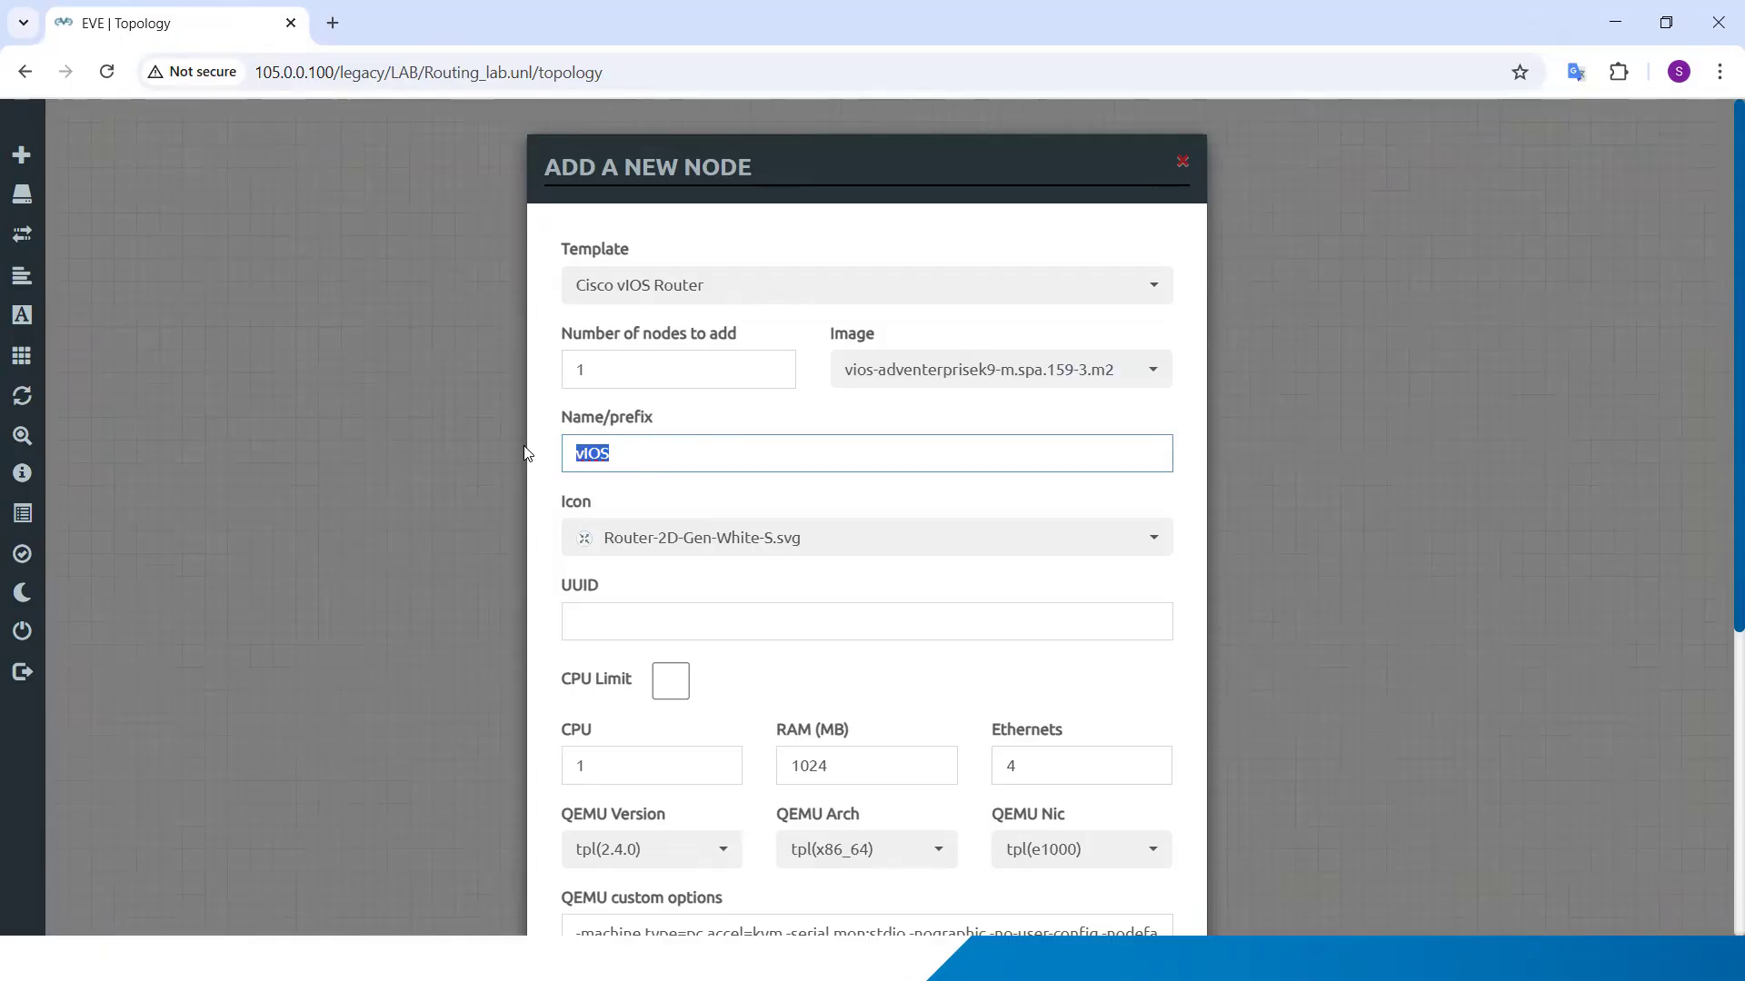
{"action": "type", "text": "R1"}
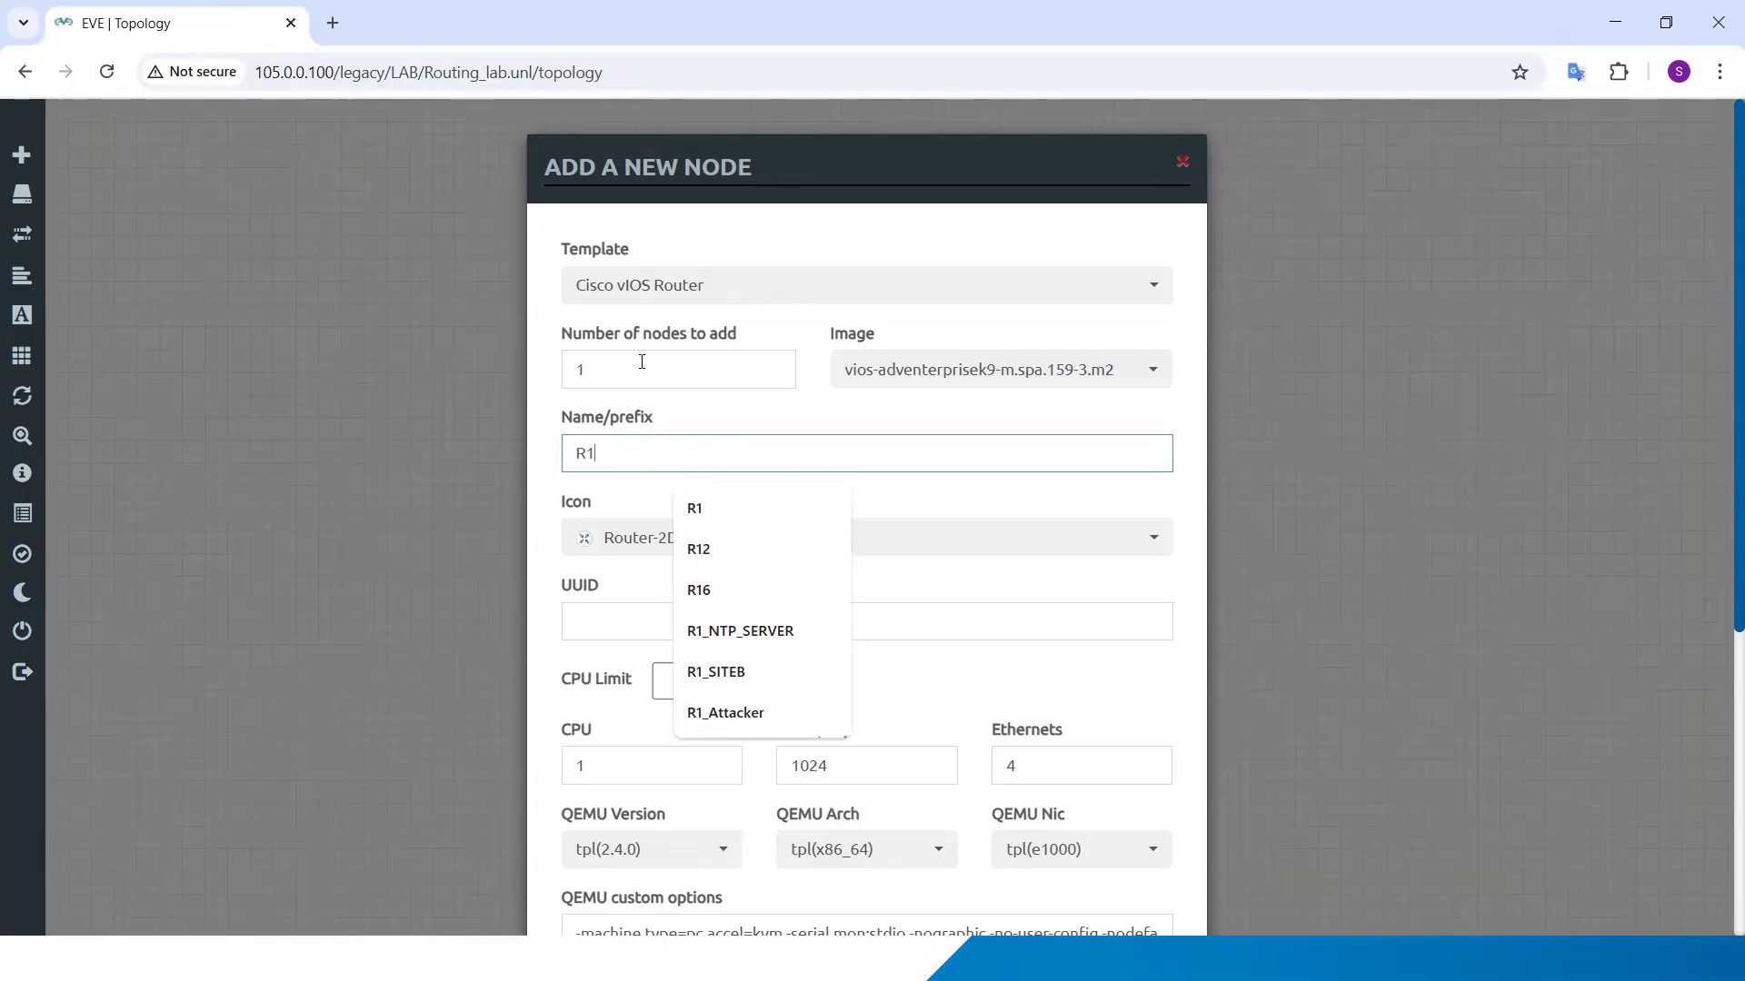
{"action": "left_click_drag", "start_coordinate": [608, 367], "coordinate": [531, 376]}
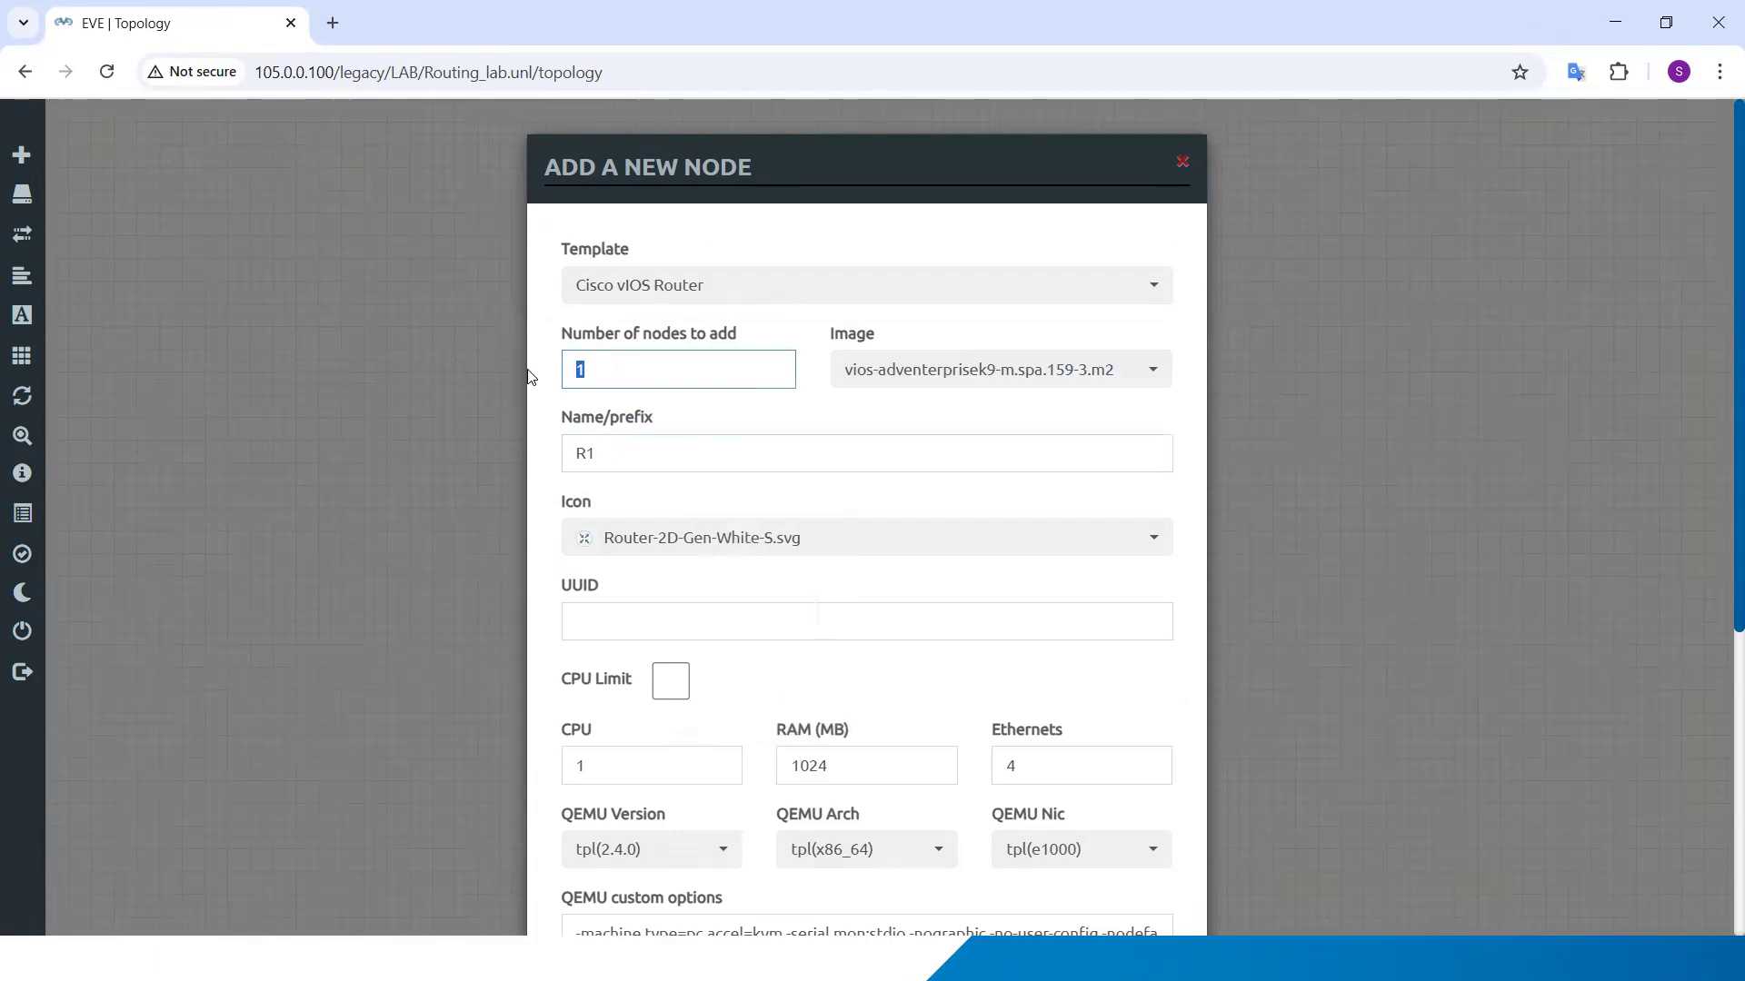
{"action": "type", "text": "2"}
{"action": "scroll", "coordinate": [891, 491], "scroll_direction": "down", "scroll_amount": 5}
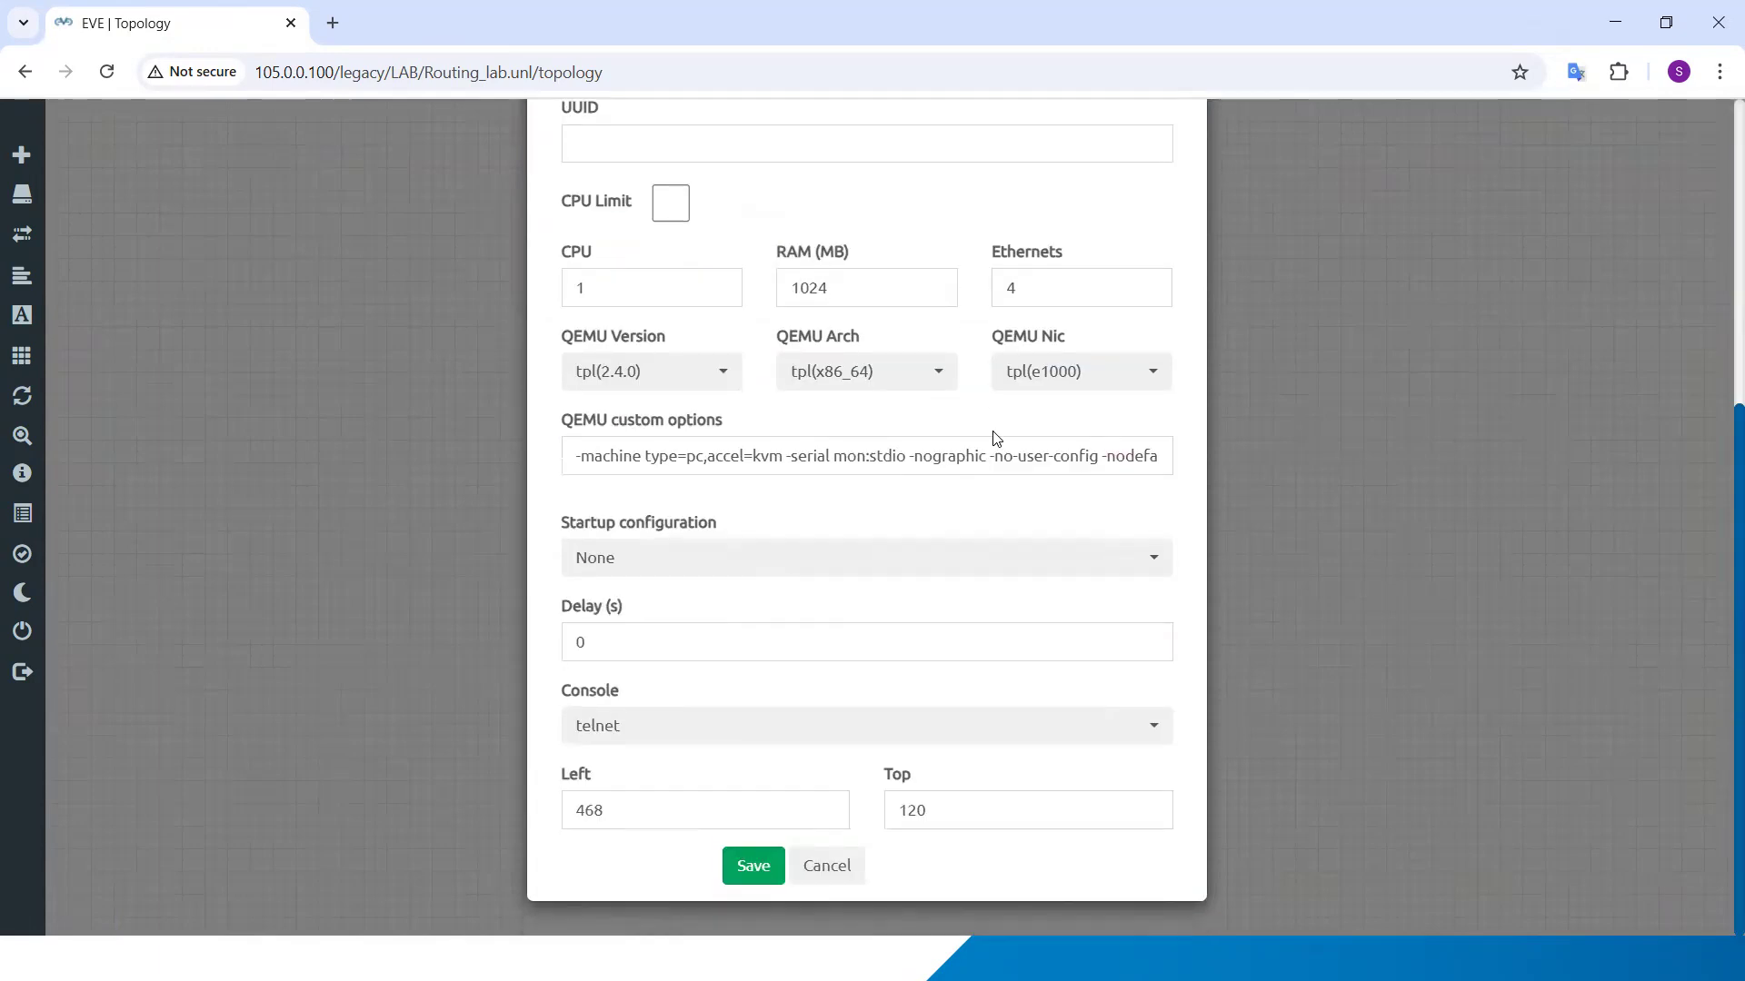
{"action": "left_click_drag", "start_coordinate": [1041, 279], "coordinate": [958, 290]}
{"action": "type", "text": "5"}
{"action": "left_click", "coordinate": [754, 866]}
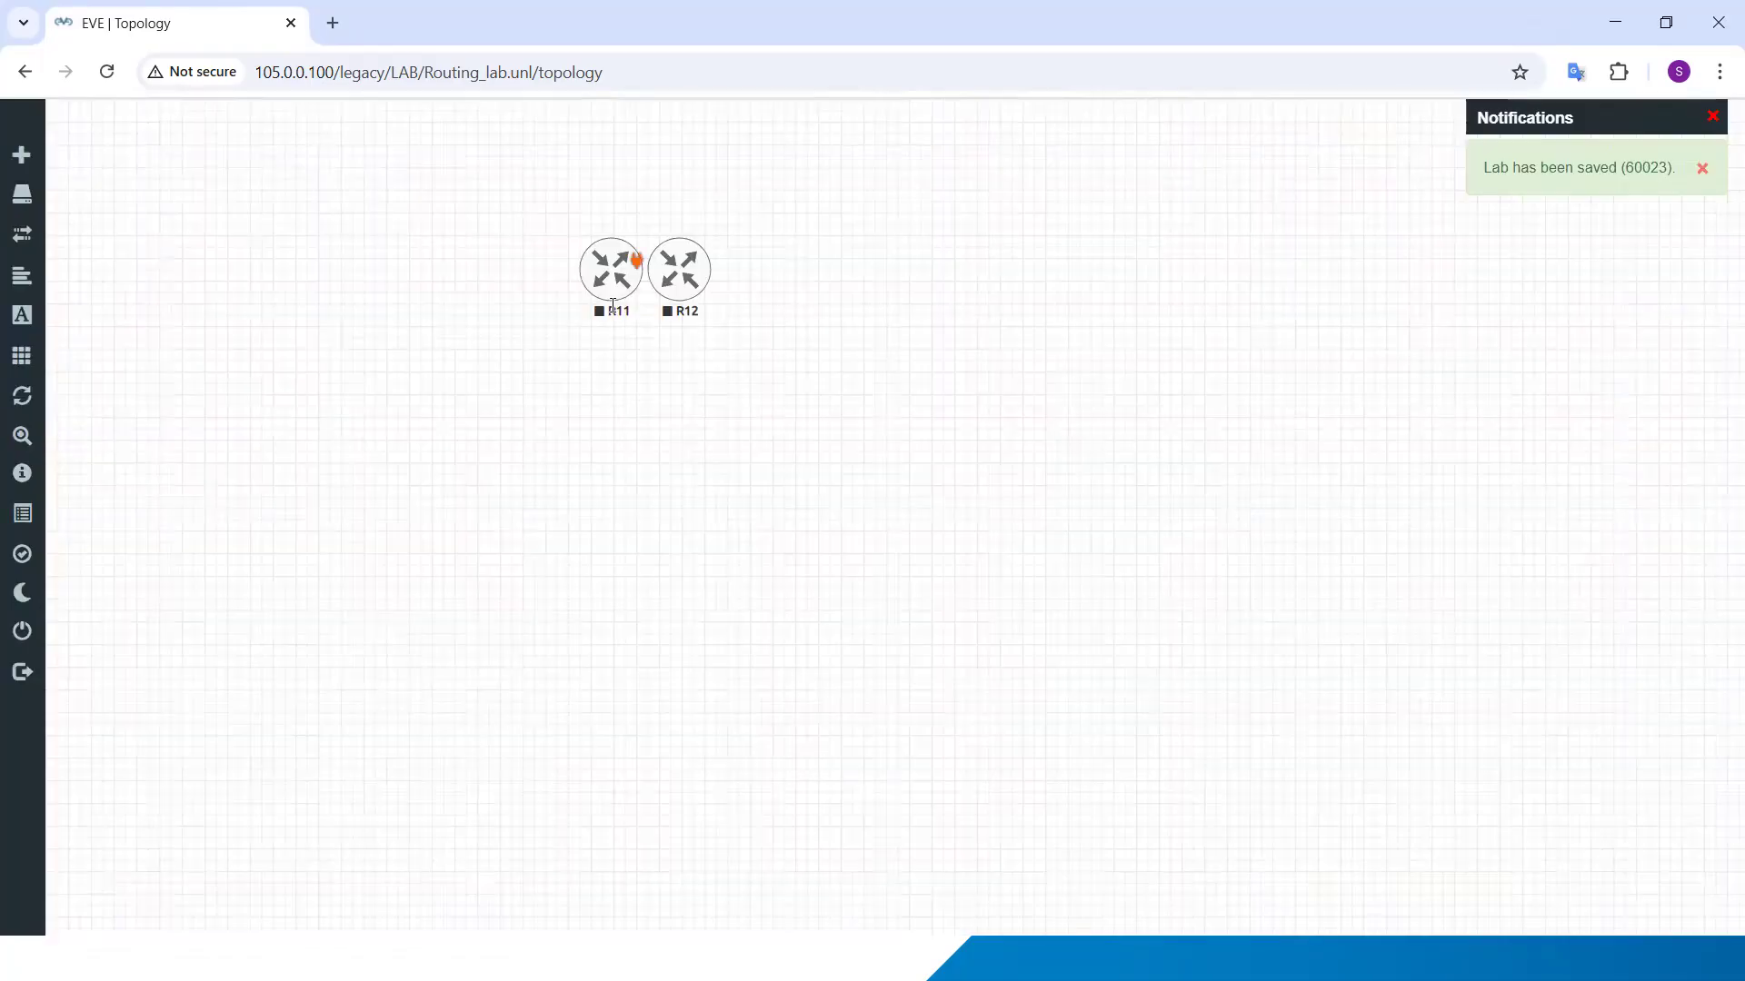
Step: Space the two routers apart in a row, with R11 on the left and R12 on the right of the canvas
{"action": "left_click_drag", "start_coordinate": [633, 256], "coordinate": [509, 278]}
{"action": "left_click_drag", "start_coordinate": [681, 285], "coordinate": [929, 299]}
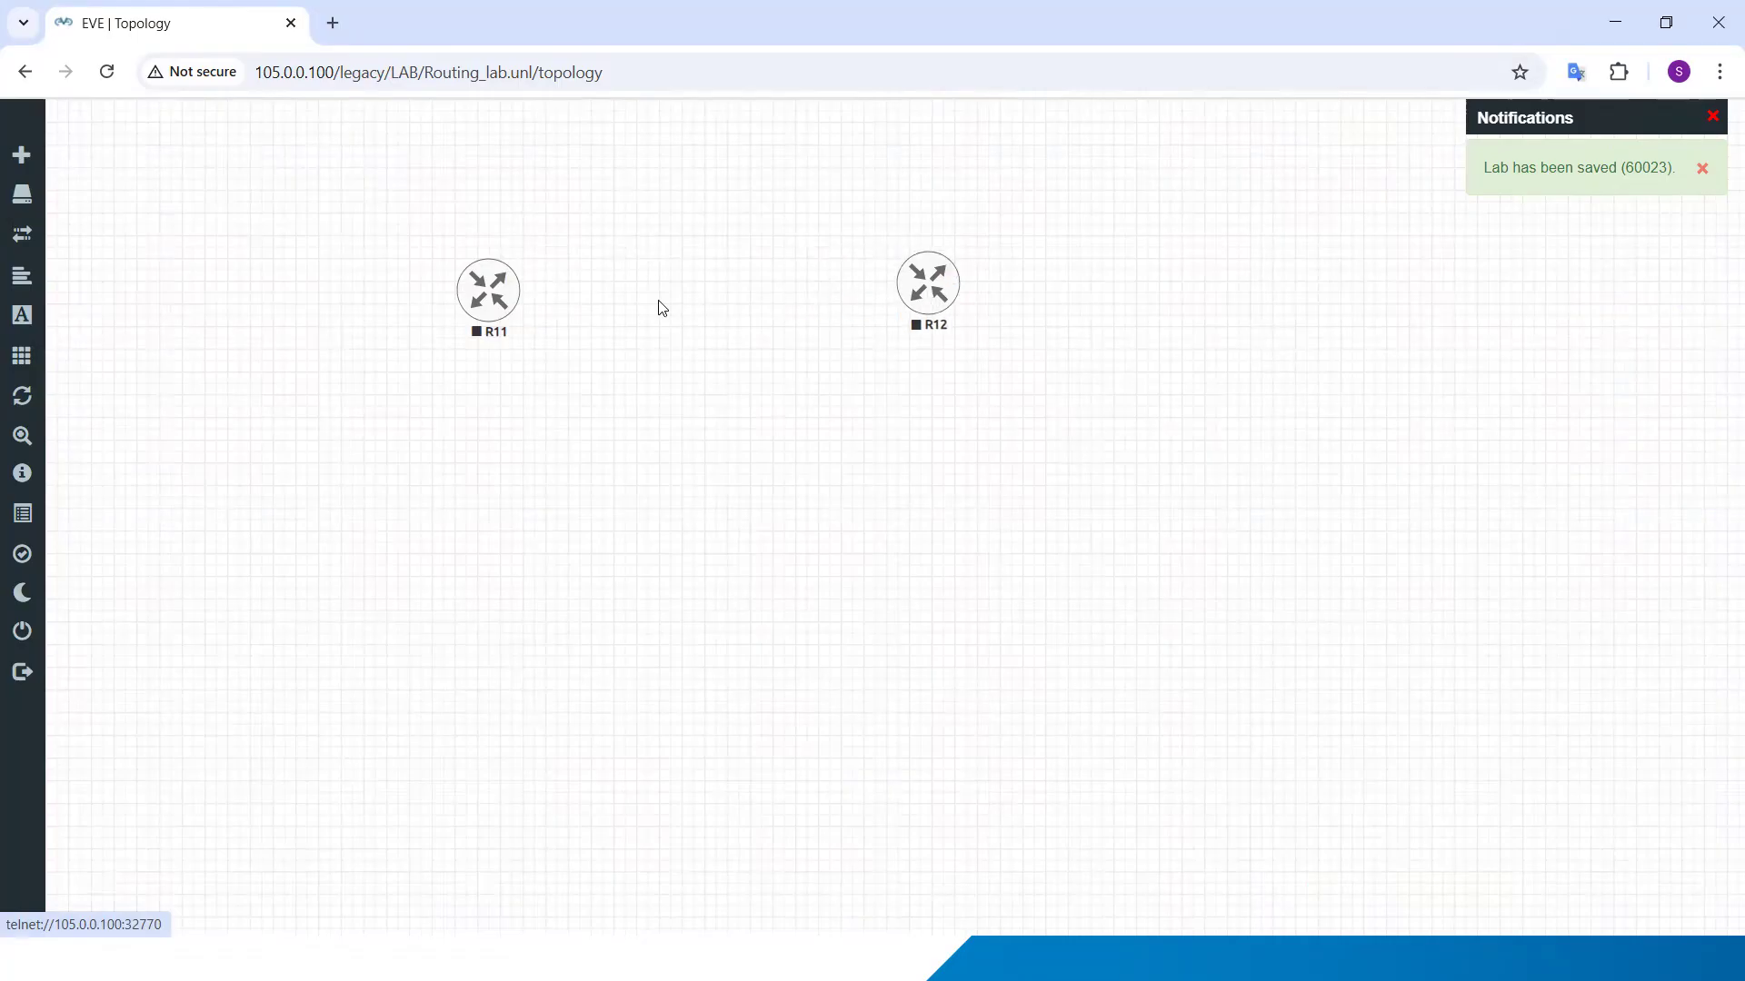
{"action": "left_click_drag", "start_coordinate": [490, 327], "coordinate": [668, 264]}
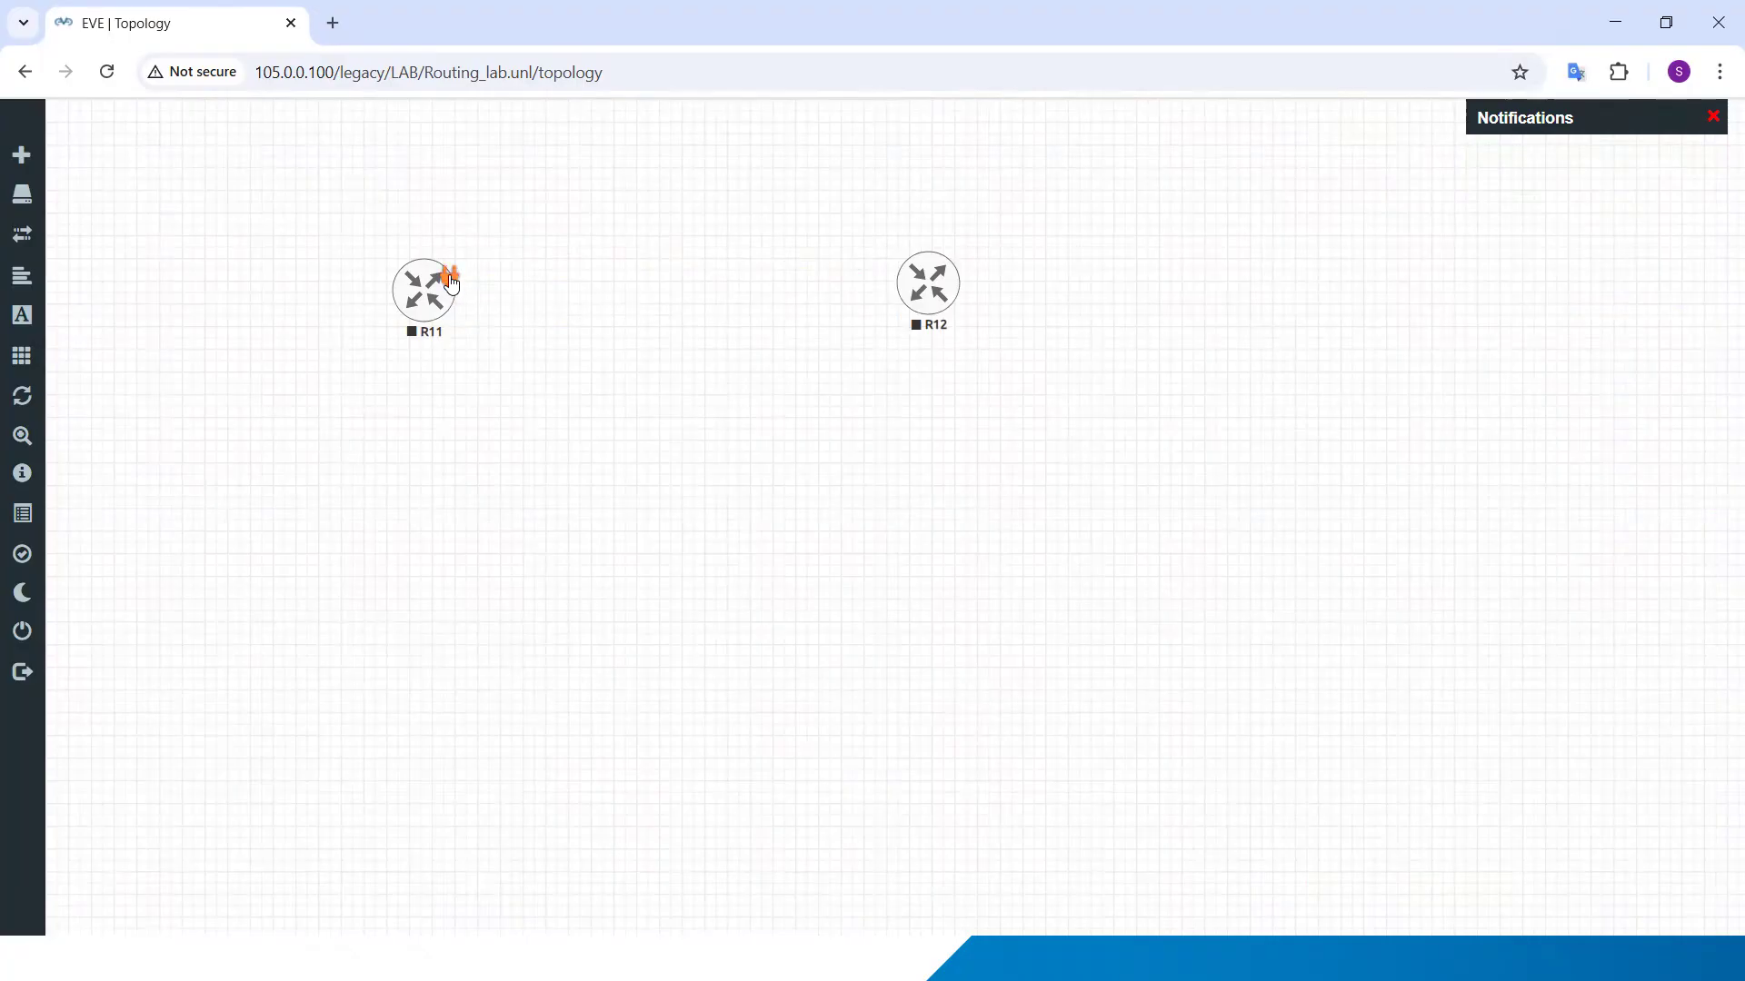
Step: Start a connection from R11 to R12 and choose Gi0/0 as the interface for R11
{"action": "left_click_drag", "start_coordinate": [454, 282], "coordinate": [925, 267]}
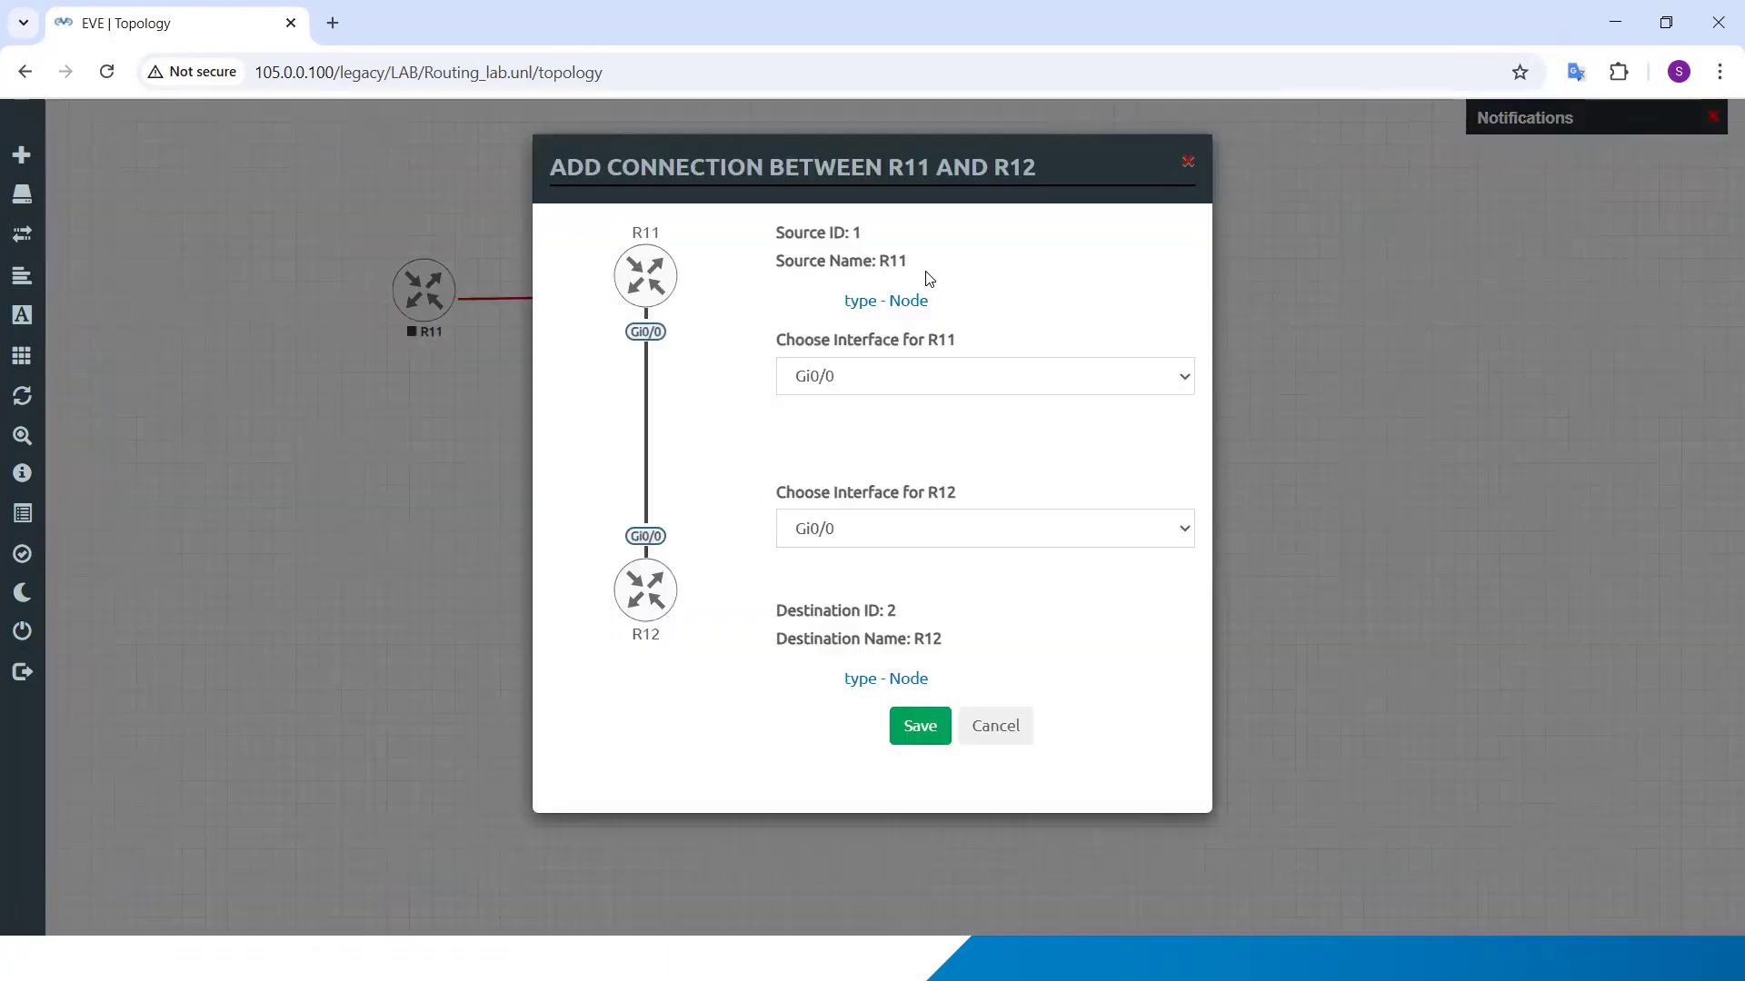
{"action": "left_click", "coordinate": [832, 380]}
{"action": "left_click", "coordinate": [827, 376]}
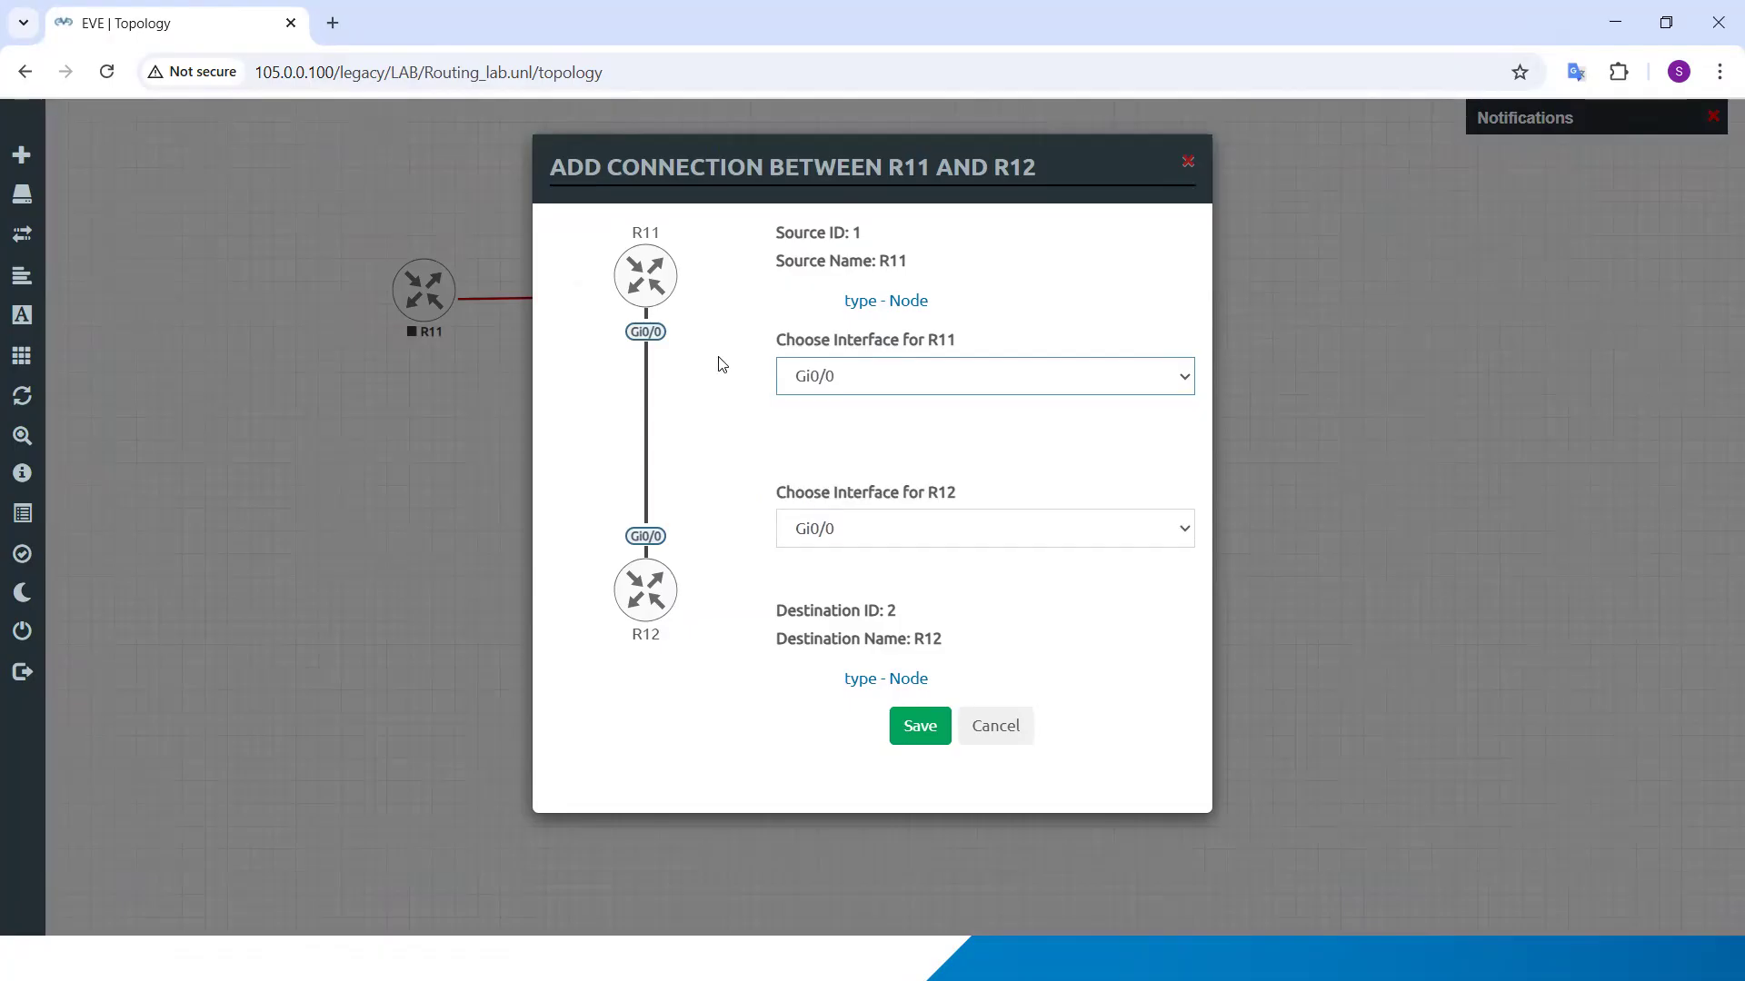
{"action": "left_click_drag", "start_coordinate": [635, 233], "coordinate": [672, 305]}
{"action": "left_click_drag", "start_coordinate": [633, 636], "coordinate": [672, 645]}
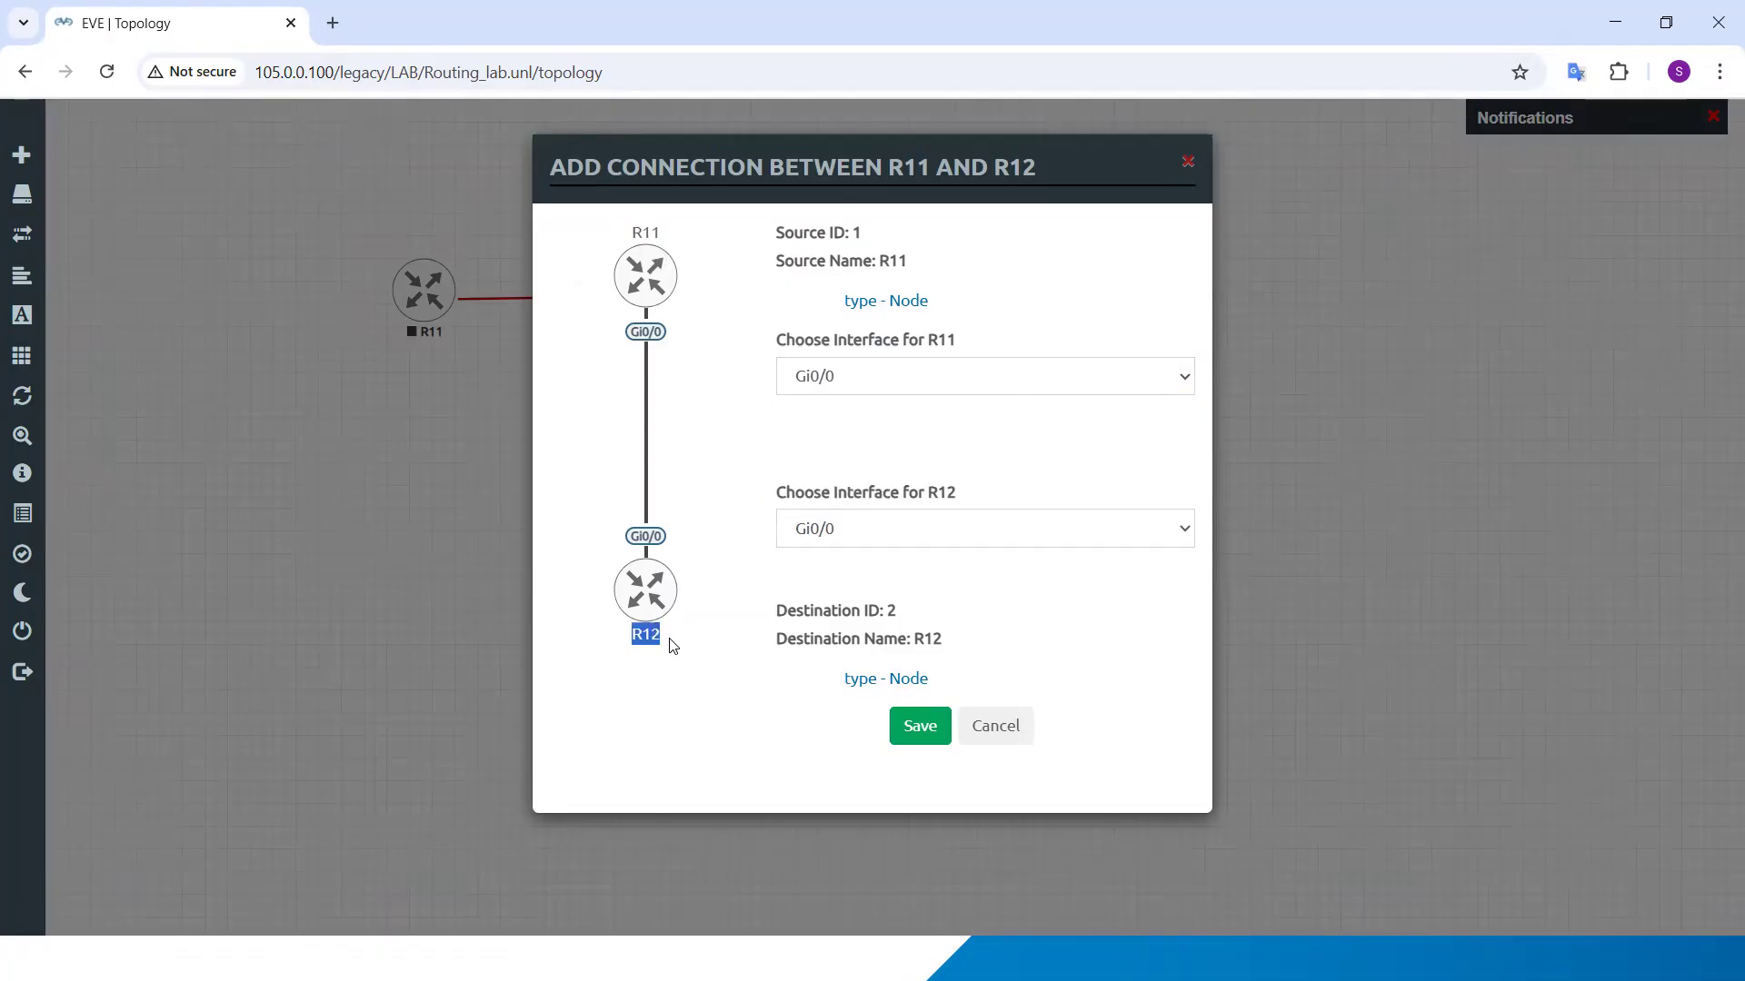
{"action": "left_click", "coordinate": [689, 414]}
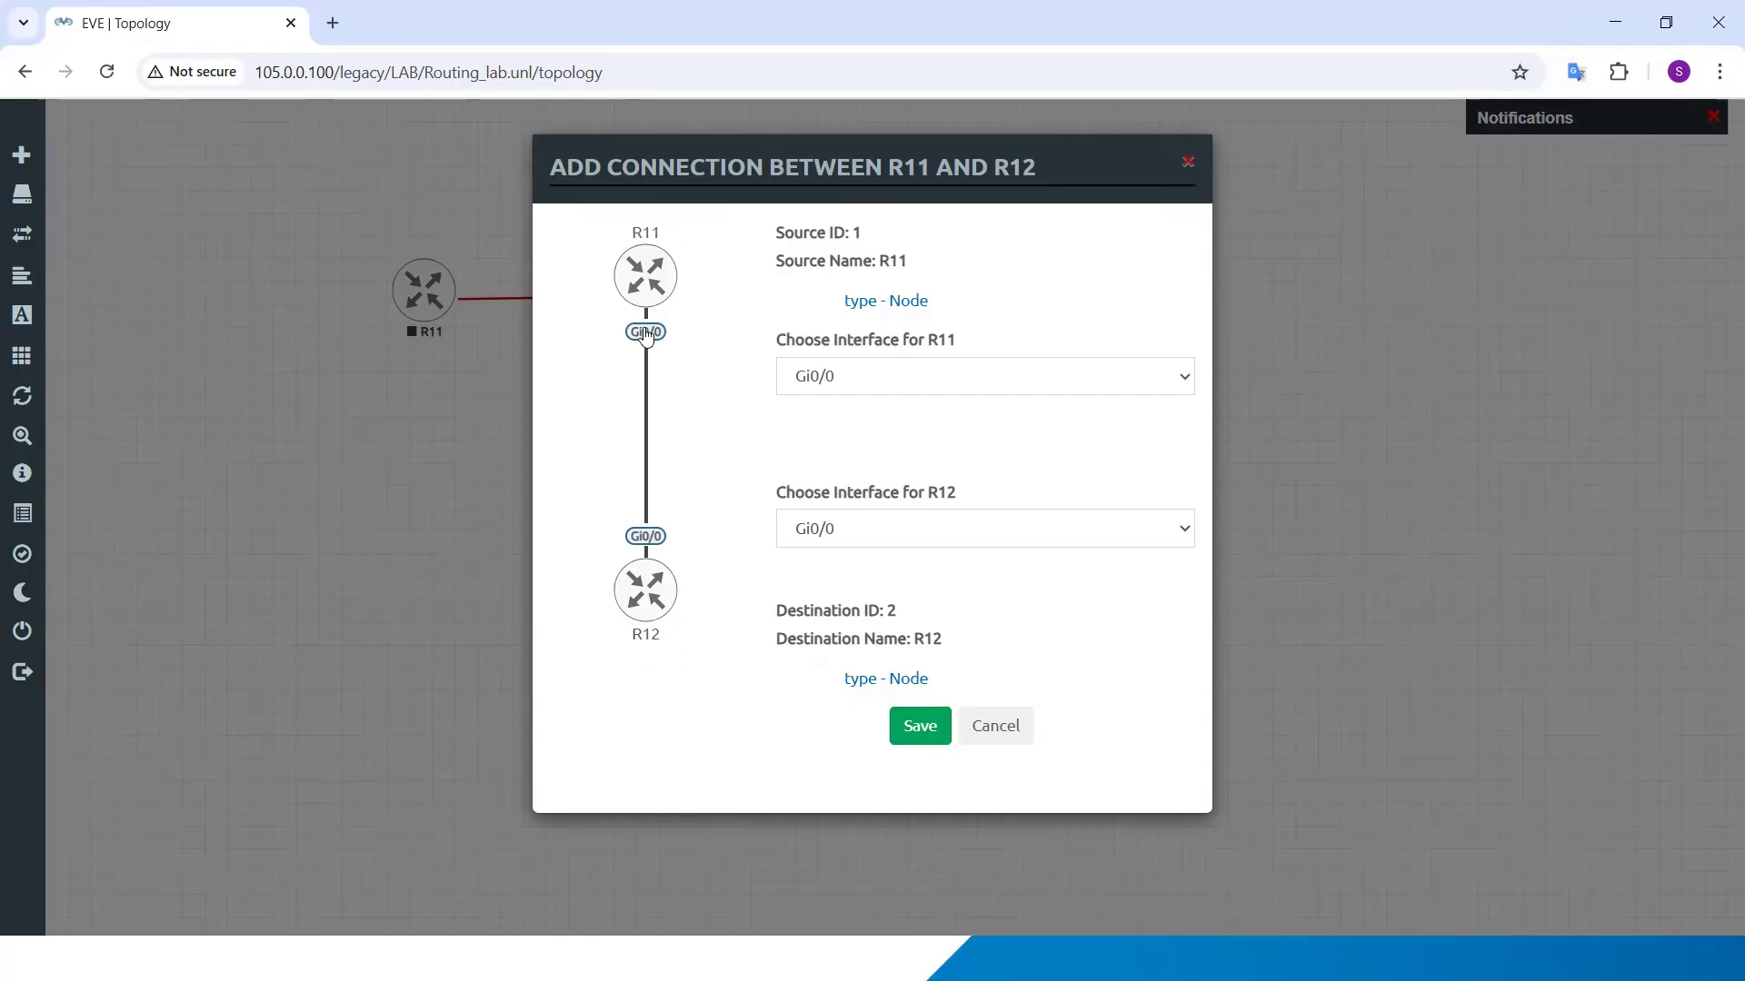
{"action": "left_click", "coordinate": [877, 378]}
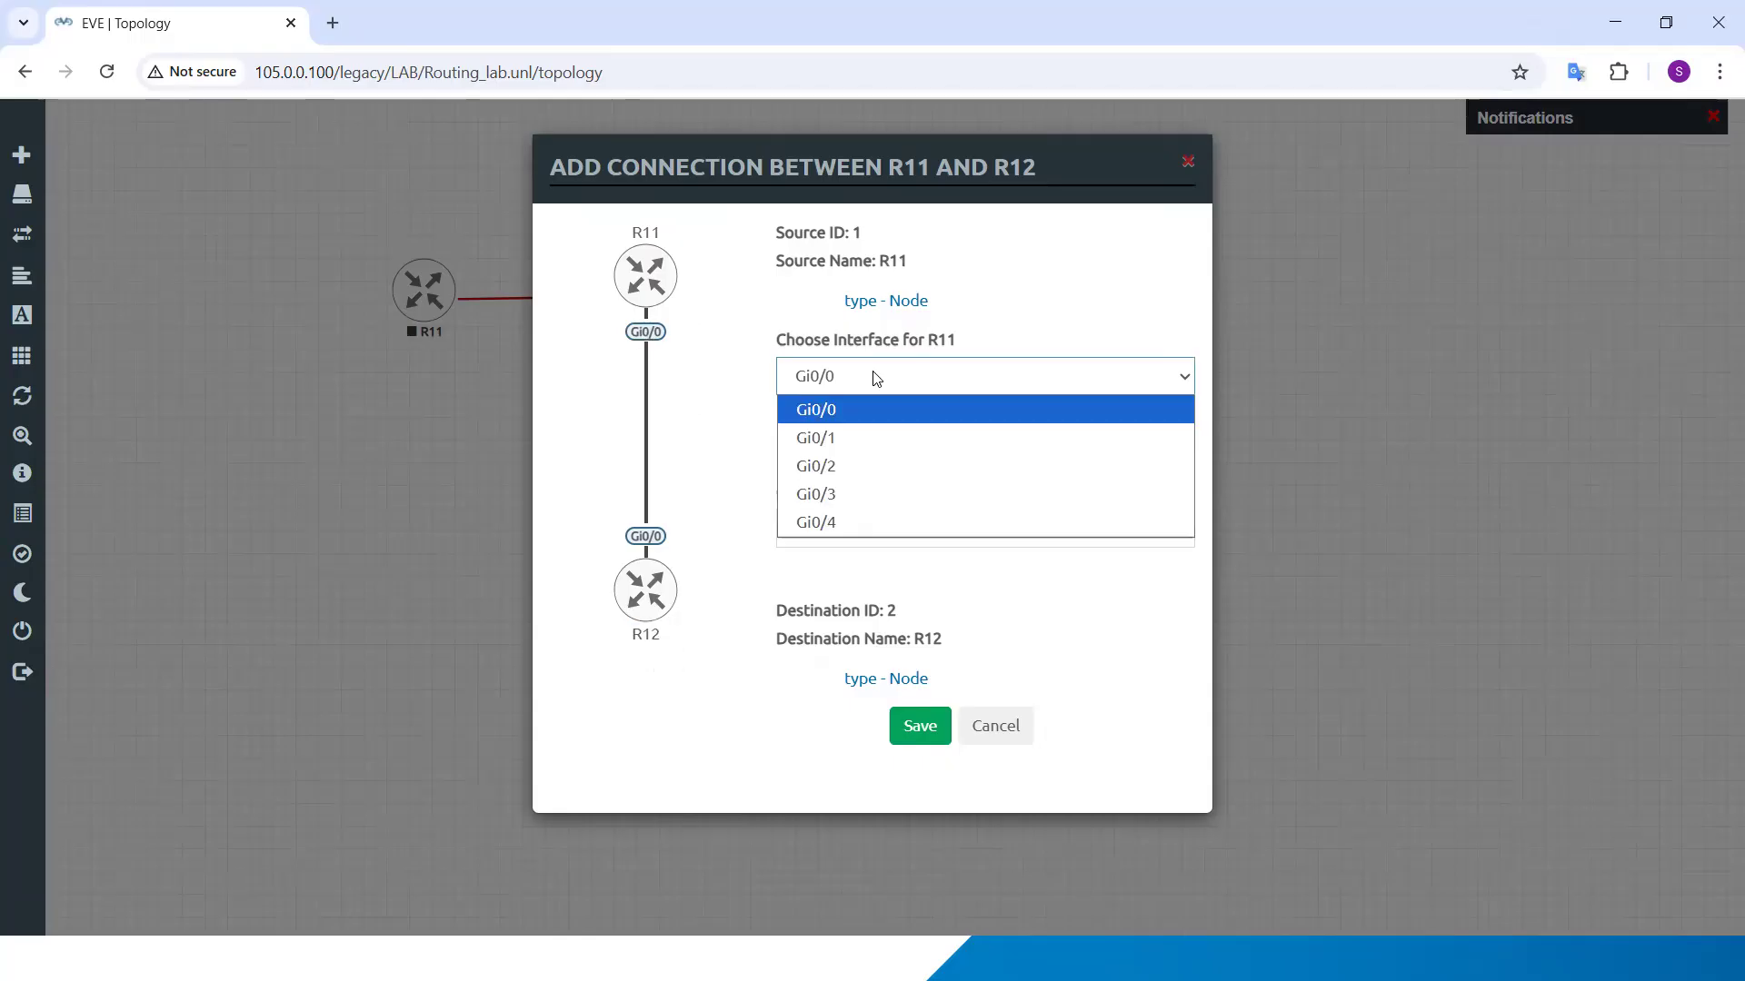
{"action": "left_click", "coordinate": [780, 342]}
{"action": "left_click_drag", "start_coordinate": [780, 342], "coordinate": [970, 342]}
{"action": "left_click", "coordinate": [847, 375]}
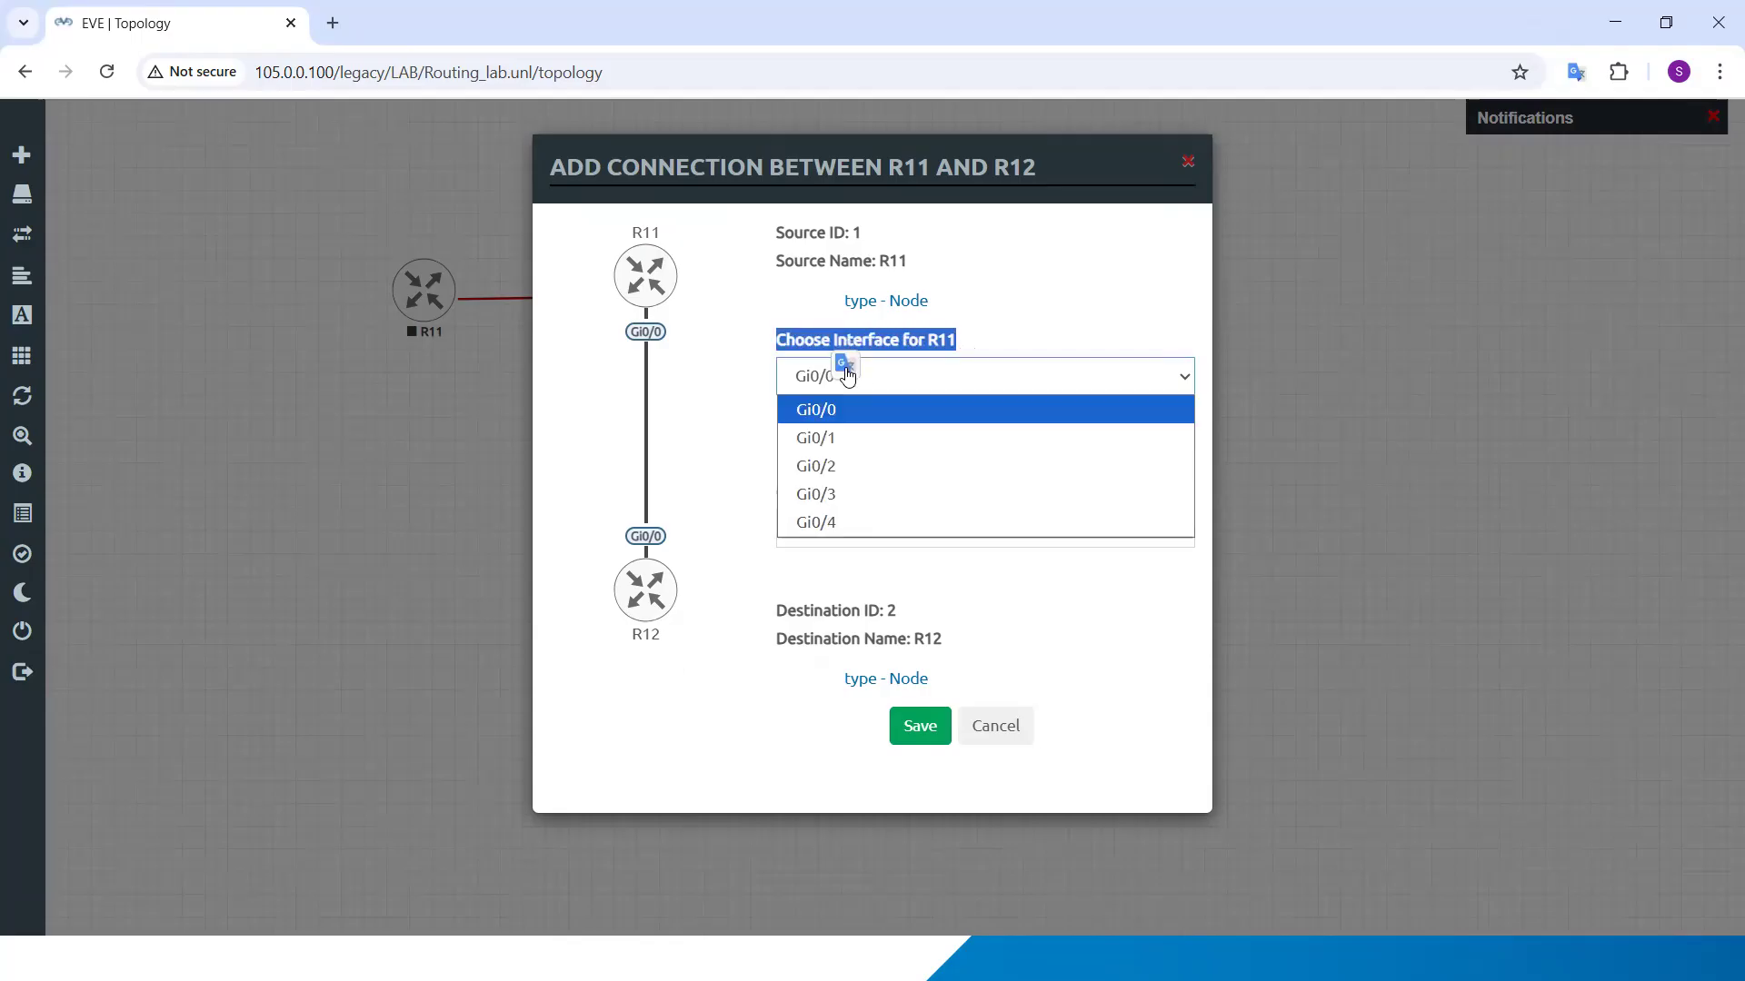
{"action": "left_click", "coordinate": [802, 418]}
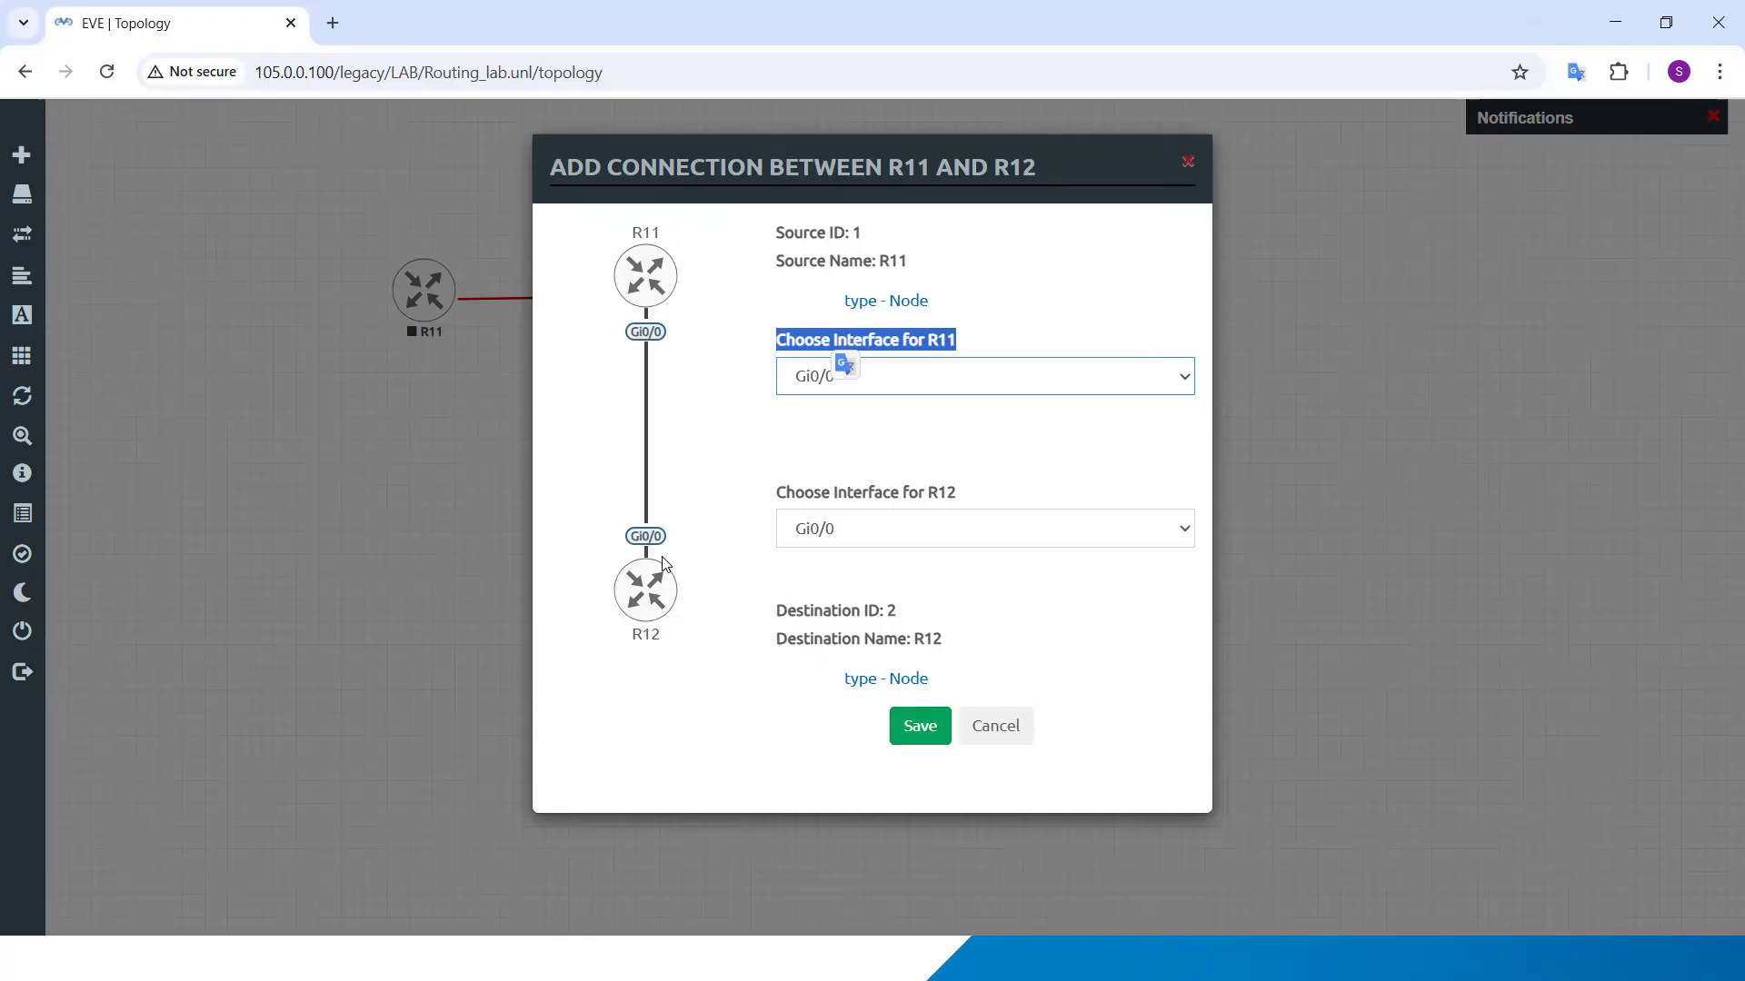
Step: Save the connection with Gi0/0 as the interface for R12, and move R12 directly below R11
{"action": "left_click_drag", "start_coordinate": [956, 494], "coordinate": [918, 494]}
{"action": "left_click", "coordinate": [852, 533]}
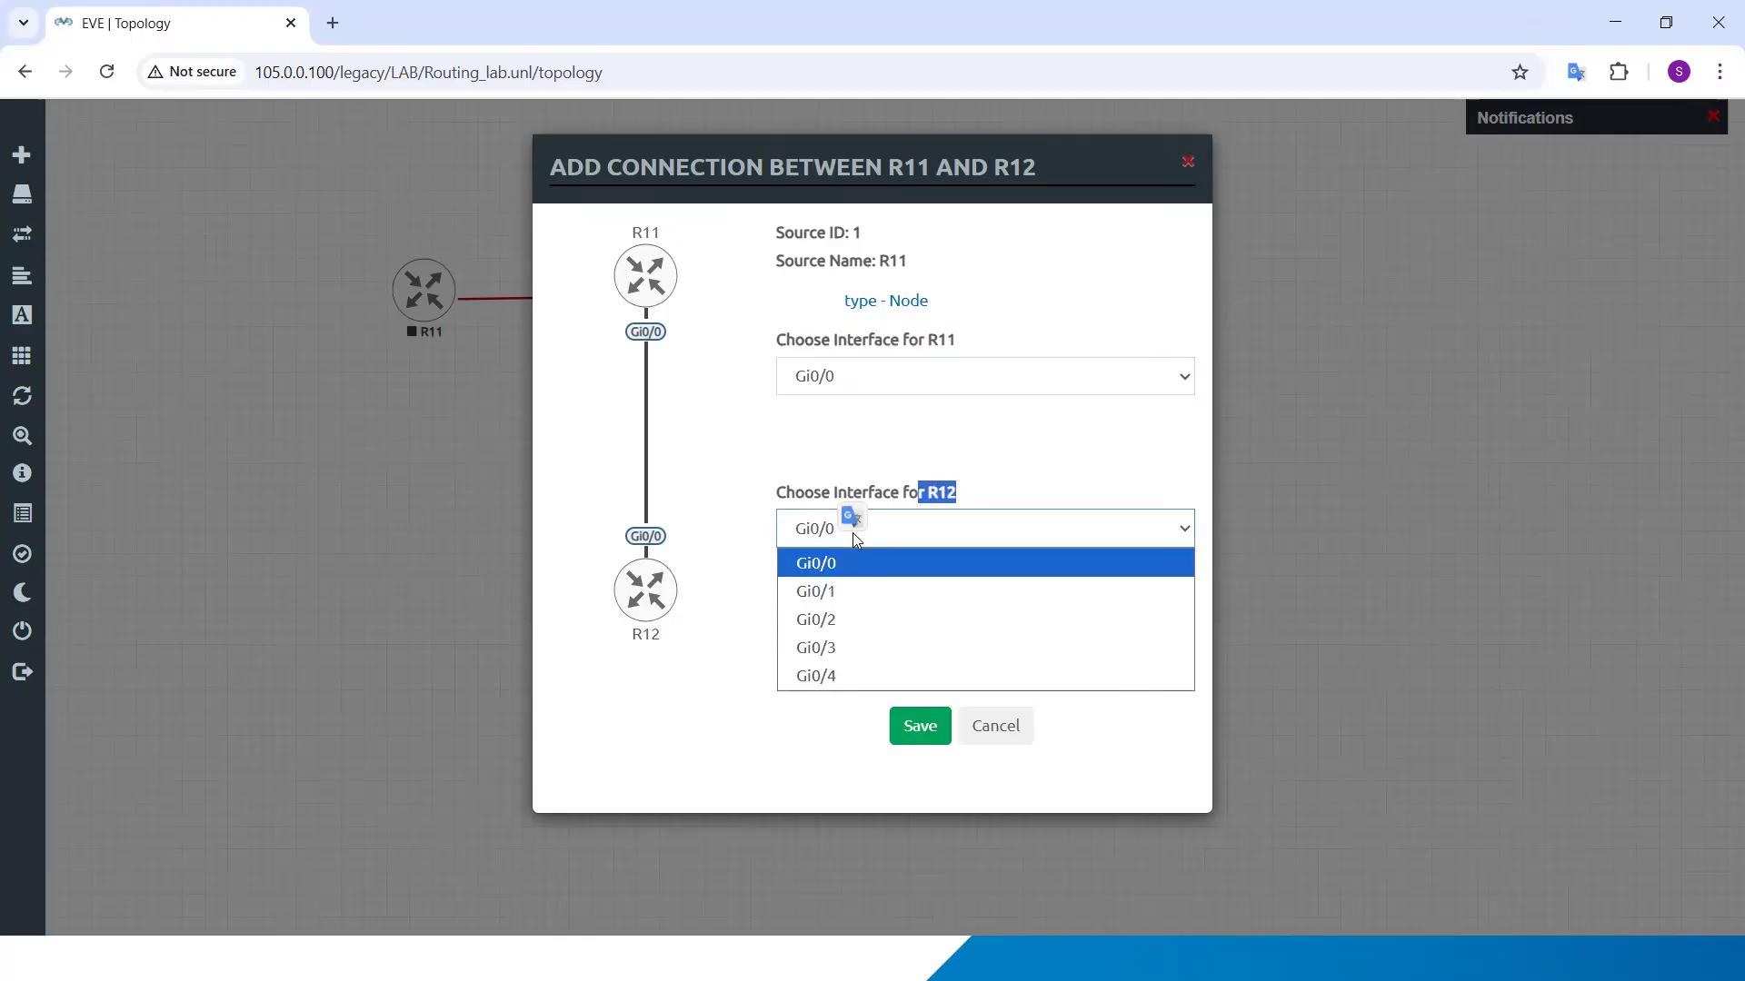
{"action": "left_click", "coordinate": [820, 565]}
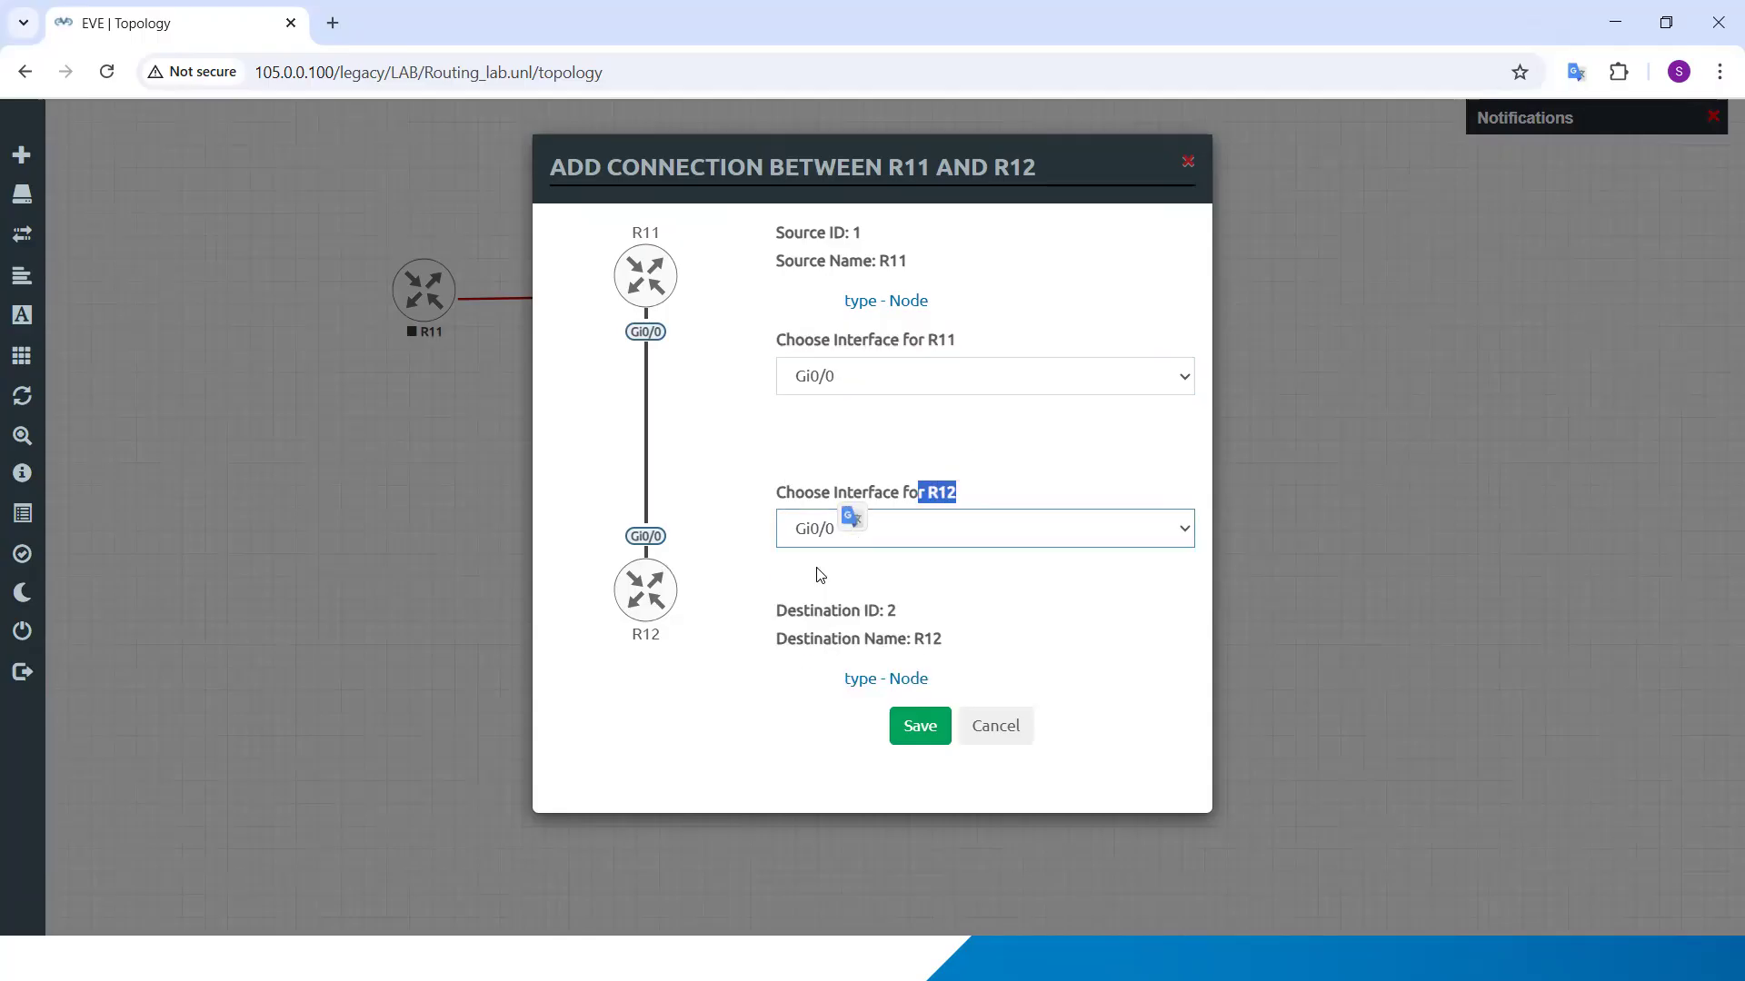
{"action": "left_click", "coordinate": [713, 533]}
{"action": "left_click", "coordinate": [927, 733]}
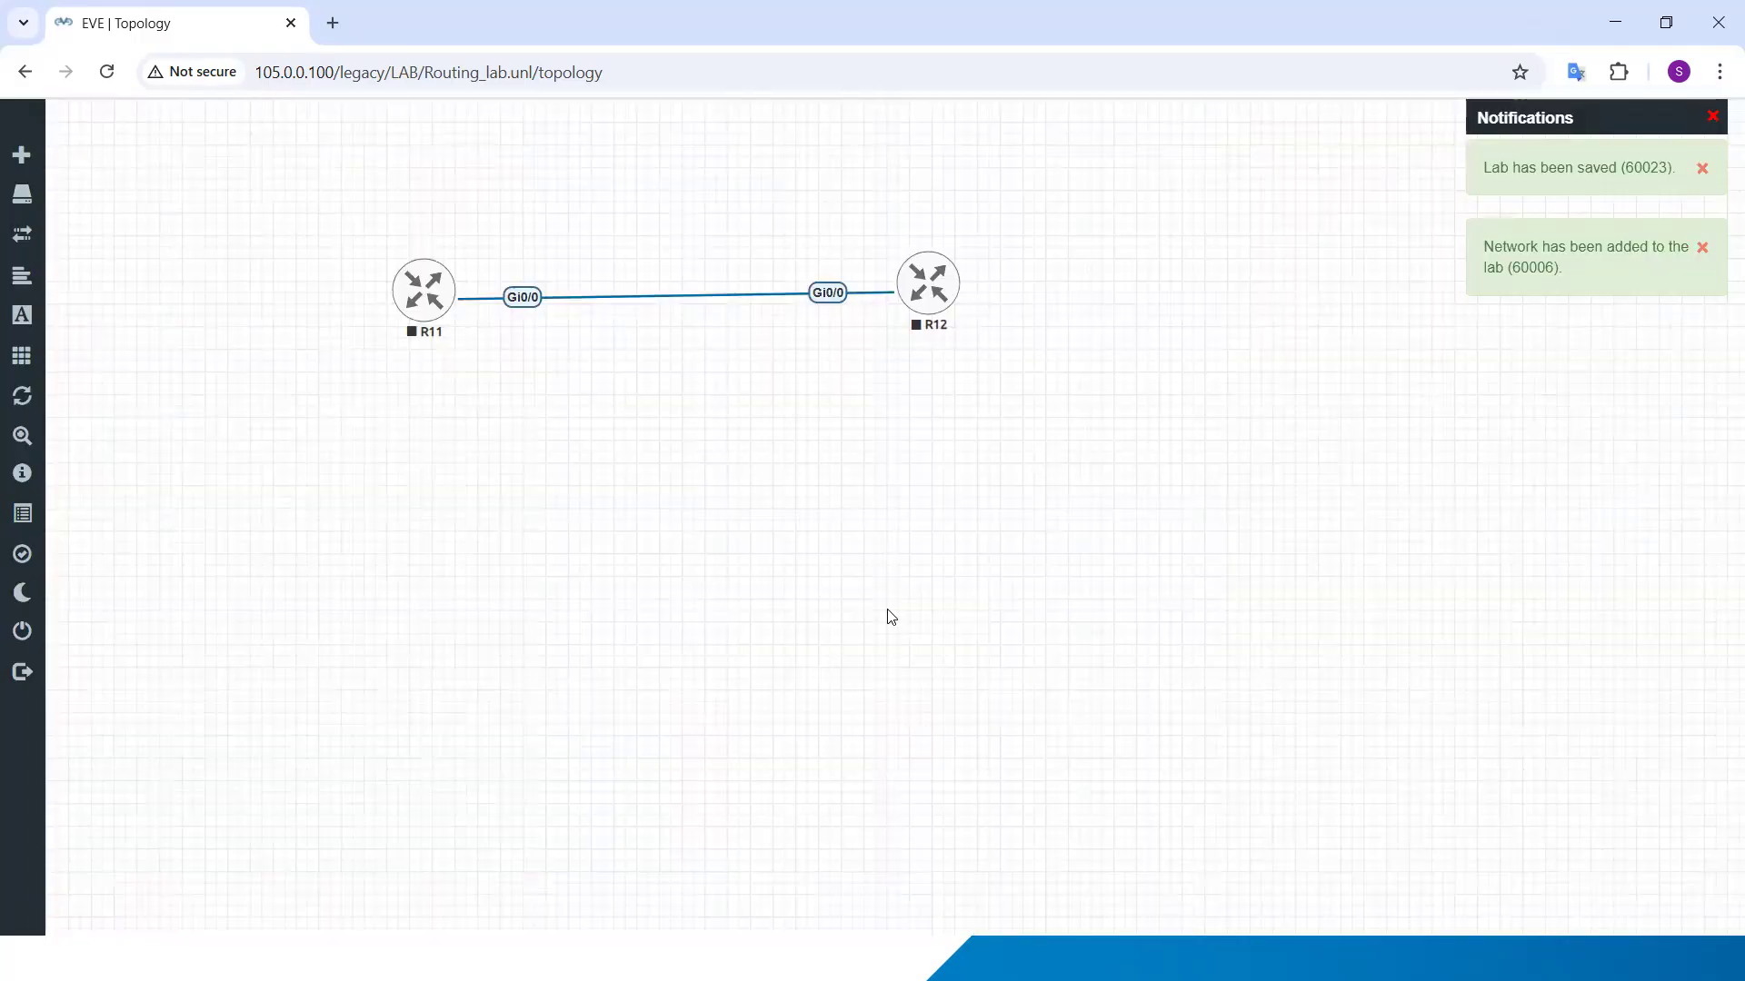
{"action": "left_click_drag", "start_coordinate": [939, 296], "coordinate": [435, 615]}
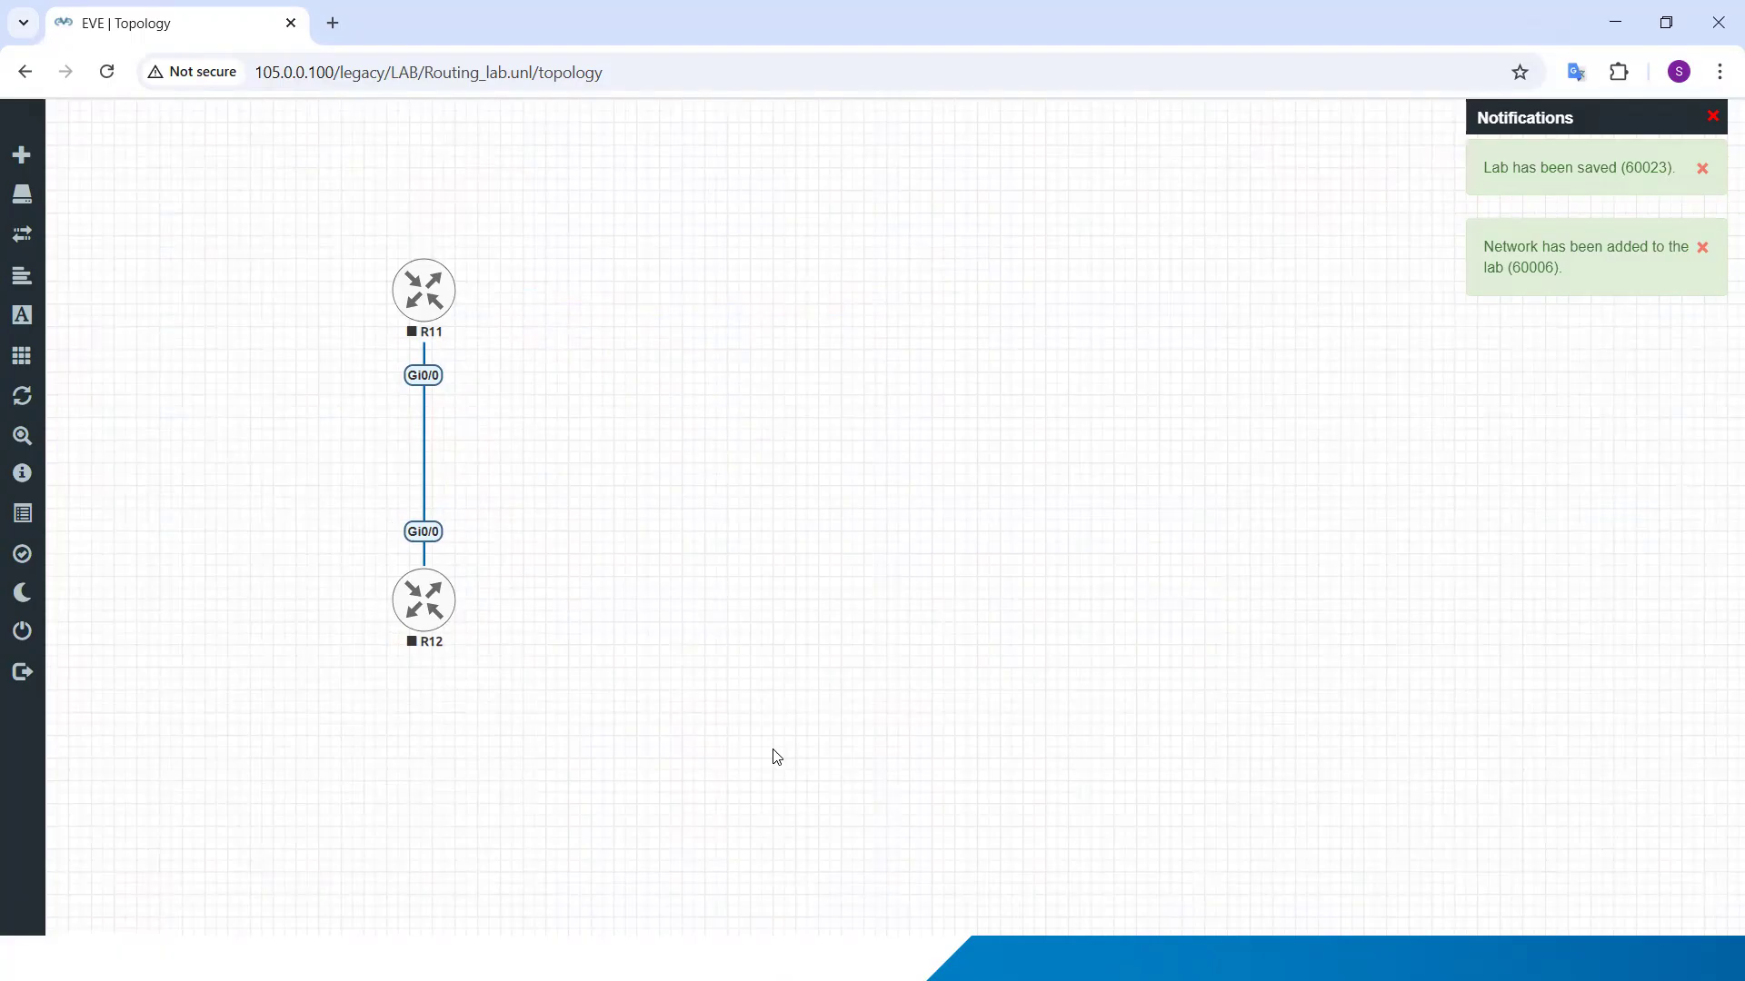
Step: Add one network named MGMT_PC of type Management(Cloud0) to the right of R12
{"action": "right_click", "coordinate": [732, 565]}
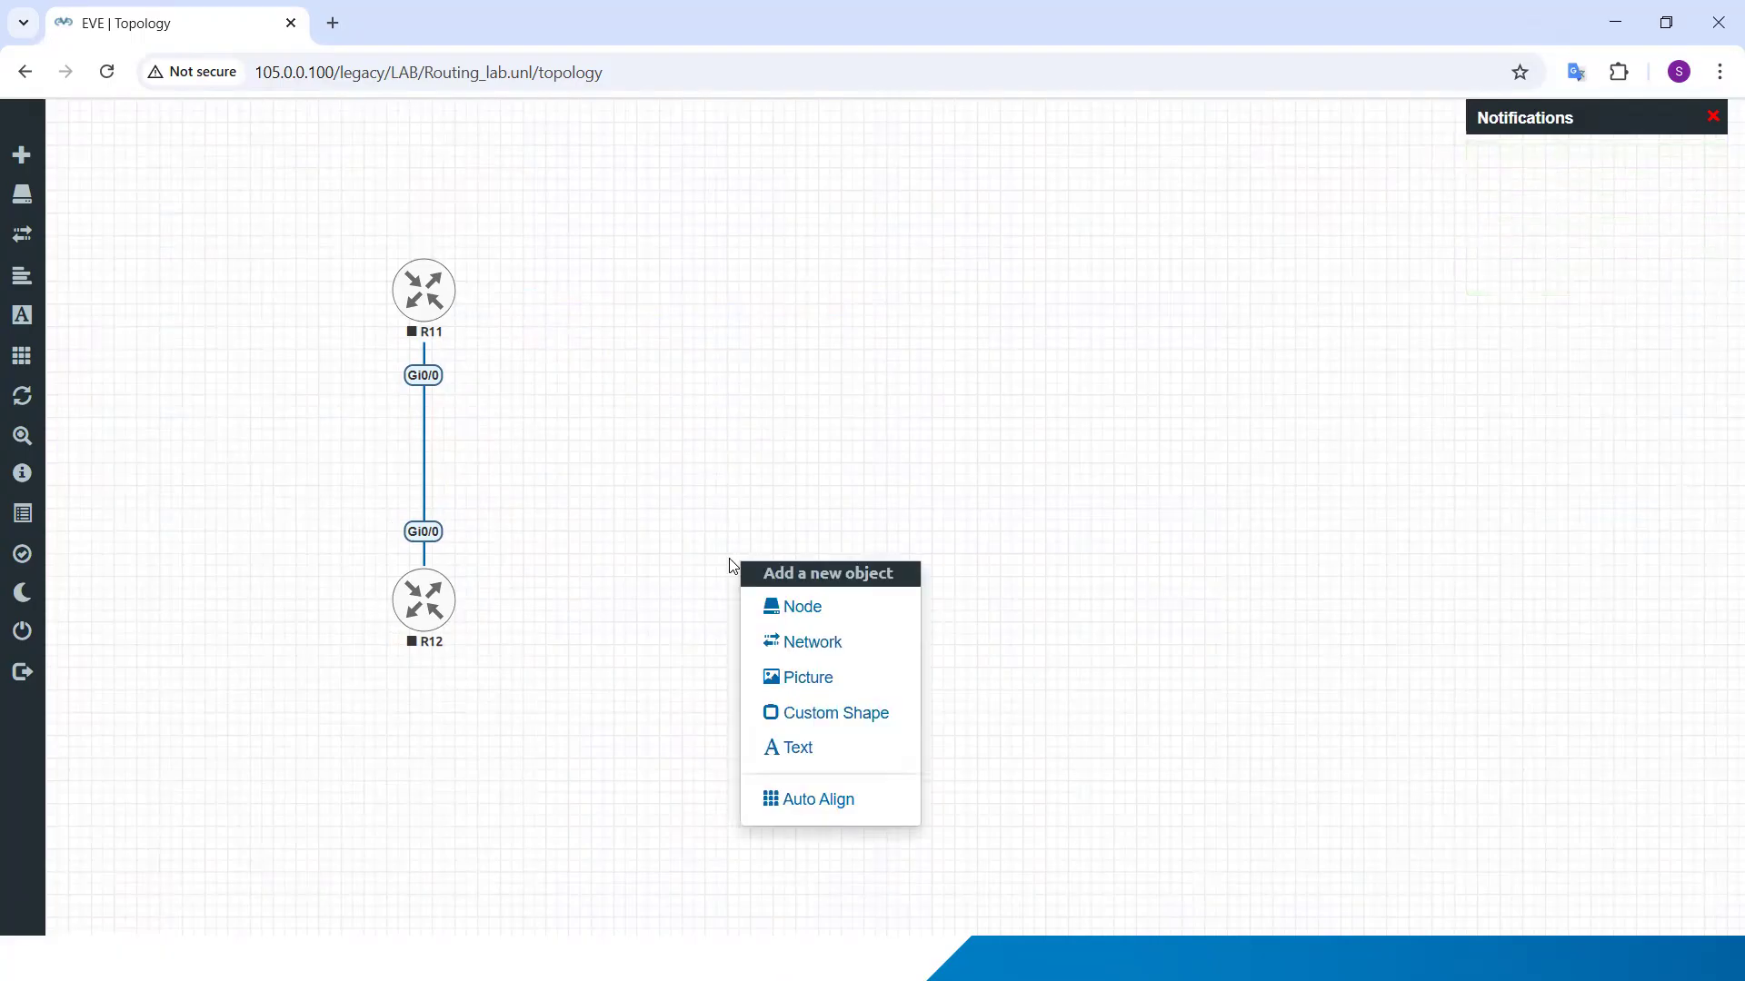
{"action": "left_click", "coordinate": [819, 647]}
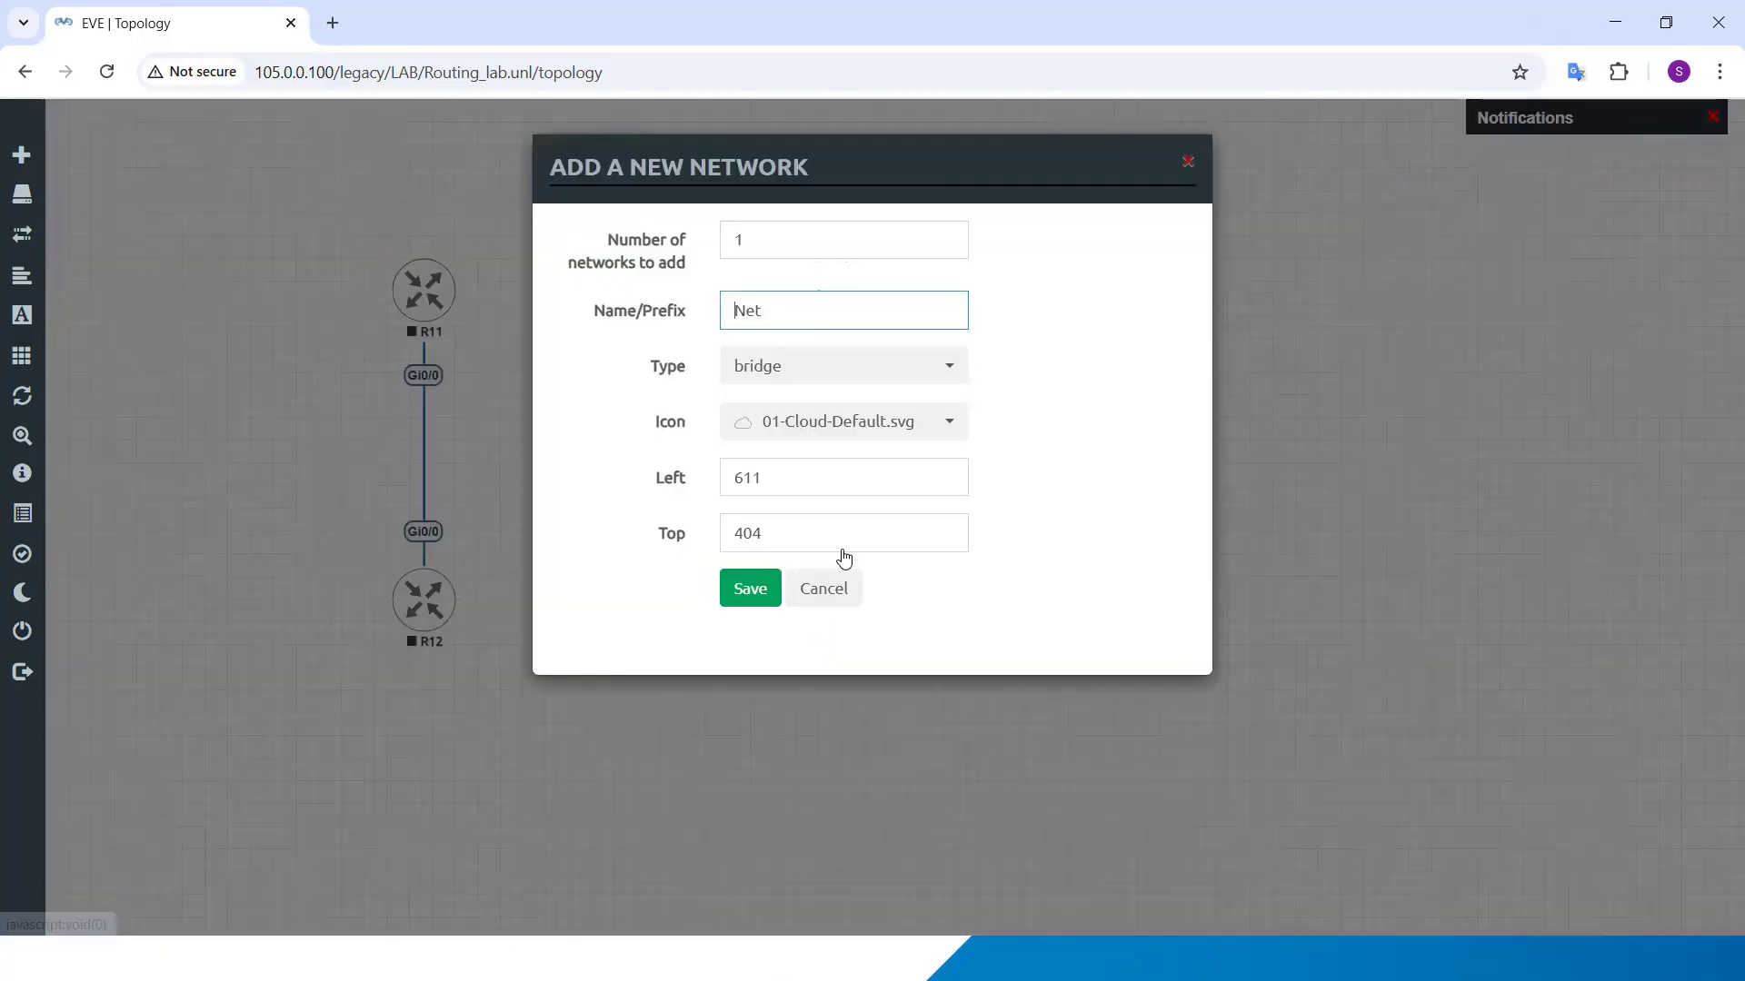
{"action": "left_click", "coordinate": [768, 369]}
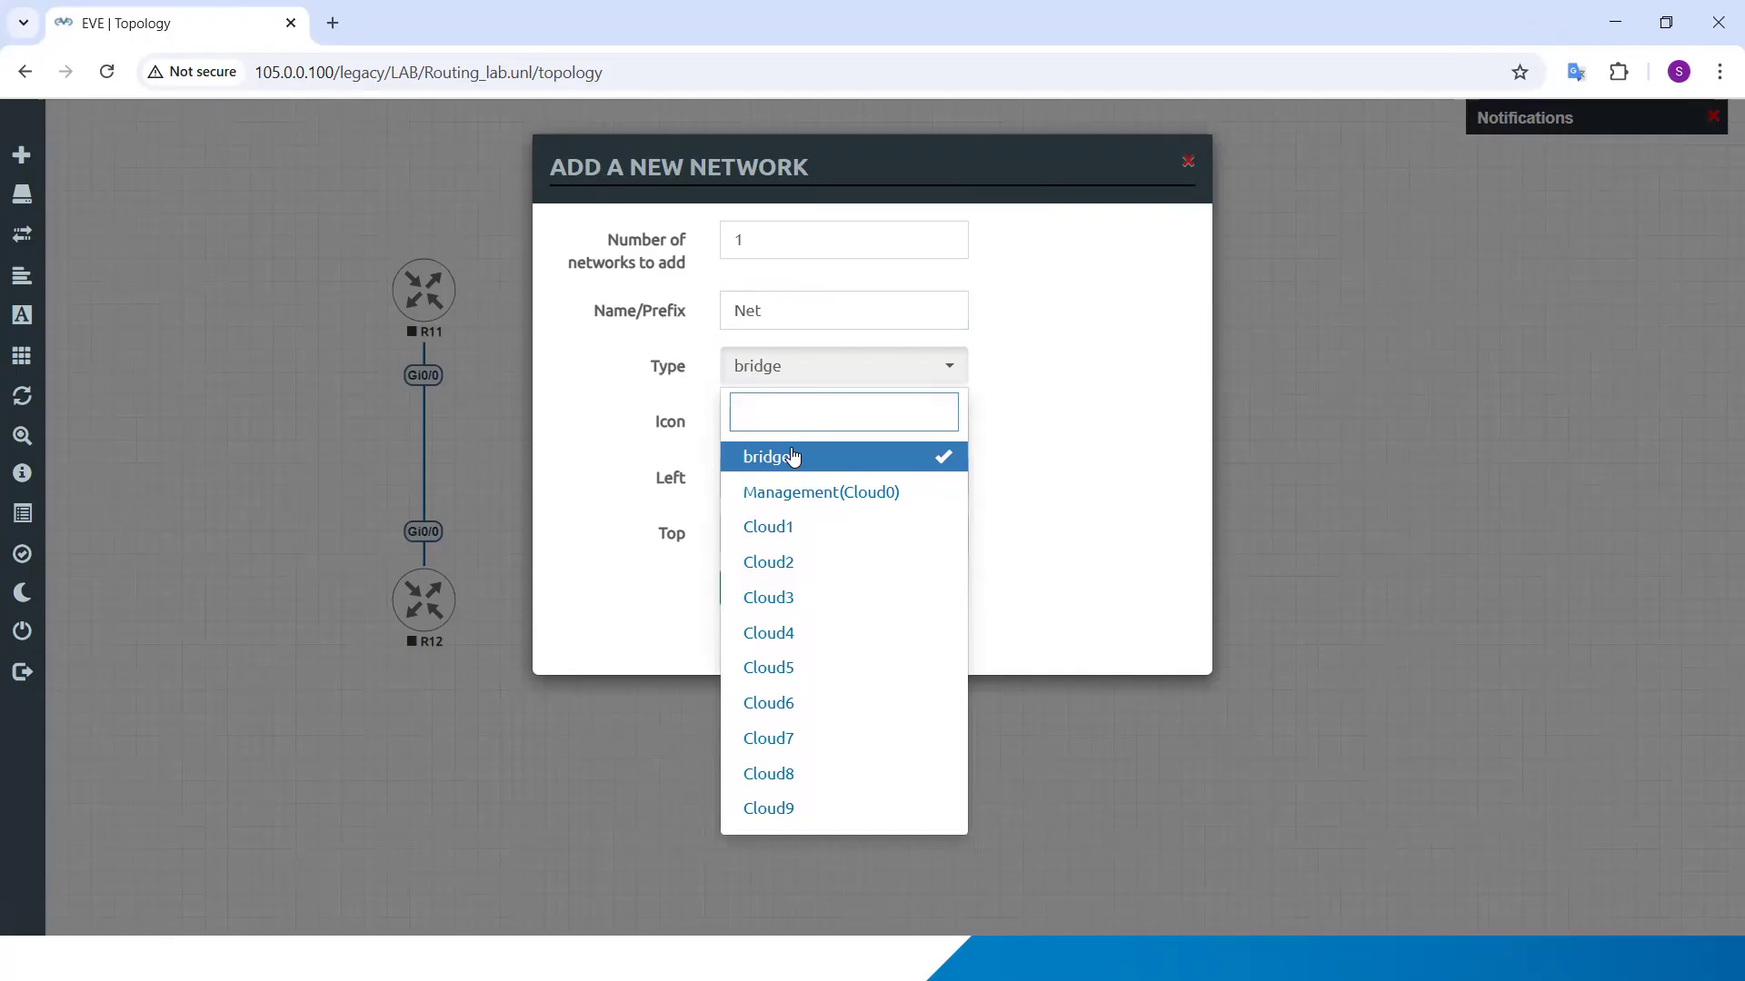
{"action": "left_click", "coordinate": [809, 491]}
{"action": "double_click", "coordinate": [781, 314]}
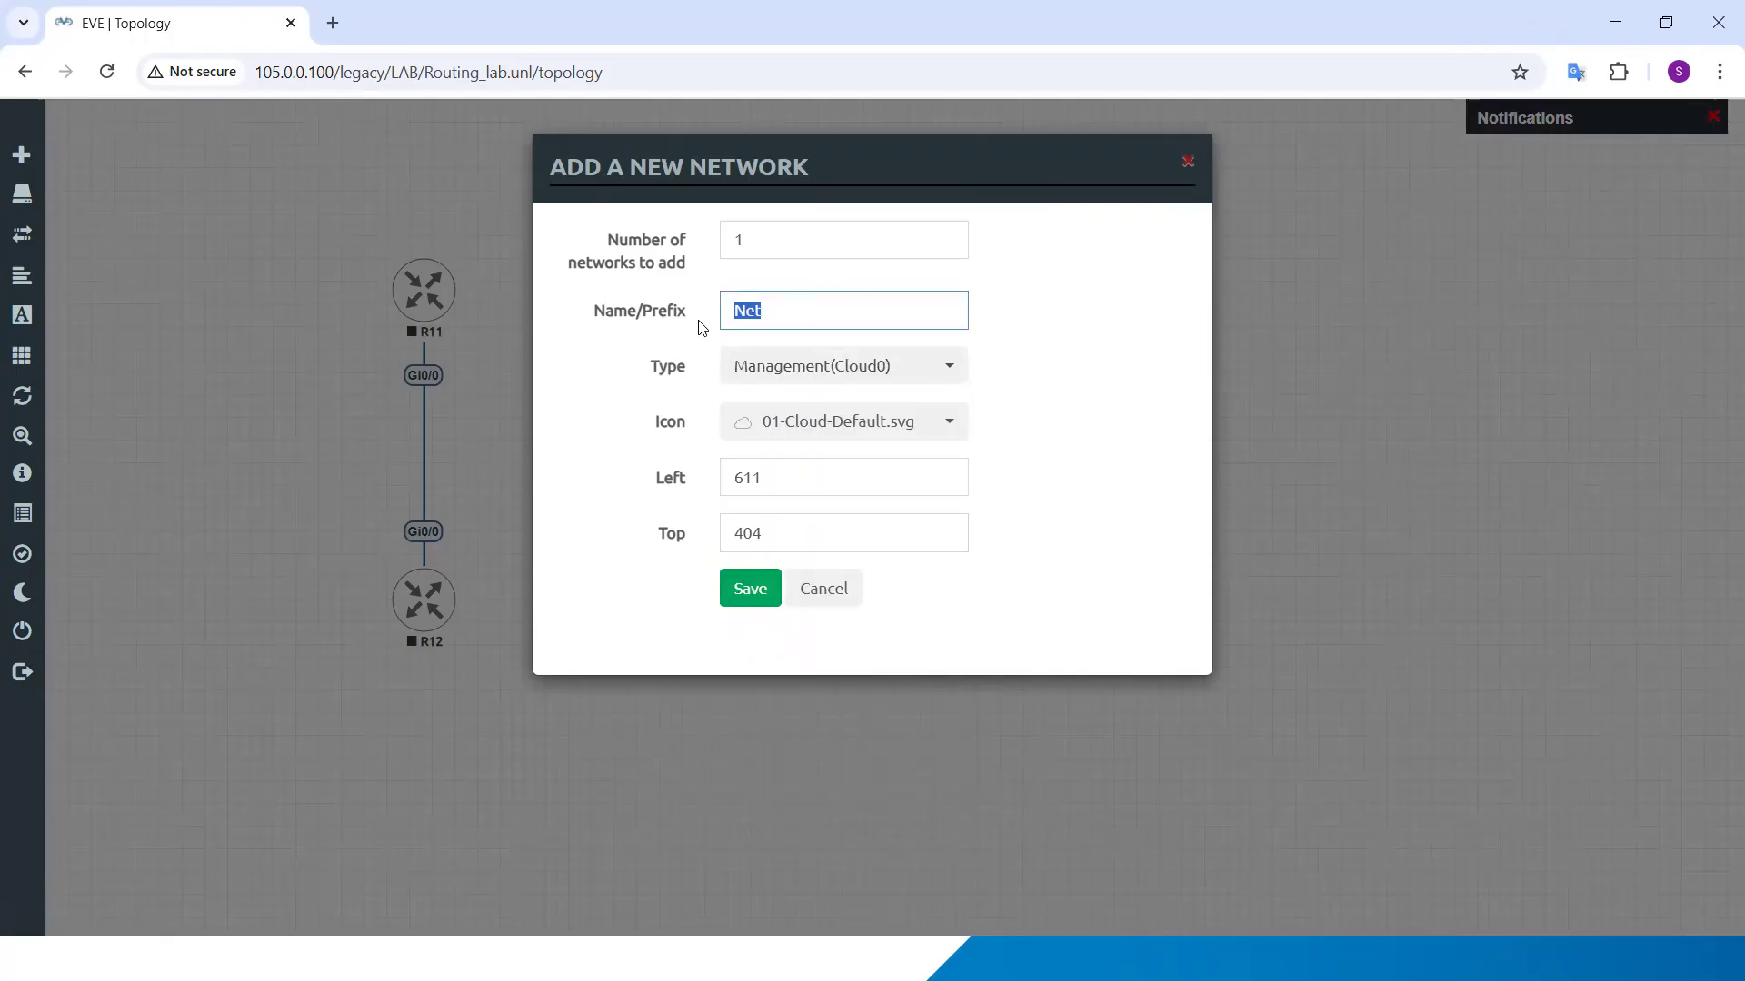
{"action": "type", "text": "Internet"}
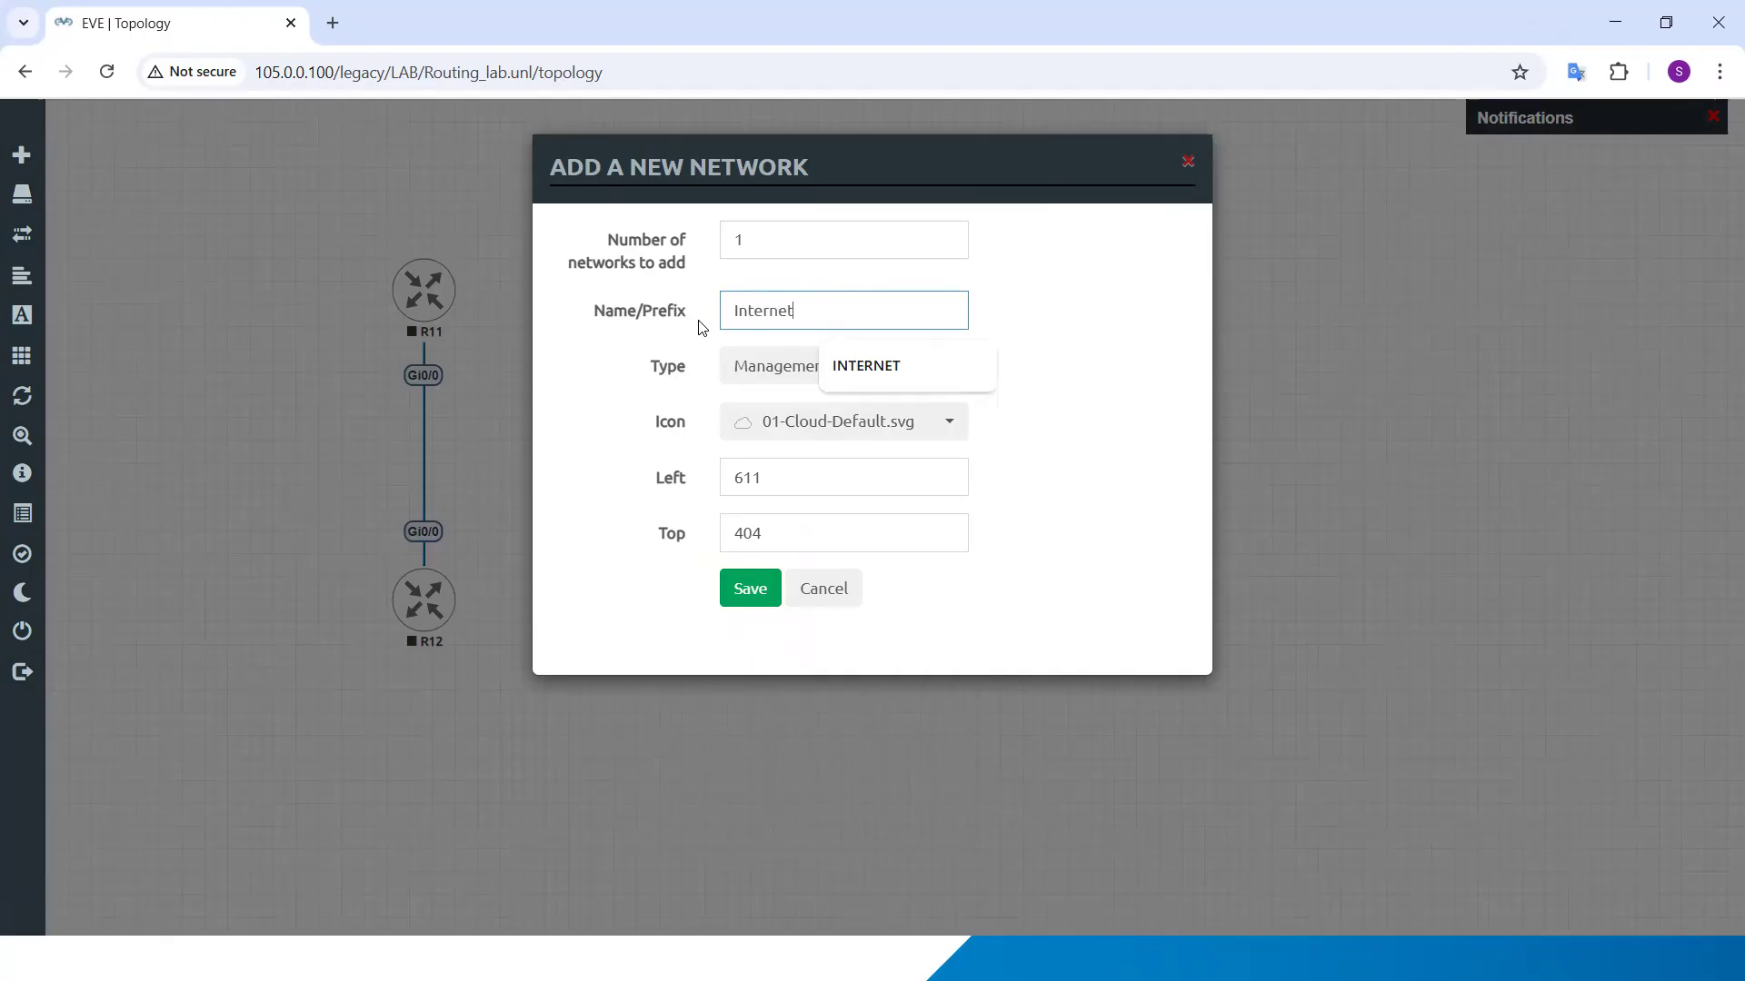
{"action": "key", "text": "ctrl+a"}
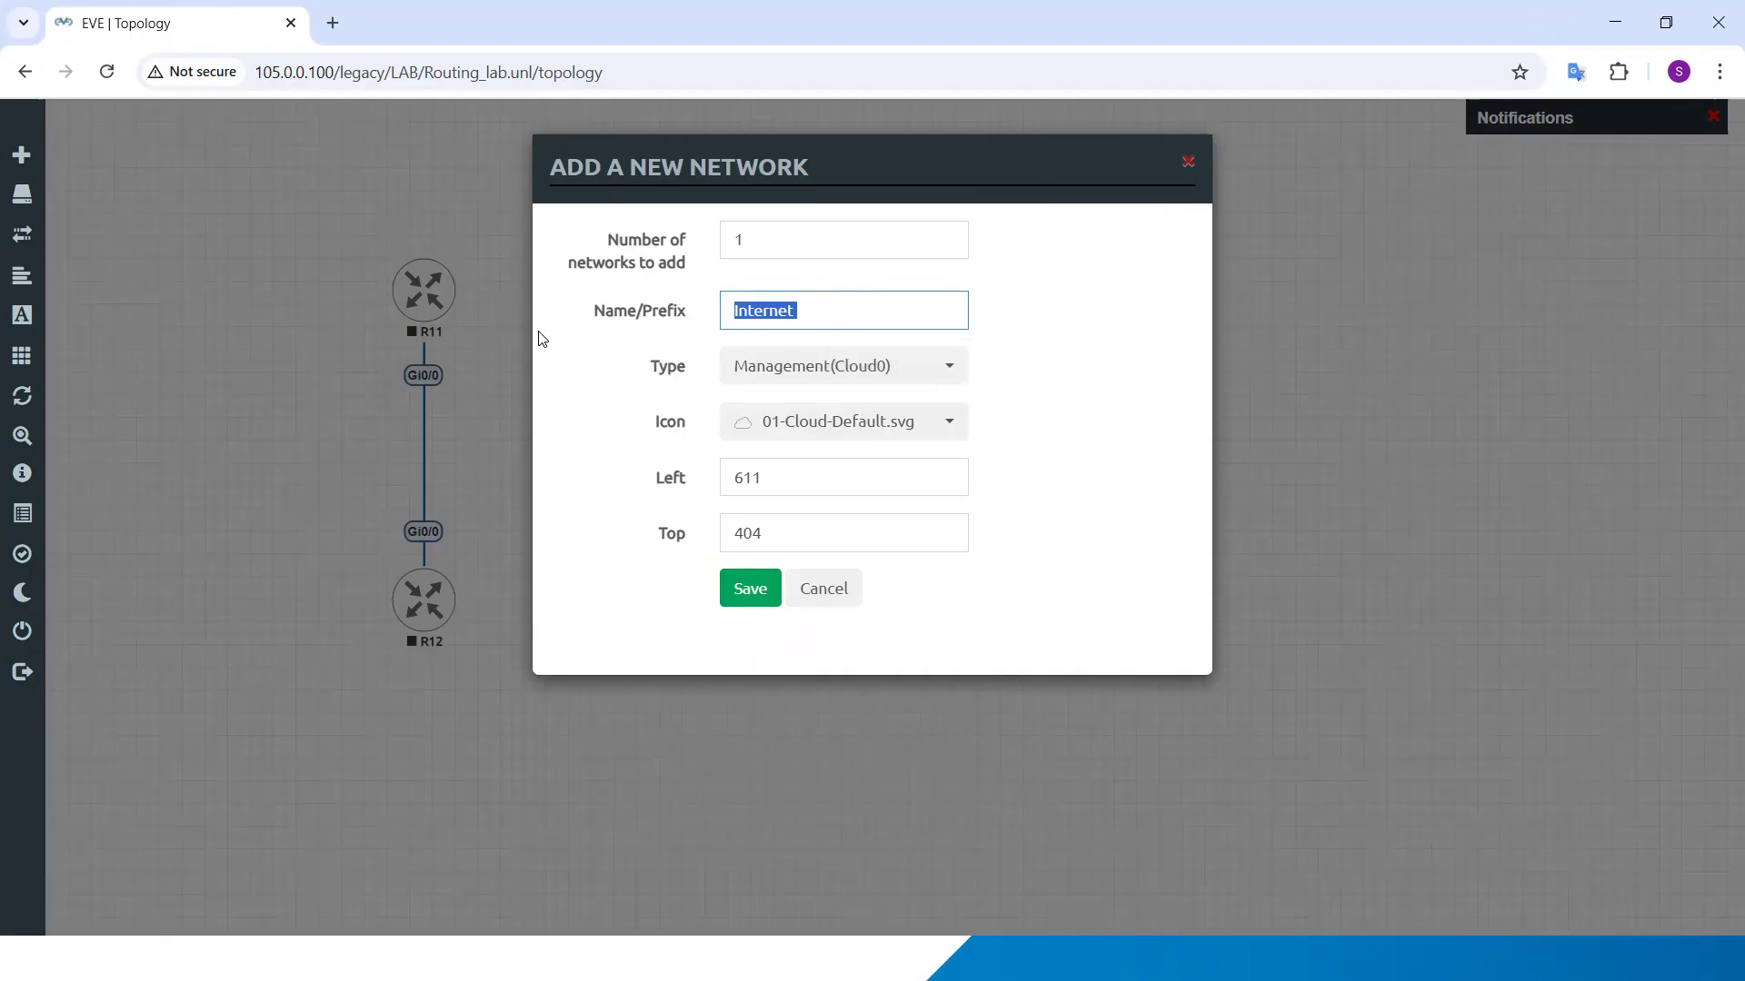
{"action": "type", "text": "MGMT"}
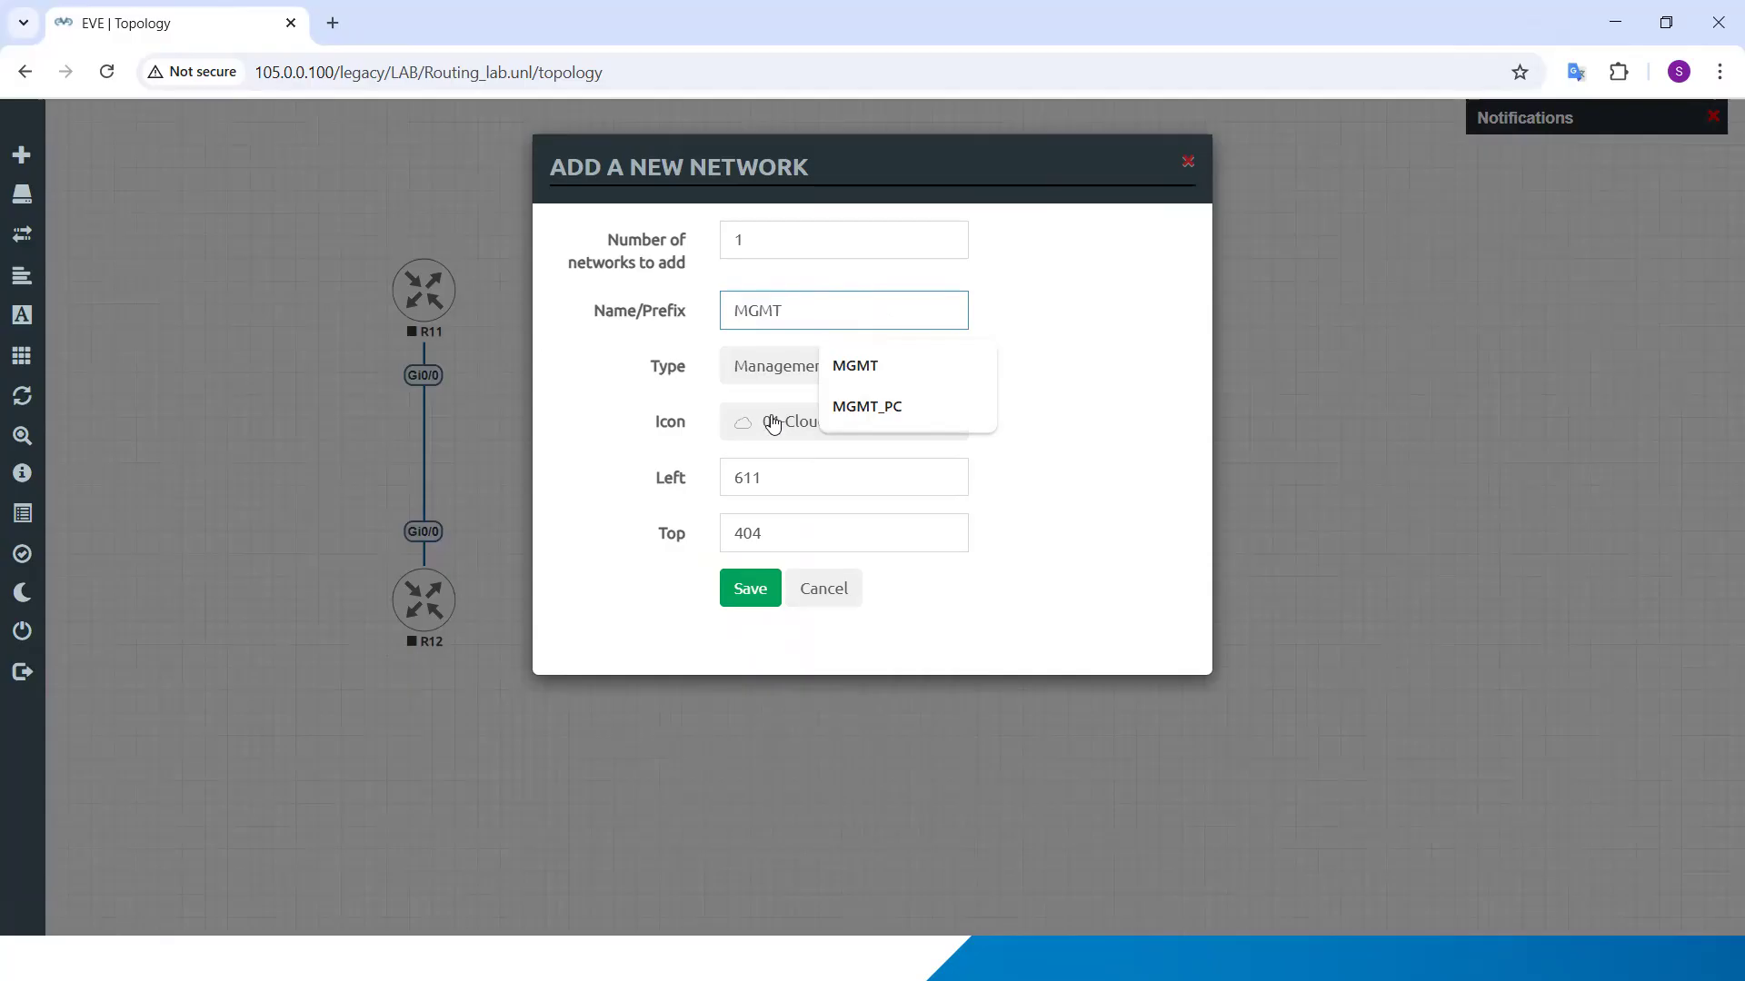
{"action": "left_click", "coordinate": [963, 405]}
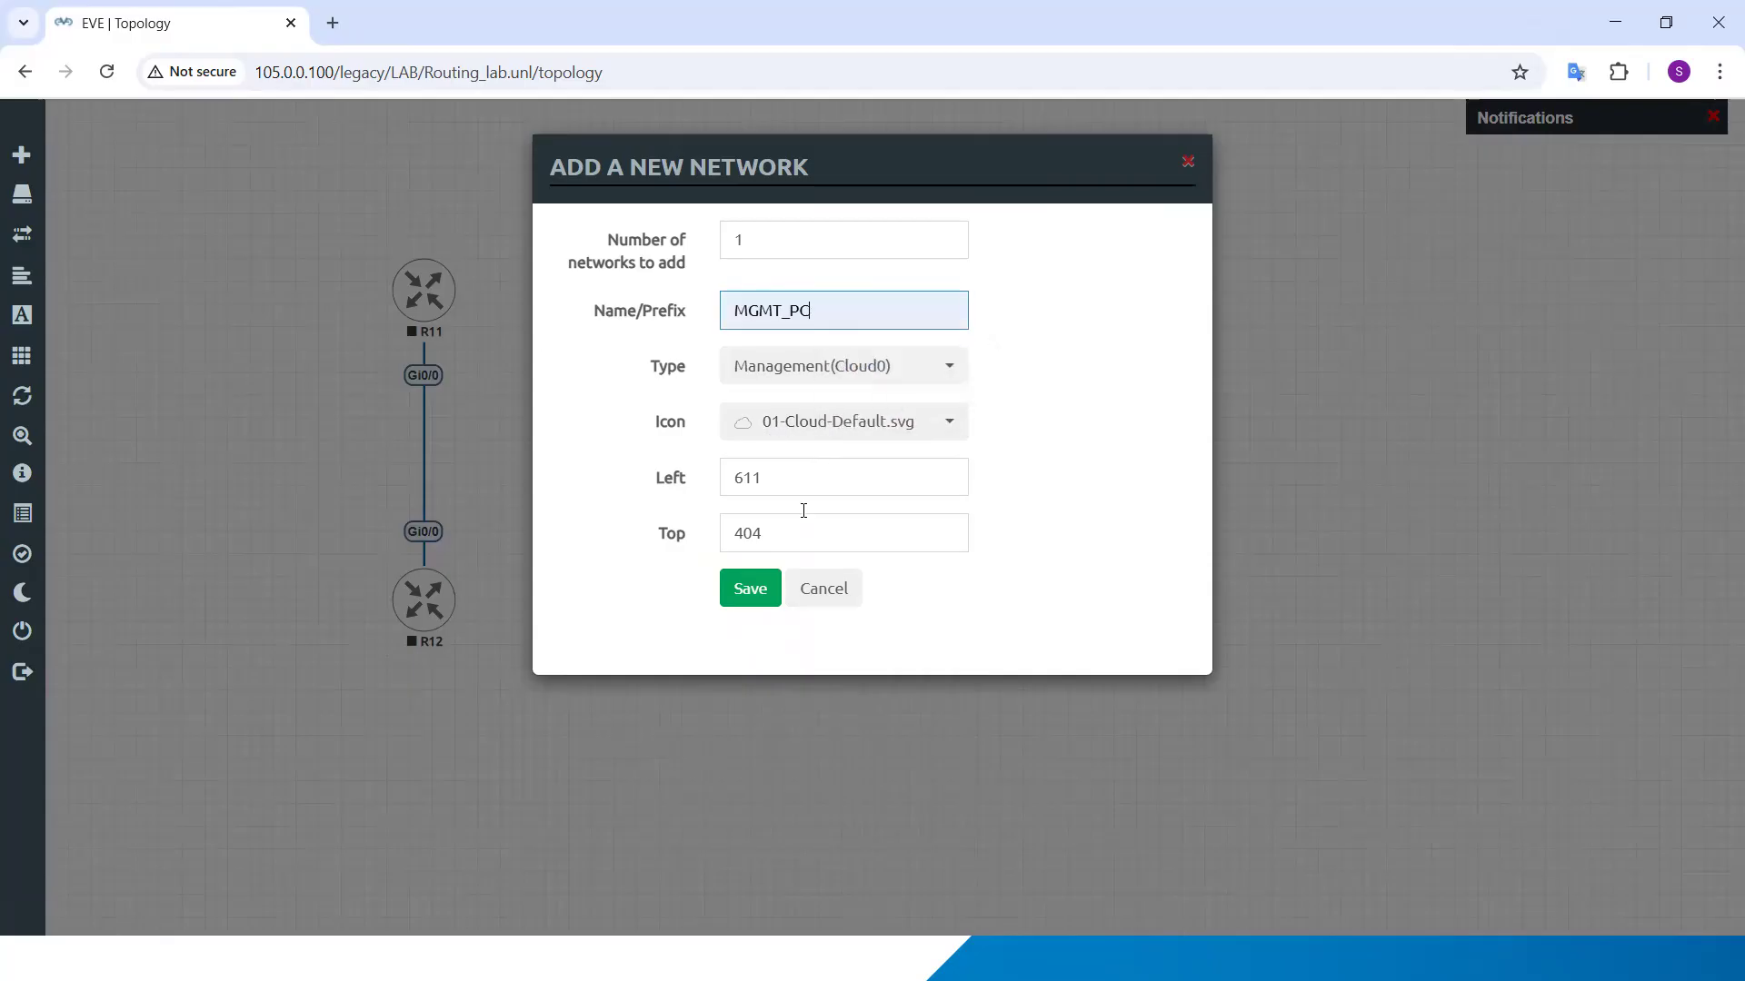
{"action": "left_click", "coordinate": [742, 600]}
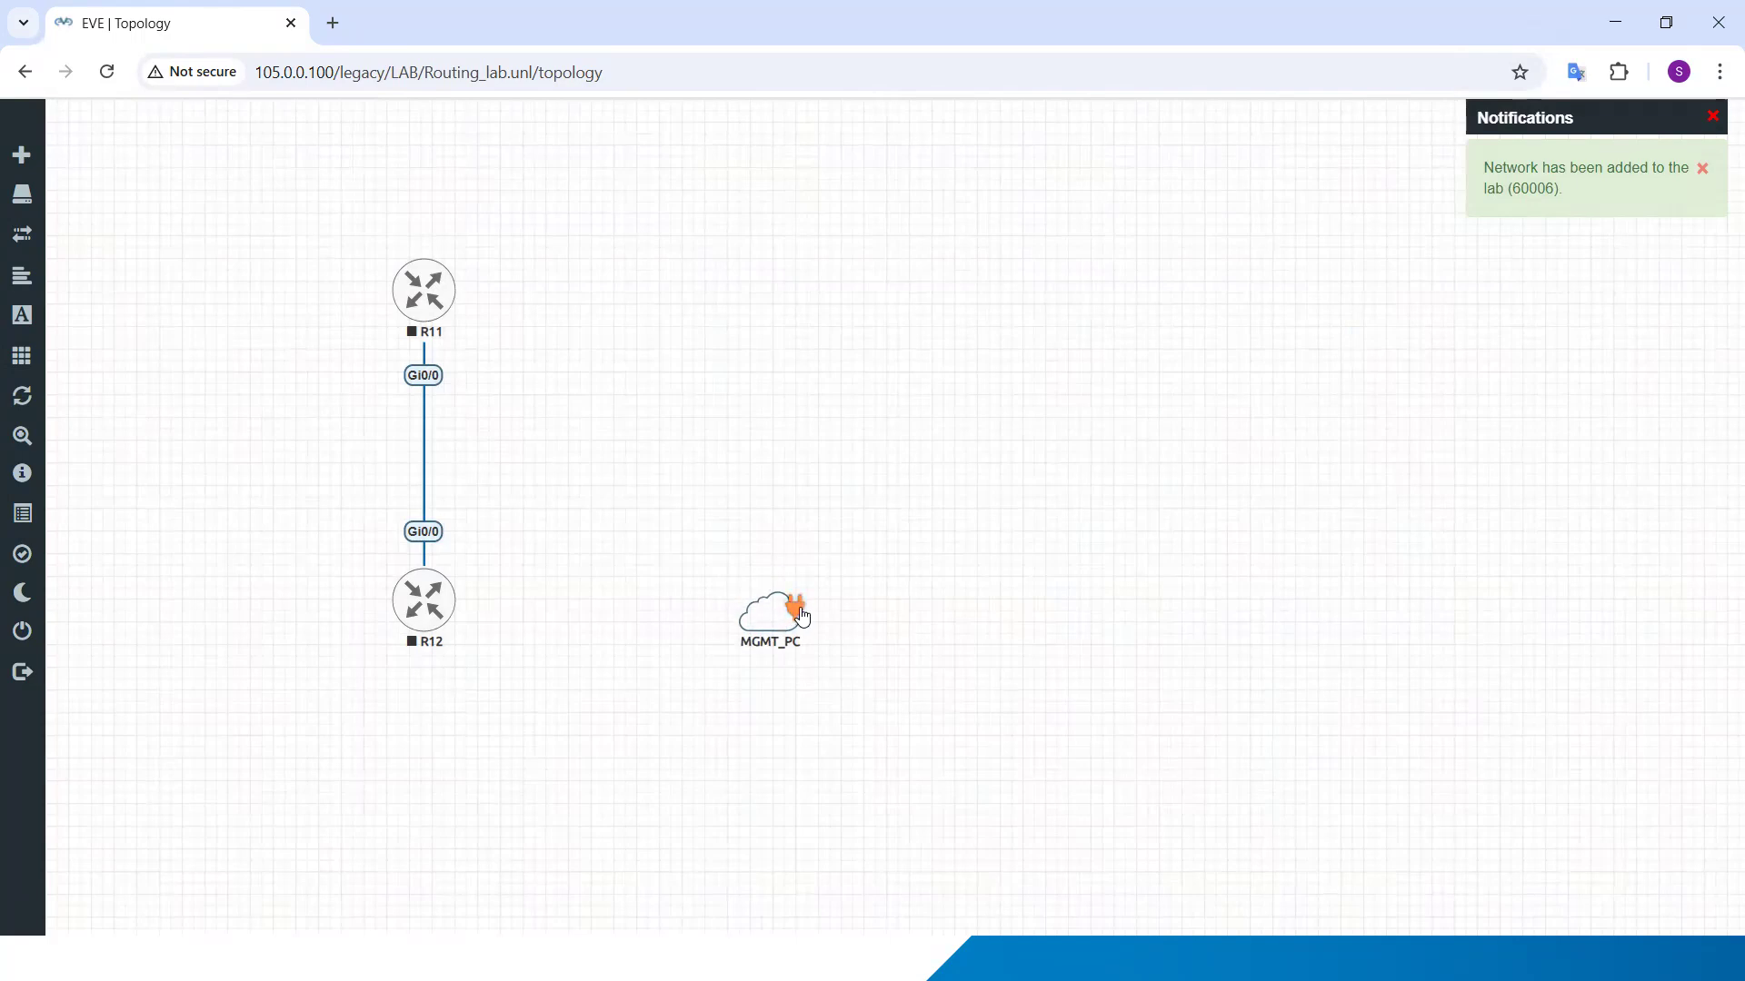
Step: Connect the MGMT_PC cloud to R12 on interface Gi0/1 and align the cloud roughly level with R12
{"action": "mouse_move", "coordinate": [799, 615]}
{"action": "left_mouse_down"}
{"action": "mouse_move", "coordinate": [490, 576]}
{"action": "mouse_move", "coordinate": [448, 585]}
{"action": "mouse_move", "coordinate": [453, 605]}
{"action": "left_mouse_up"}
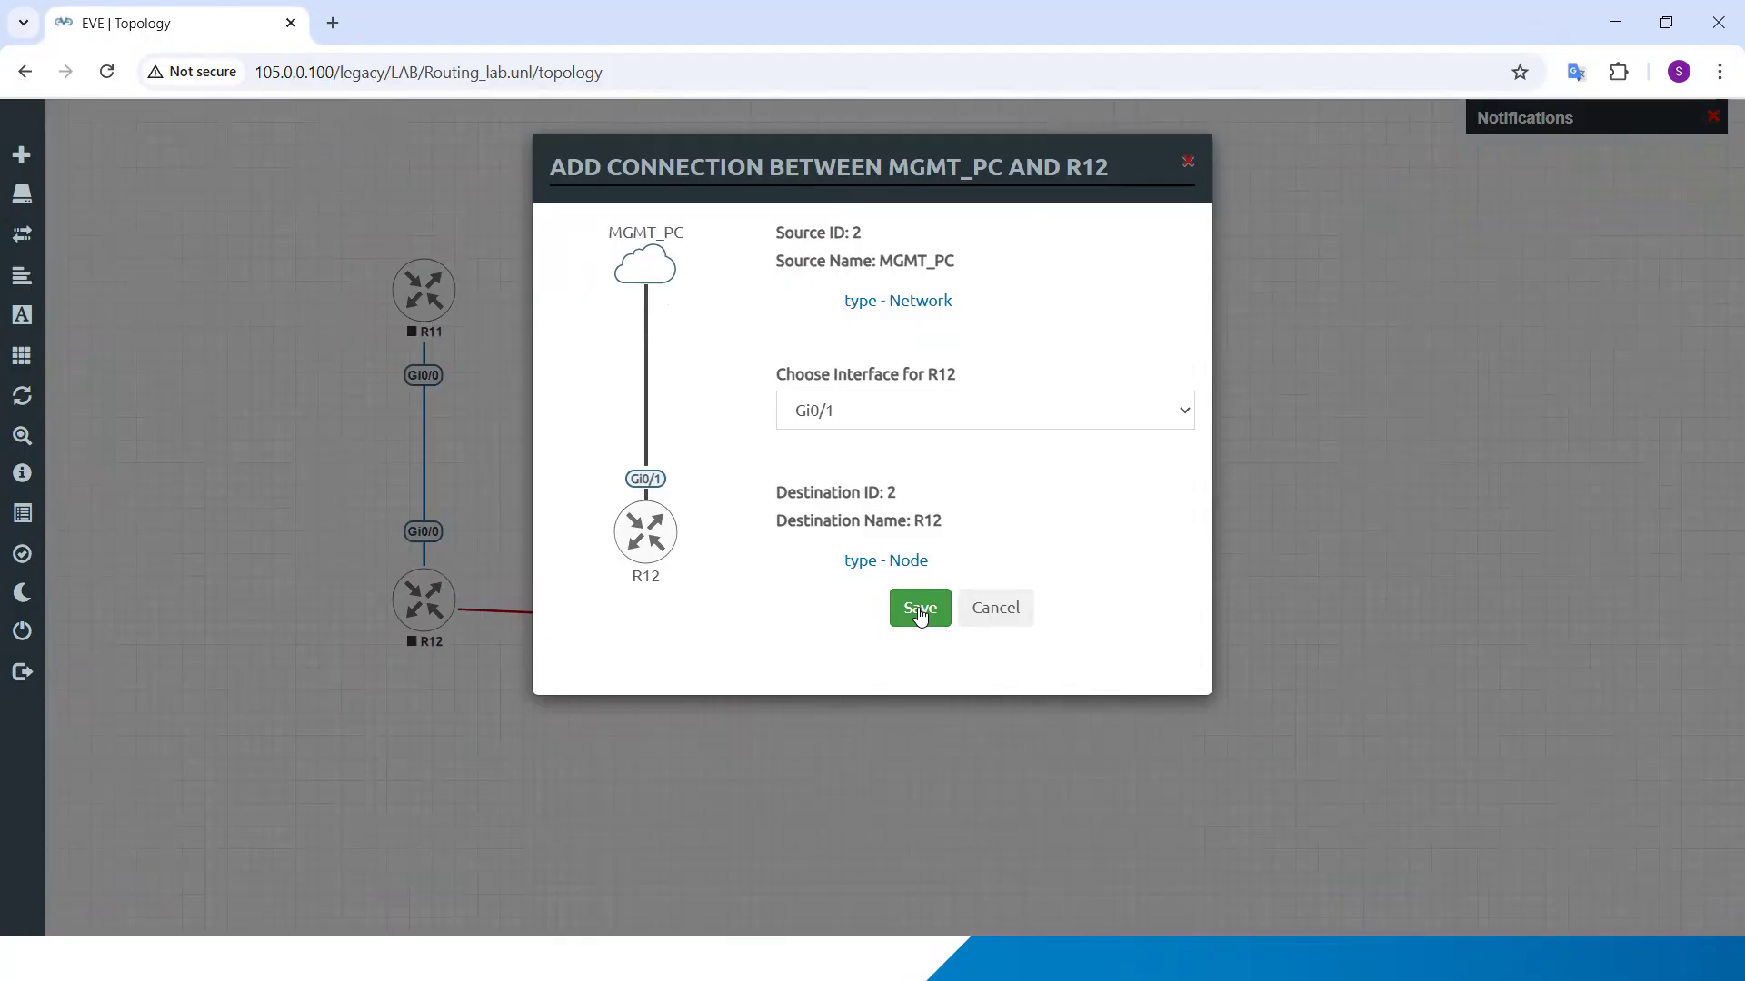
{"action": "left_click", "coordinate": [920, 609]}
{"action": "mouse_move", "coordinate": [809, 613]}
{"action": "mouse_move", "coordinate": [448, 634]}
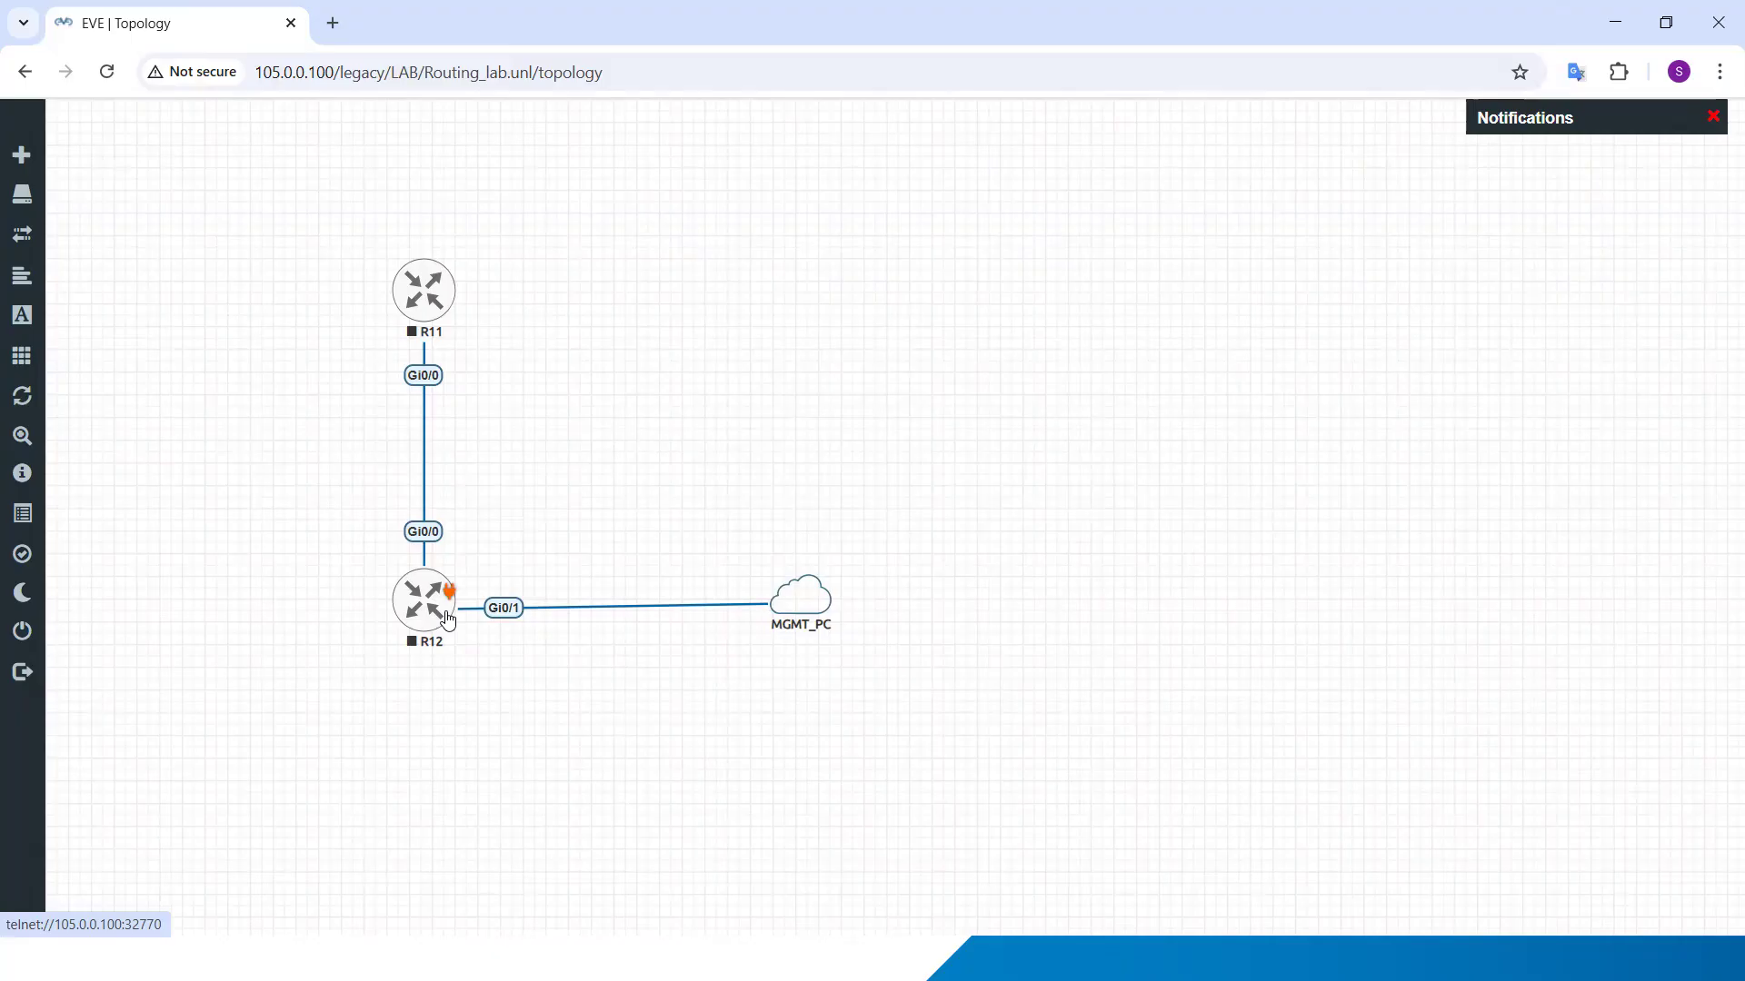
{"action": "mouse_move", "coordinate": [433, 328]}
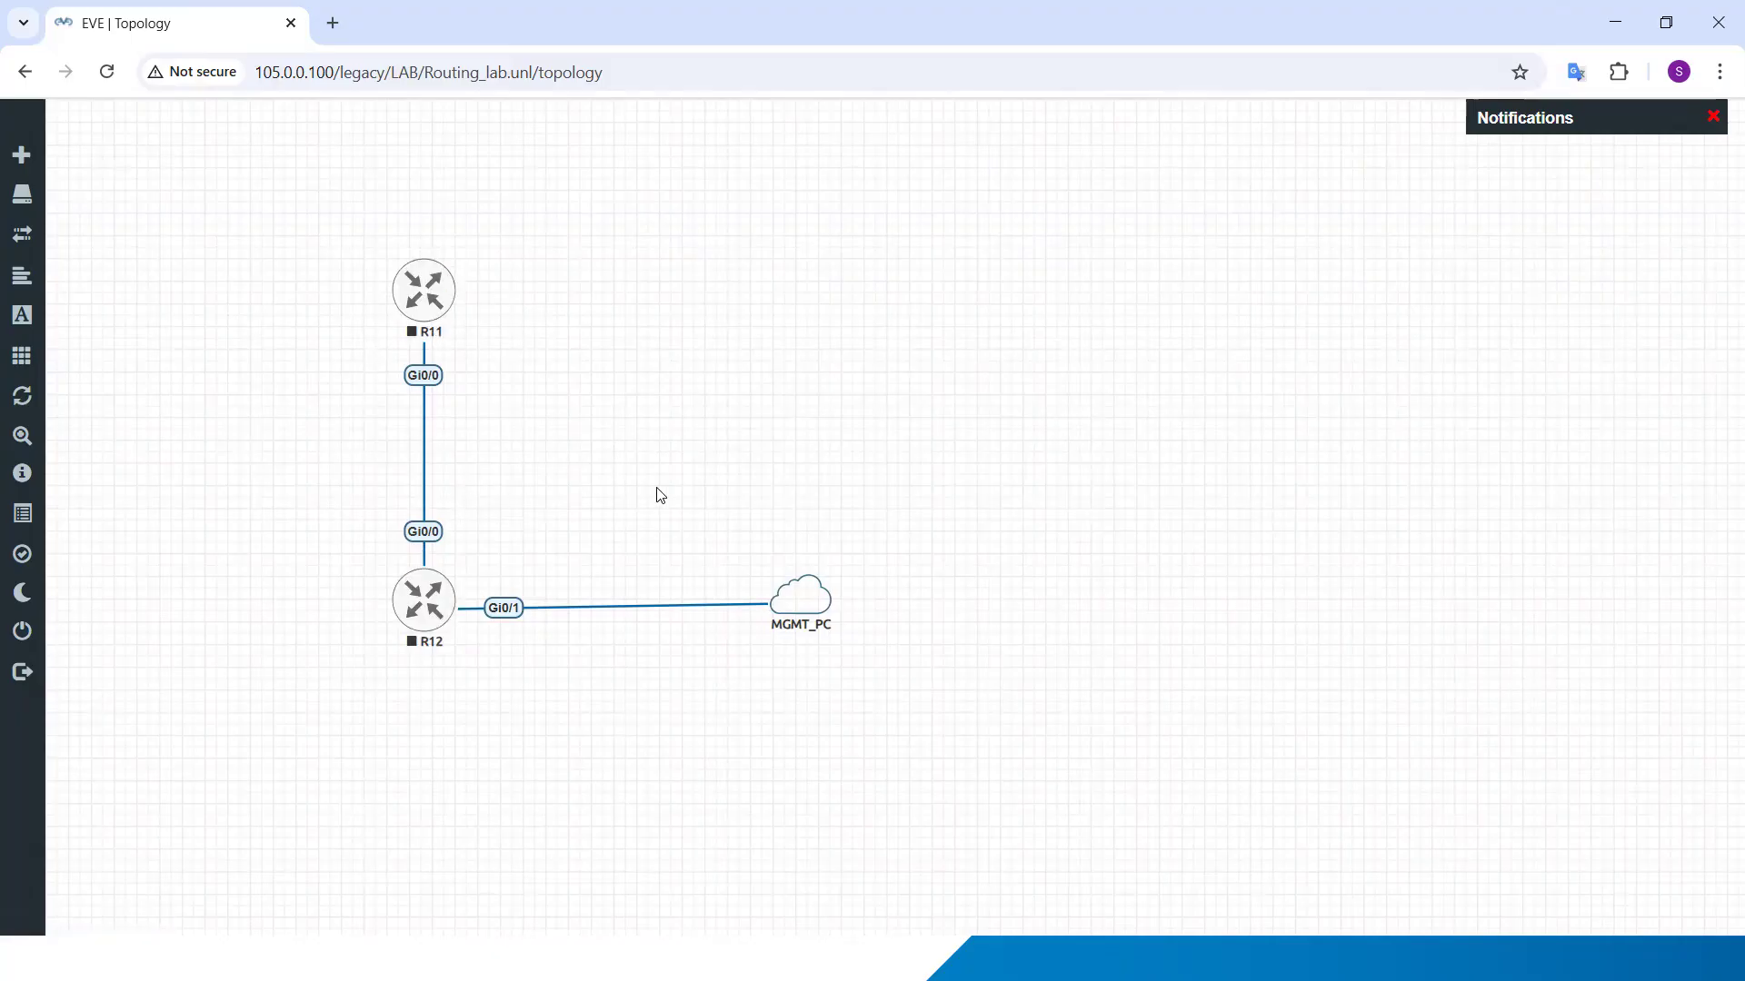
{"action": "left_click_drag", "start_coordinate": [814, 607], "coordinate": [821, 610]}
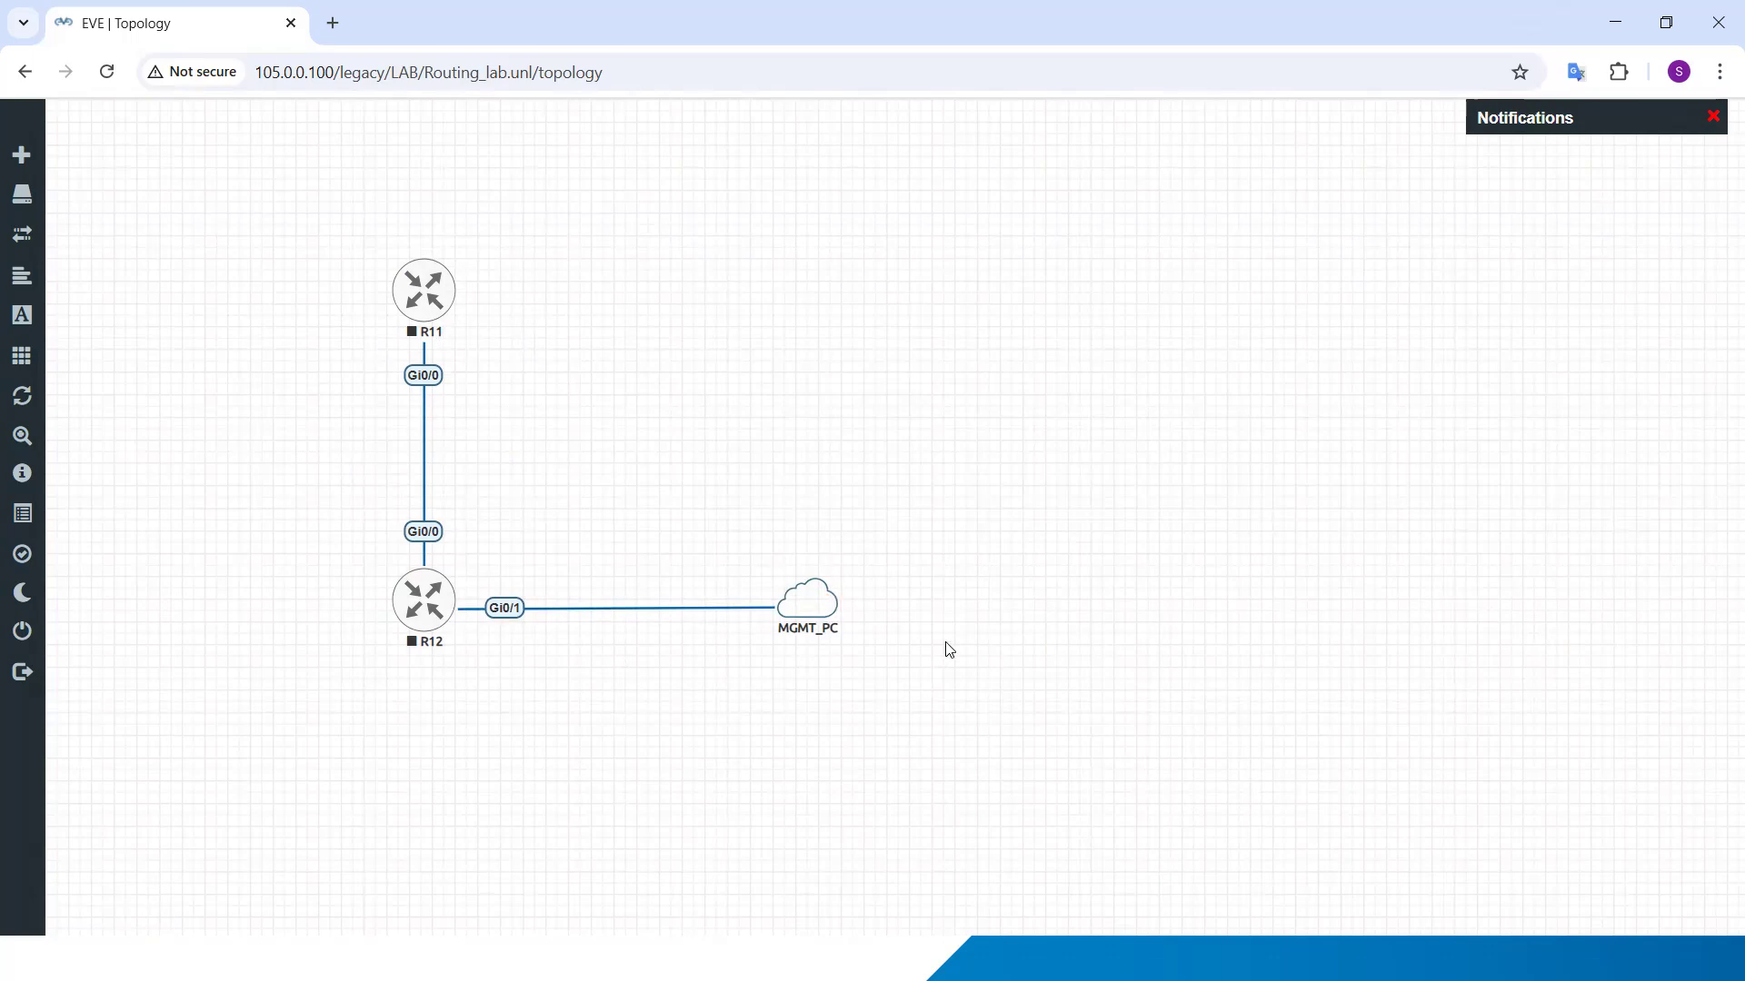
Step: Start all nodes in the lab
{"action": "mouse_move", "coordinate": [74, 345]}
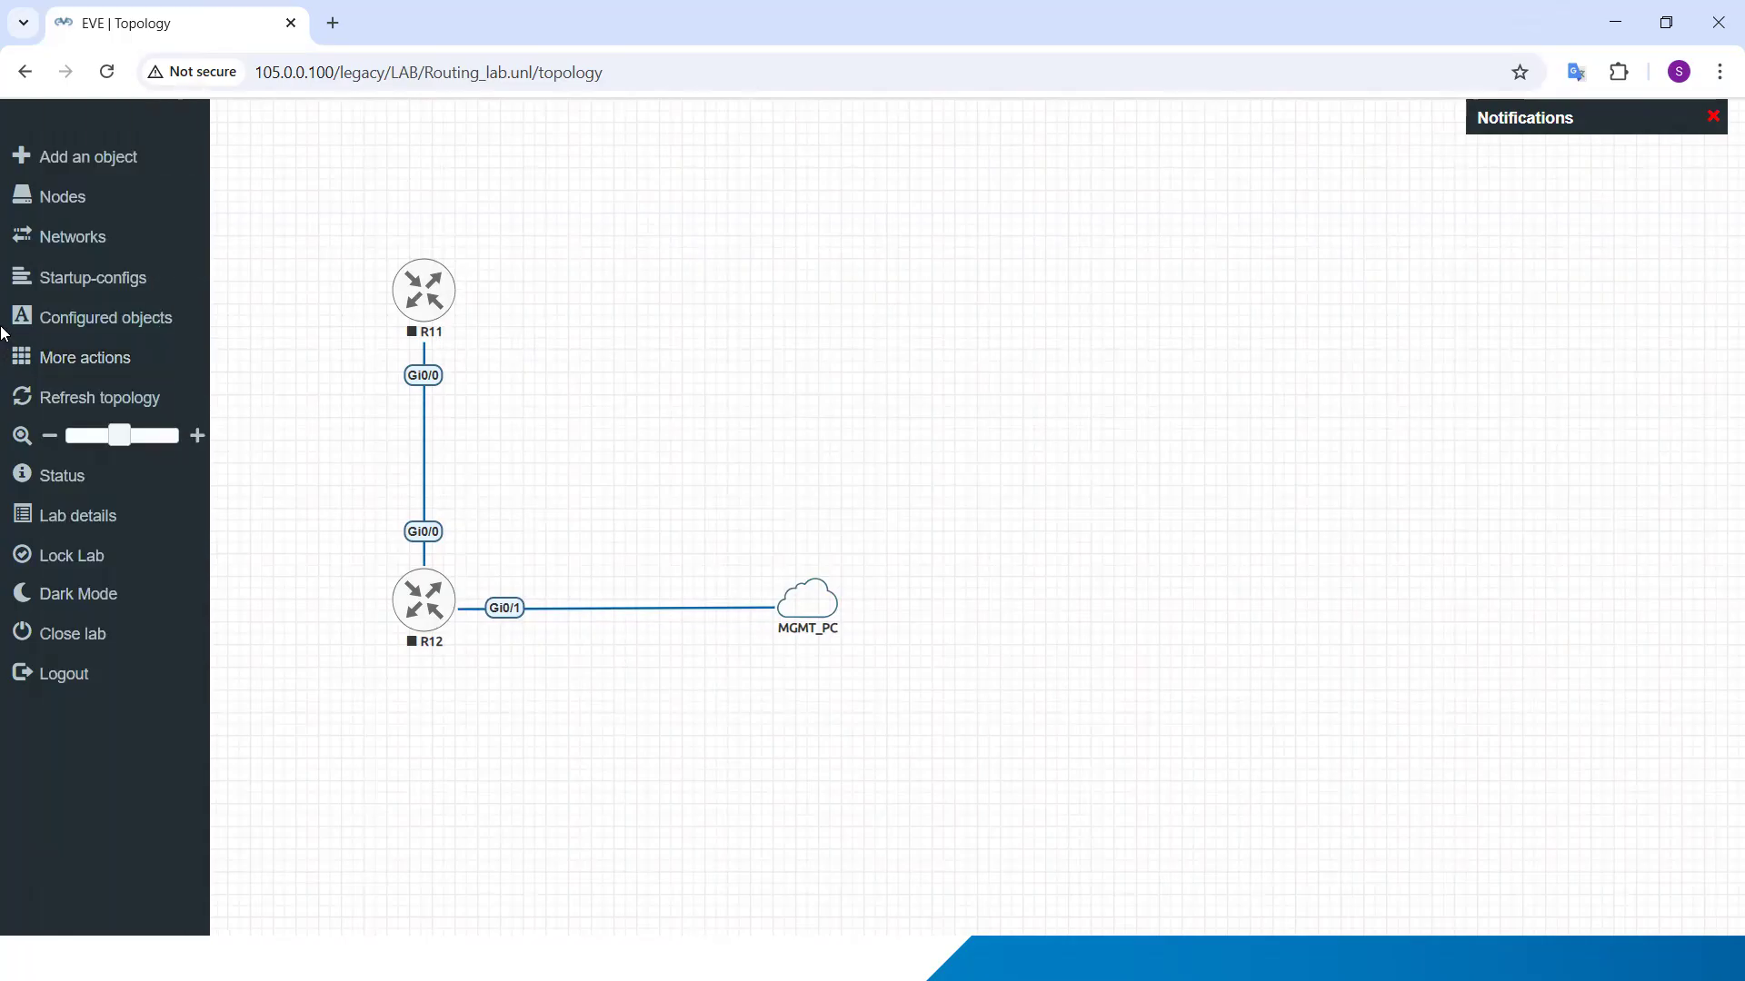
{"action": "left_click", "coordinate": [104, 361]}
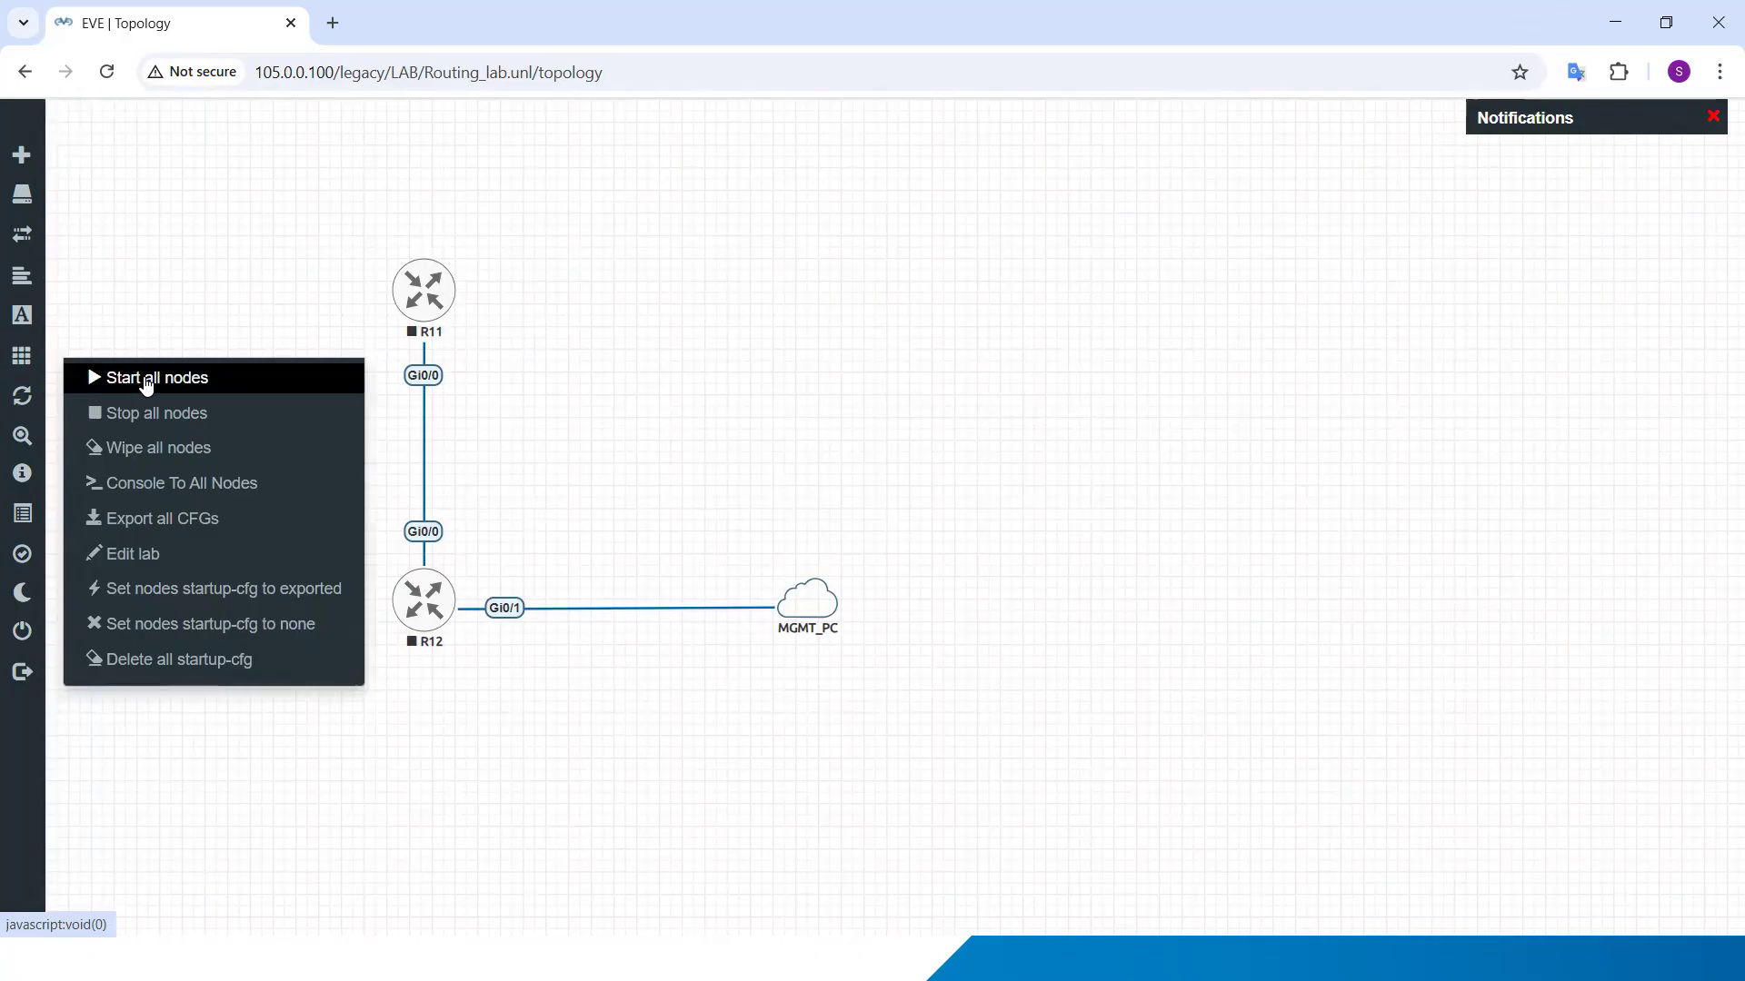
{"action": "left_click", "coordinate": [146, 379]}
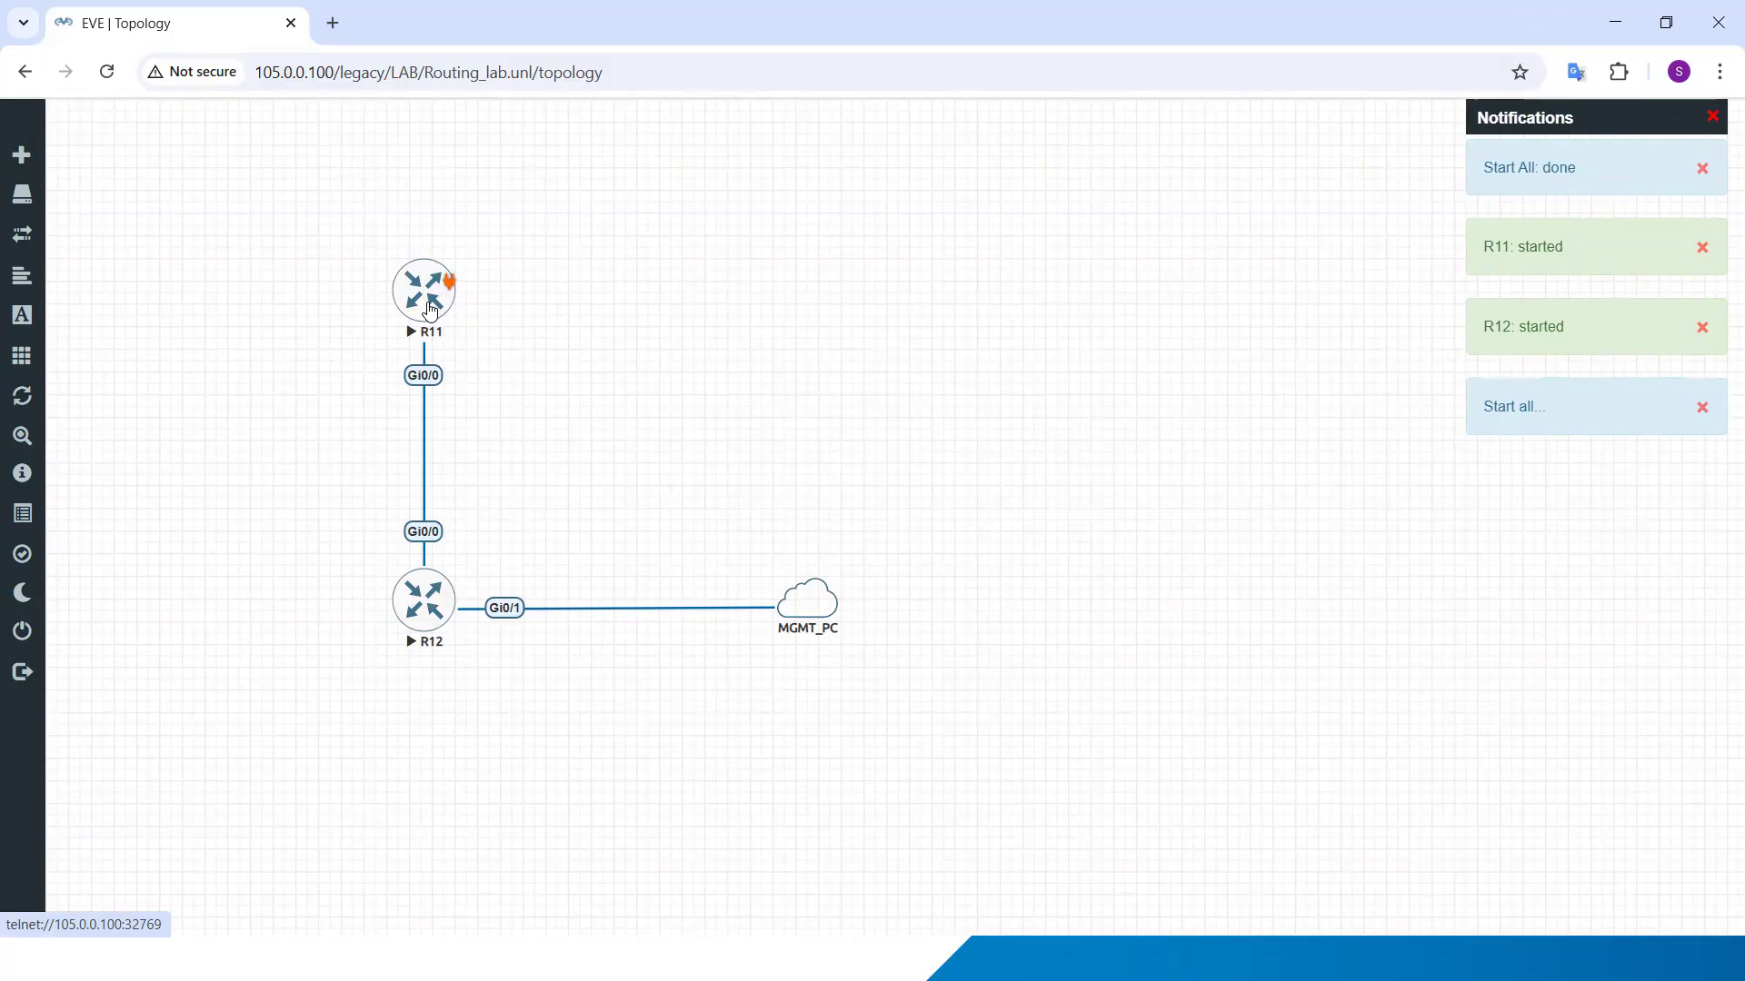
{"action": "right_click", "coordinate": [430, 309]}
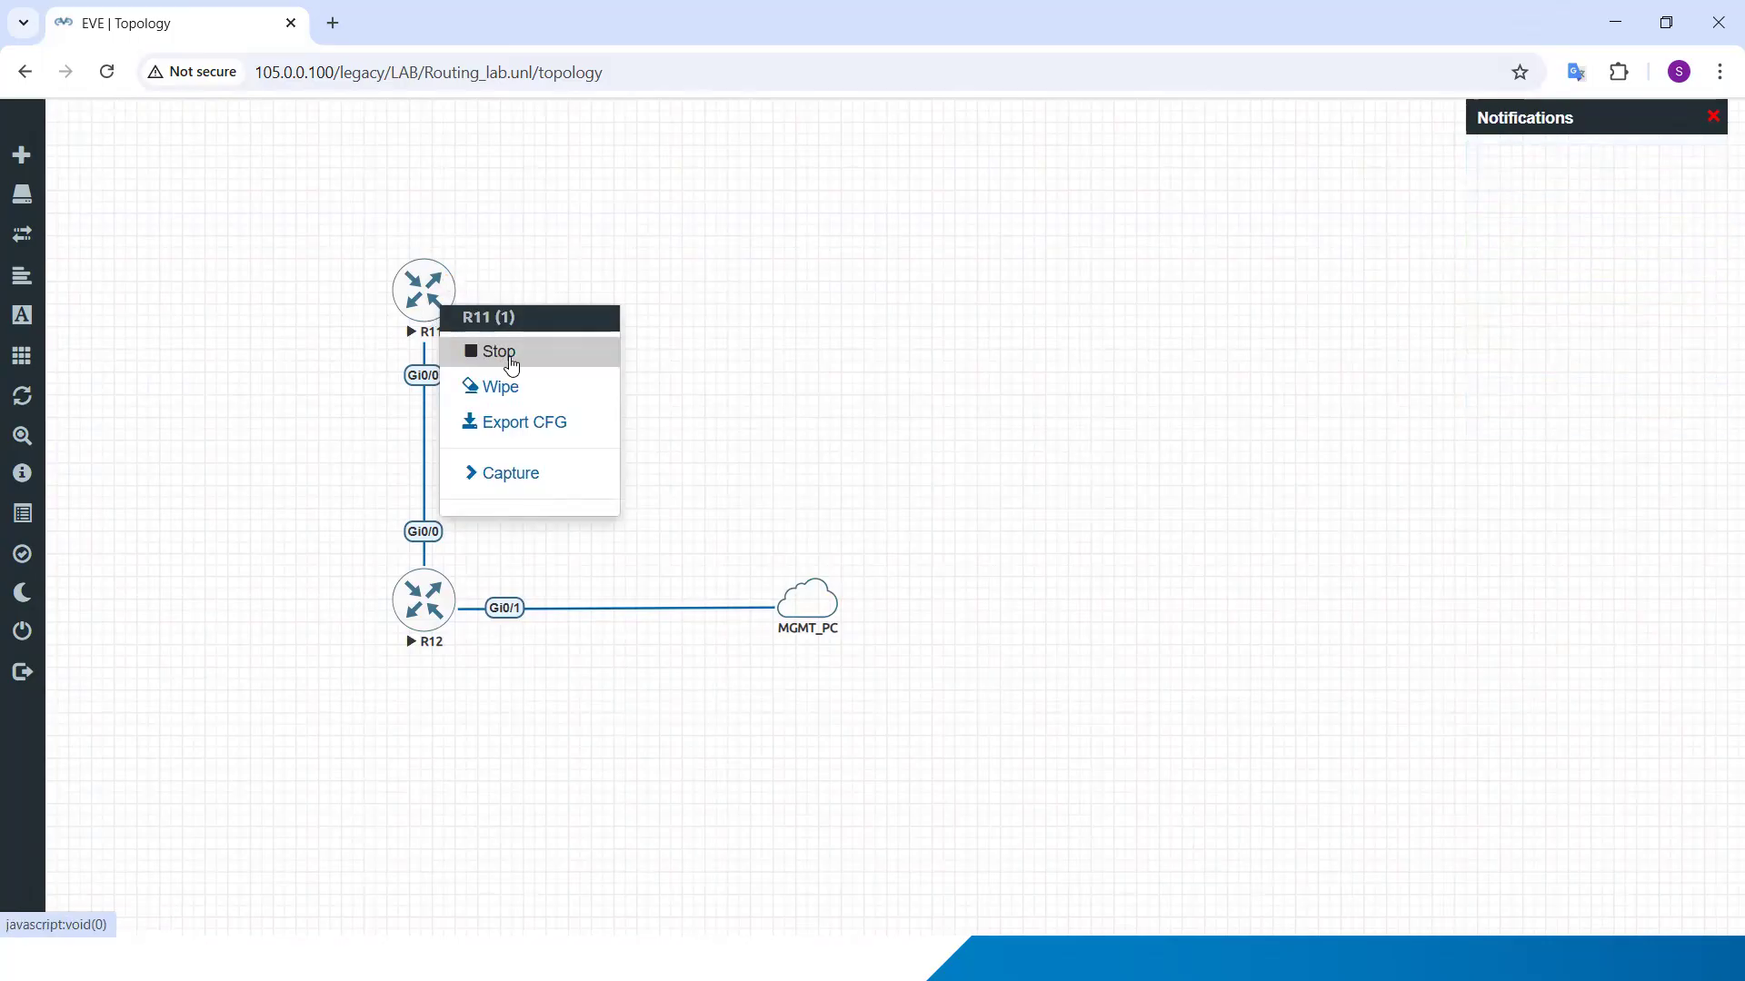
{"action": "left_click", "coordinate": [738, 339]}
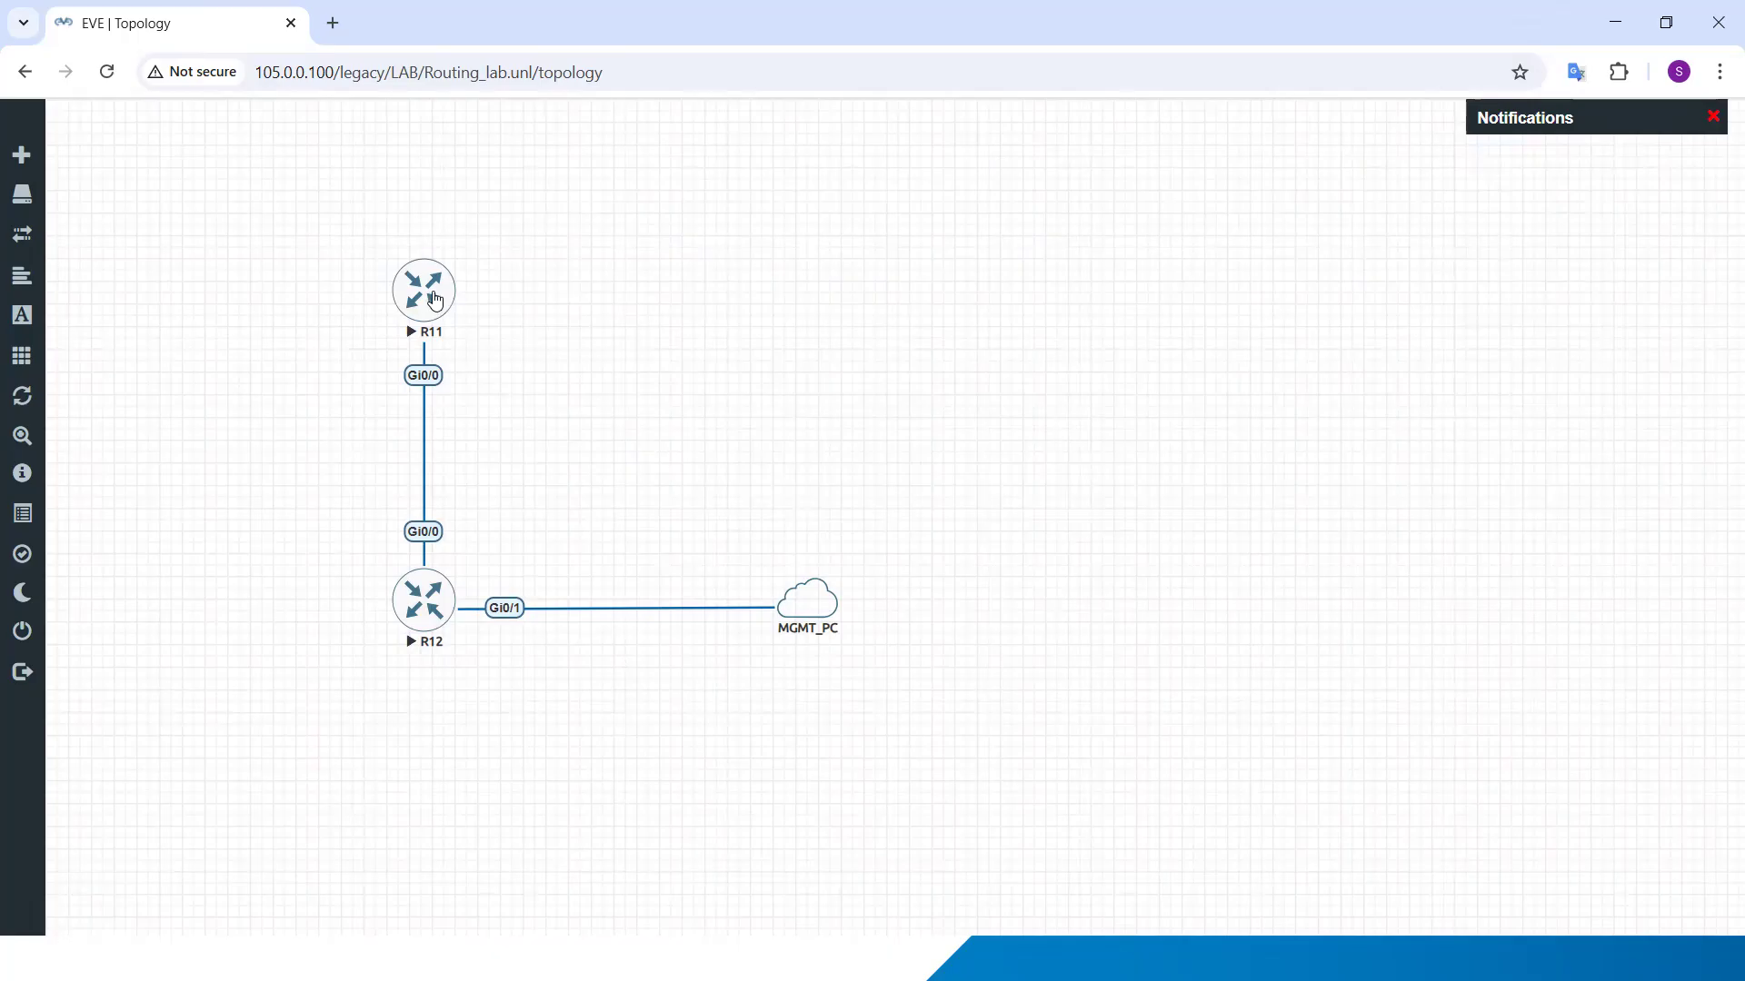
Step: Open the consoles of R11 and R12 in the SSH, Telnet and Rlogin client, minimizing the R11 console
{"action": "left_click", "coordinate": [424, 291]}
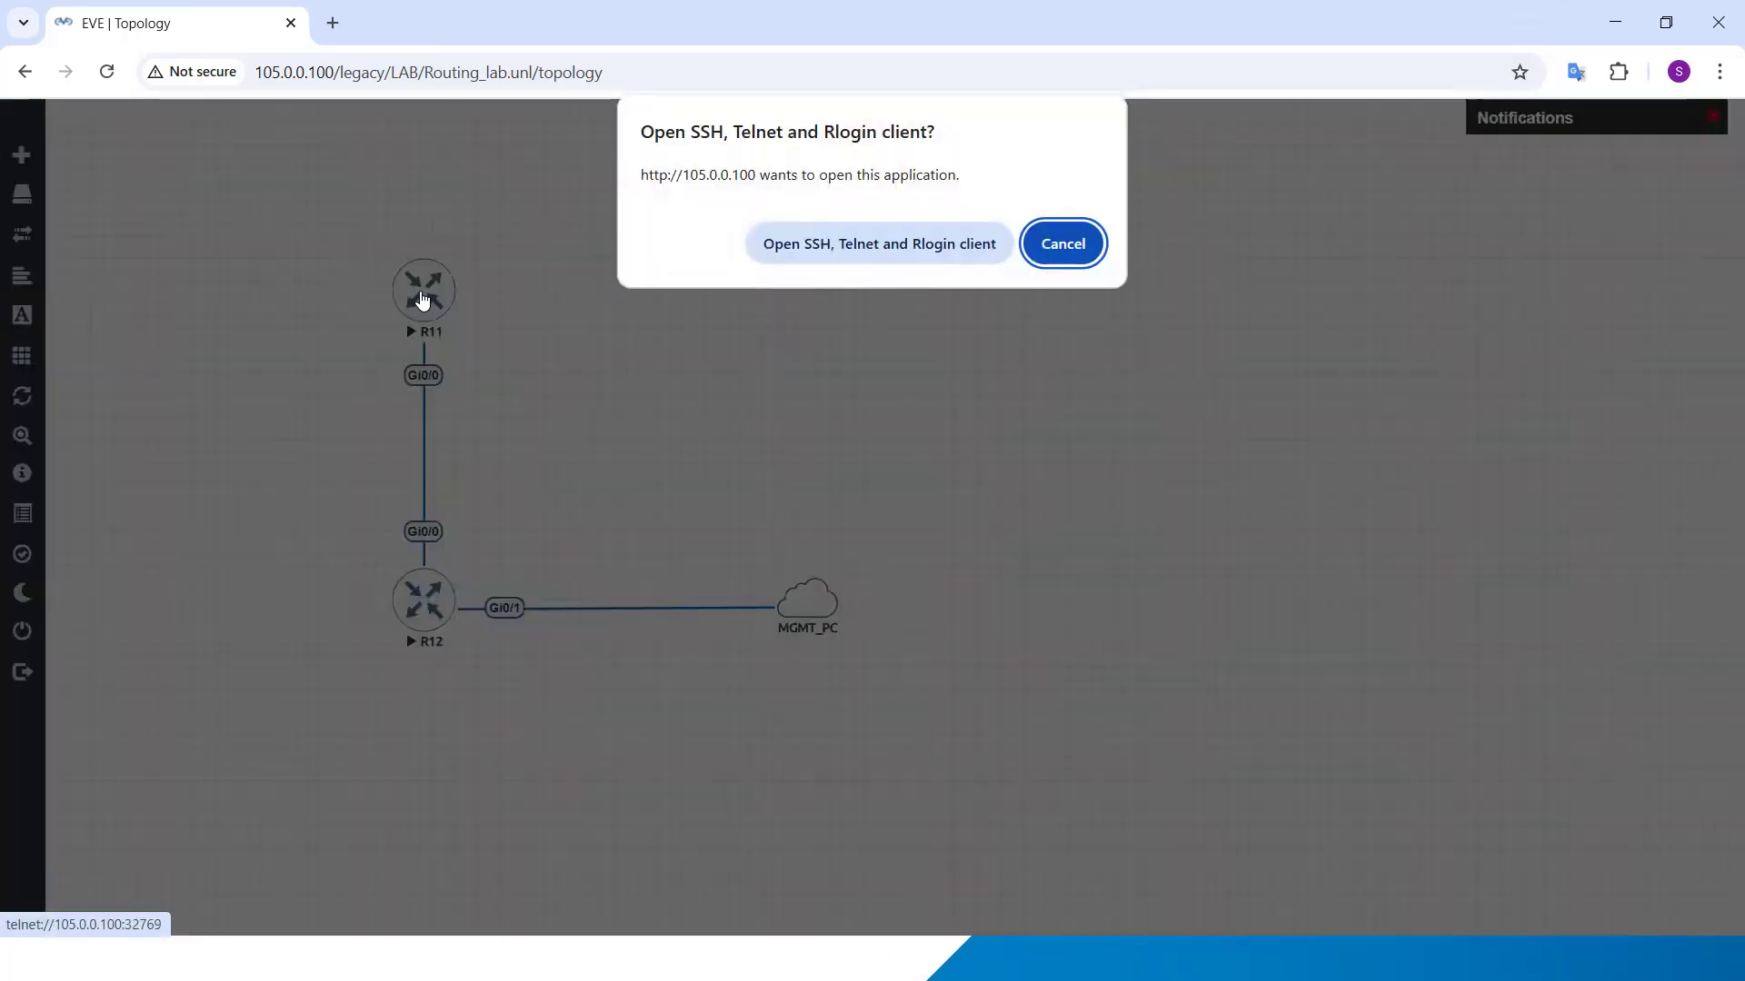
{"action": "left_click", "coordinate": [818, 240]}
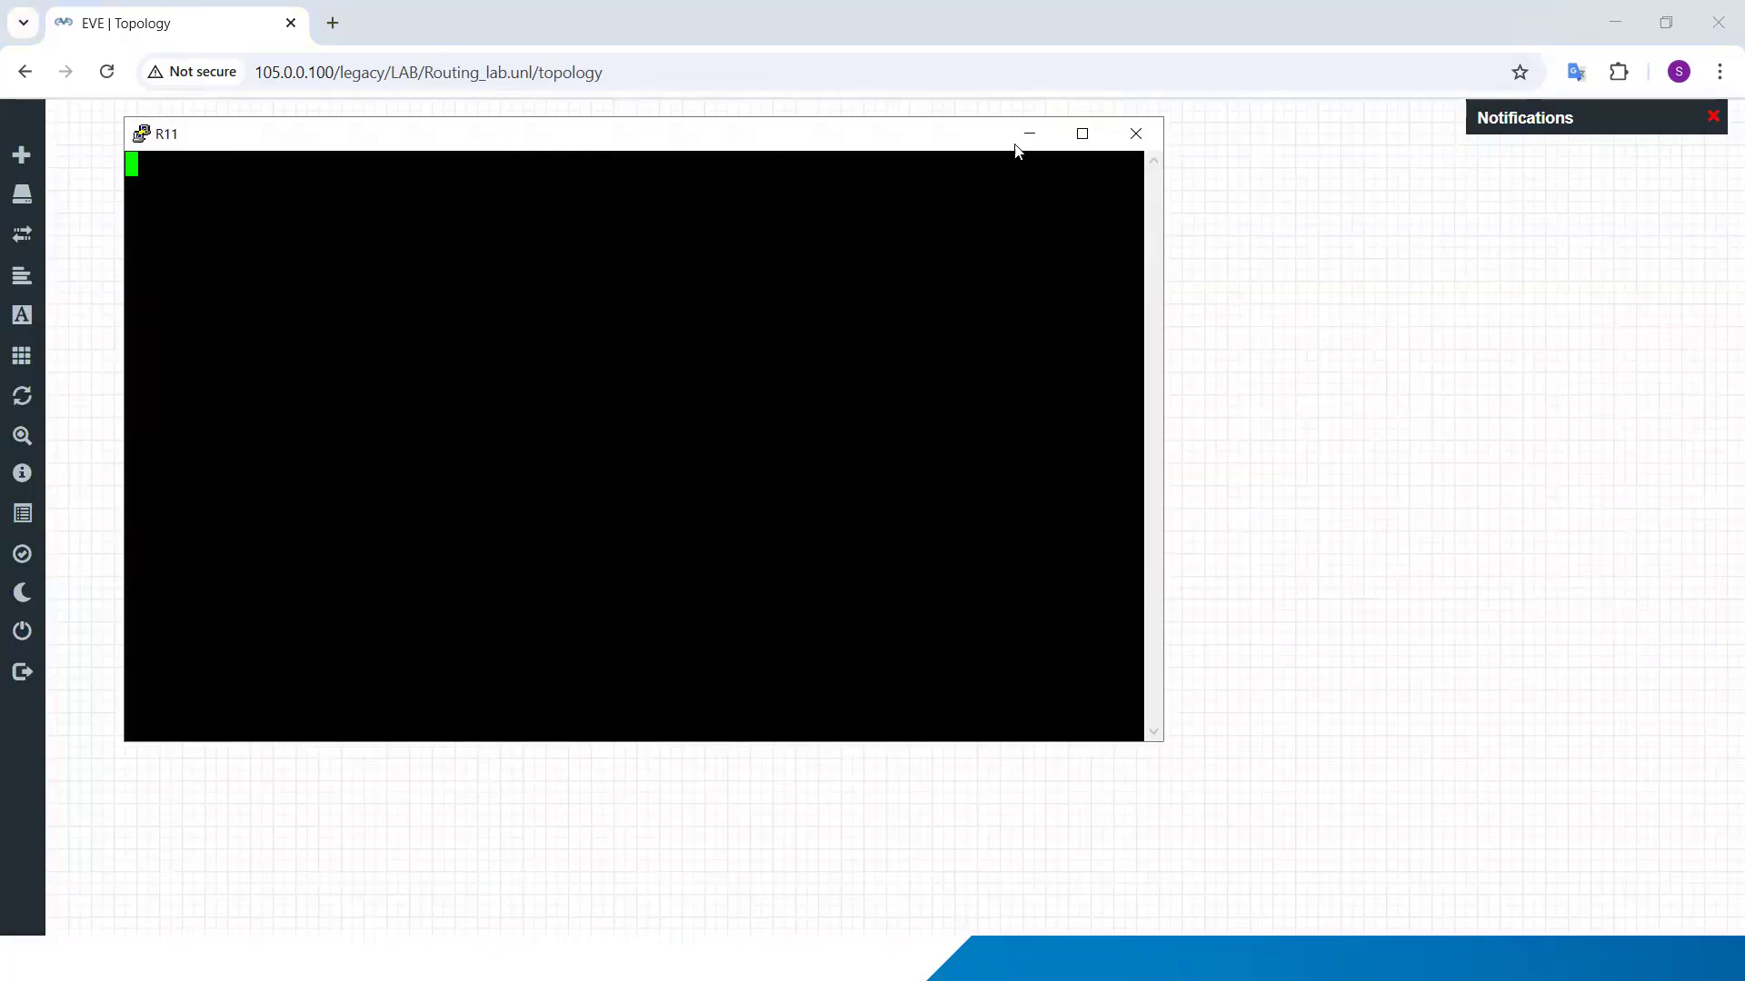
{"action": "left_click", "coordinate": [1030, 135]}
{"action": "left_click", "coordinate": [421, 610]}
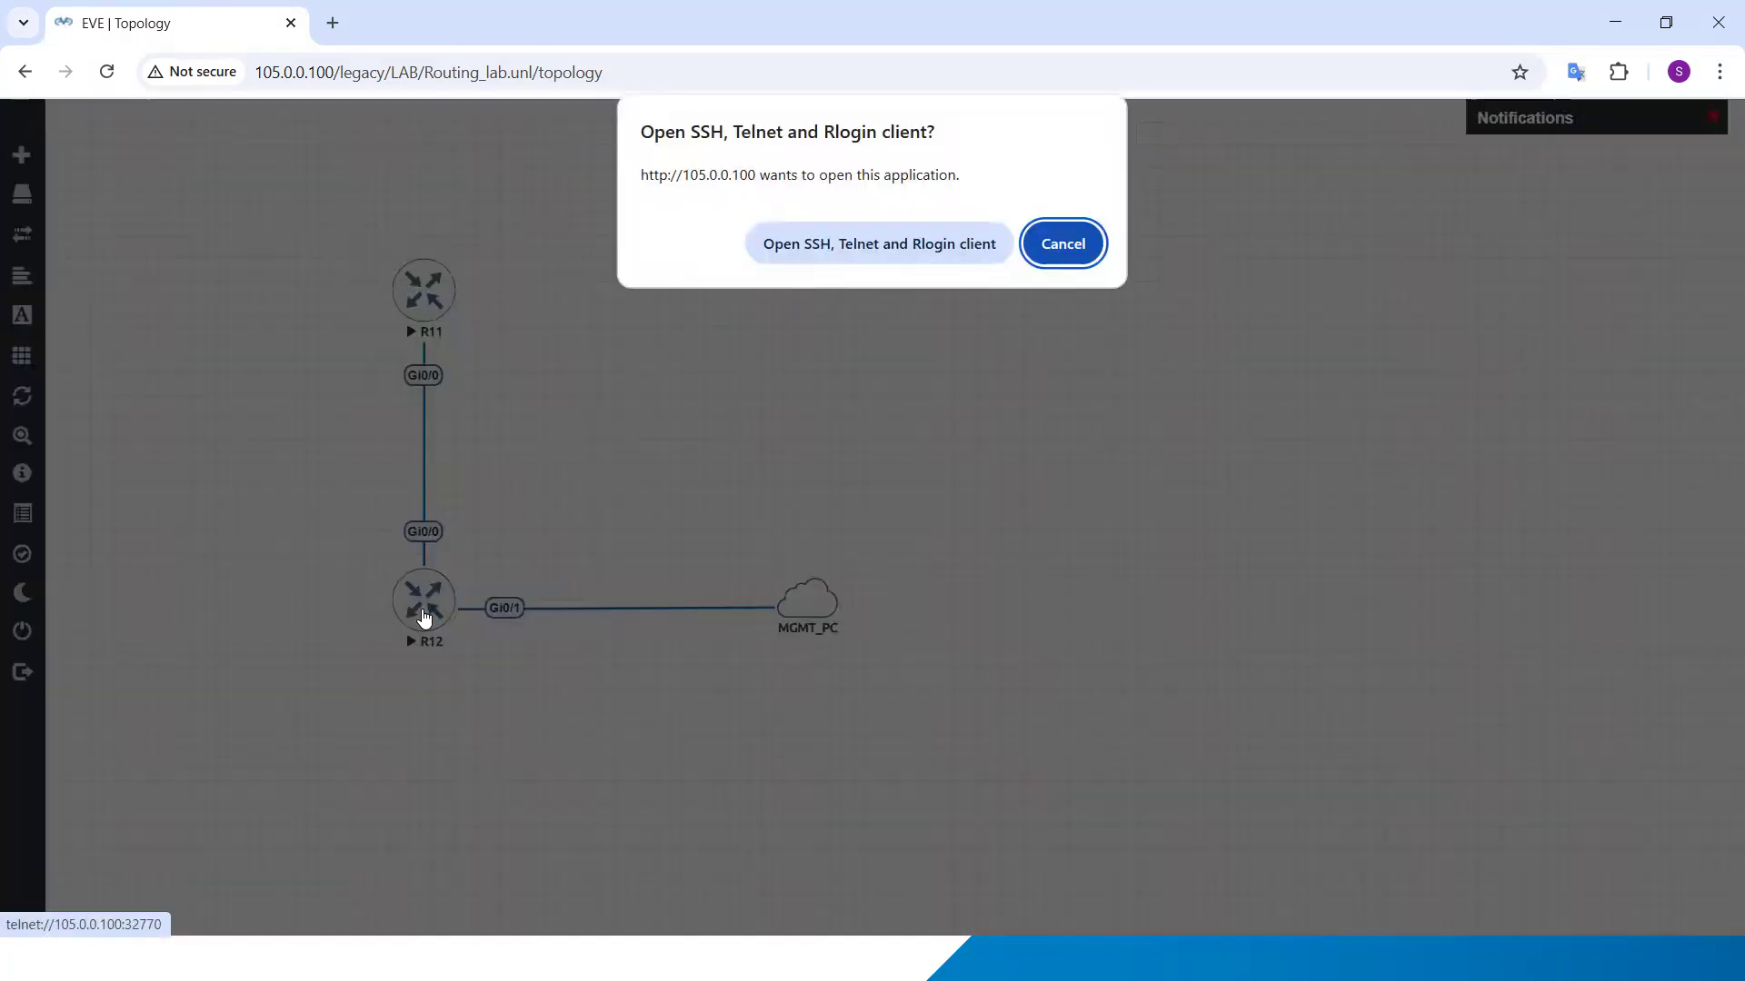
{"action": "left_click", "coordinate": [765, 250]}
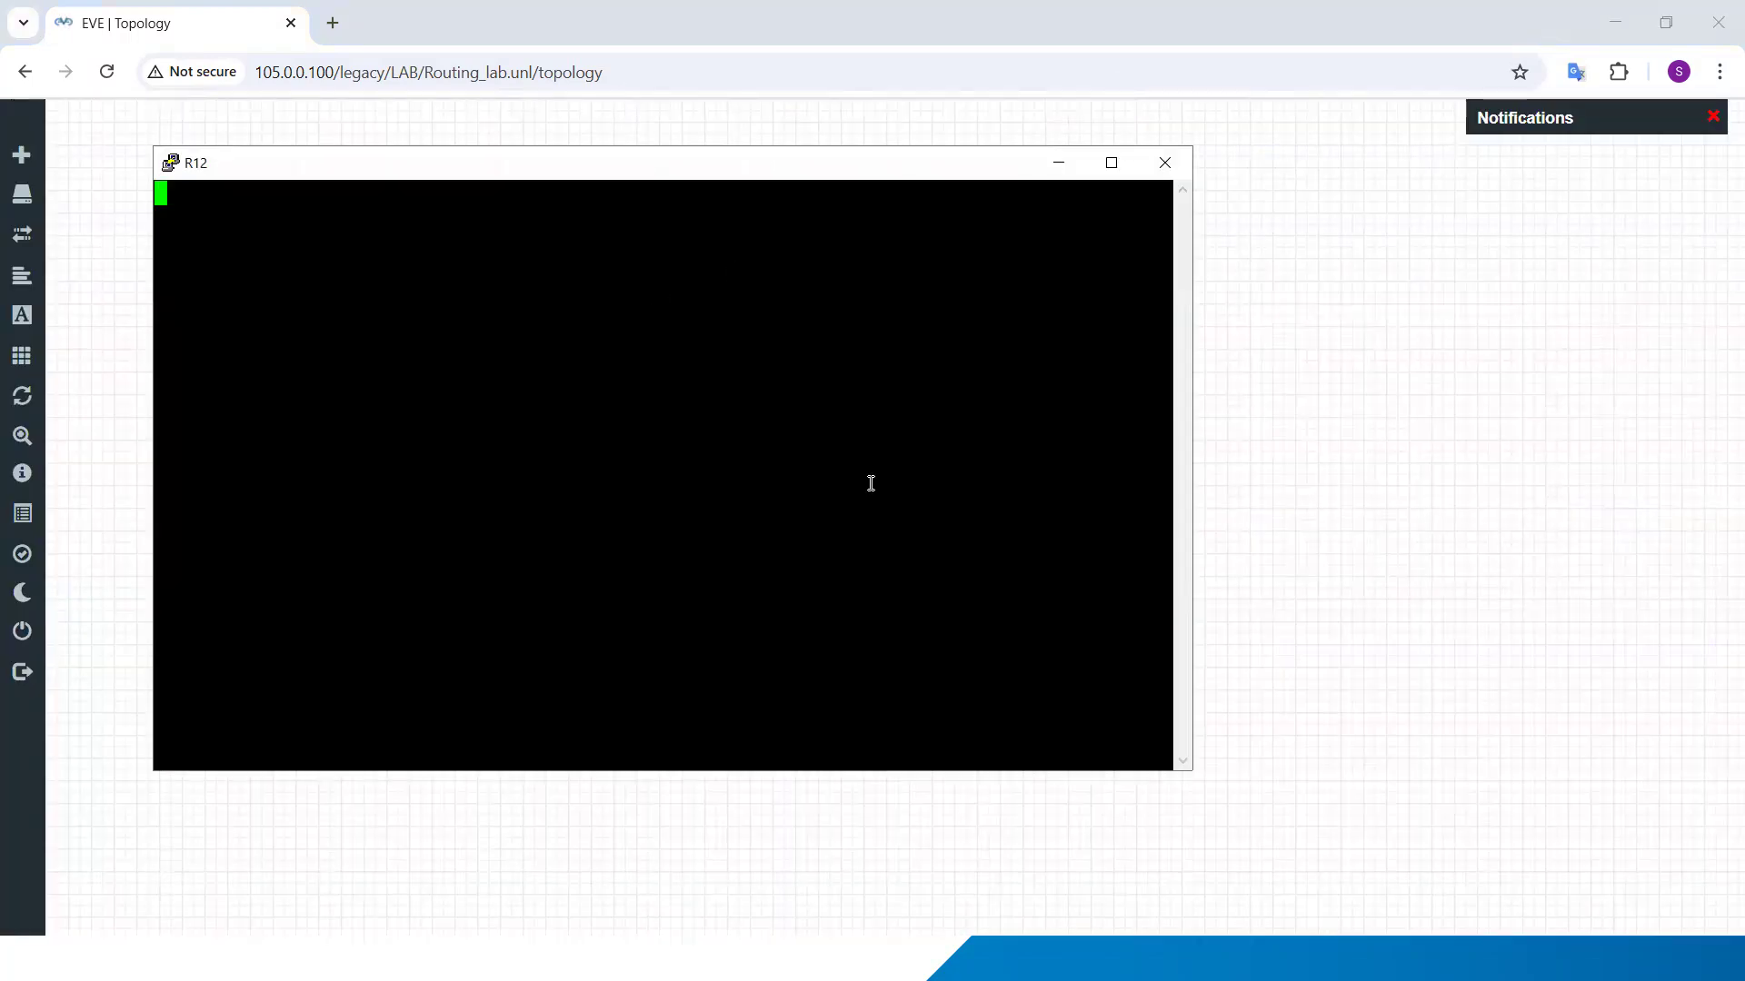
Step: Restore the R11 console, place it partly beside the R12 console, and return to the topology
{"action": "key", "text": "super"}
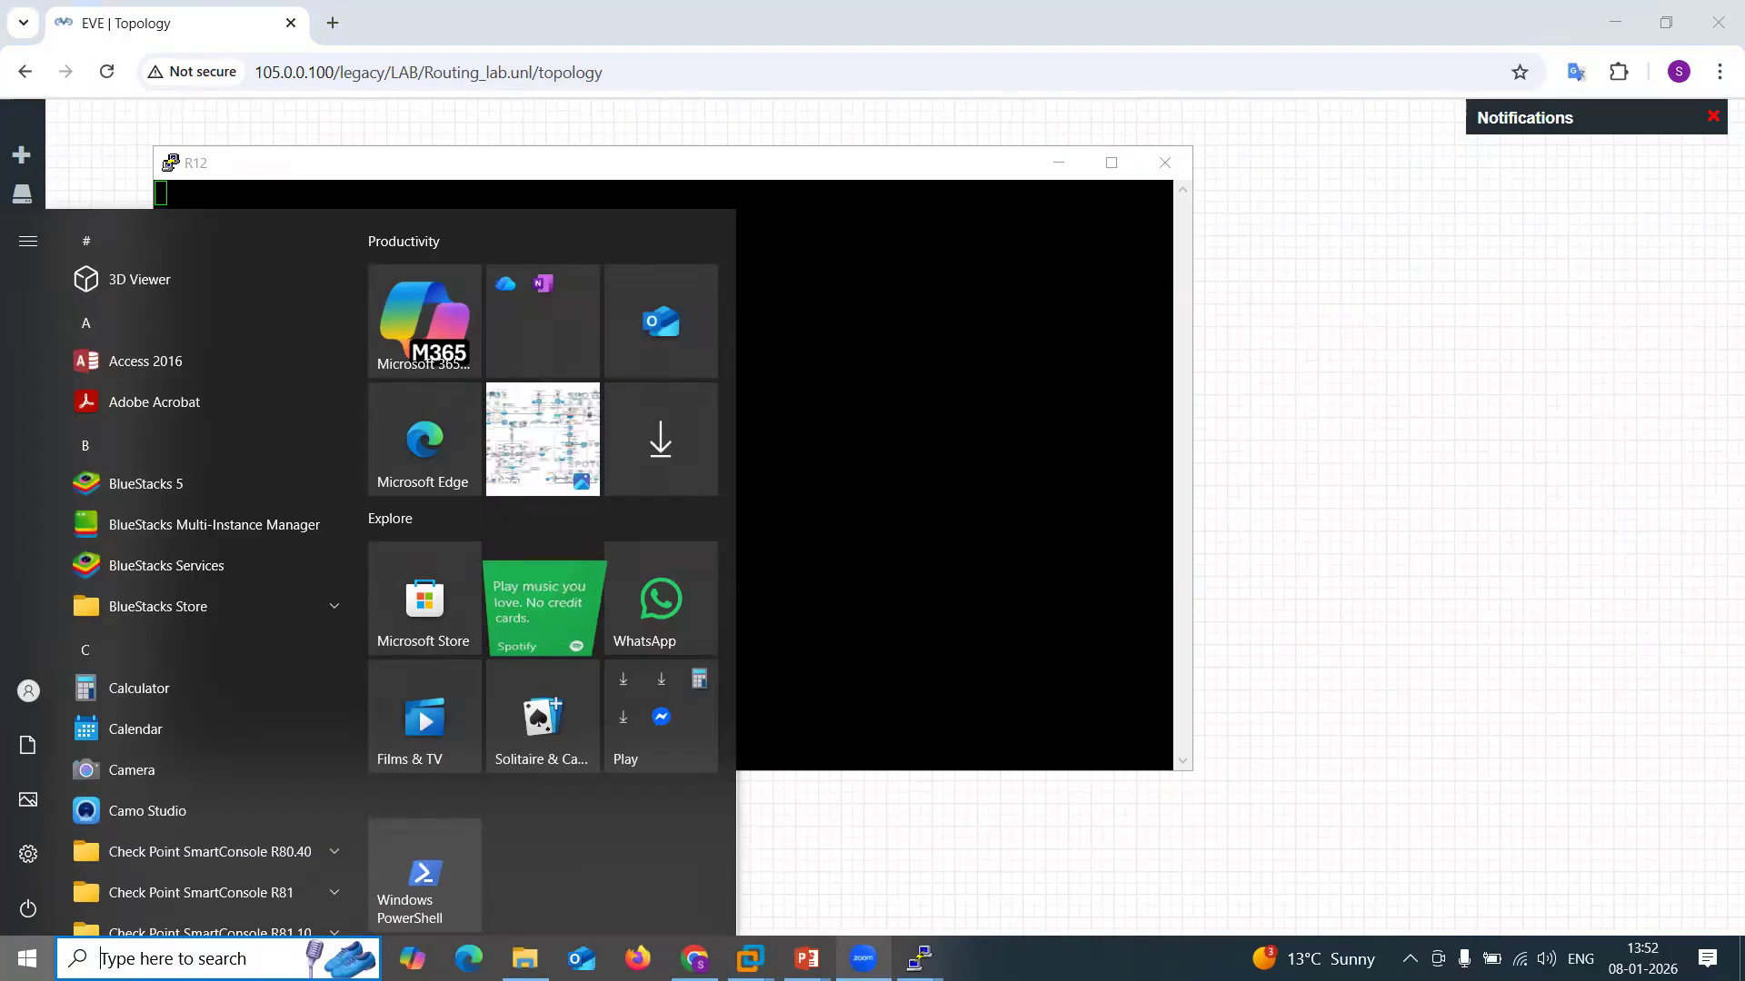
{"action": "mouse_move", "coordinate": [918, 958]}
{"action": "left_click", "coordinate": [783, 816]}
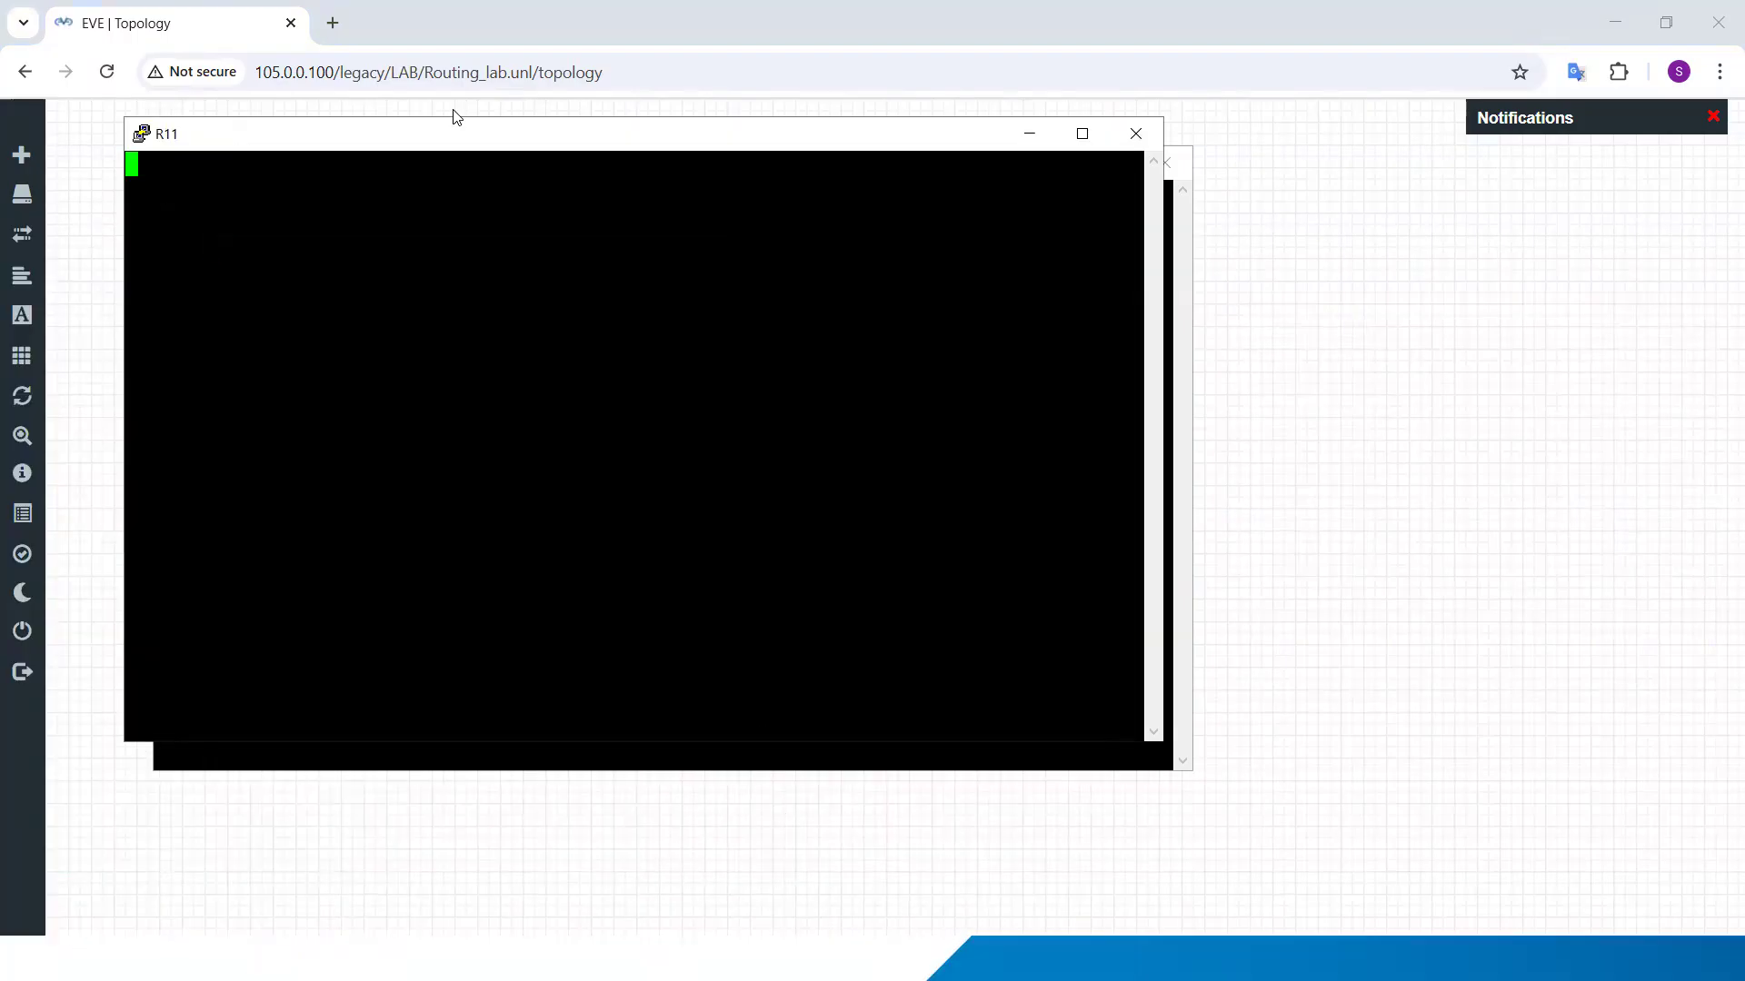
{"action": "left_click_drag", "start_coordinate": [470, 150], "coordinate": [1139, 215]}
{"action": "left_click", "coordinate": [509, 327]}
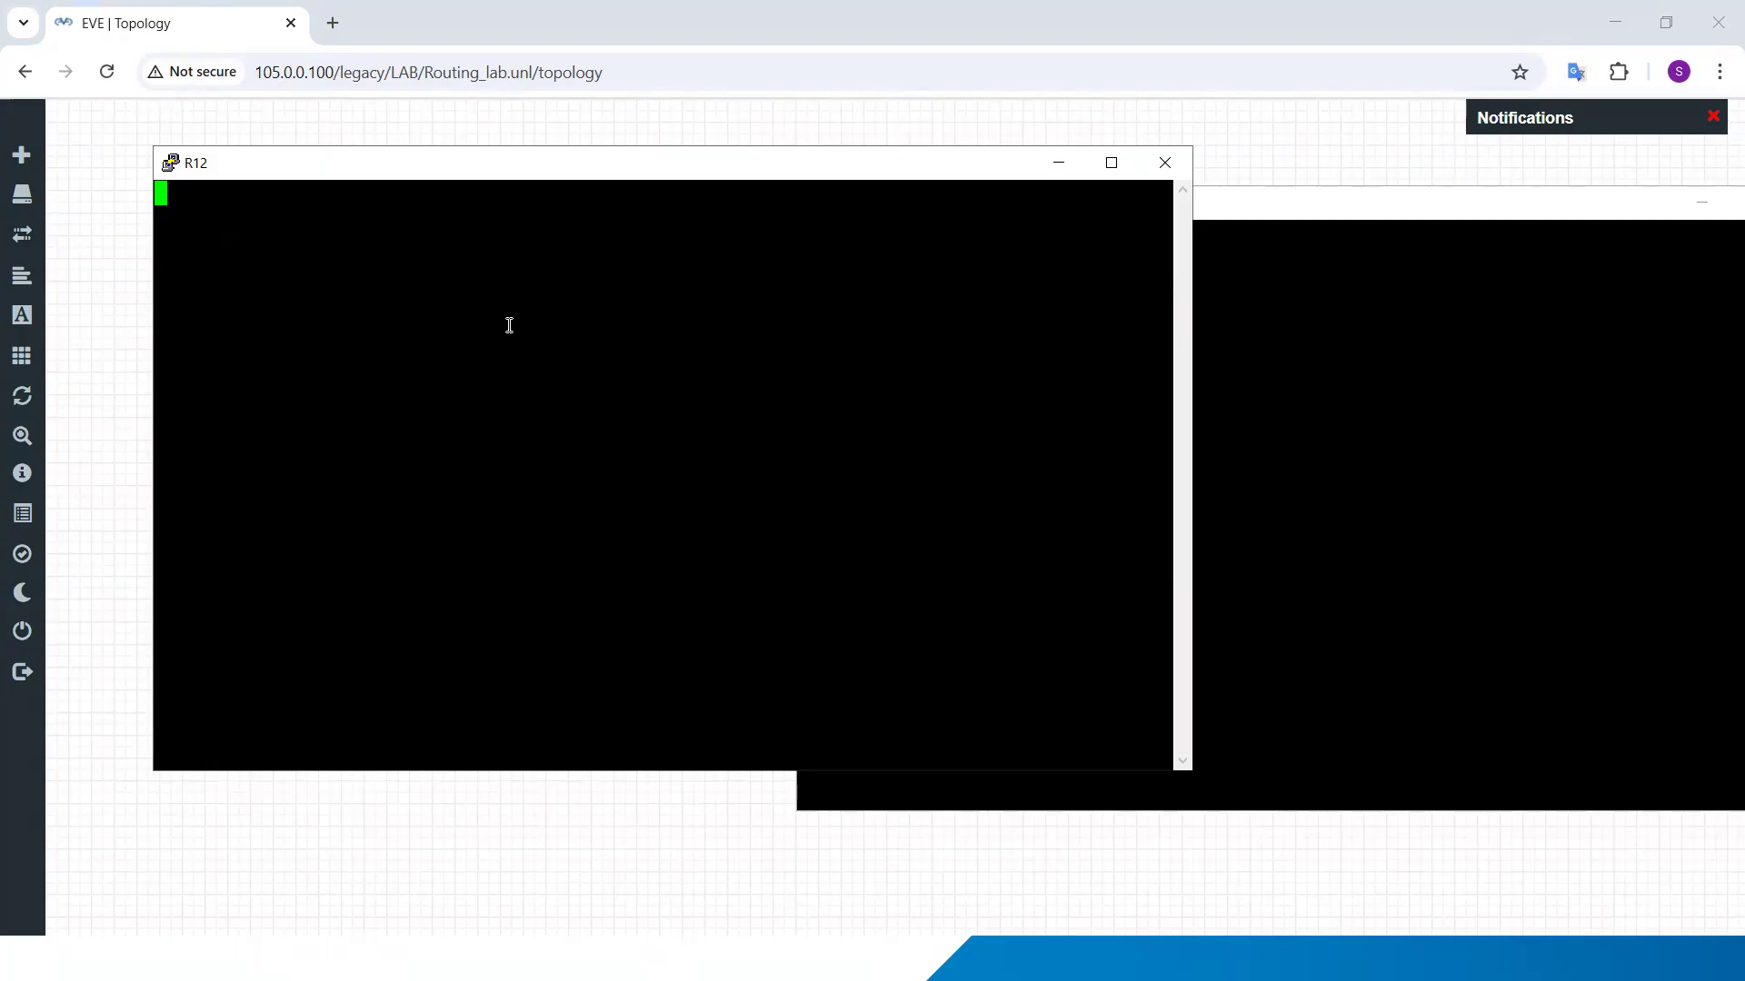
{"action": "left_click", "coordinate": [1373, 292]}
{"action": "left_click_drag", "start_coordinate": [1069, 207], "coordinate": [1119, 237]}
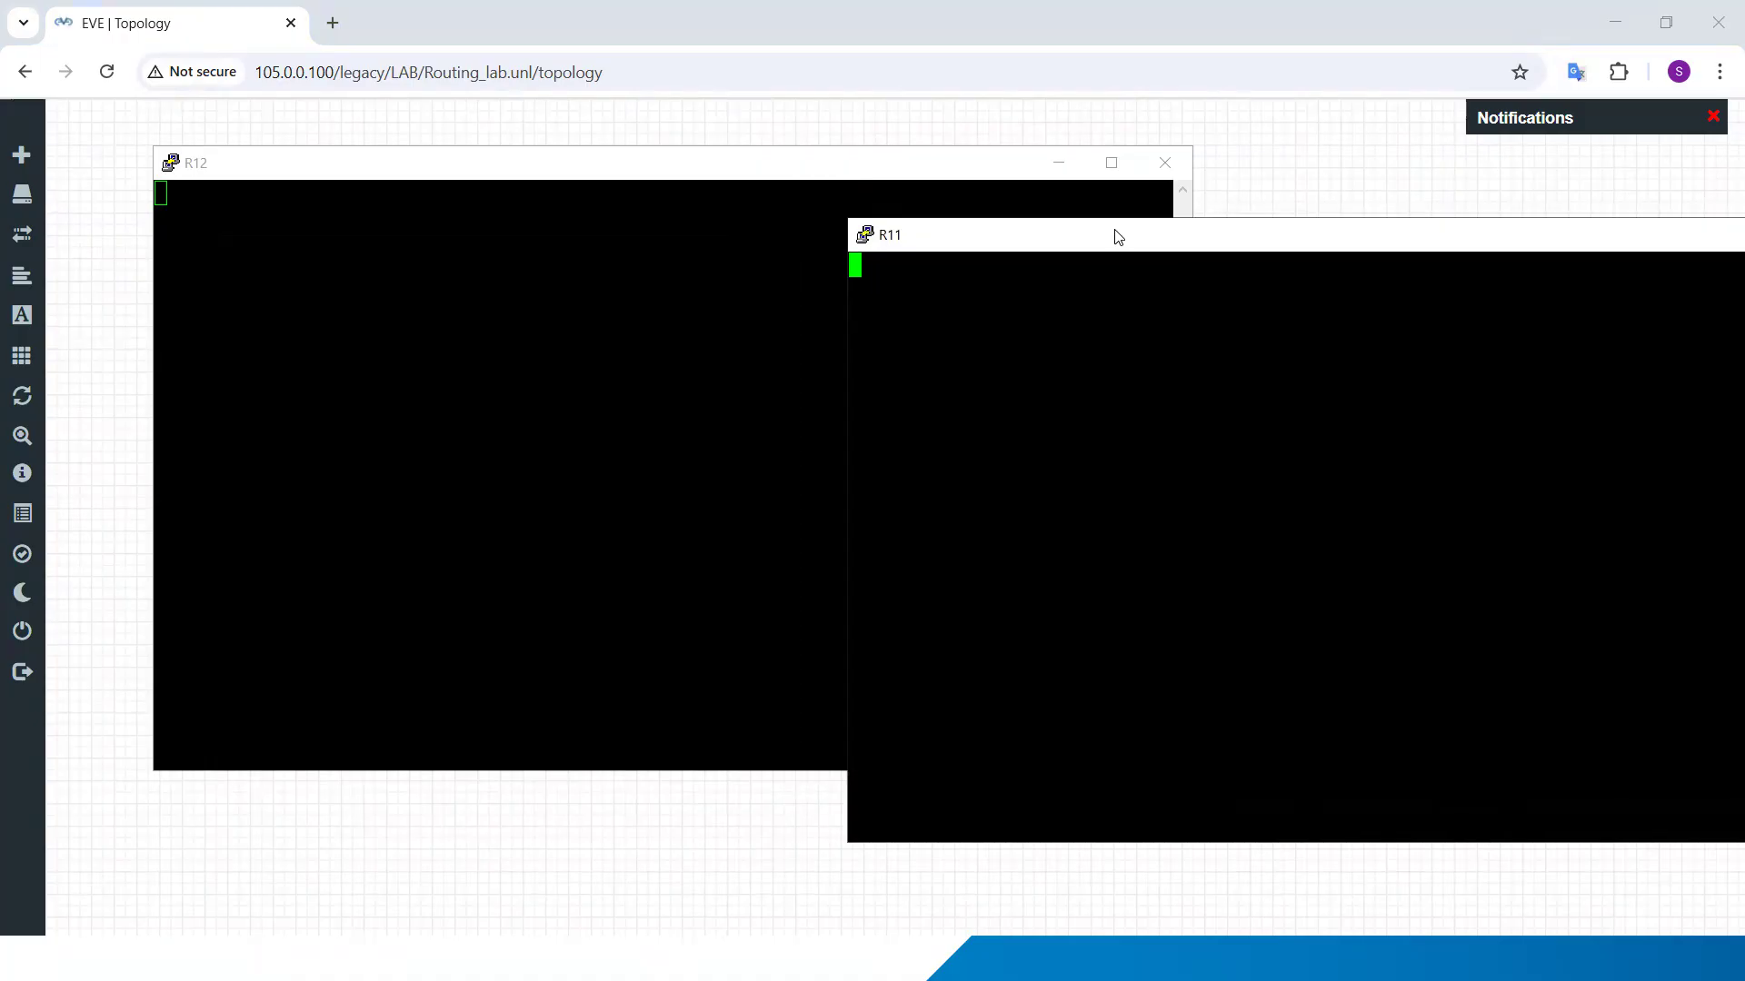
{"action": "left_click", "coordinate": [497, 815]}
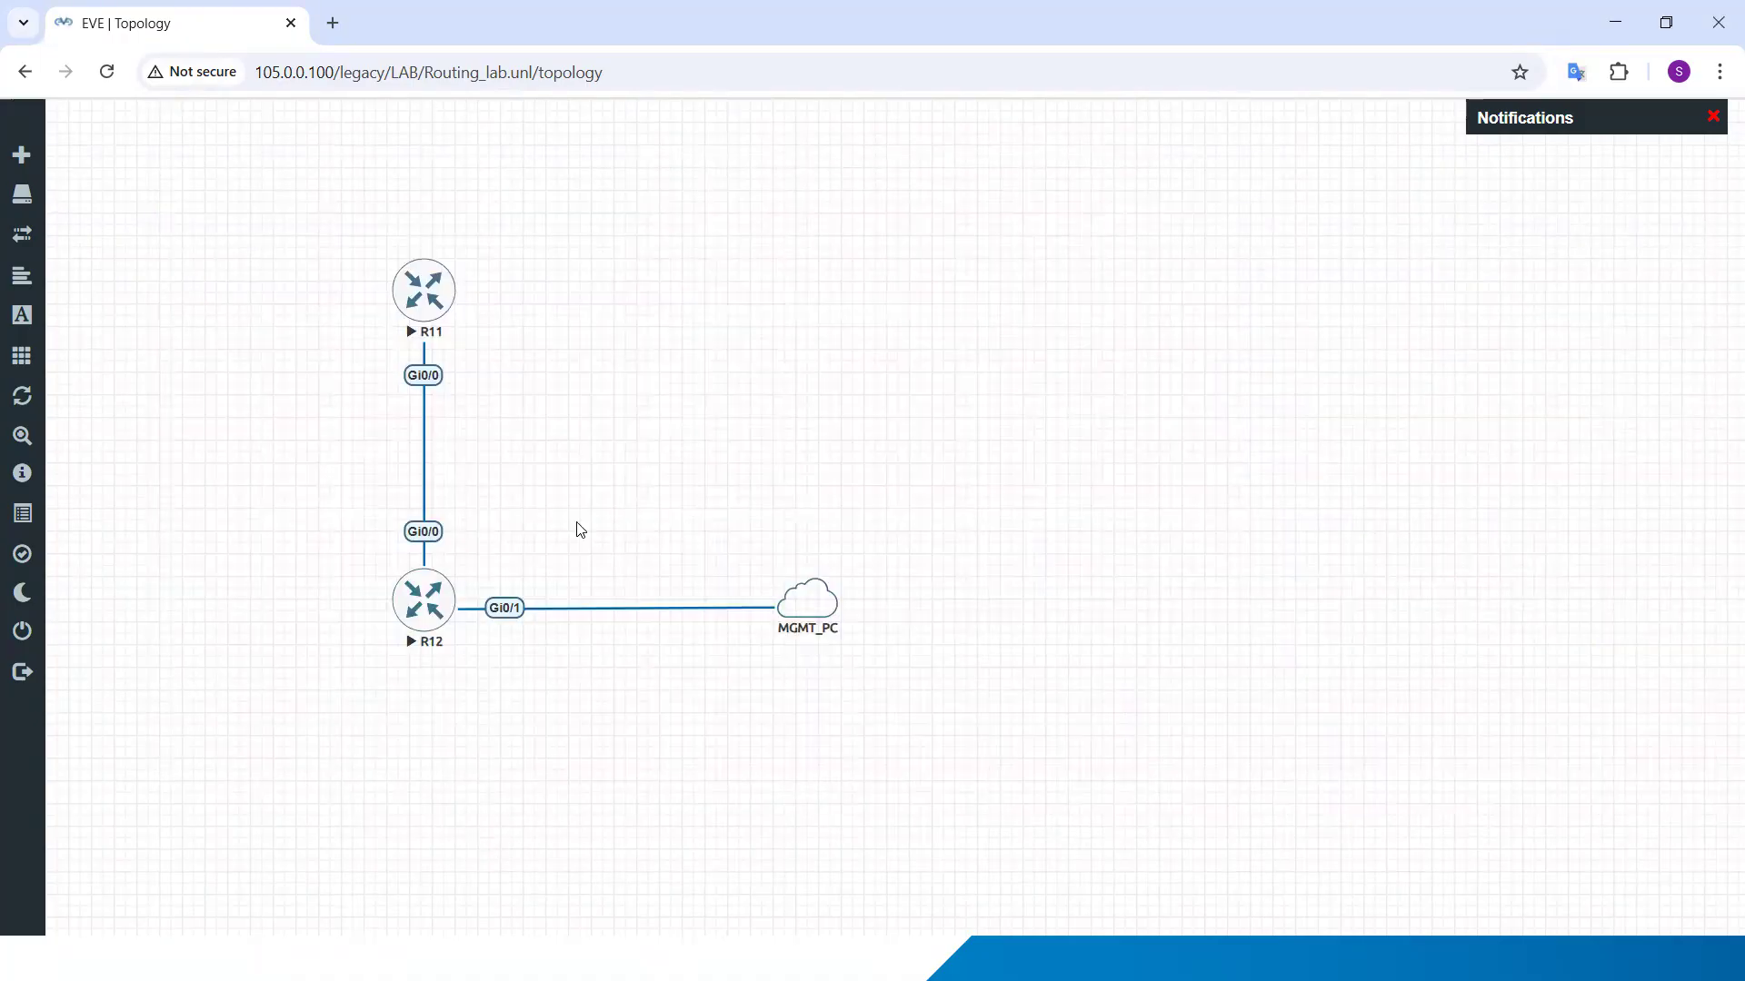
Step: Add a bold, size 20 text label "Subnet 10.11.11.0/24" and place it beside the link between R11 and R12
{"action": "right_click", "coordinate": [677, 273]}
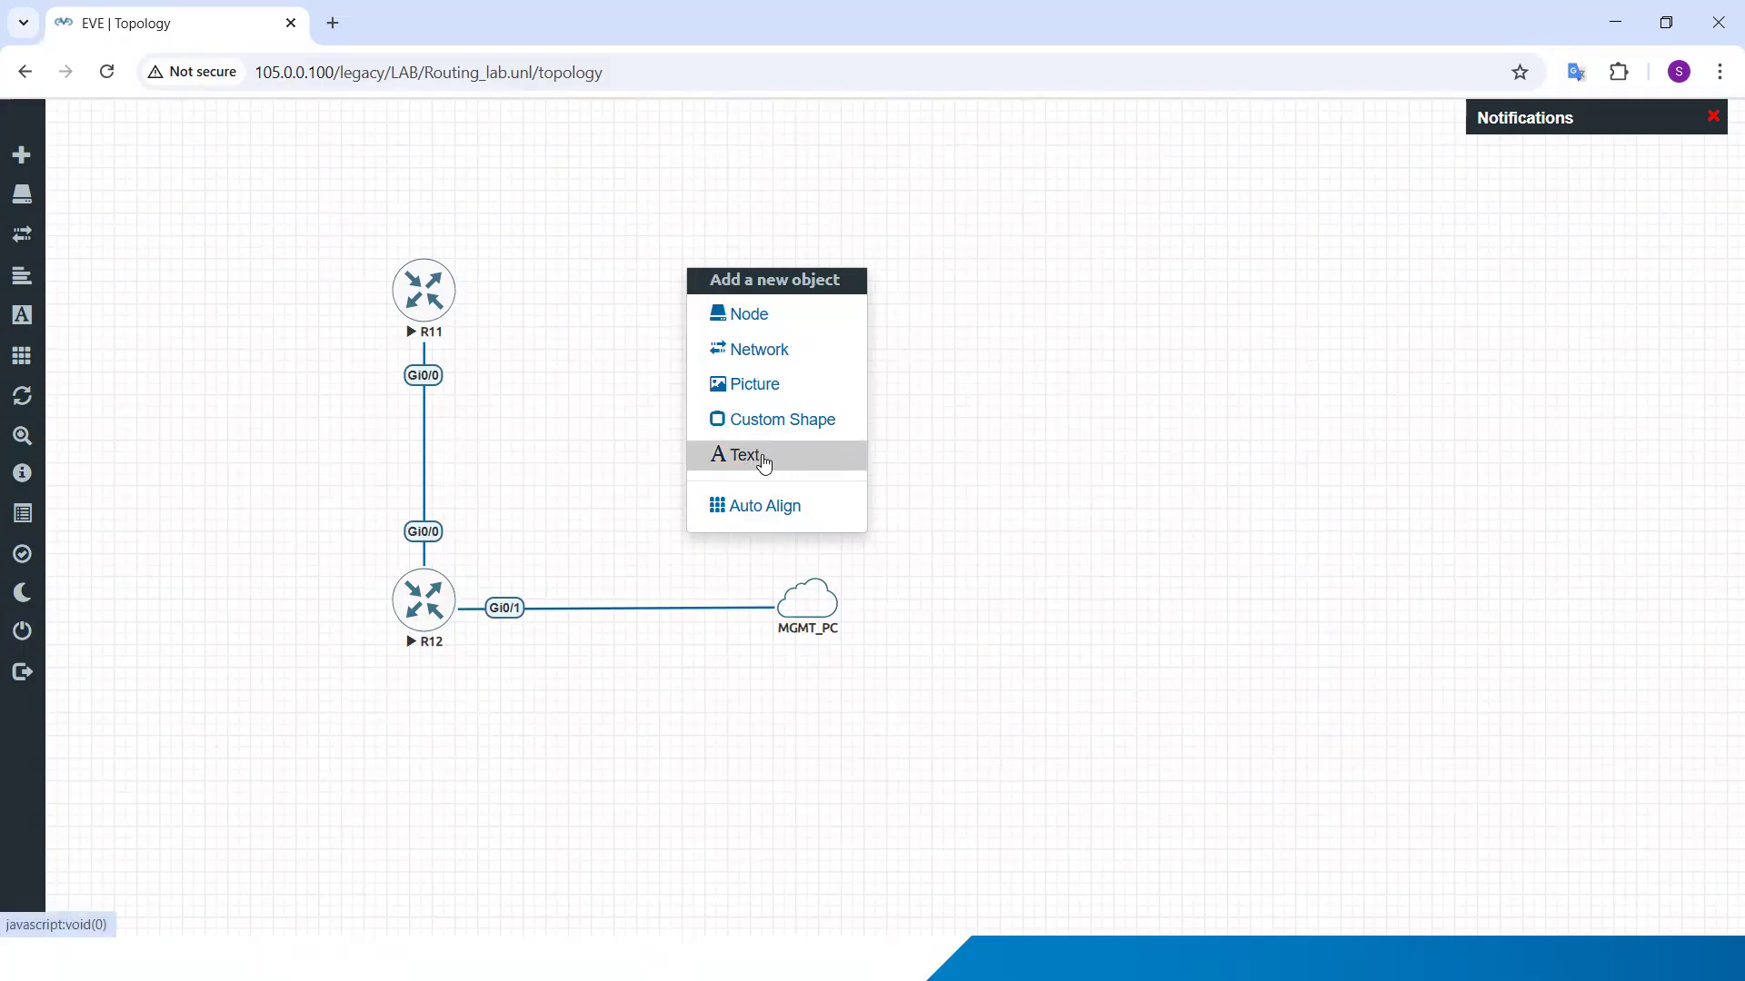
{"action": "left_click", "coordinate": [954, 401]}
{"action": "right_click", "coordinate": [956, 400]}
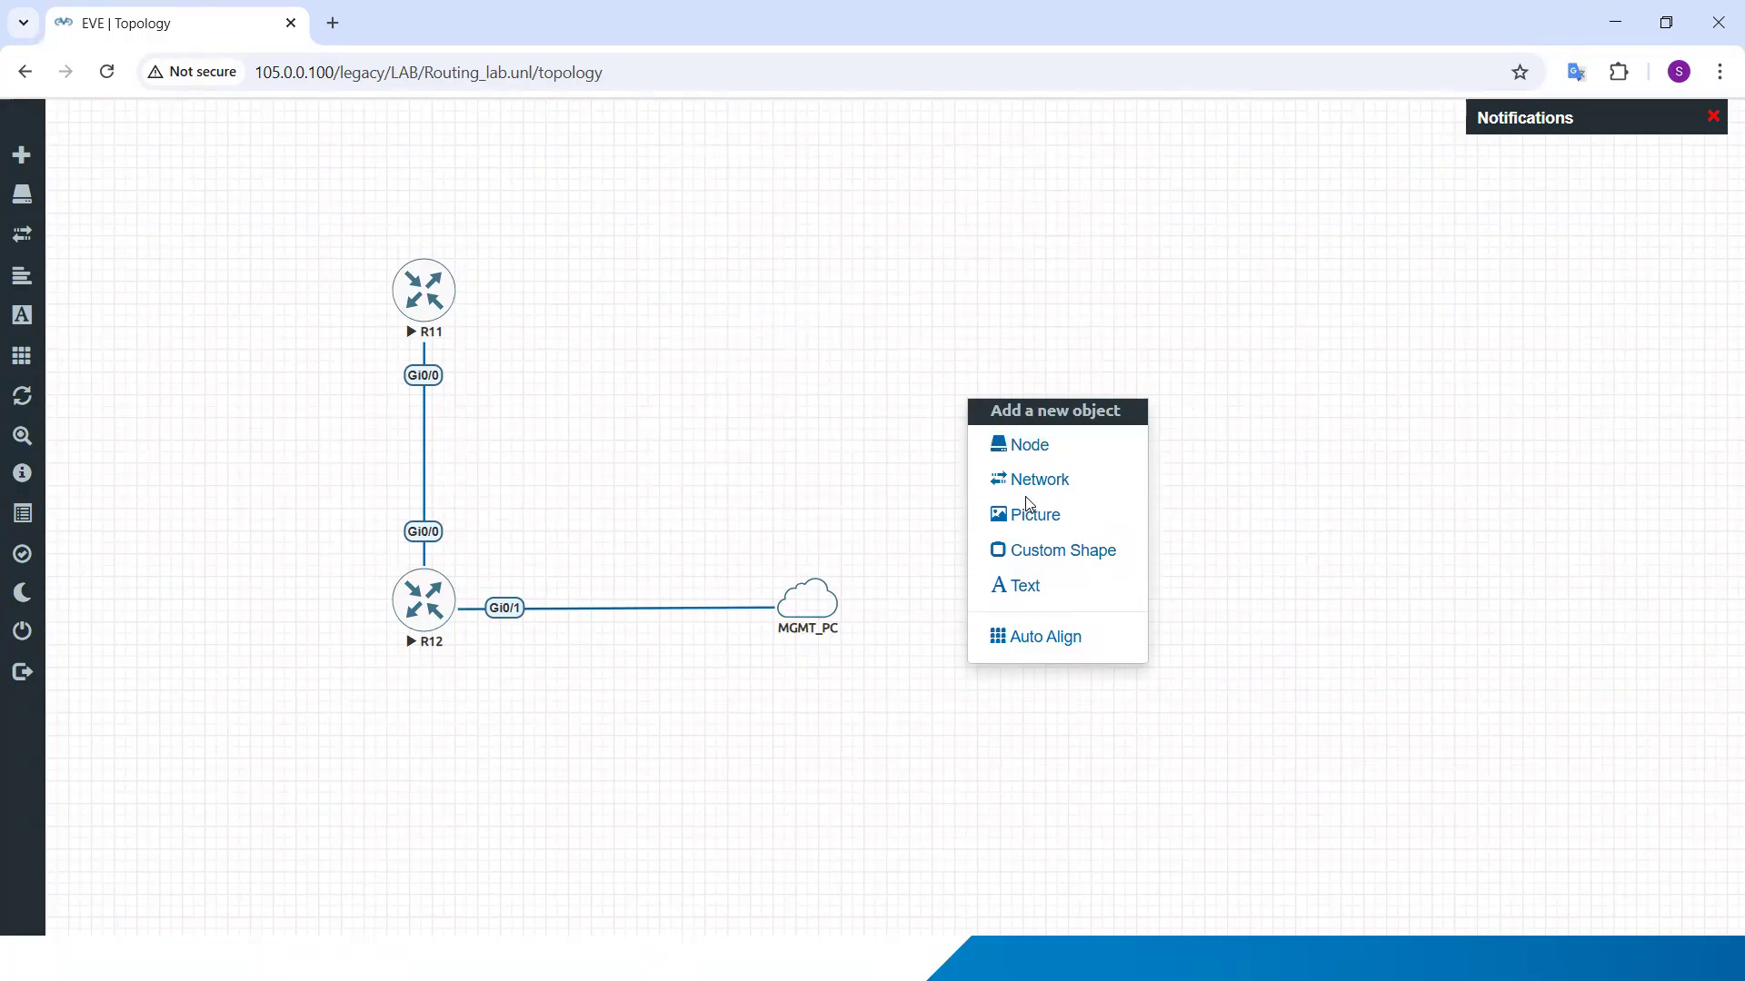
{"action": "left_click", "coordinate": [1039, 584]}
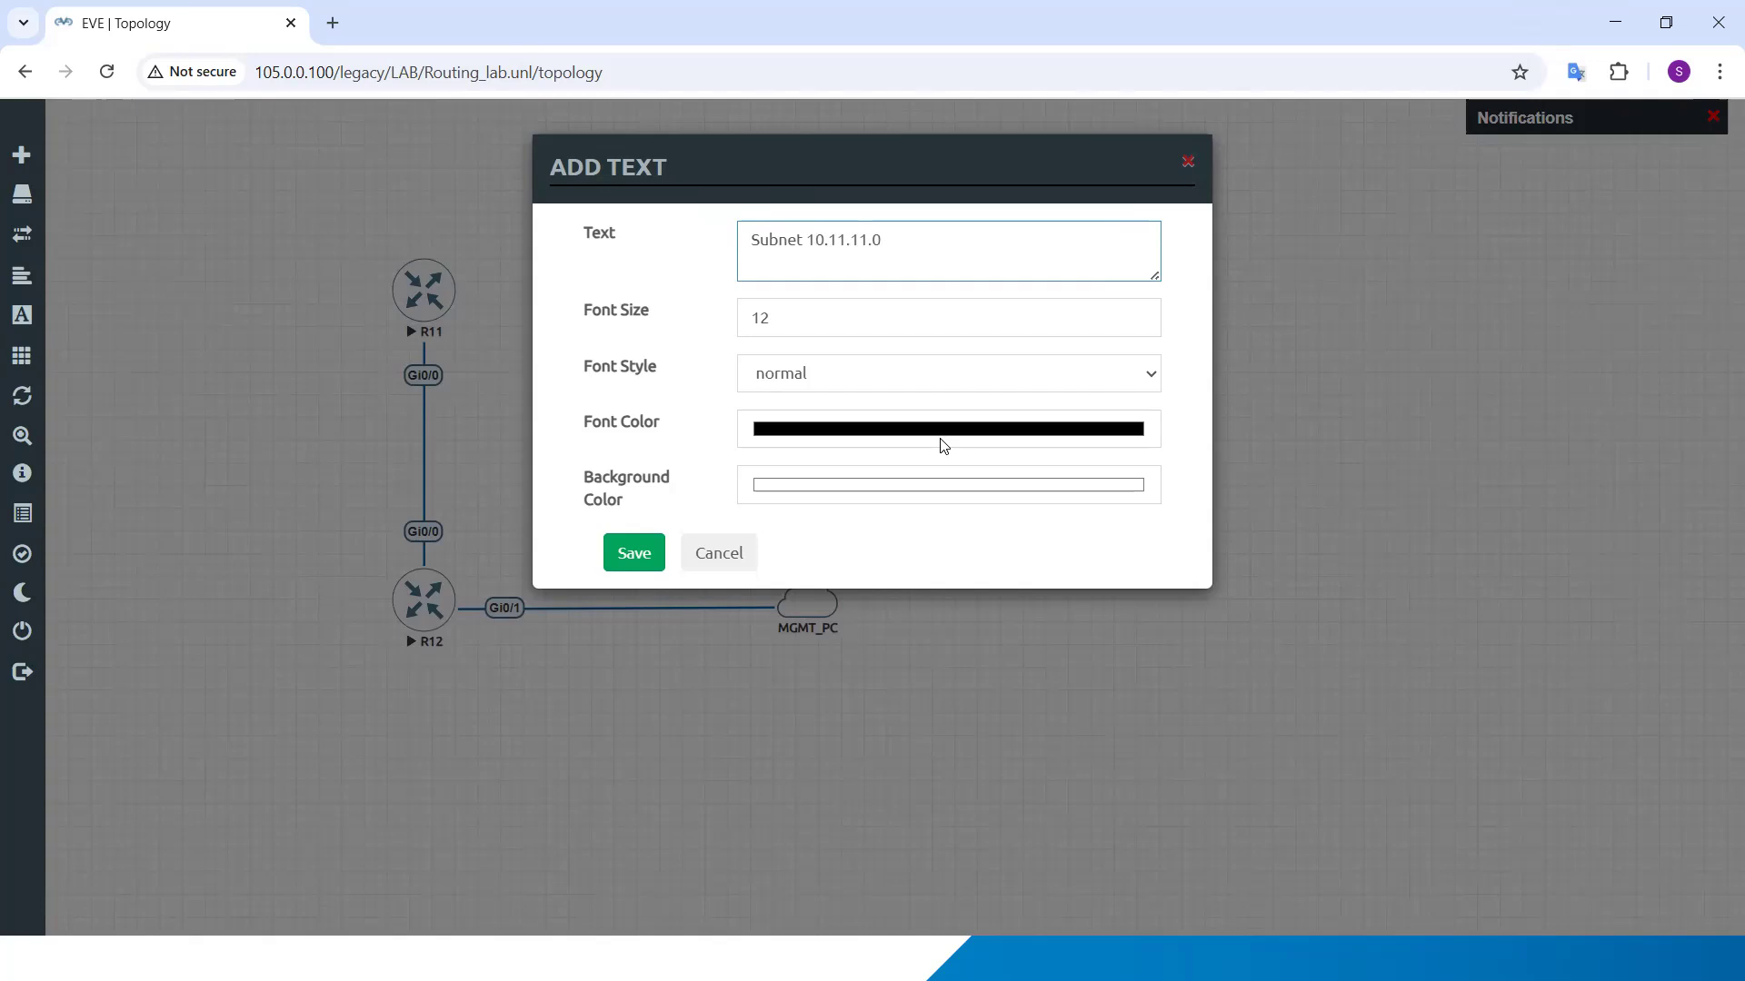
{"action": "key", "text": "Tab"}
{"action": "type", "text": "20"}
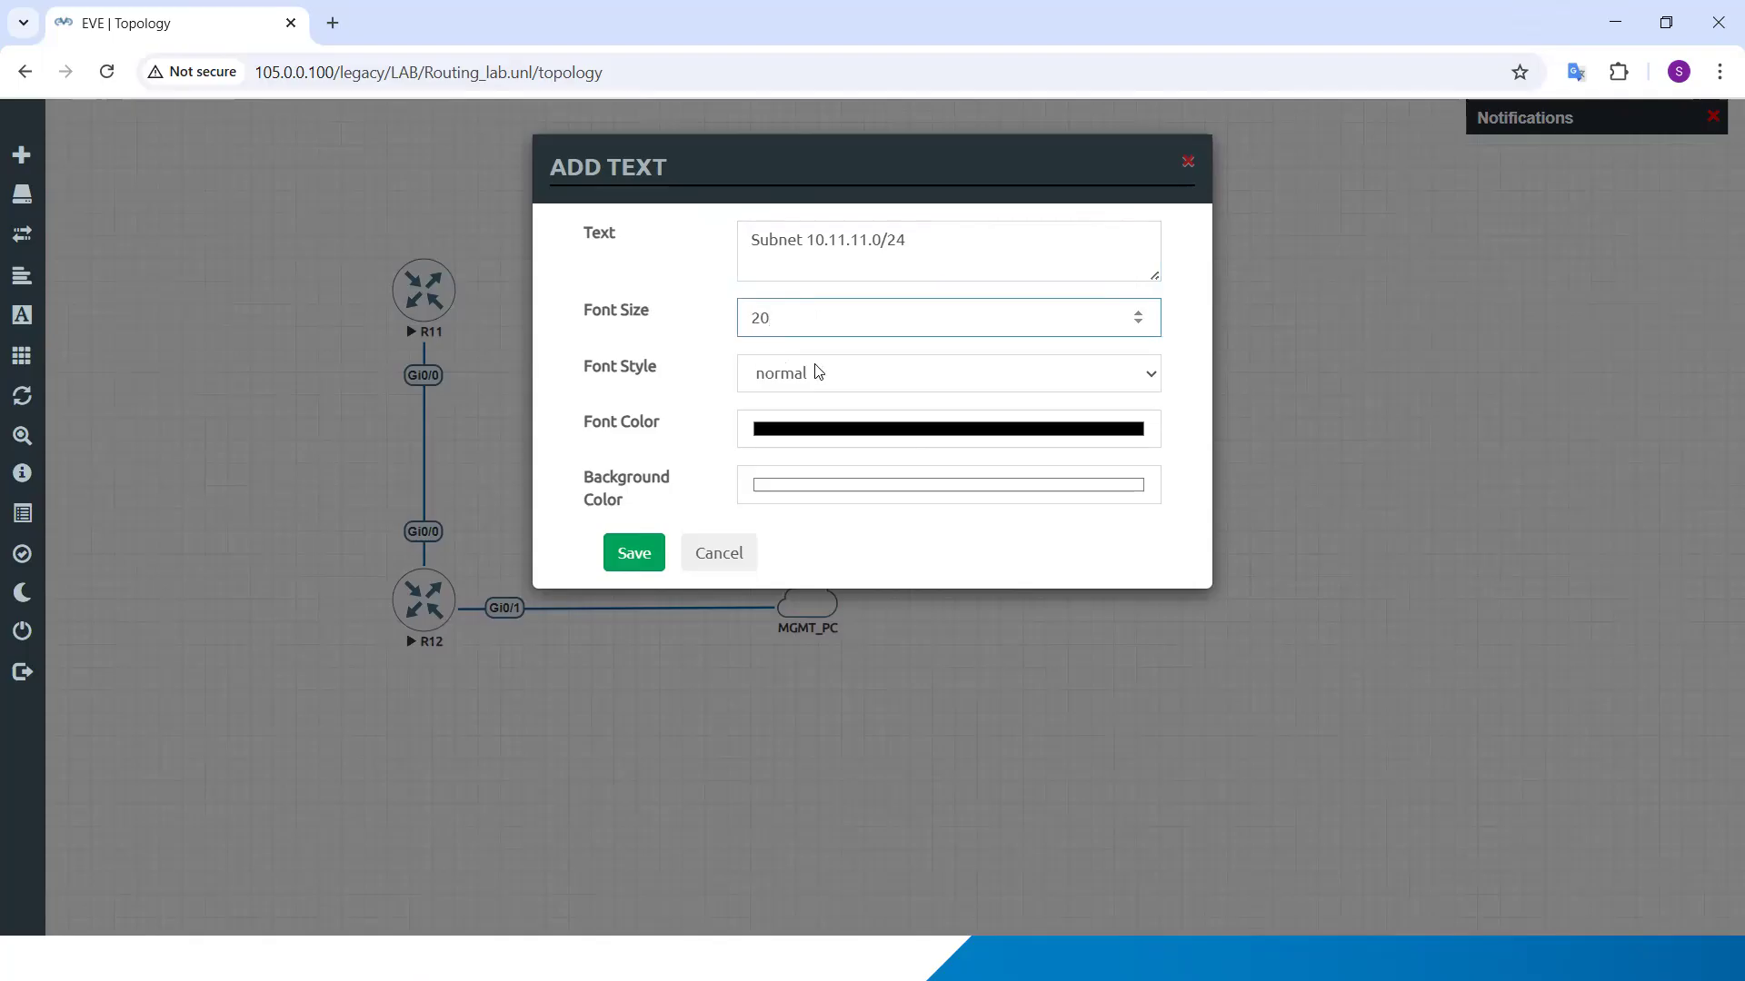
{"action": "left_click", "coordinate": [834, 378]}
{"action": "left_click", "coordinate": [826, 439]}
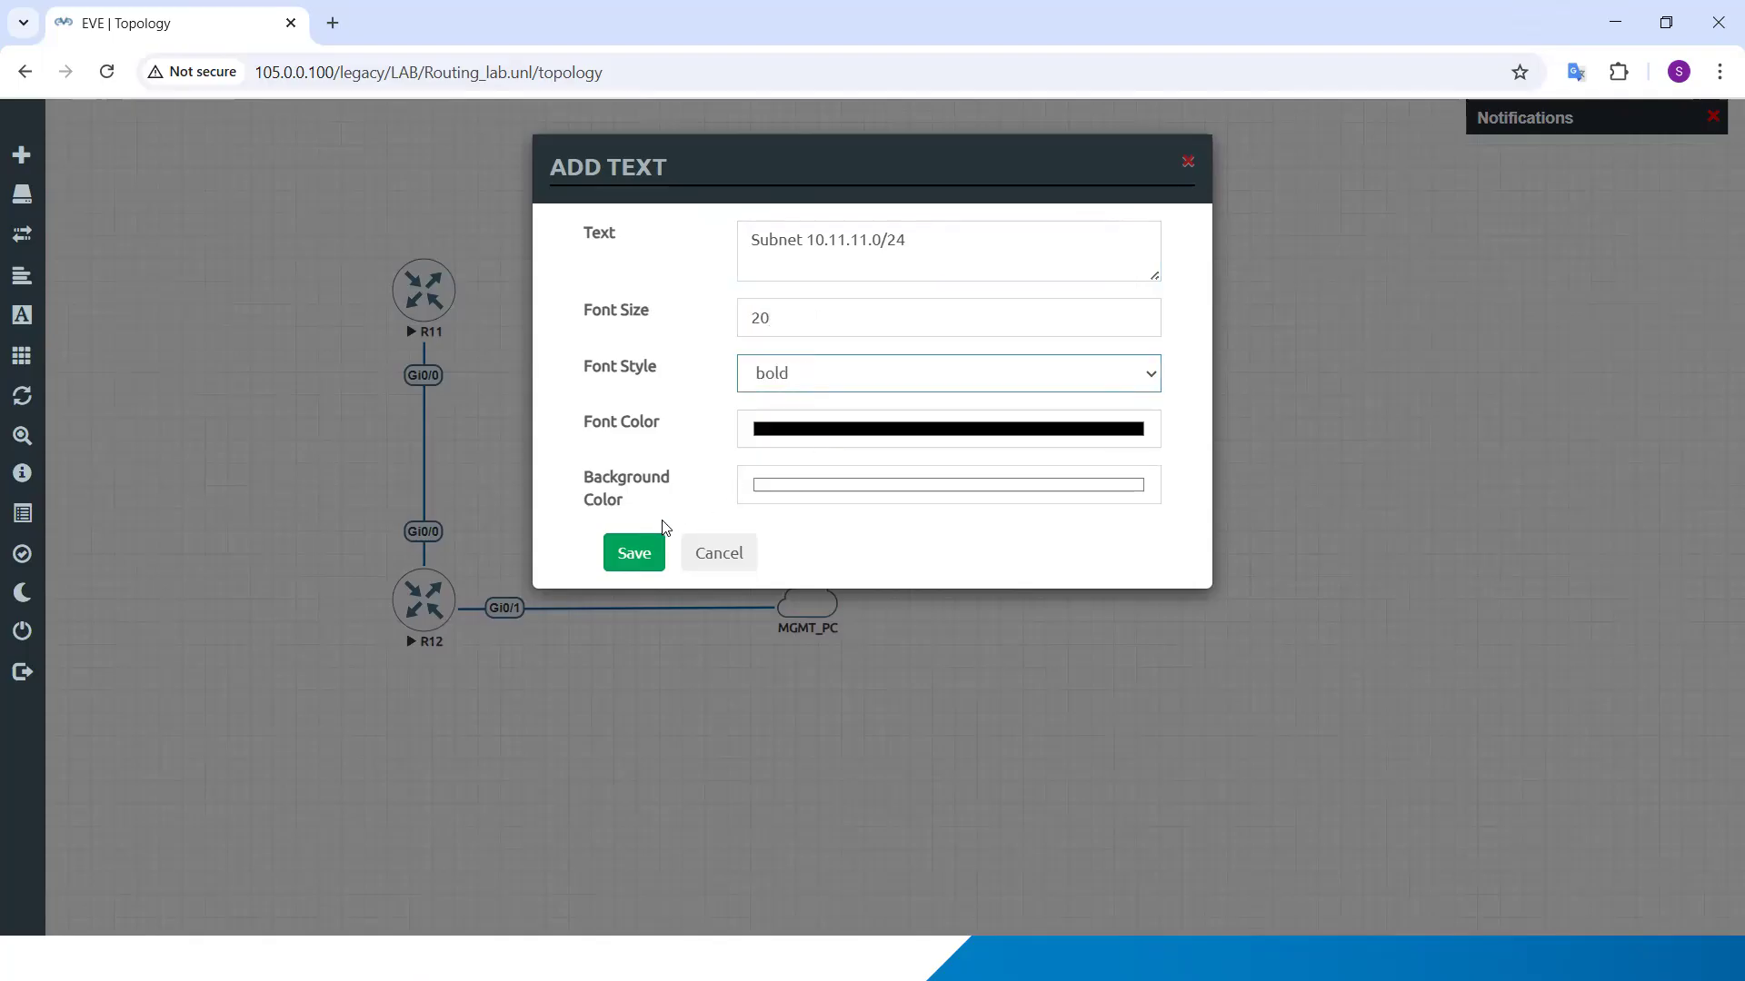
{"action": "left_click", "coordinate": [647, 551]}
{"action": "left_click_drag", "start_coordinate": [1004, 407], "coordinate": [495, 431]}
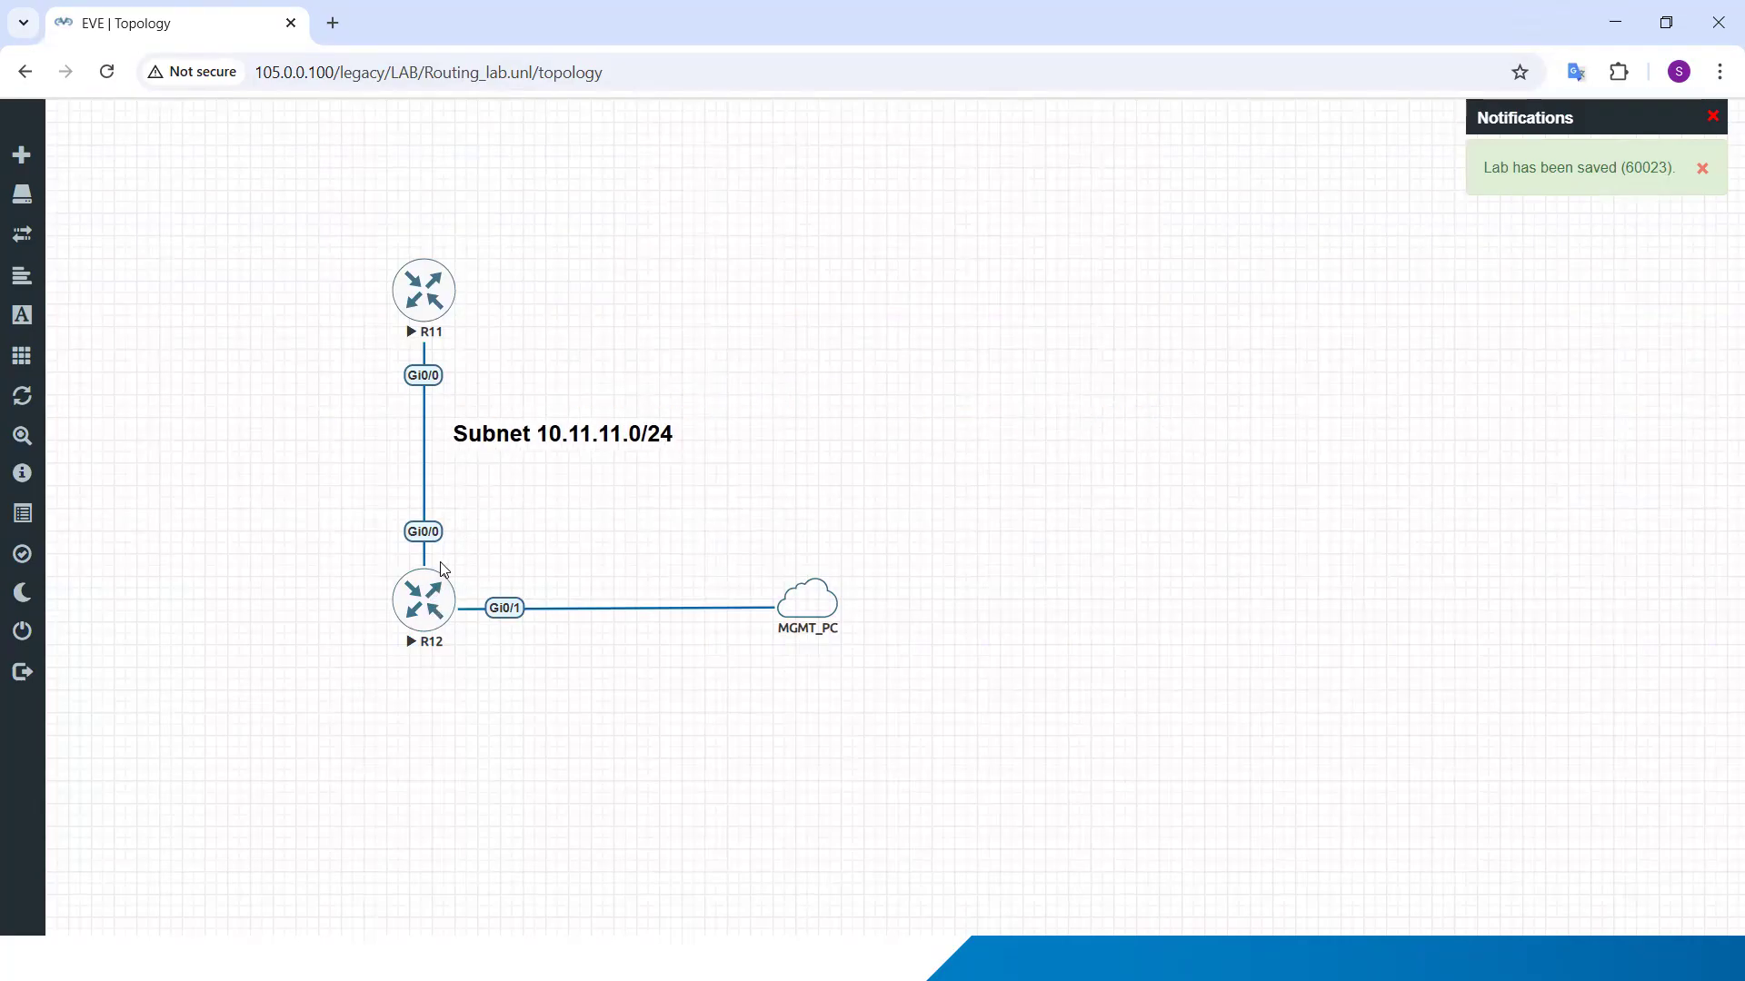
Step: Duplicate the Subnet 10.11.11.0/24 label, change the copy's text to ".12", and place it beside R12's Gi0/0 interface
{"action": "right_click", "coordinate": [538, 438]}
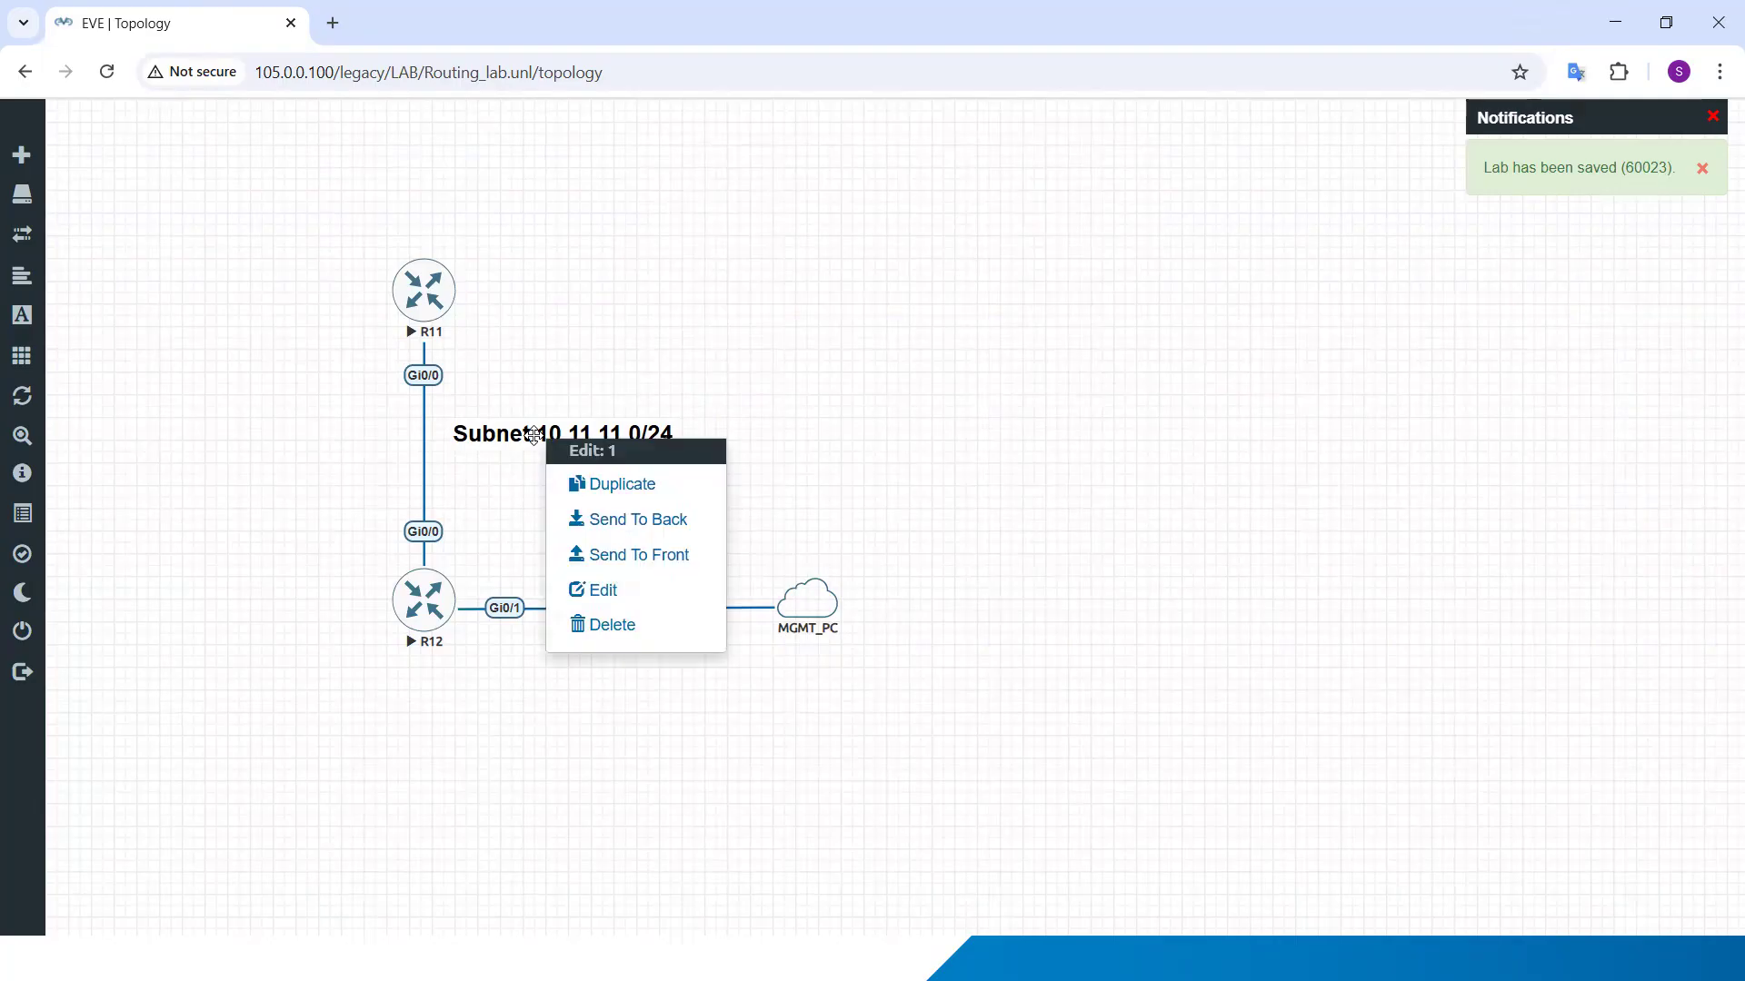
{"action": "left_click", "coordinate": [611, 484]}
{"action": "double_click", "coordinate": [593, 542]}
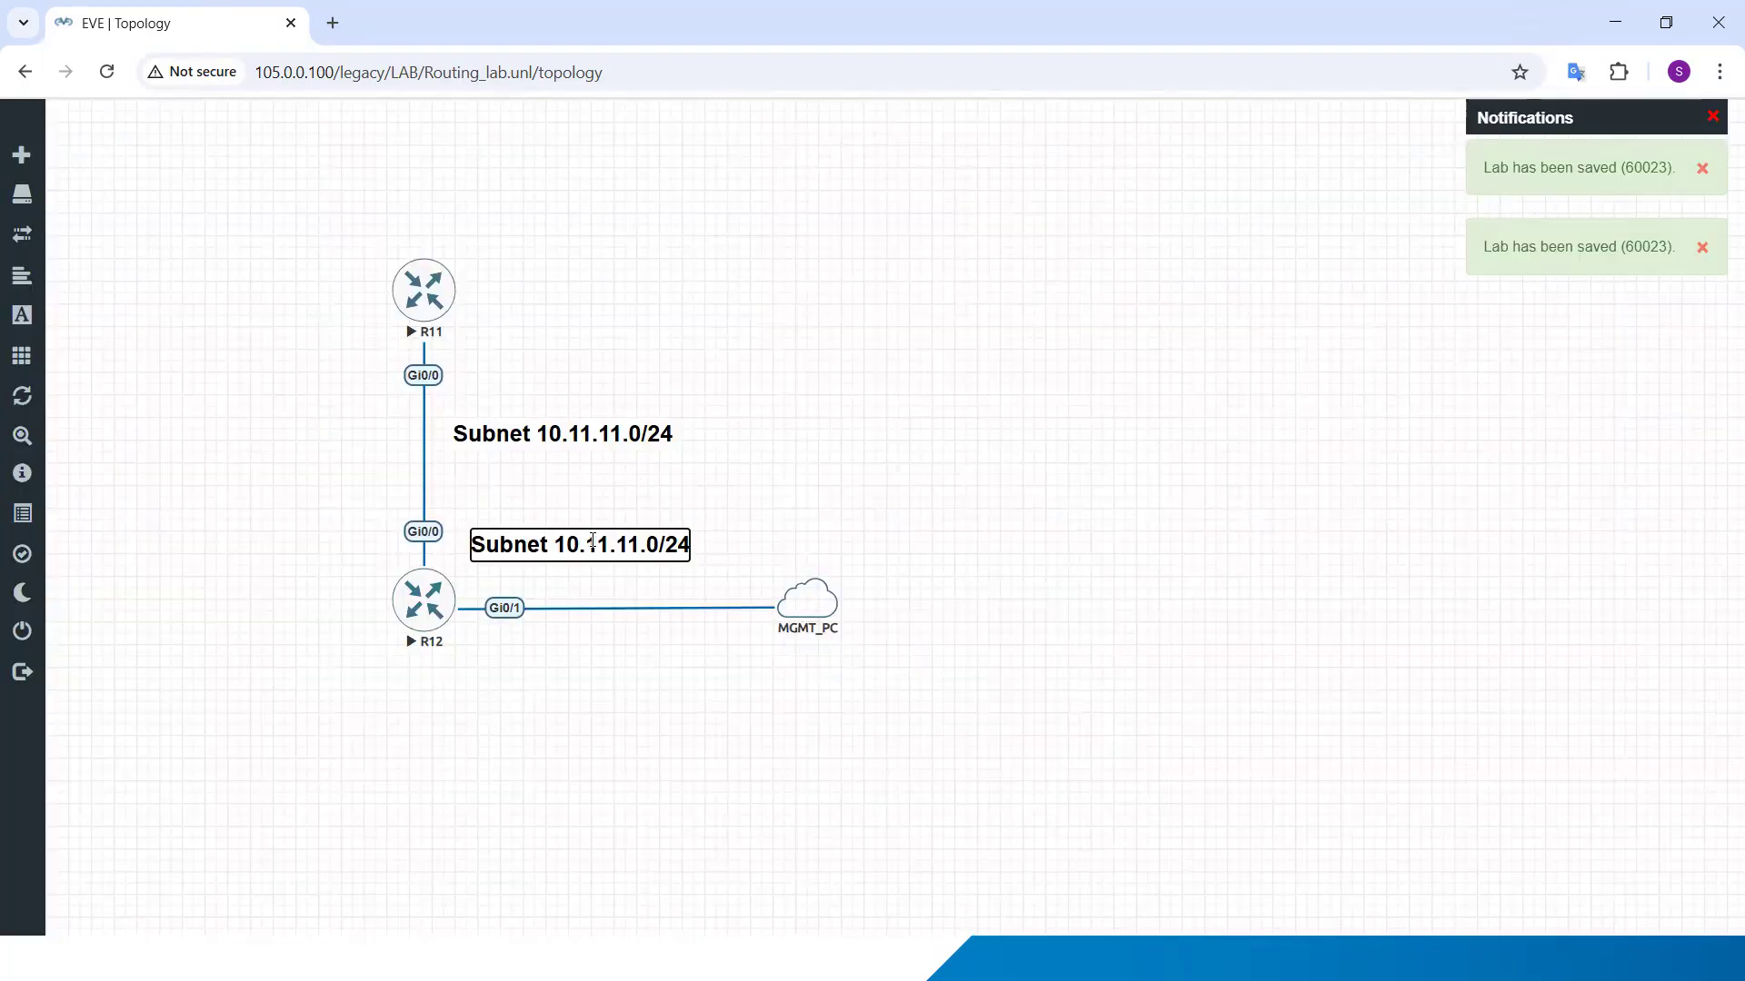
{"action": "key", "text": "ctrl+a"}
{"action": "type", "text": ".12"}
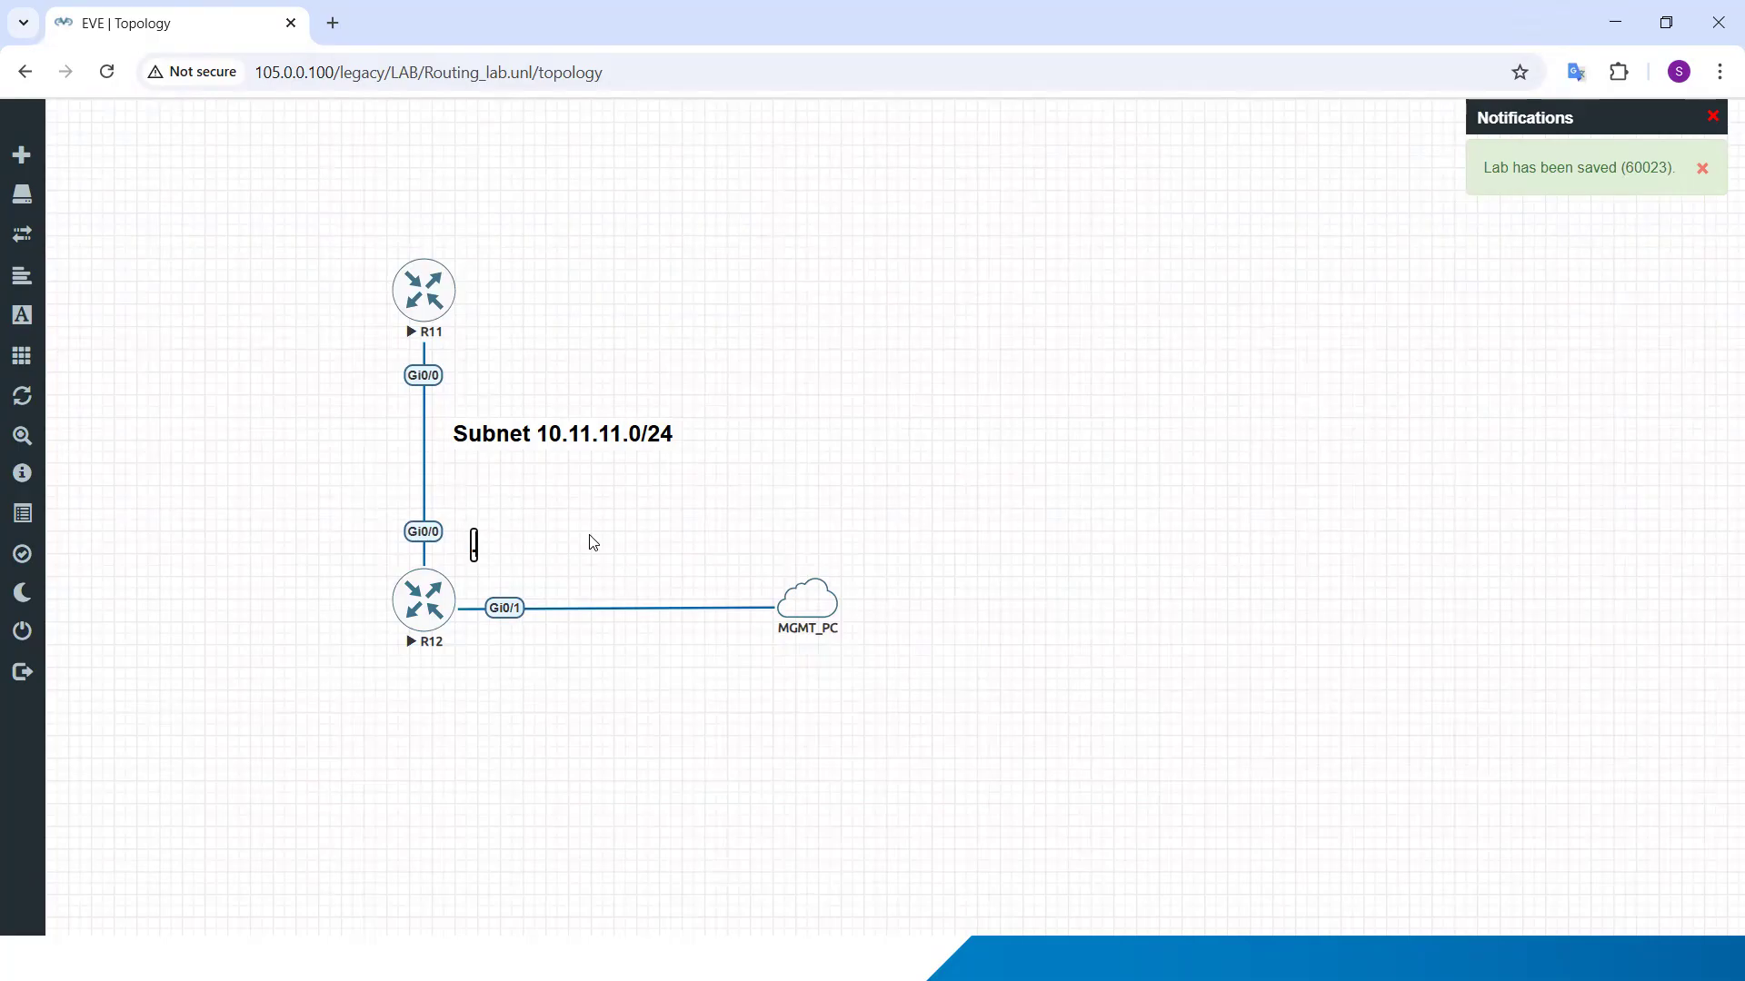
{"action": "left_click", "coordinate": [596, 543]}
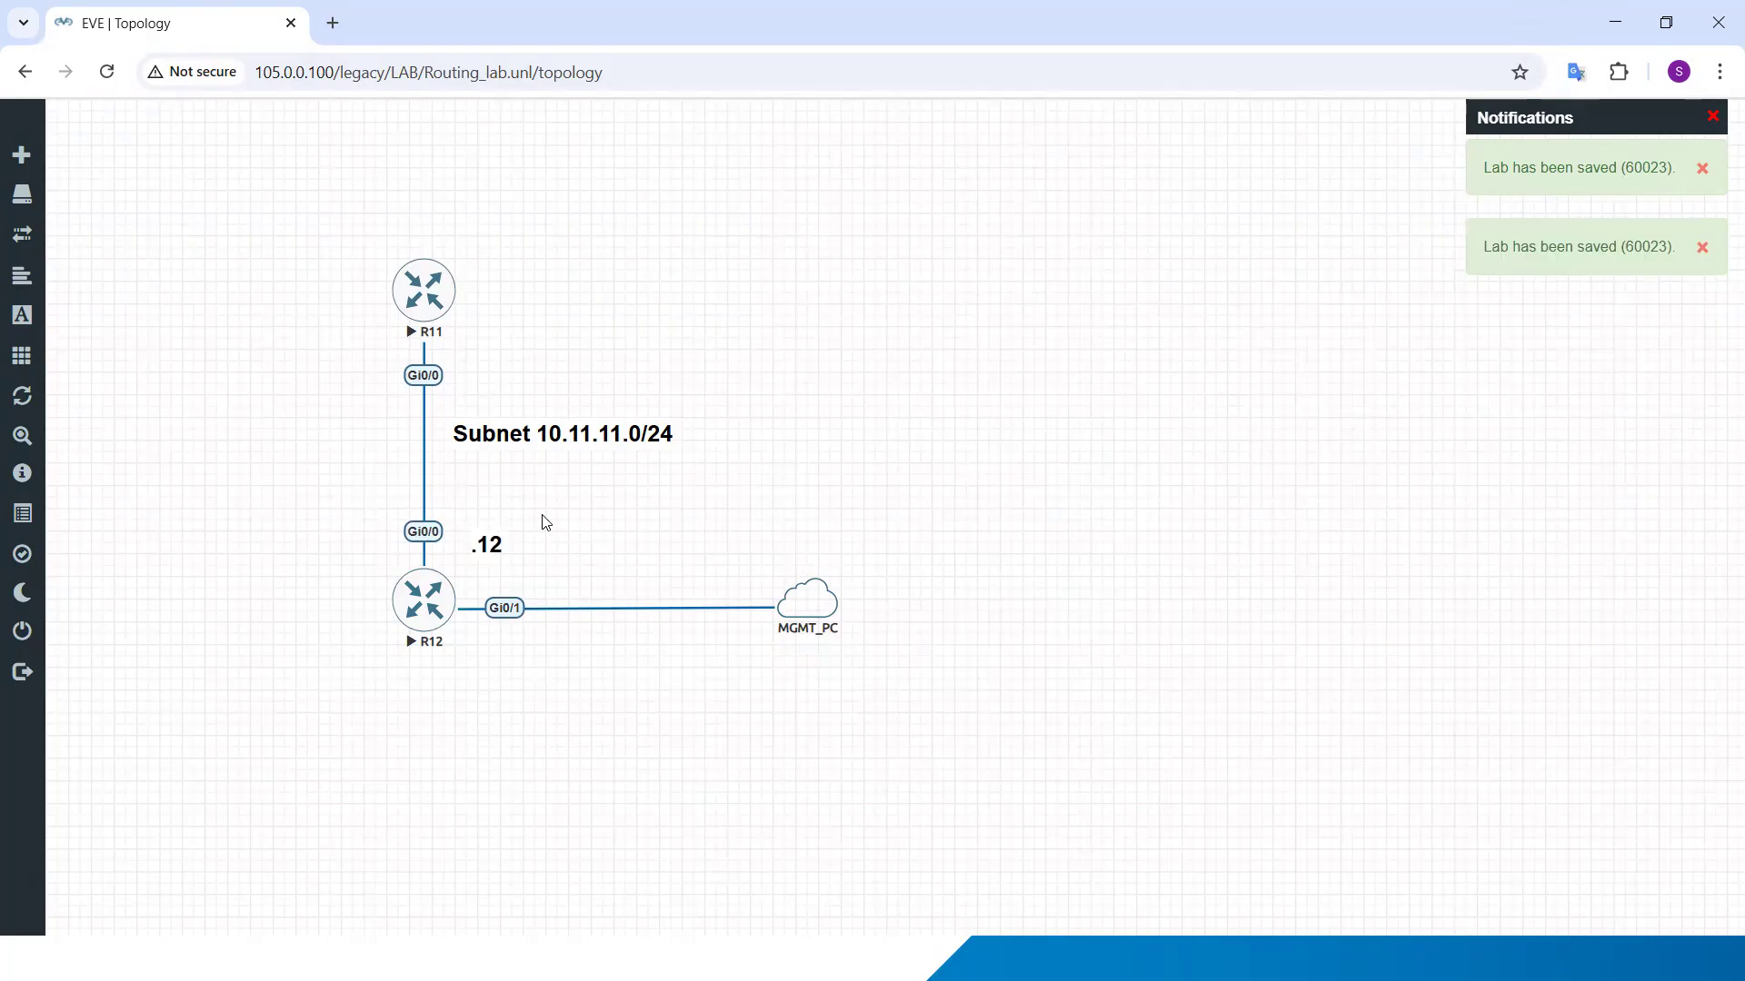
{"action": "left_click_drag", "start_coordinate": [485, 541], "coordinate": [455, 522]}
Step: Duplicate the ".12" label, place the copy beside R11's Gi0/0 interface, and change its text to ".11"
{"action": "right_click", "coordinate": [457, 524]}
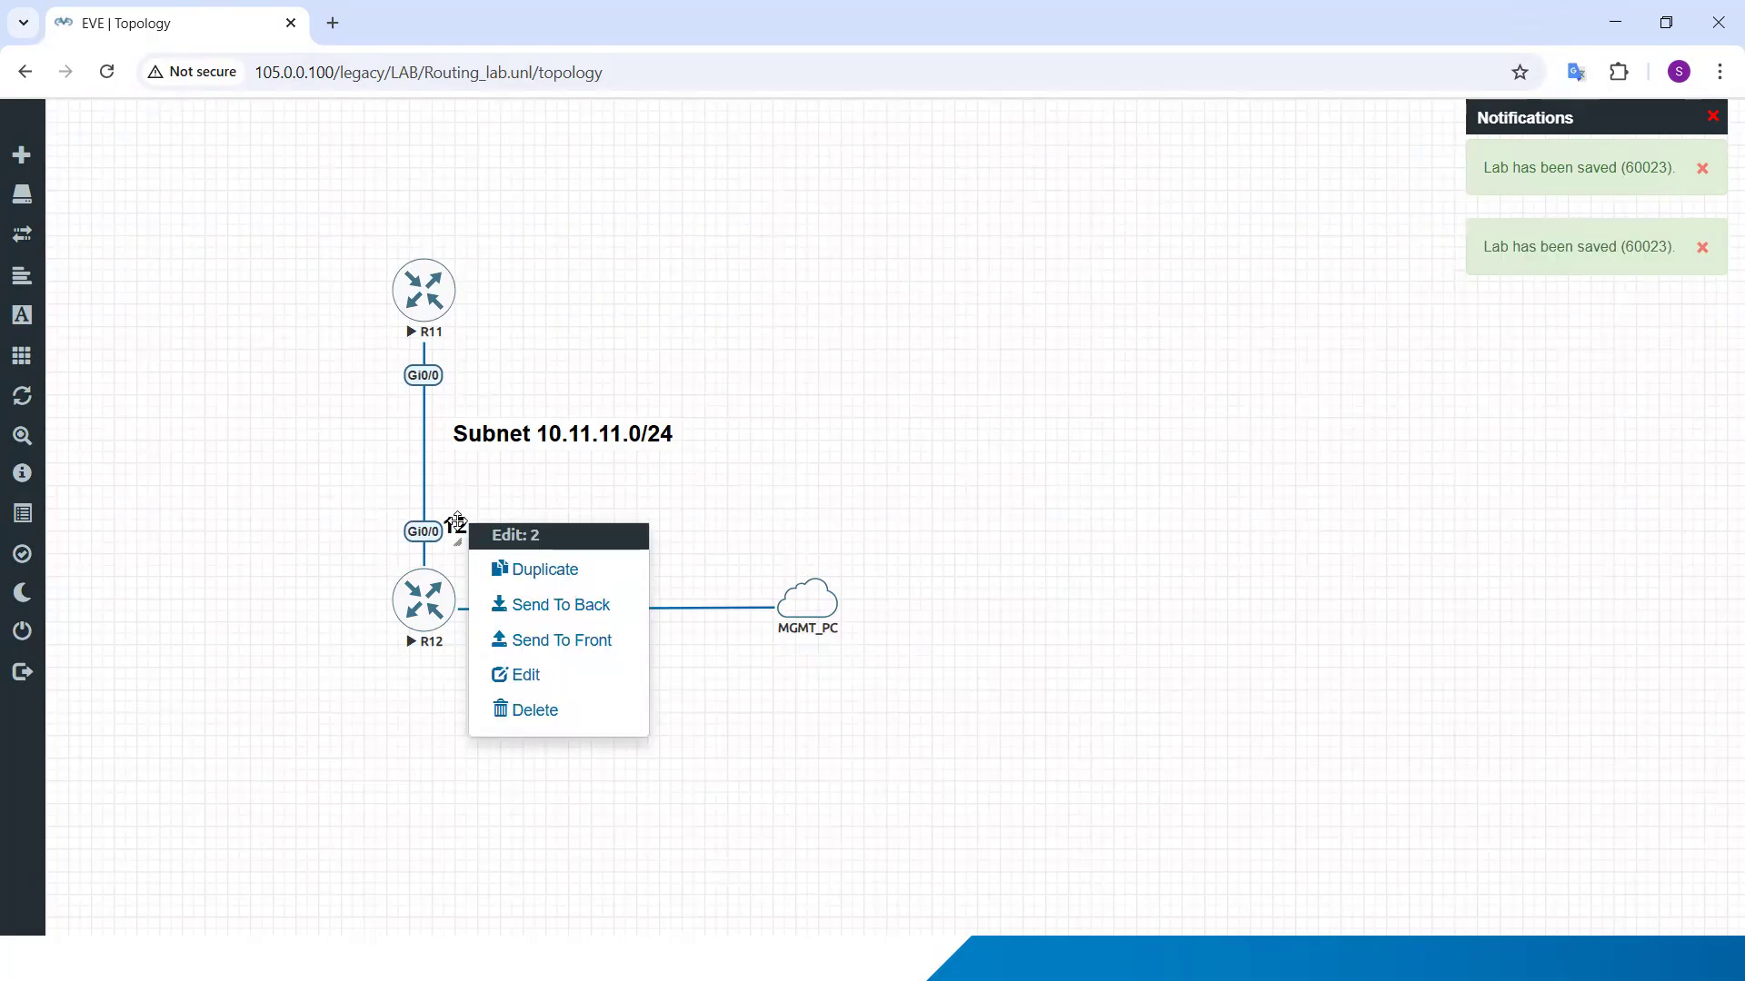
{"action": "left_click", "coordinate": [531, 570]}
{"action": "left_click_drag", "start_coordinate": [477, 545], "coordinate": [456, 373]}
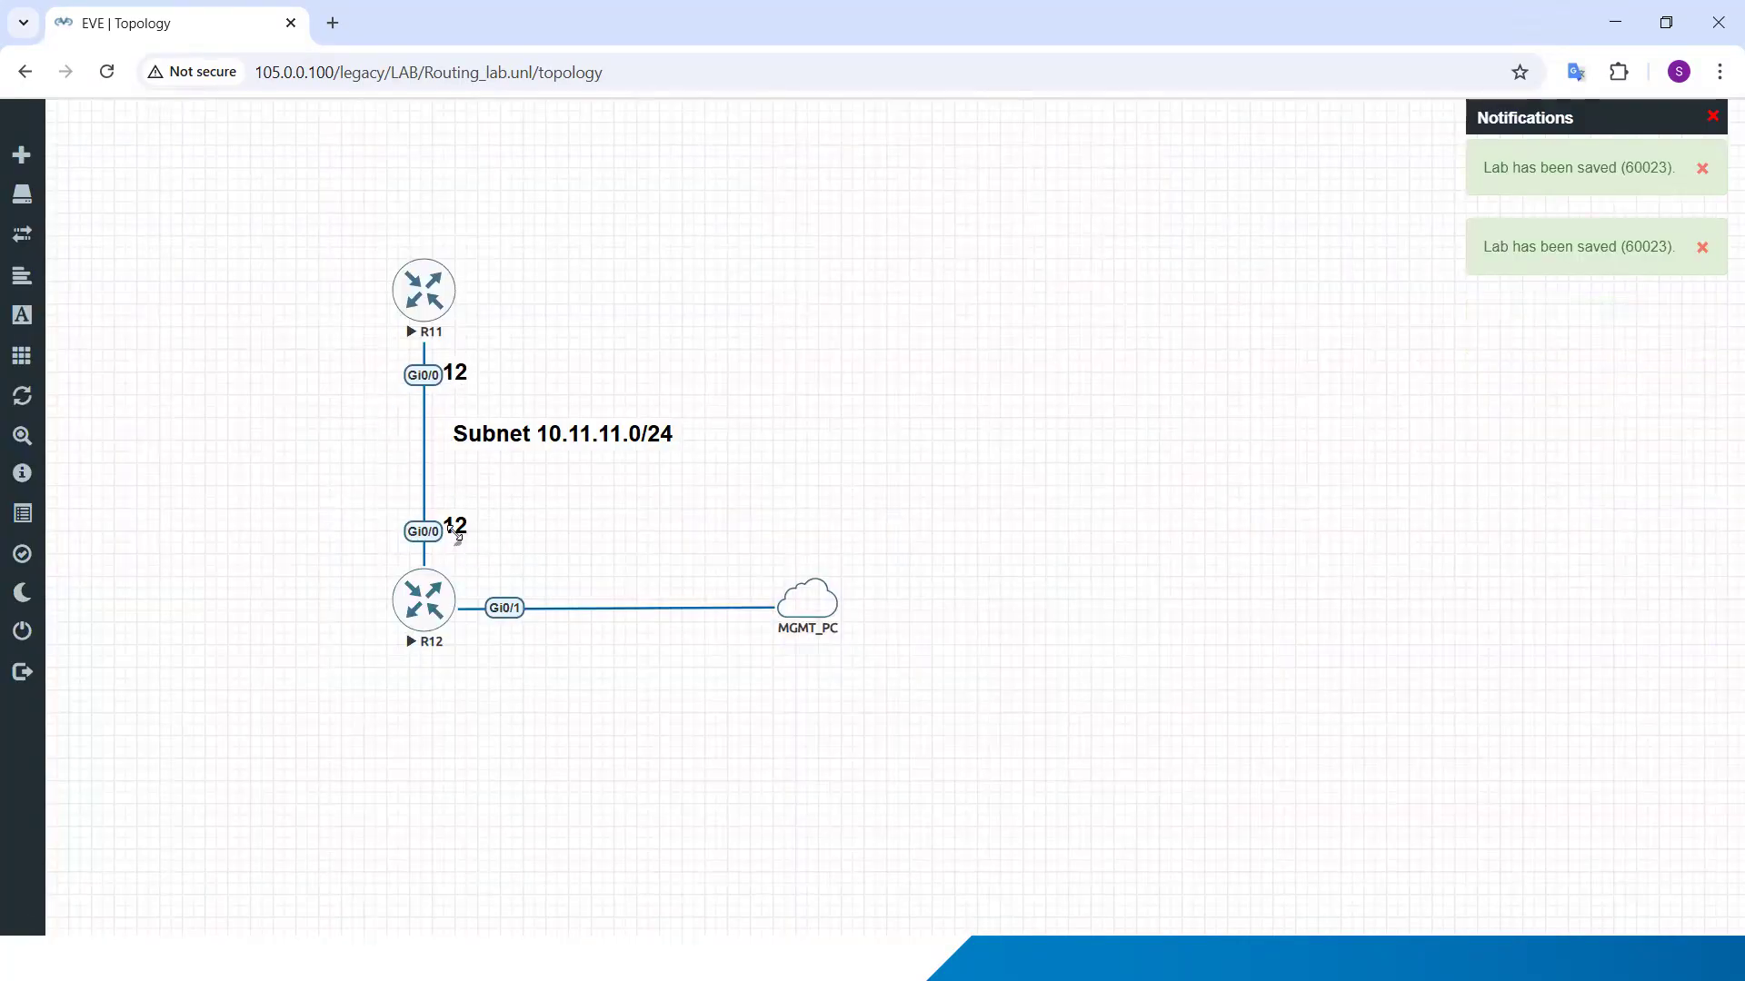
{"action": "left_click_drag", "start_coordinate": [459, 527], "coordinate": [474, 527]}
{"action": "left_click_drag", "start_coordinate": [459, 360], "coordinate": [466, 360]}
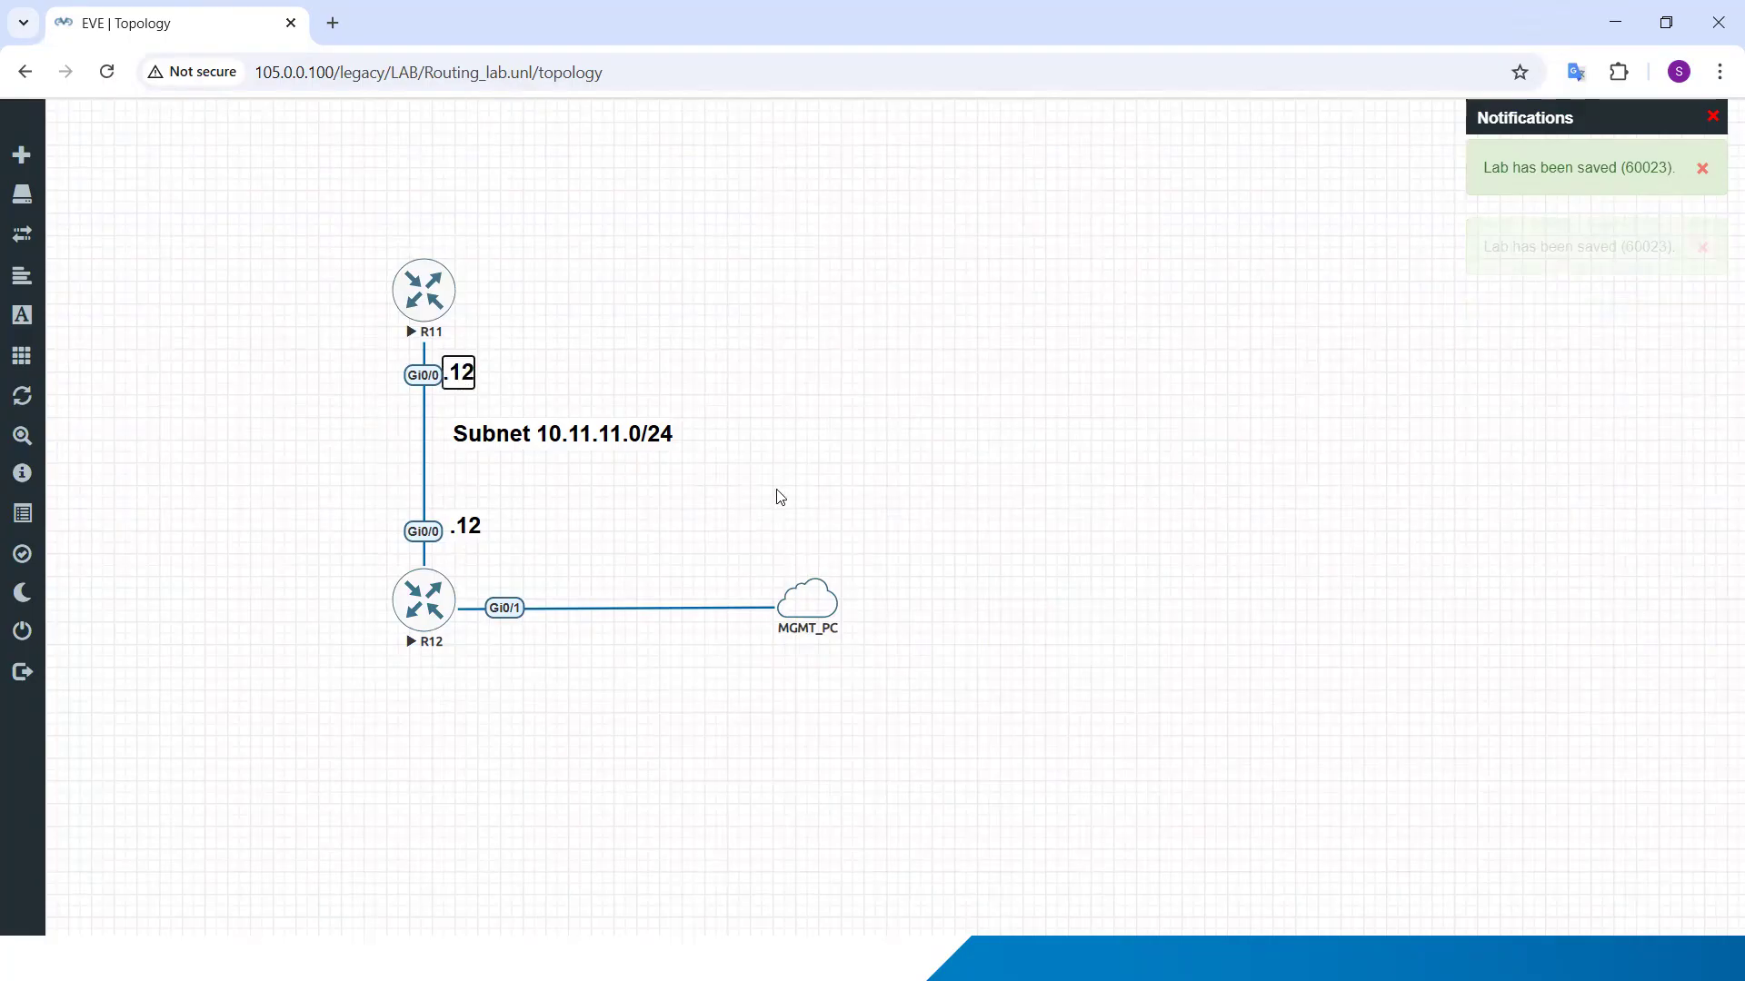
{"action": "key", "text": "BackSpace"}
{"action": "key", "text": "BackSpace"}
{"action": "type", "text": "11"}
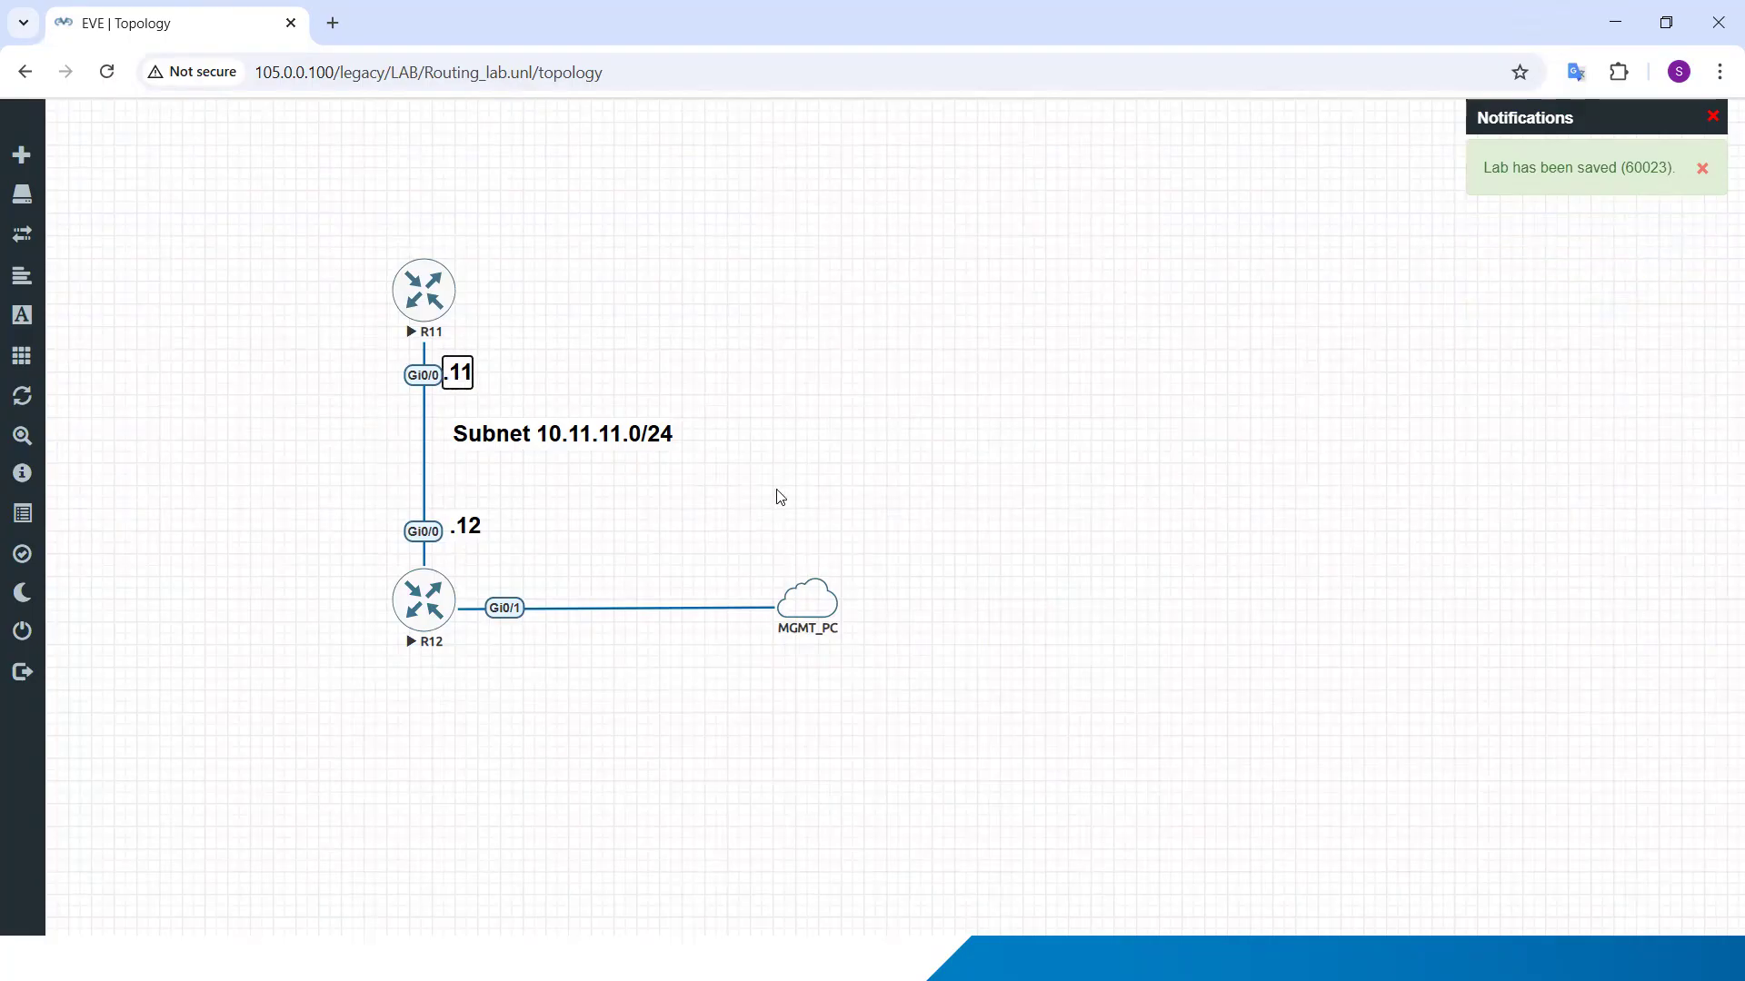
{"action": "left_click", "coordinate": [837, 535]}
Step: Duplicate the Subnet 10.11.11.0/24 label, place the copy below the R12–MGMT_PC link, and change its text to "Subnet 105.0.0.0/24"
{"action": "right_click", "coordinate": [554, 429]}
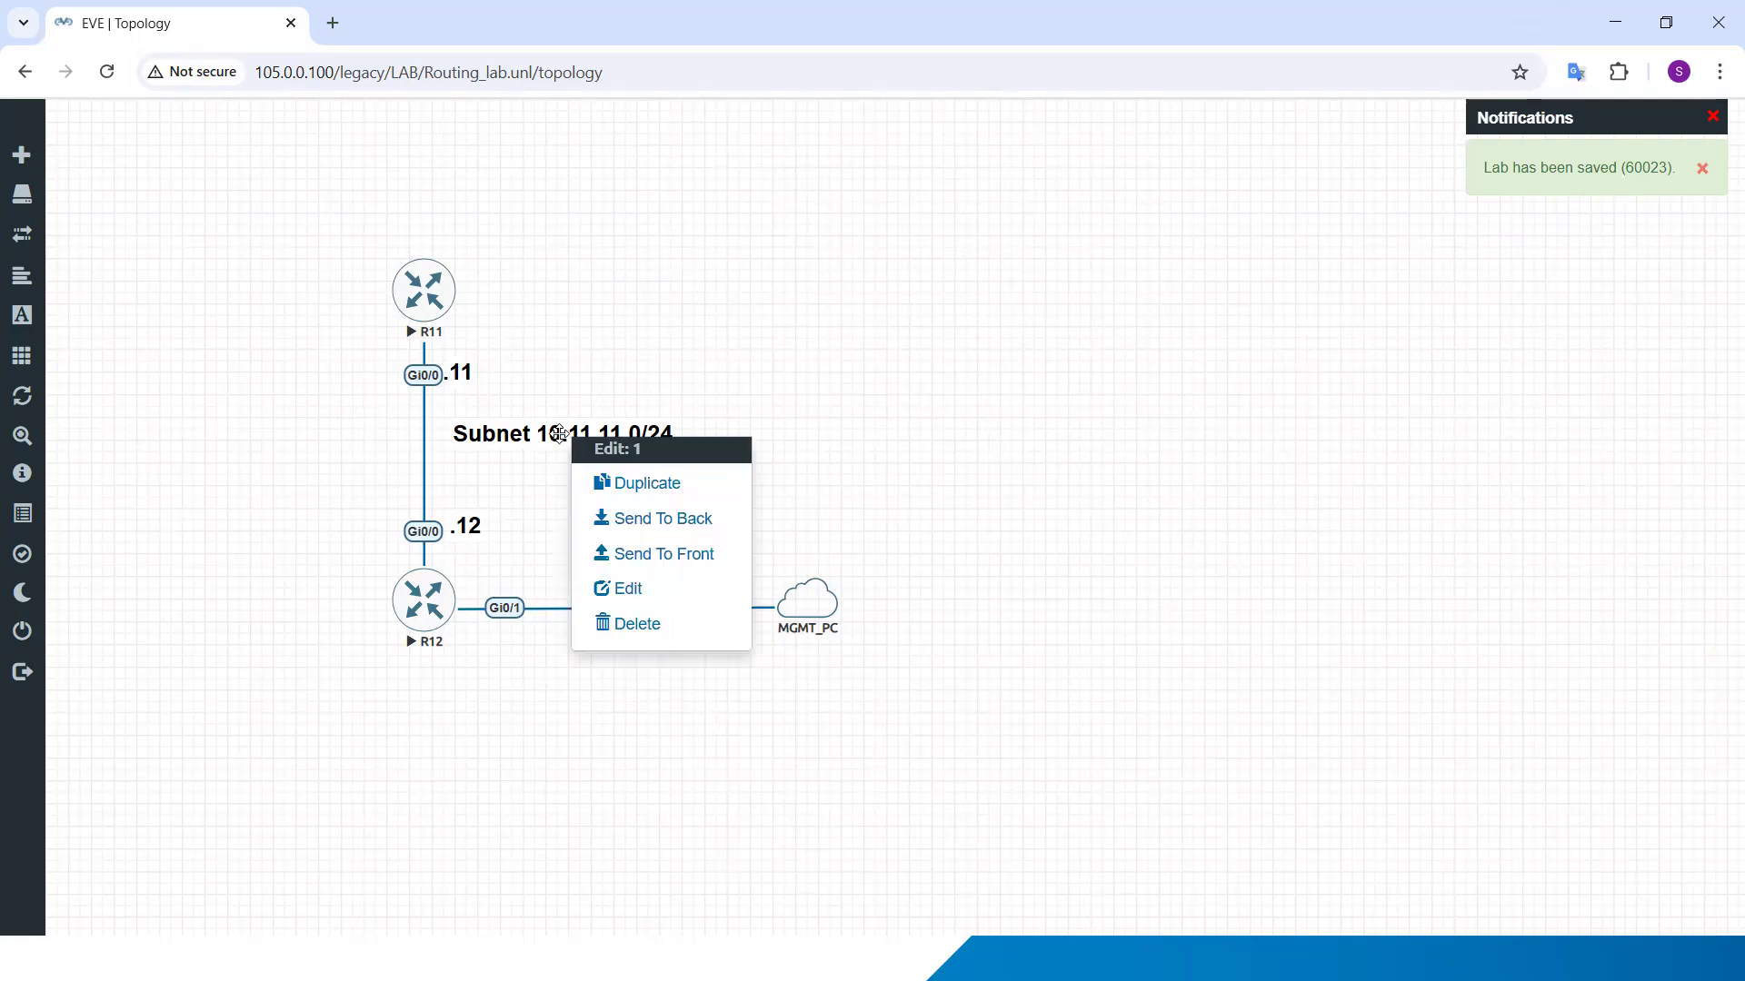
{"action": "left_click", "coordinate": [655, 486]}
{"action": "left_click_drag", "start_coordinate": [559, 538], "coordinate": [603, 656]}
{"action": "double_click", "coordinate": [583, 654]}
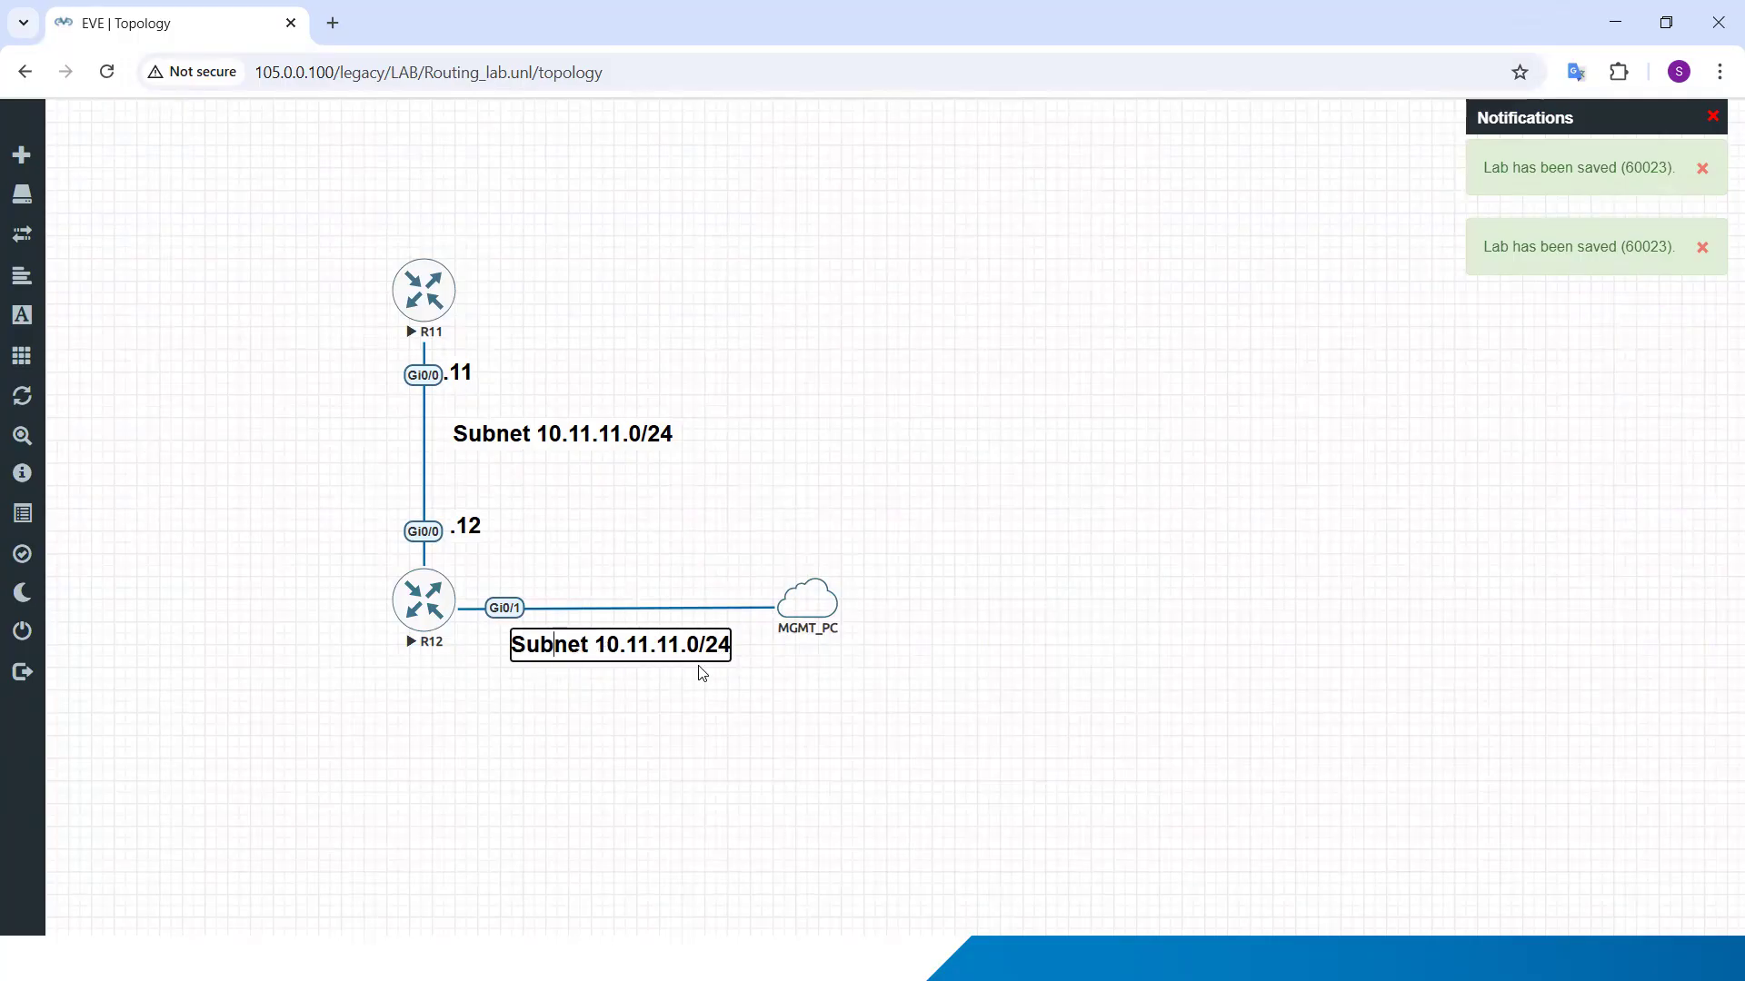
{"action": "key", "text": "BackSpace"}
{"action": "key", "text": "BackSpace"}
{"action": "key", "text": "BackSpace"}
{"action": "key", "text": "BackSpace"}
{"action": "key", "text": "BackSpace"}
{"action": "key", "text": "BackSpace"}
{"action": "key", "text": "BackSpace"}
{"action": "key", "text": "BackSpace"}
{"action": "key", "text": "BackSpace"}
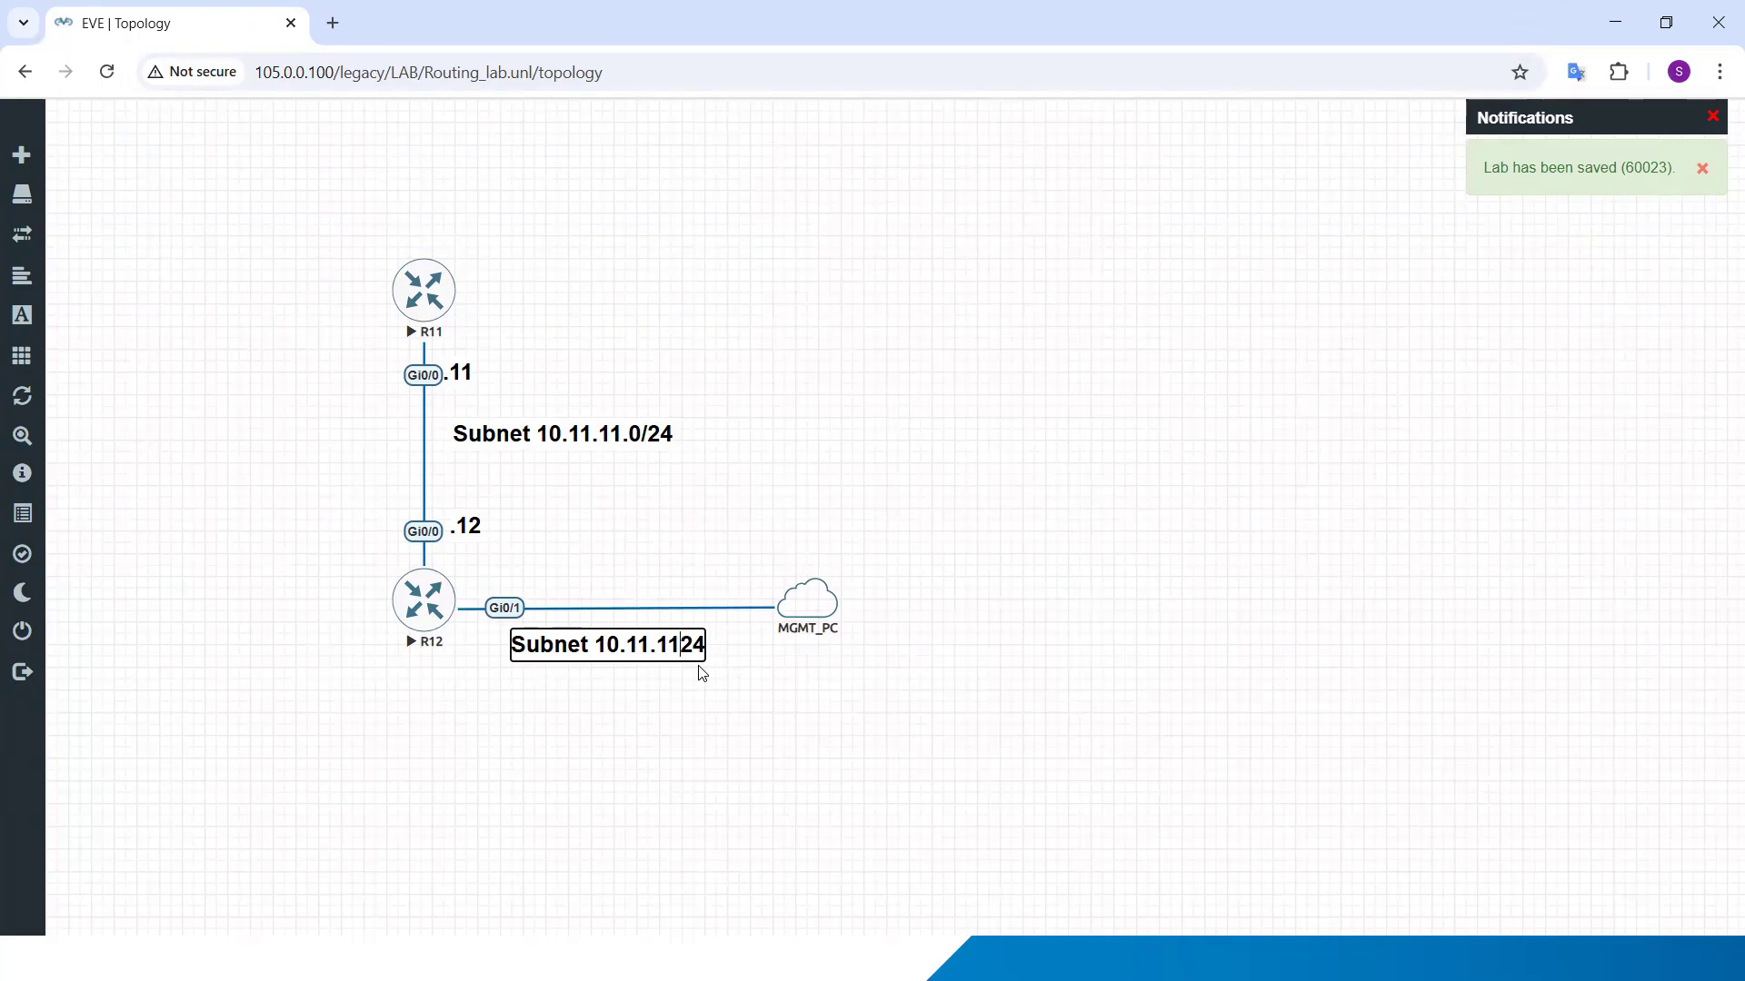
{"action": "key", "text": "BackSpace"}
{"action": "type", "text": "05.0.0."}
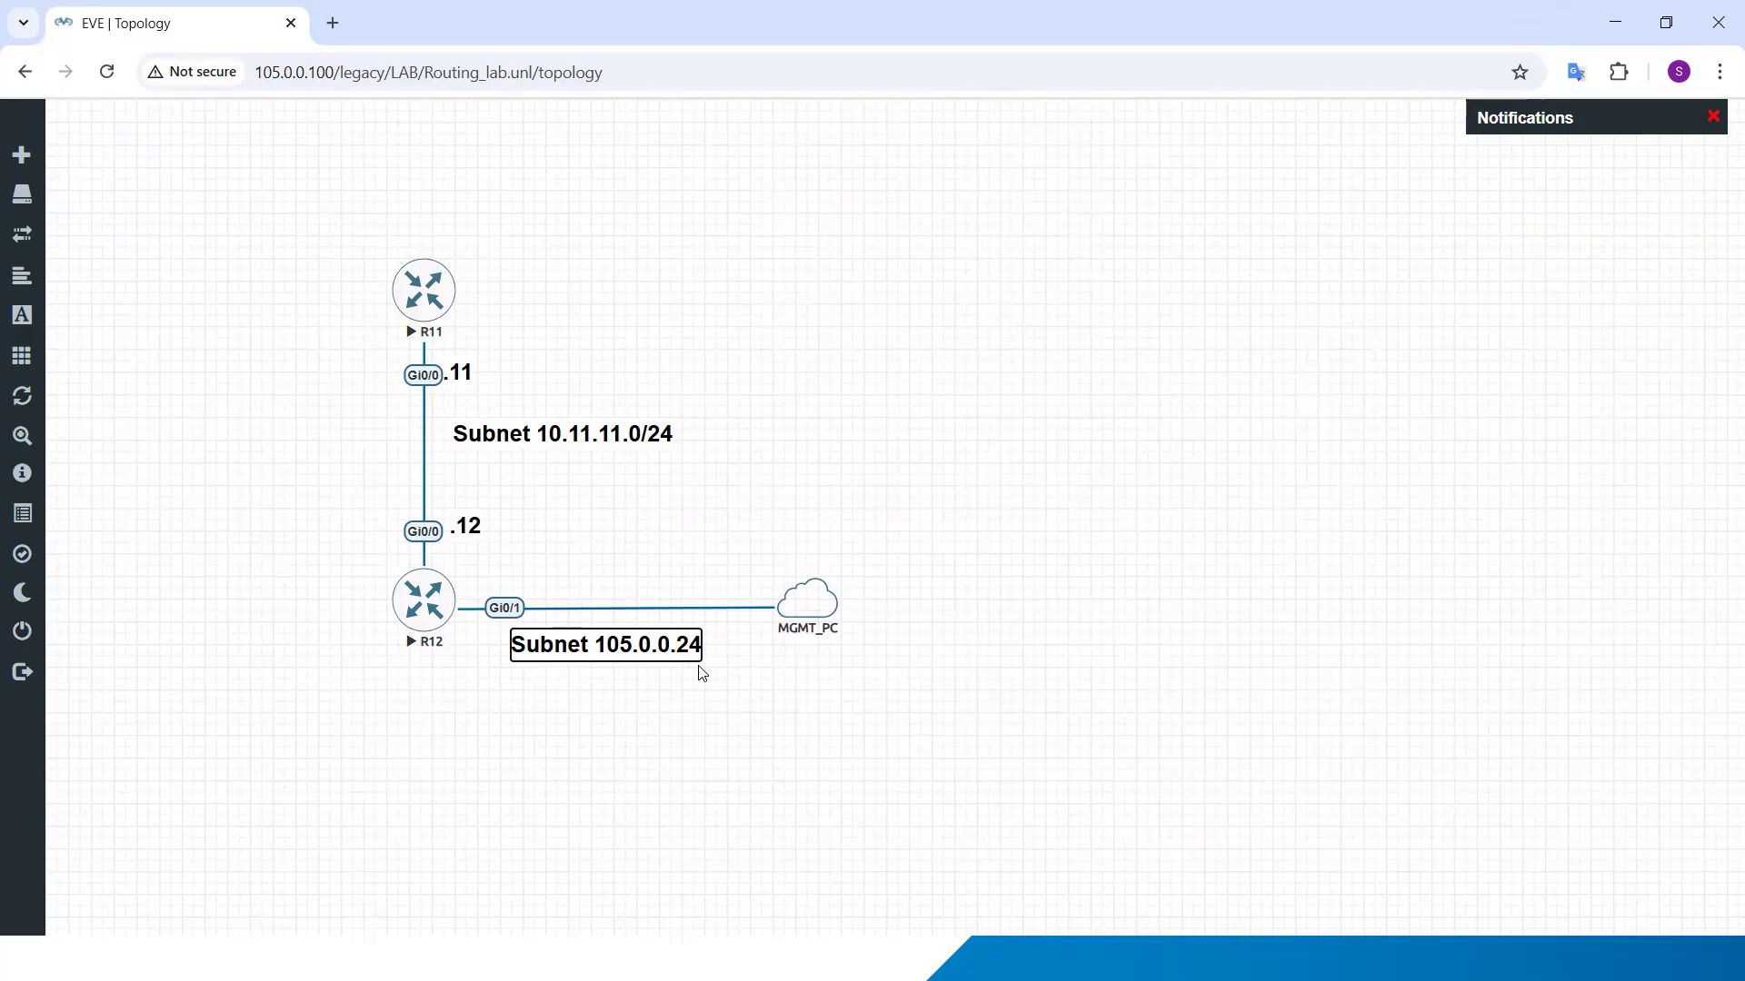
{"action": "type", "text": "0/"}
{"action": "left_click", "coordinate": [851, 710]}
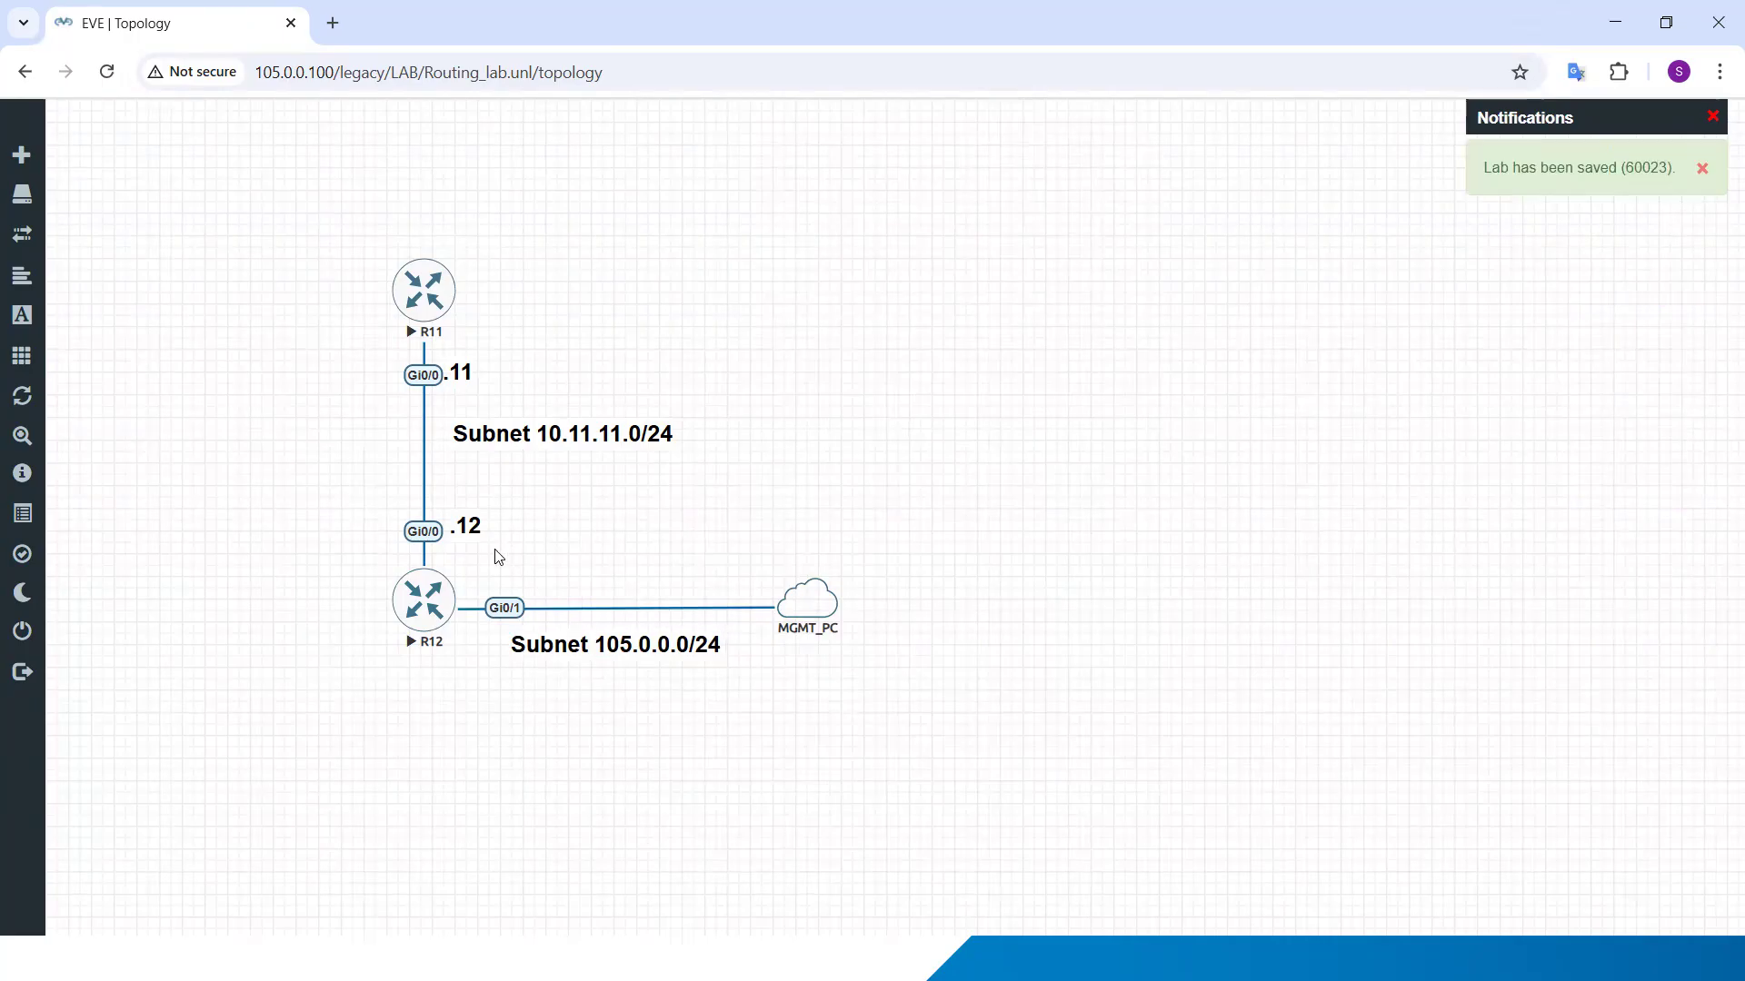
Step: Duplicate R12's ".12" label, place the copy below its Gi0/1 interface, and move the Subnet 105.0.0.0/24 label above the link
{"action": "right_click", "coordinate": [469, 529]}
{"action": "left_click", "coordinate": [561, 582]}
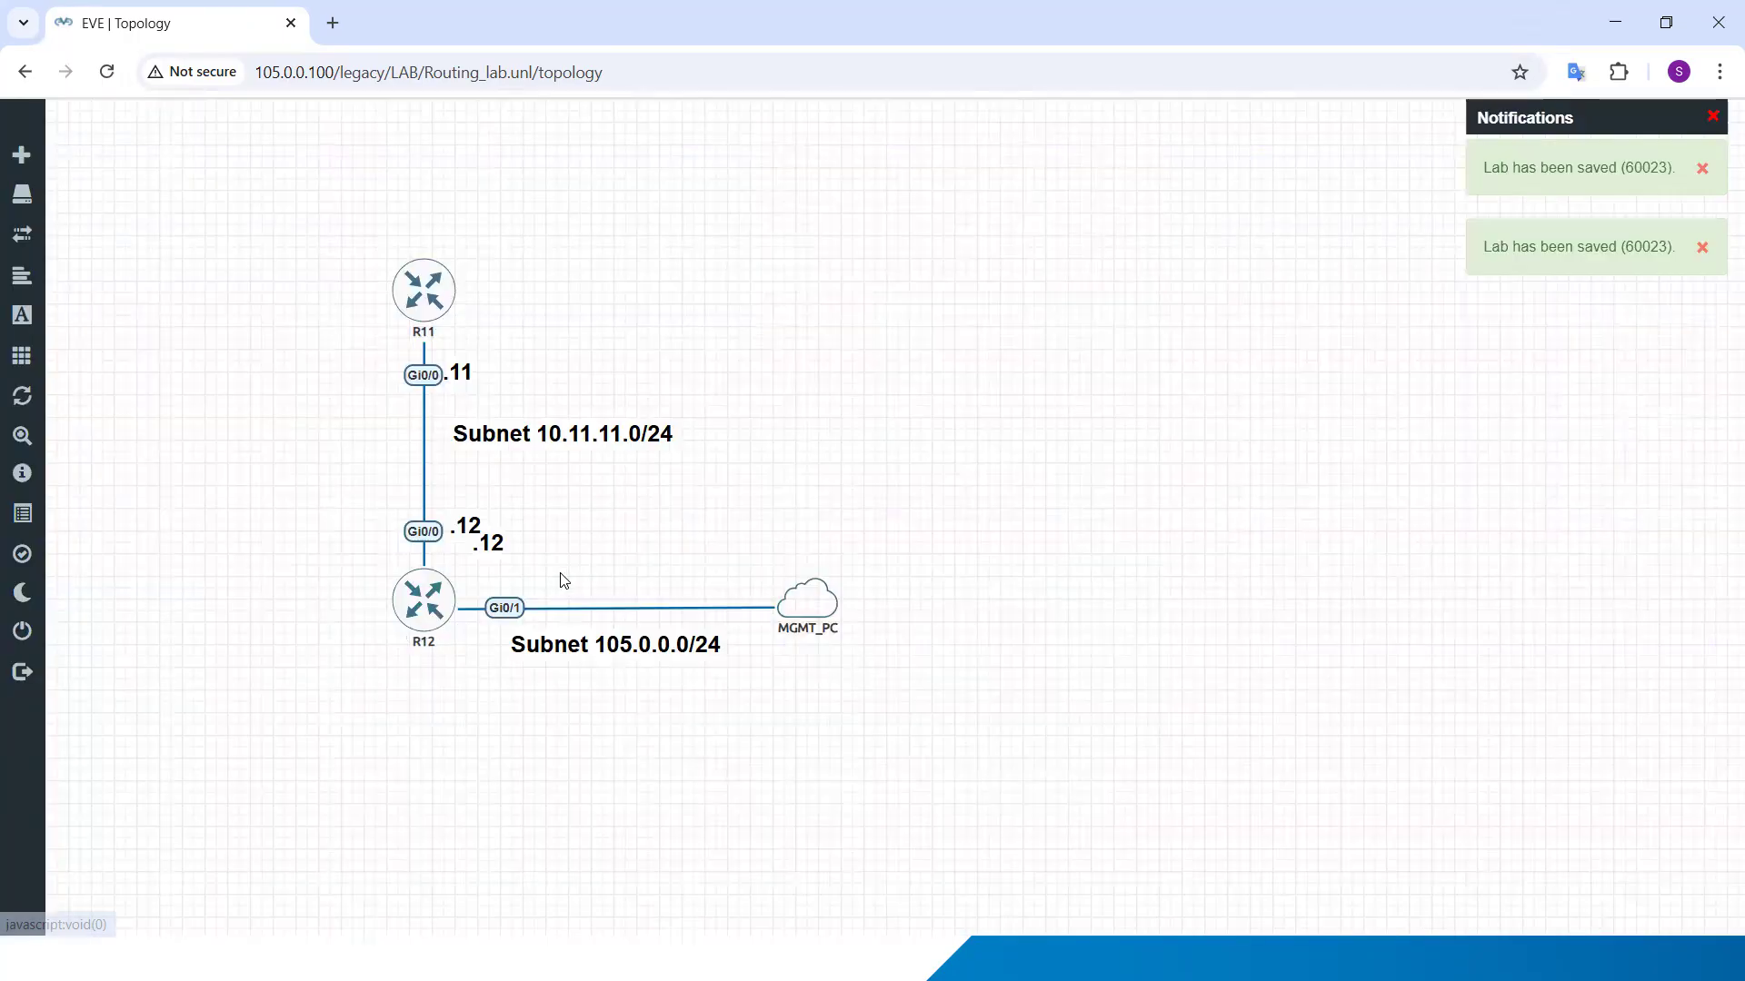
{"action": "left_click_drag", "start_coordinate": [492, 543], "coordinate": [626, 575]}
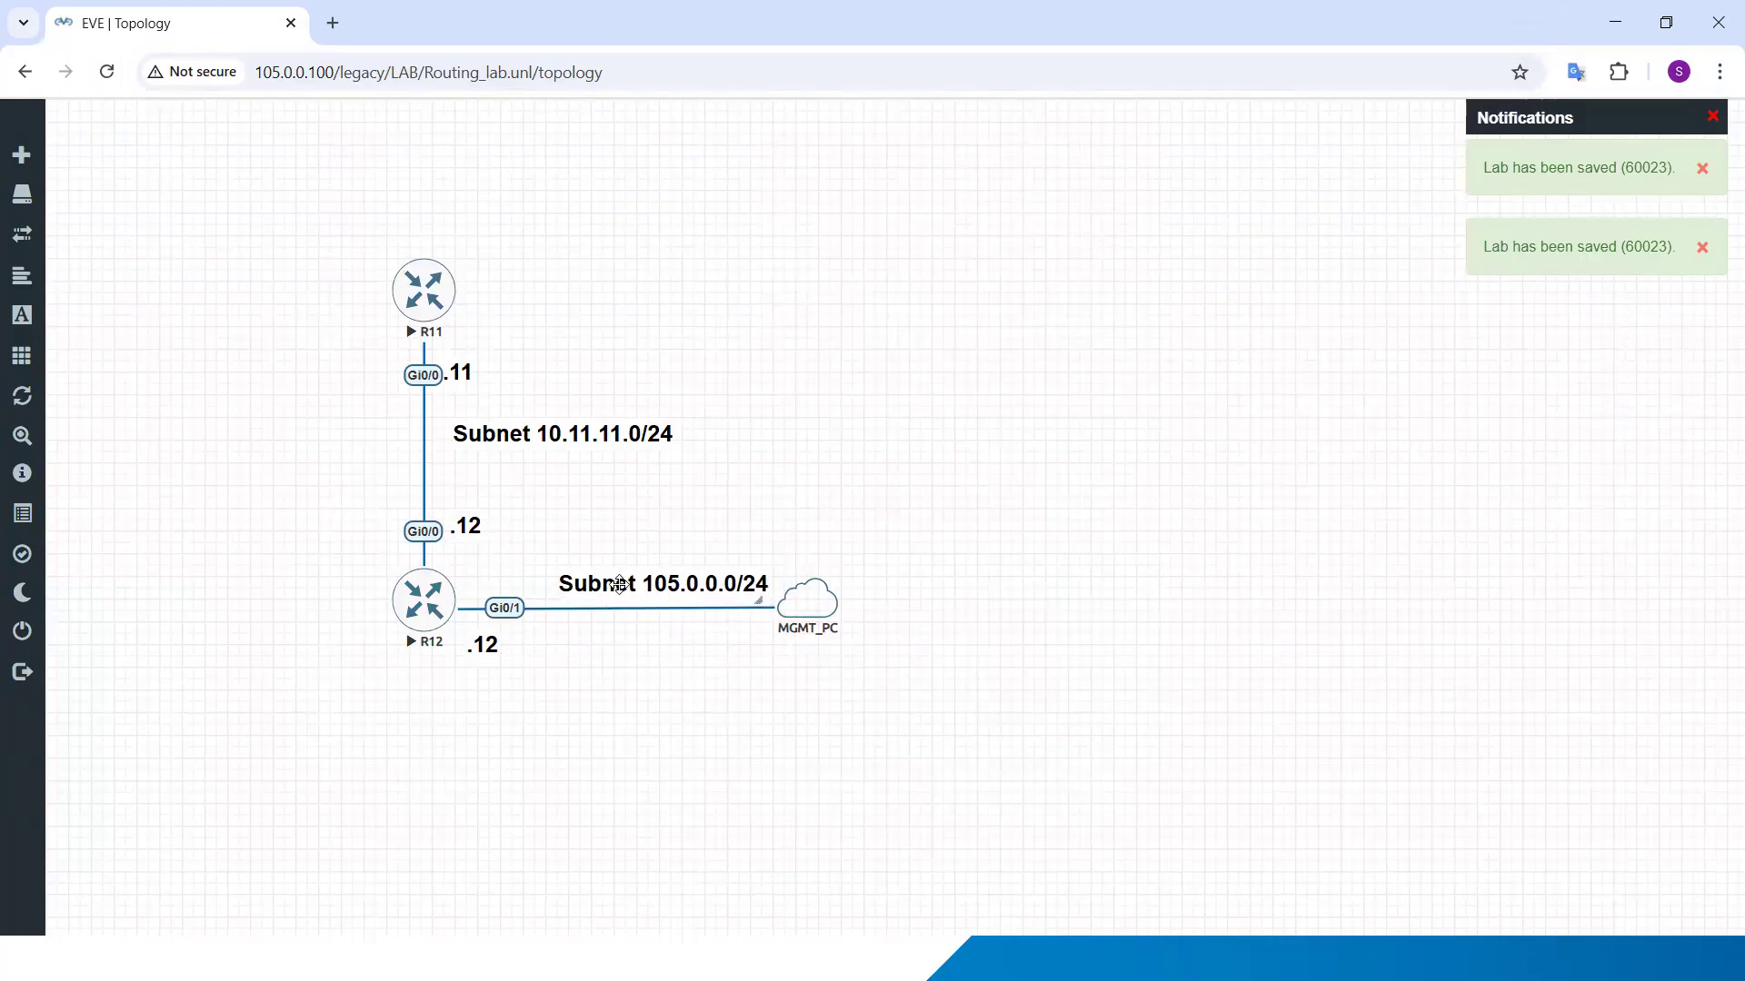
{"action": "left_click_drag", "start_coordinate": [488, 645], "coordinate": [497, 644]}
Step: Set the Subnet 105.0.0.0/24 label's text colour to red, RGB 204, 25, 25, and save it
{"action": "right_click", "coordinate": [615, 579]}
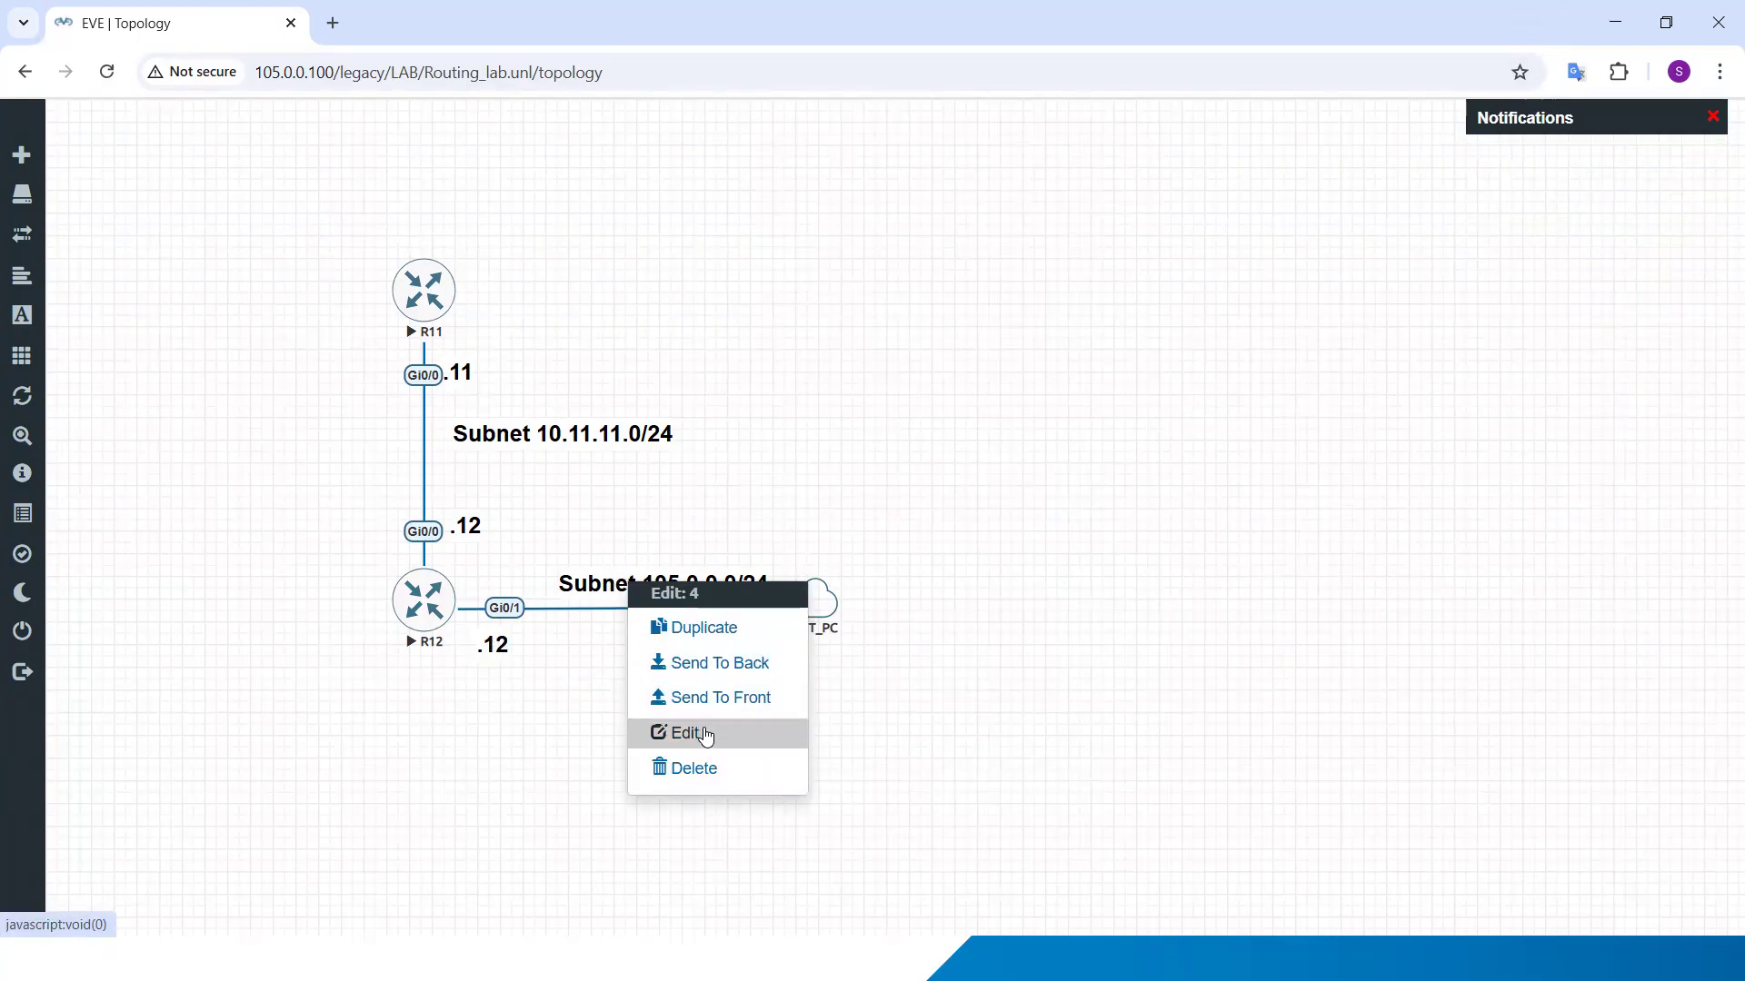
{"action": "left_click", "coordinate": [706, 736]}
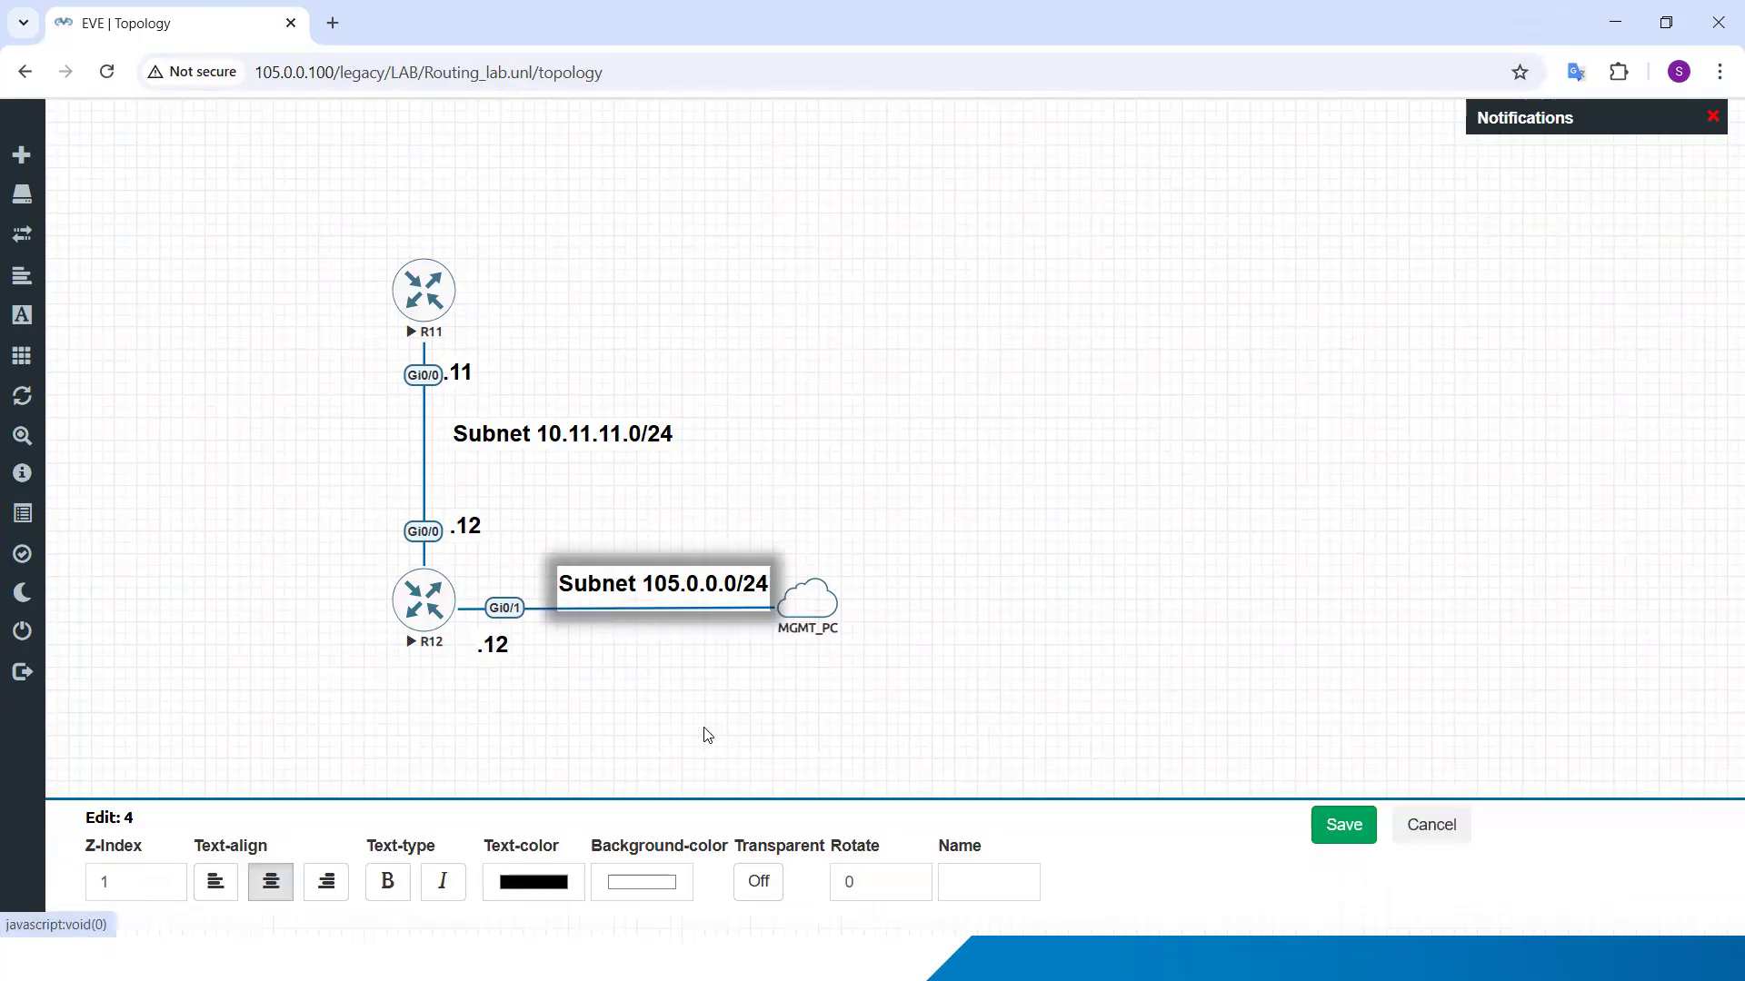
{"action": "left_click", "coordinate": [539, 889]}
{"action": "left_click", "coordinate": [711, 608]}
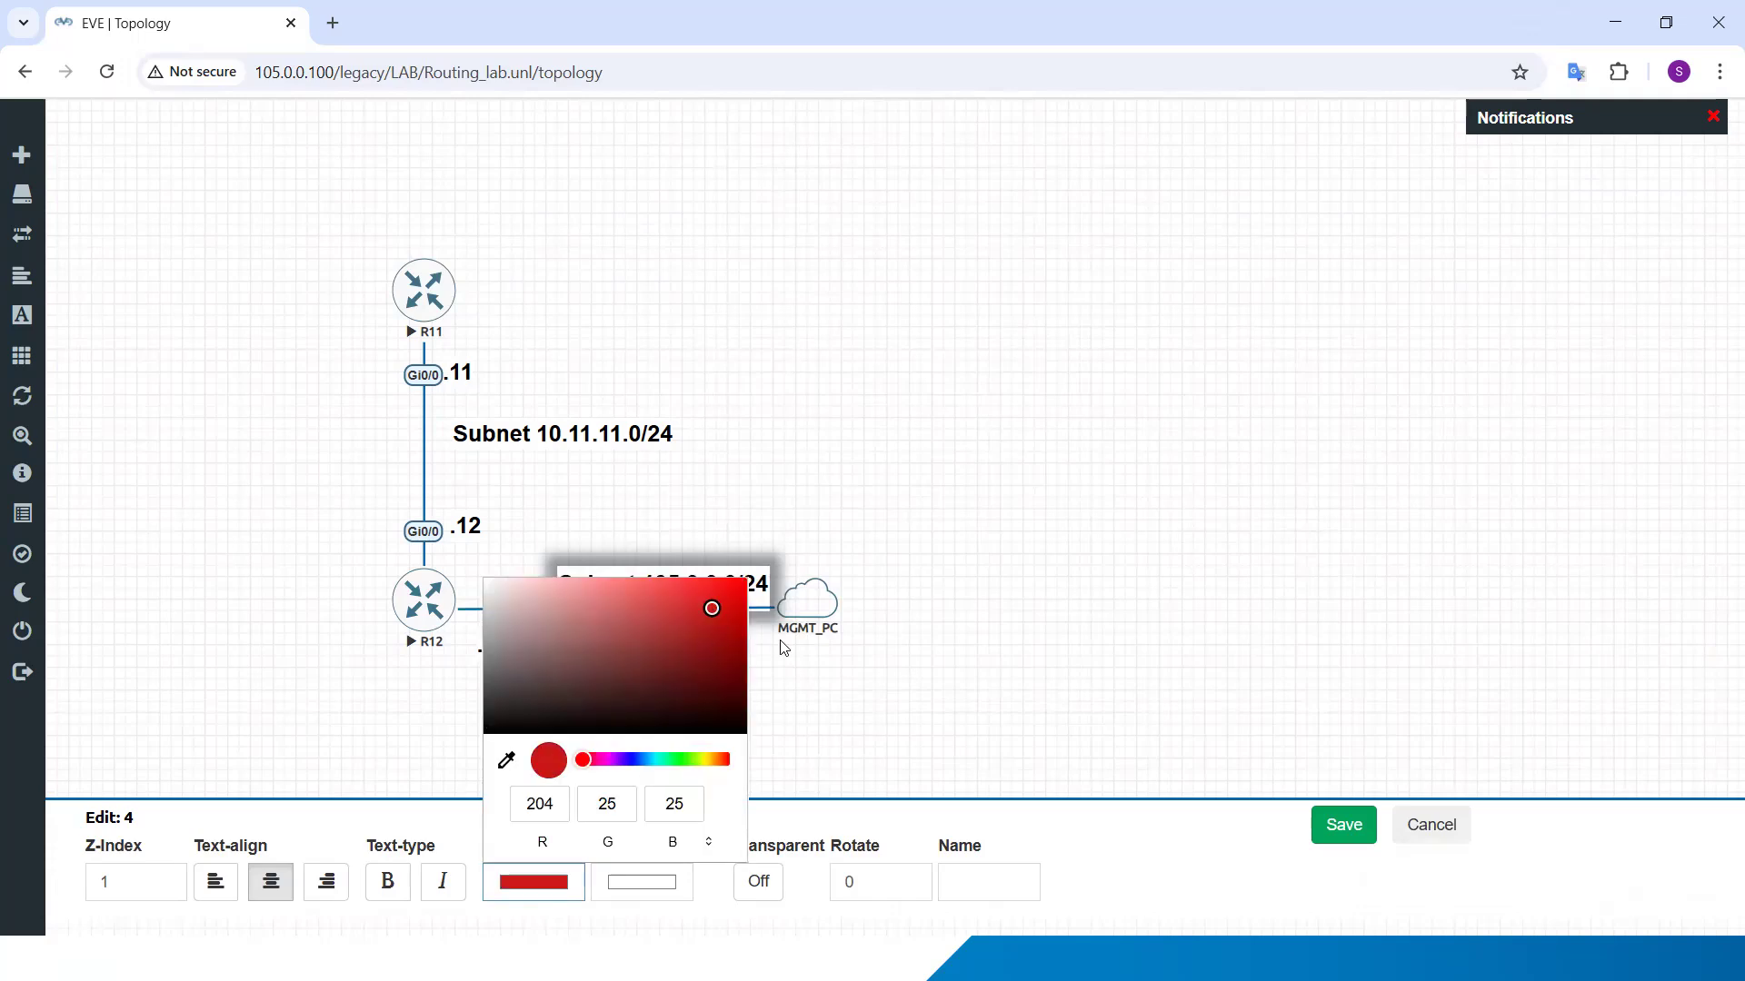
{"action": "left_click", "coordinate": [900, 677]}
{"action": "left_click", "coordinate": [1347, 826]}
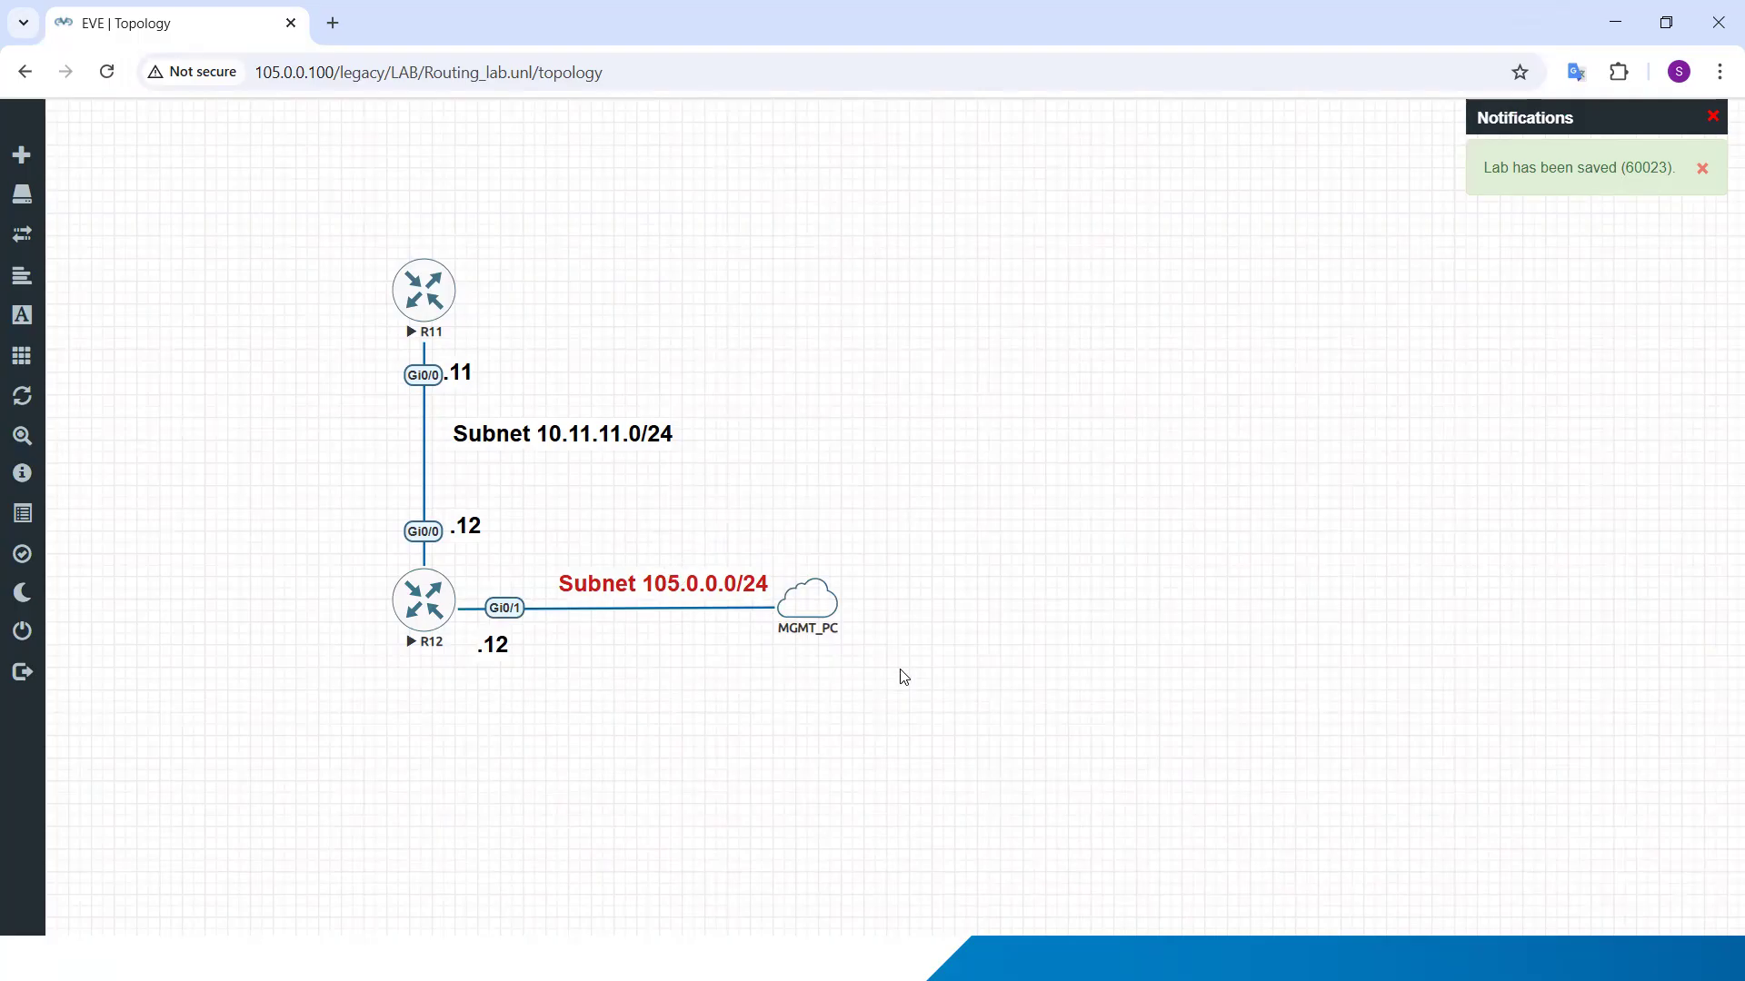
Step: Check the IPv4 address of the Ethernet 2 loopback adapter in Windows Network Connections (ncpa.cpl), and return to the topology
{"action": "key", "text": "super"}
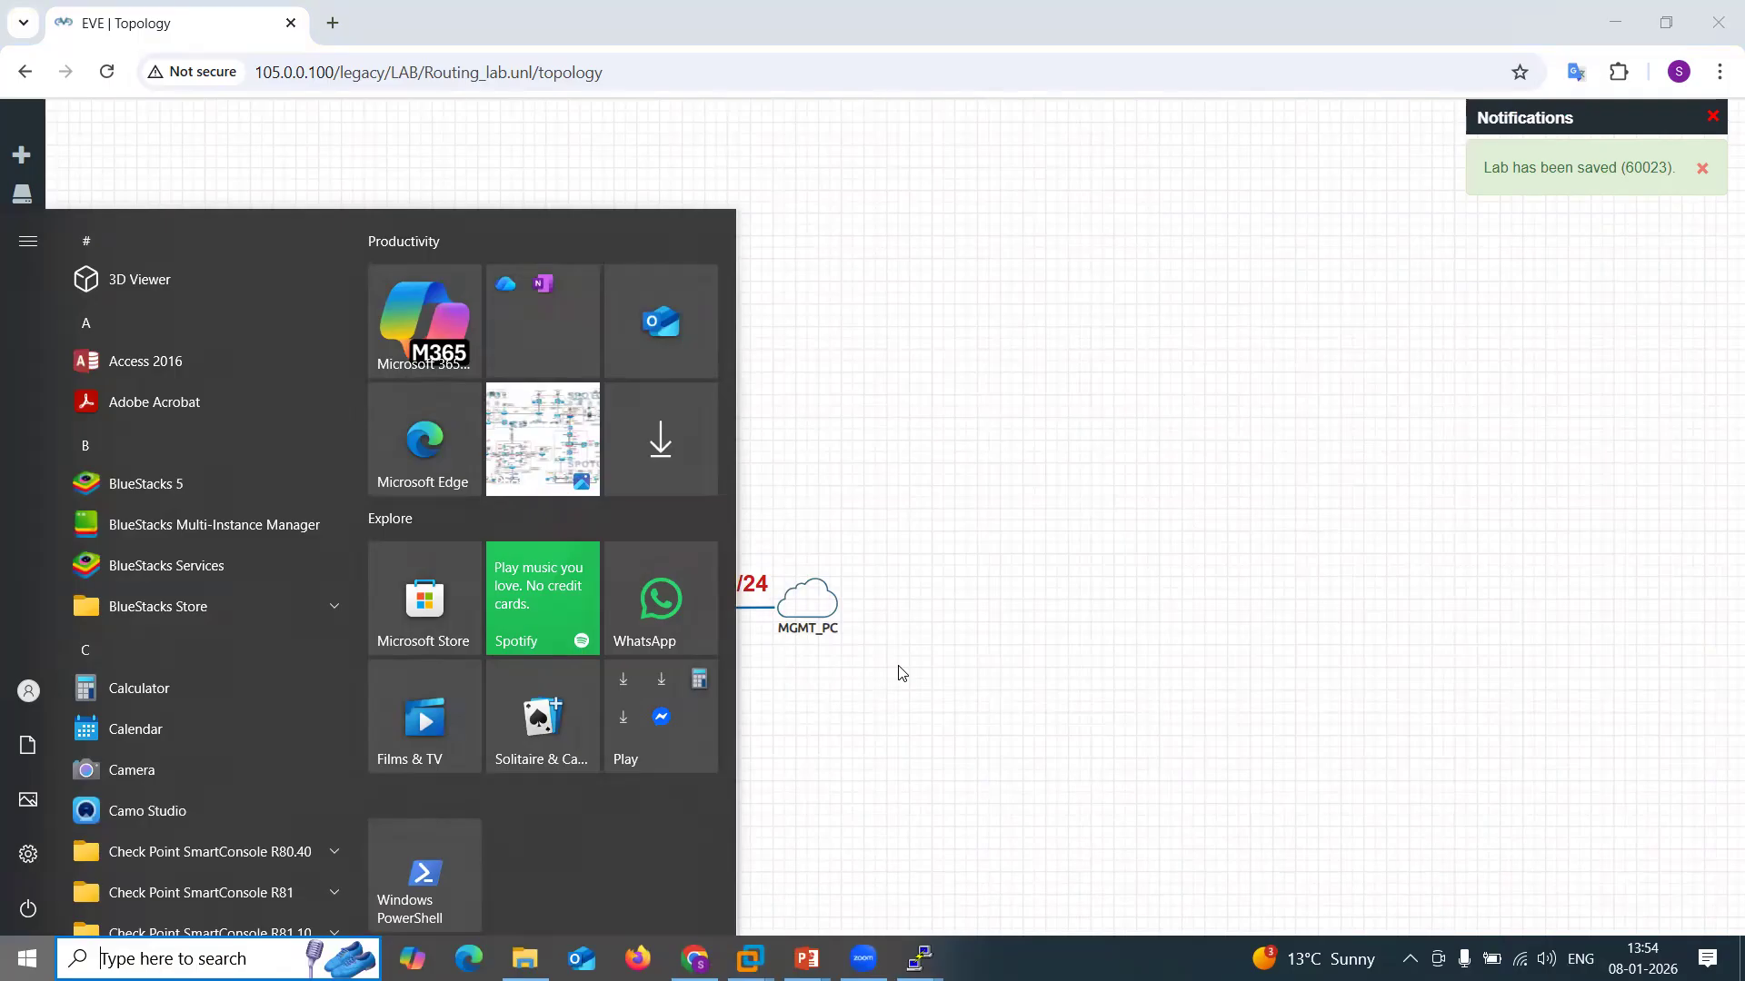
{"action": "type", "text": "ncpa.cpl"}
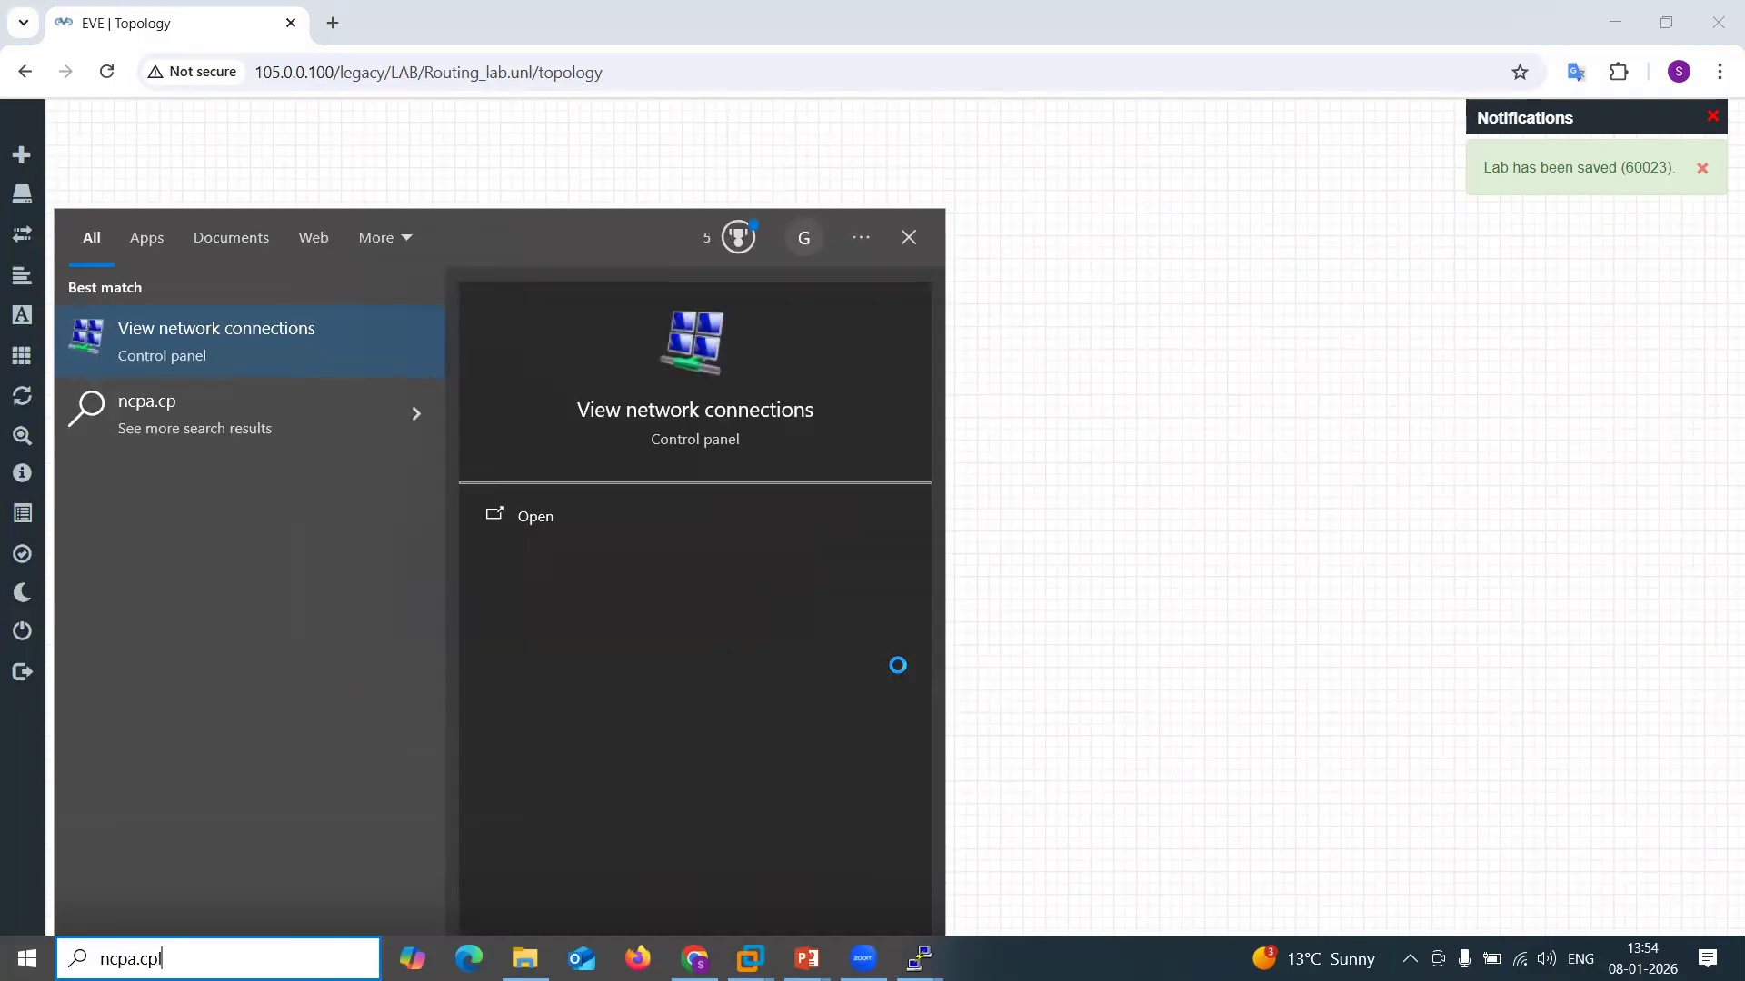
{"action": "key", "text": "Return"}
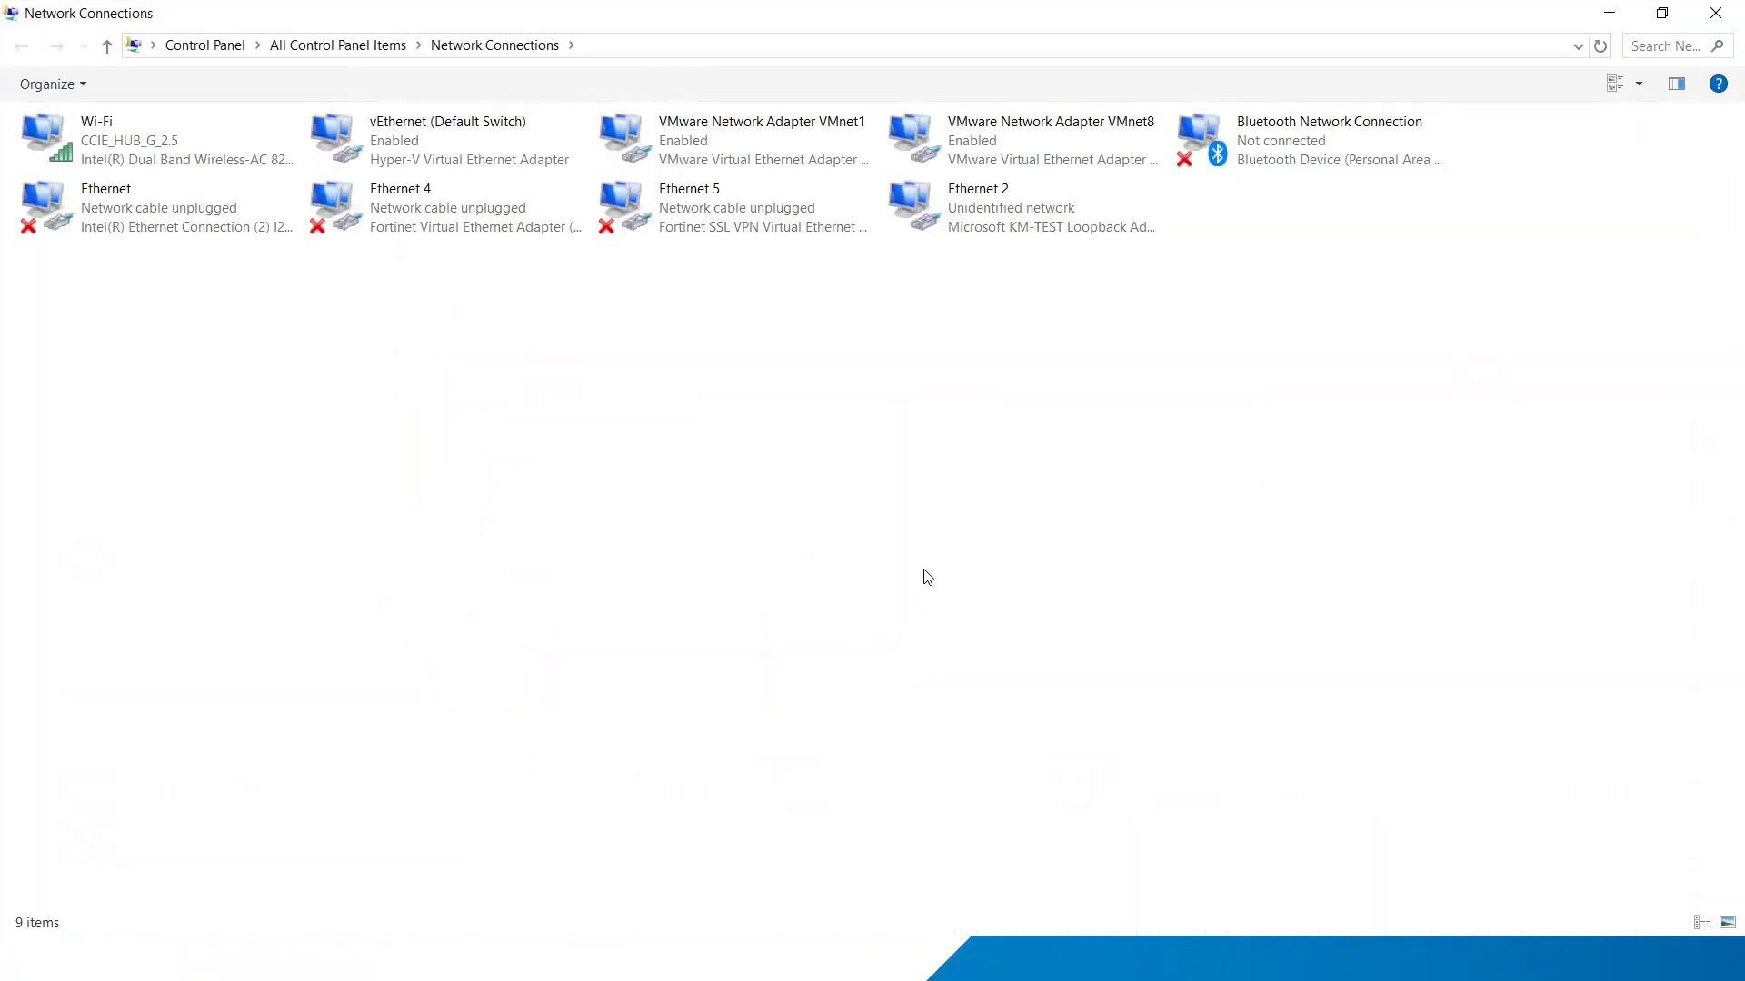
{"action": "double_click", "coordinate": [990, 215]}
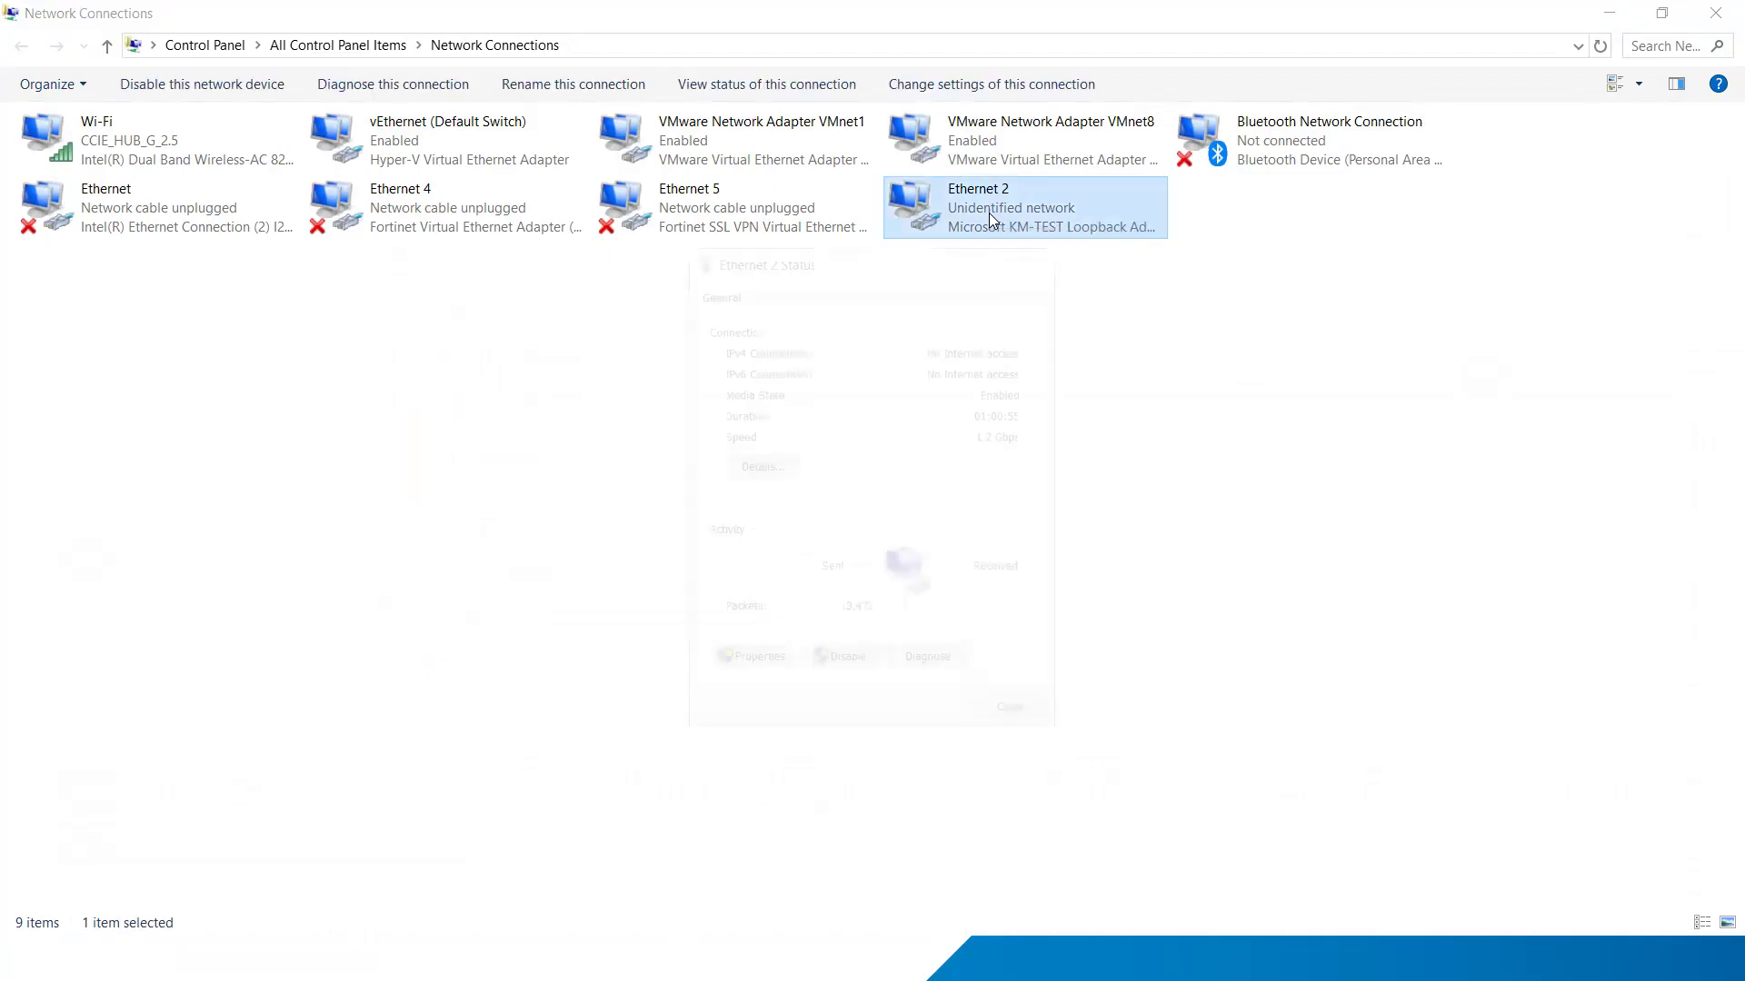
{"action": "left_click", "coordinate": [758, 466]}
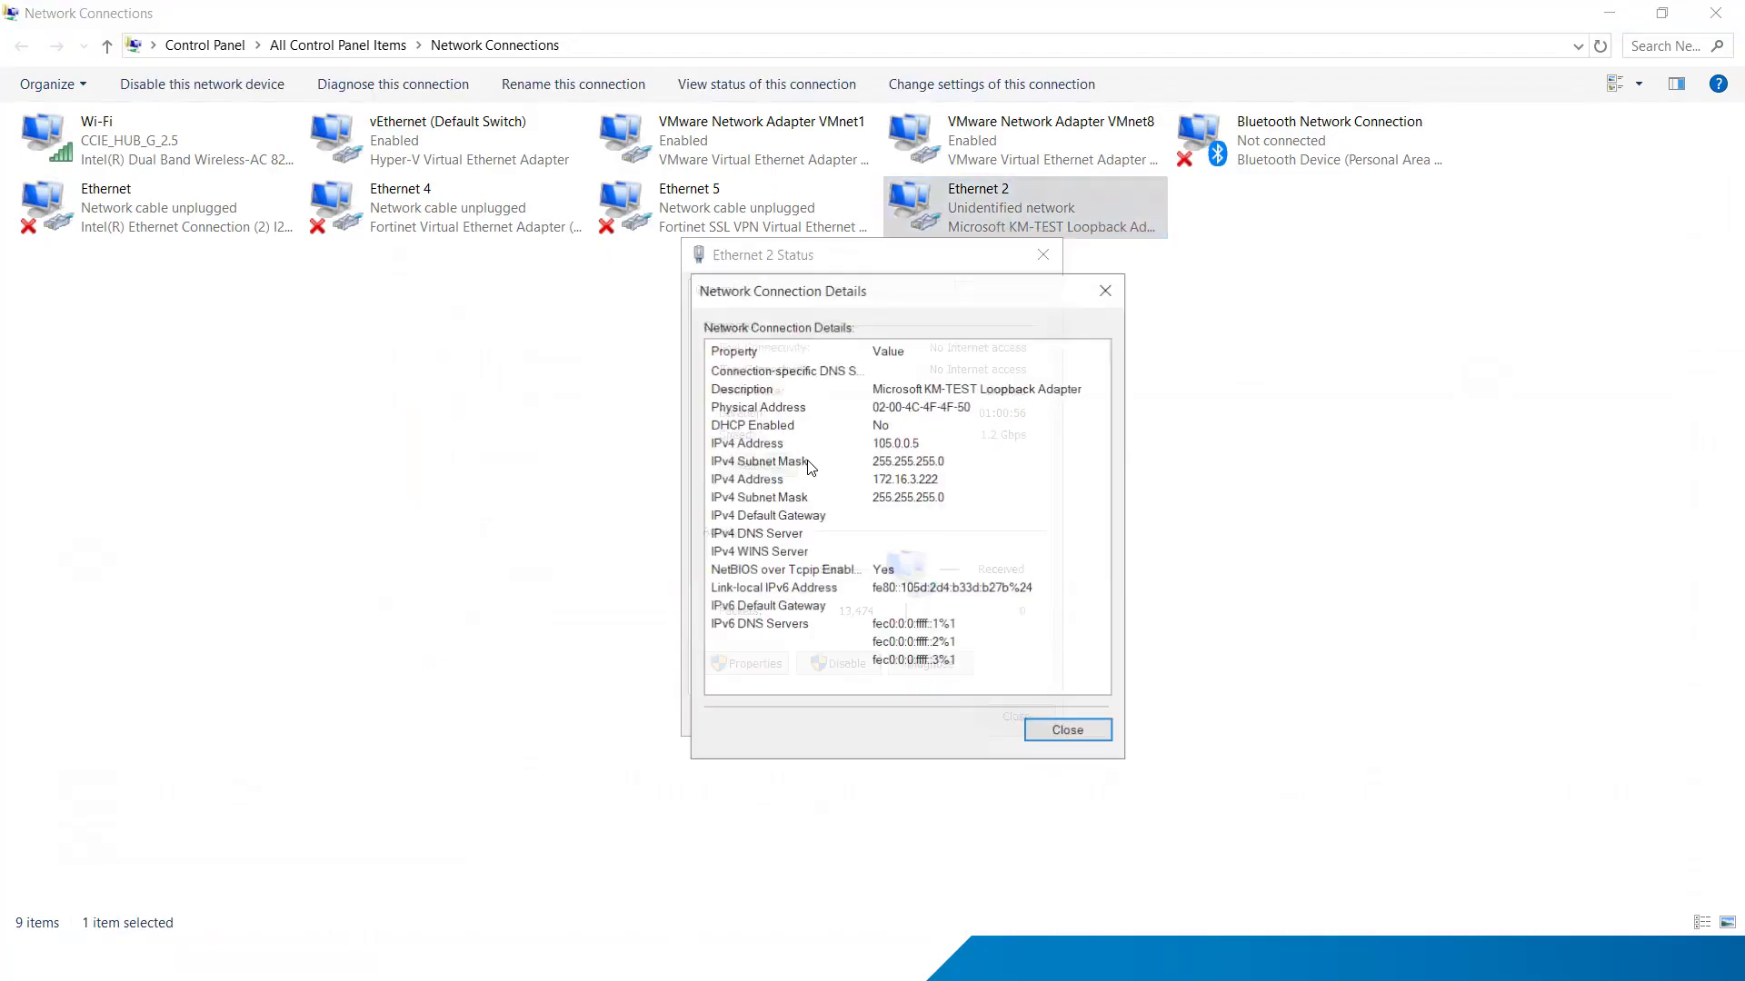
{"action": "left_click", "coordinate": [901, 446]}
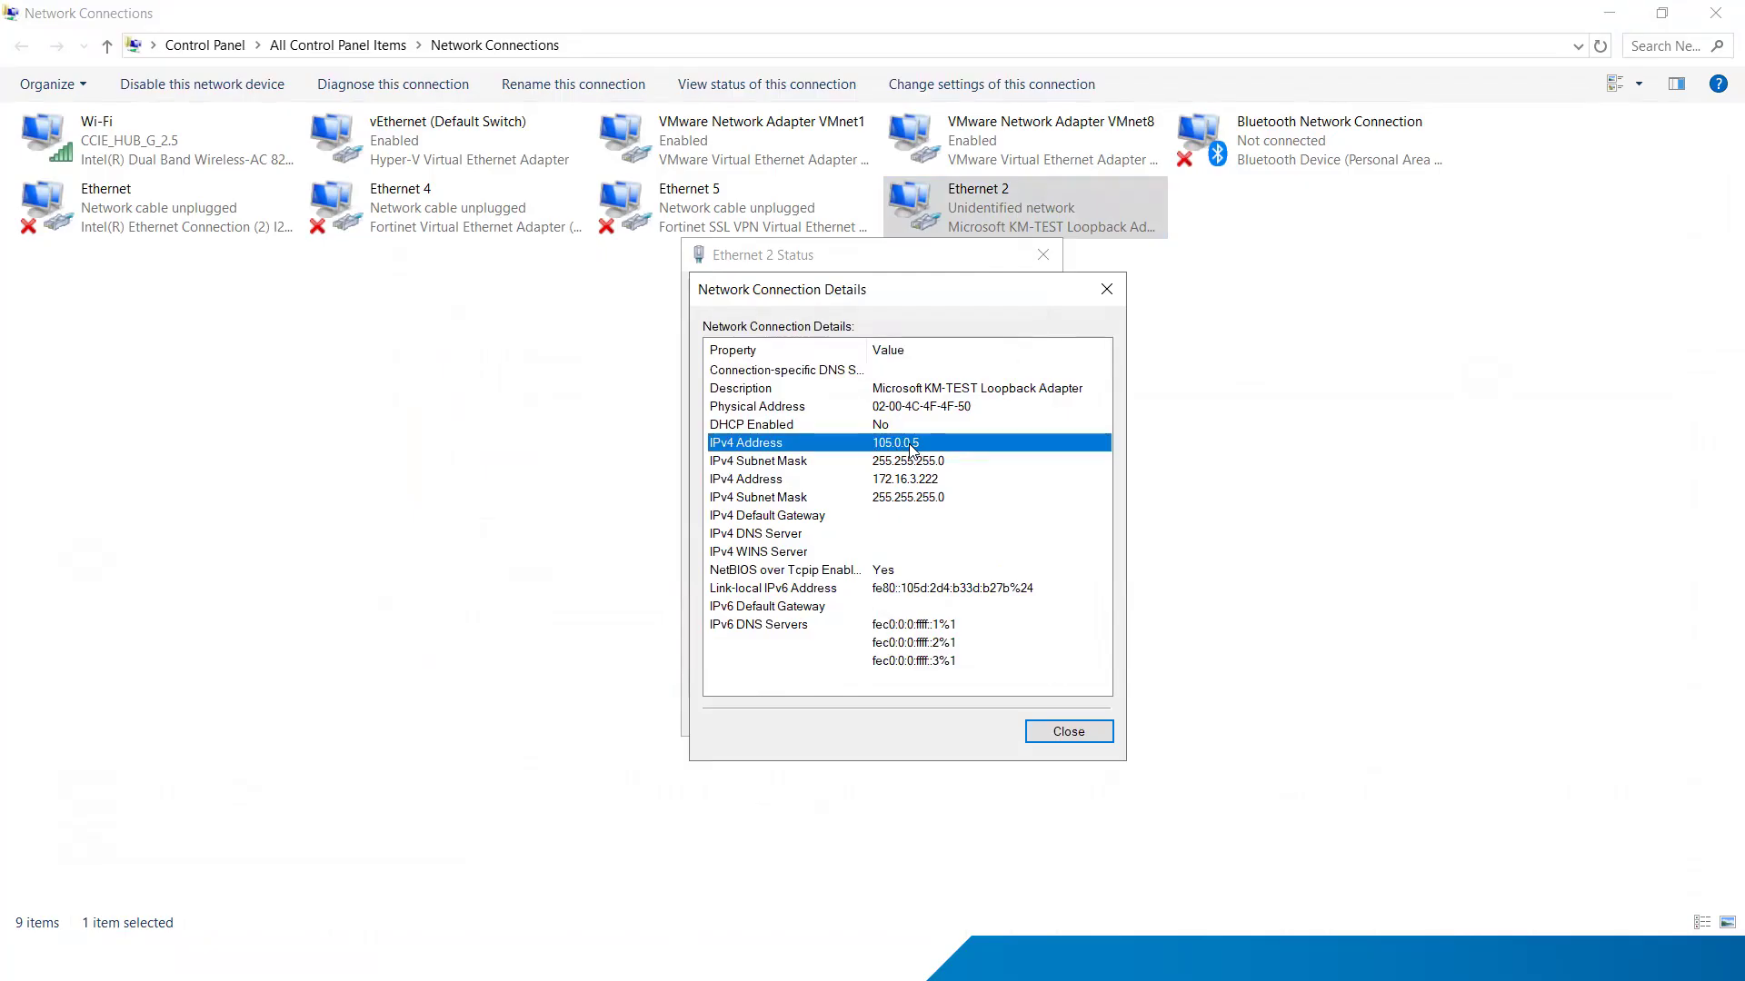
{"action": "left_click", "coordinate": [1065, 732]}
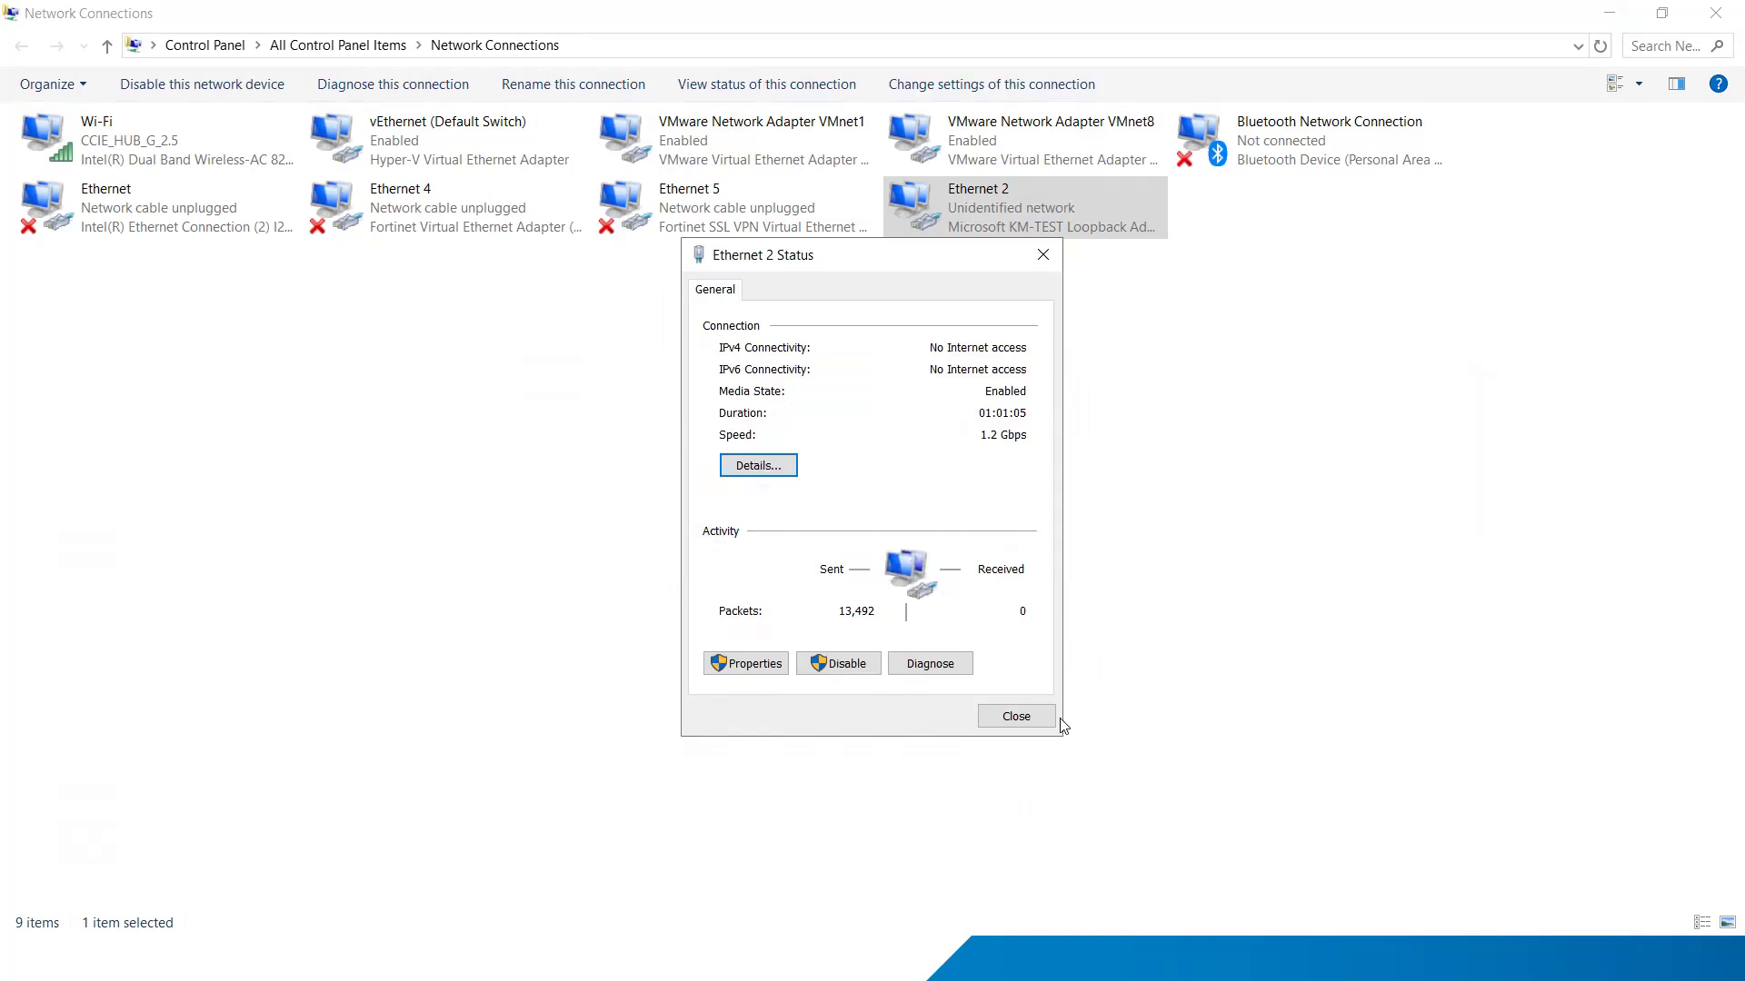
{"action": "left_click", "coordinate": [1016, 717]}
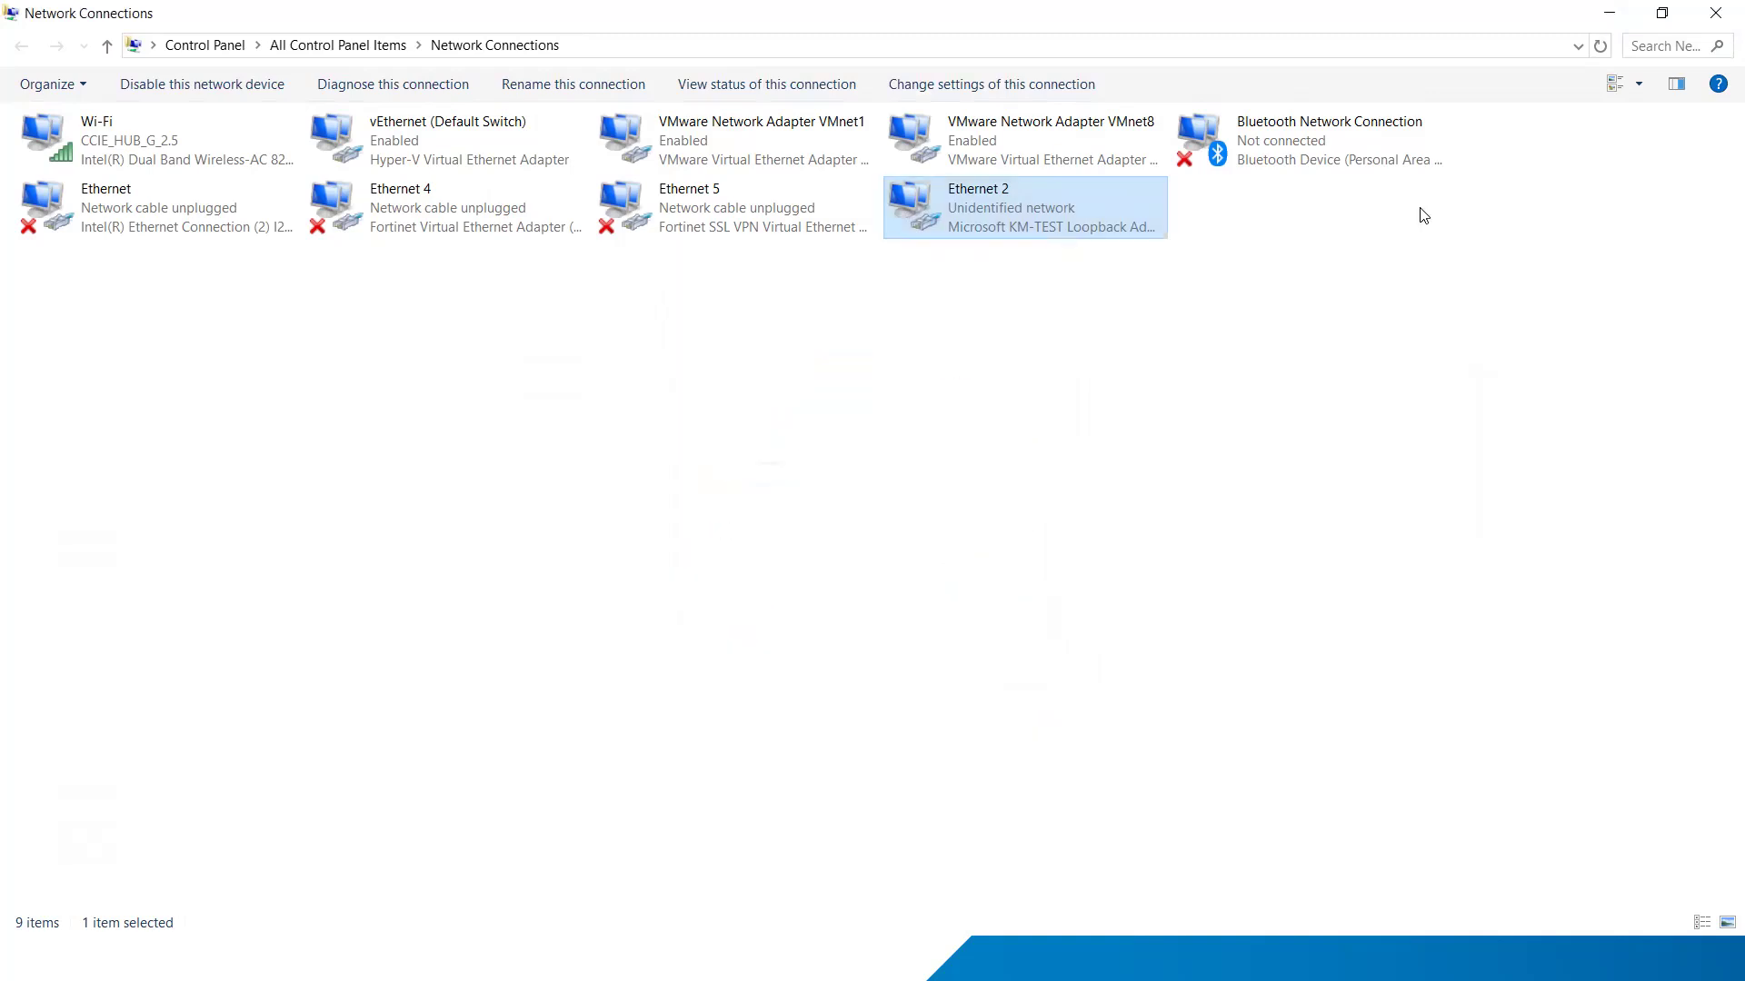
{"action": "left_click", "coordinate": [1609, 13]}
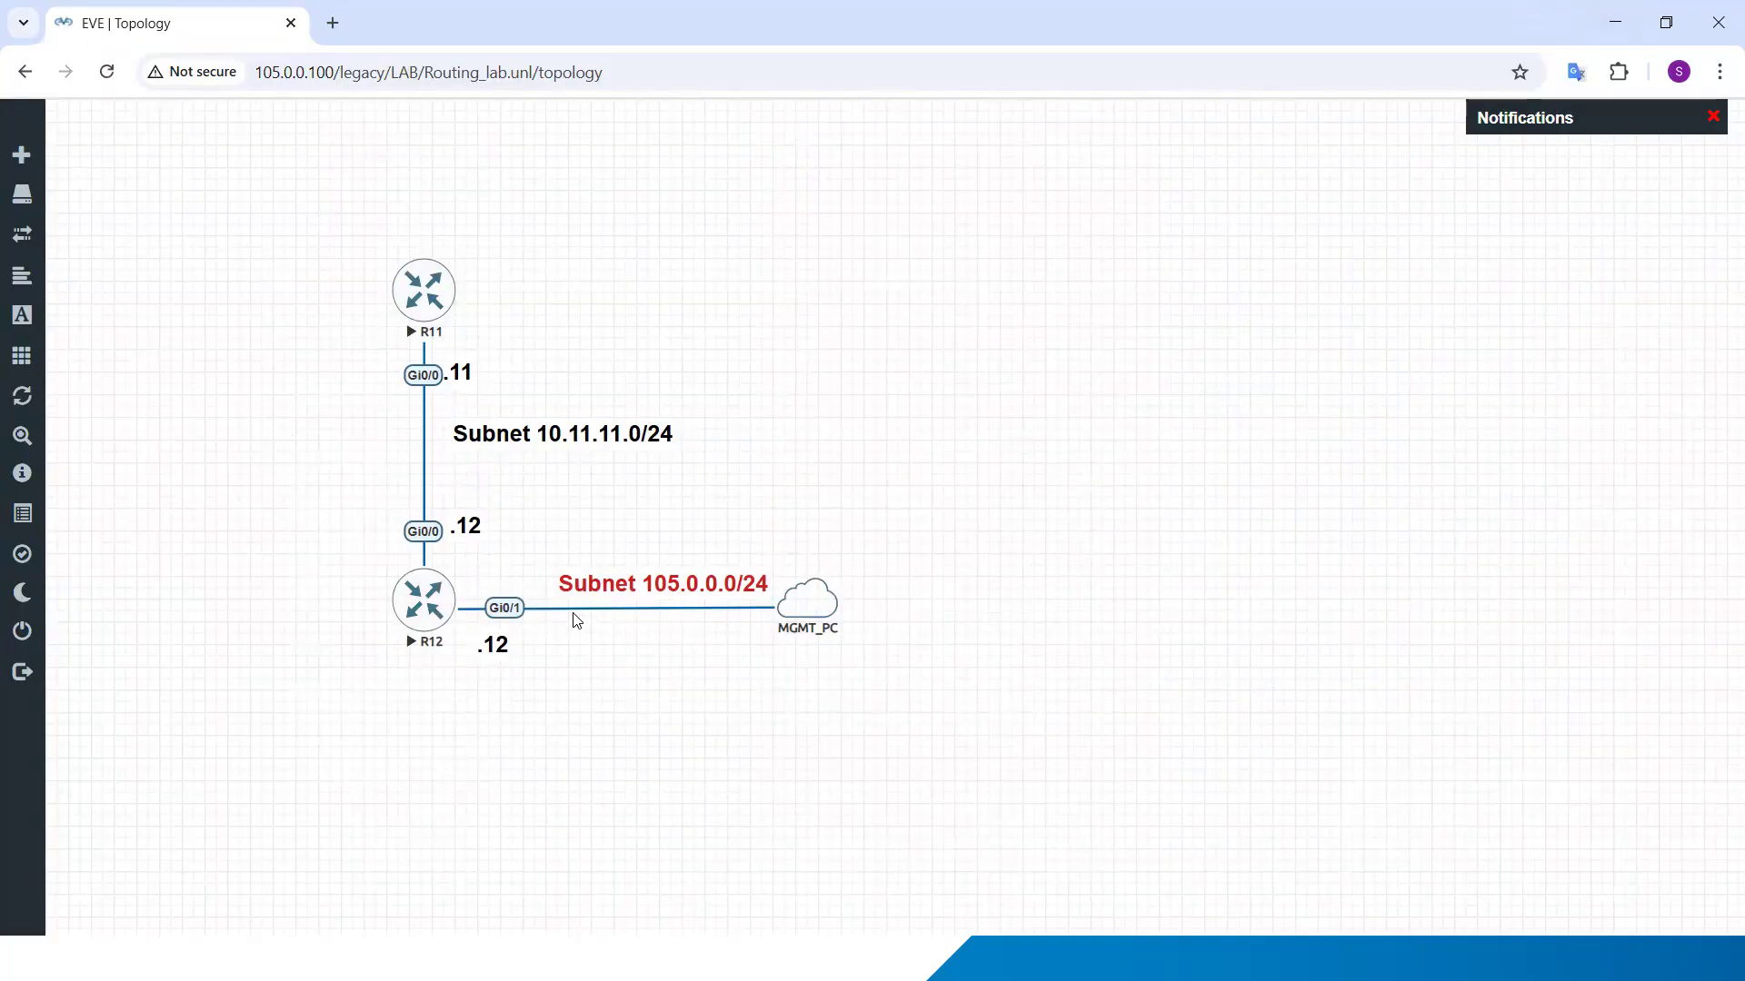
Step: Shift the red Subnet 105.0.0.0/24 label slightly away from the MGMT_PC cloud
{"action": "left_click_drag", "start_coordinate": [690, 587], "coordinate": [673, 587]}
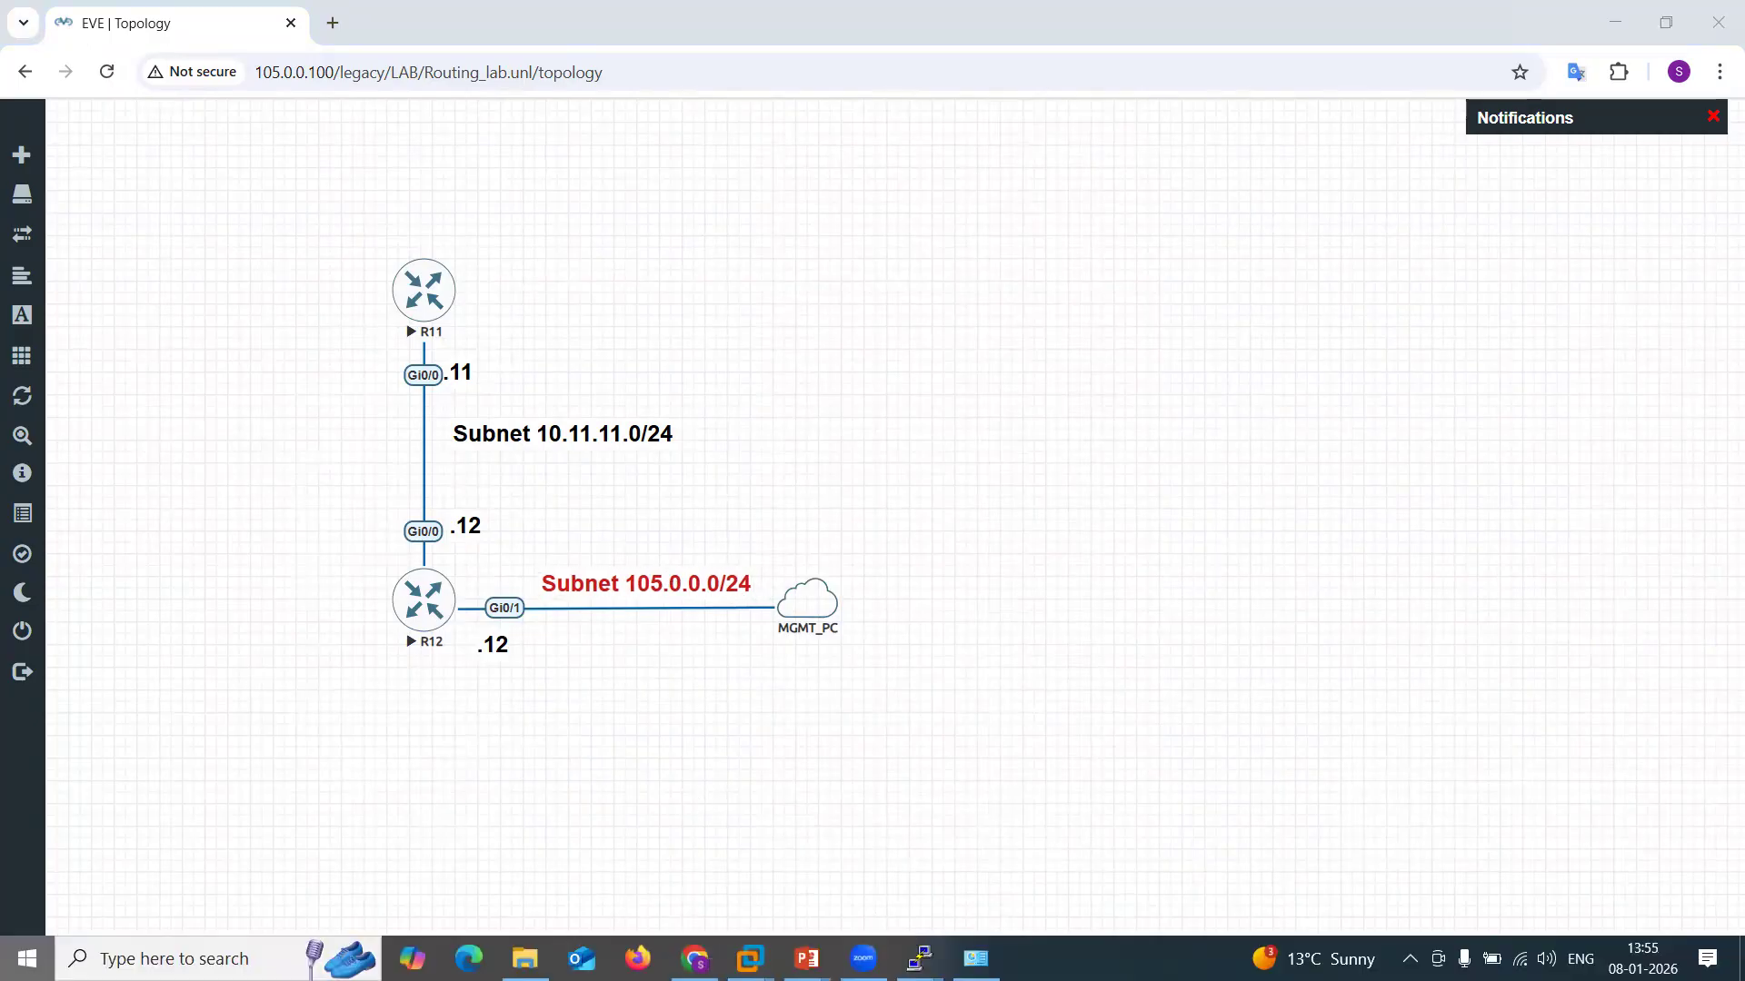
Step: Bring up the R11 console, reposition it over the topology, and answer "no" to the initial configuration dialog
{"action": "key", "text": "super"}
{"action": "mouse_move", "coordinate": [919, 958]}
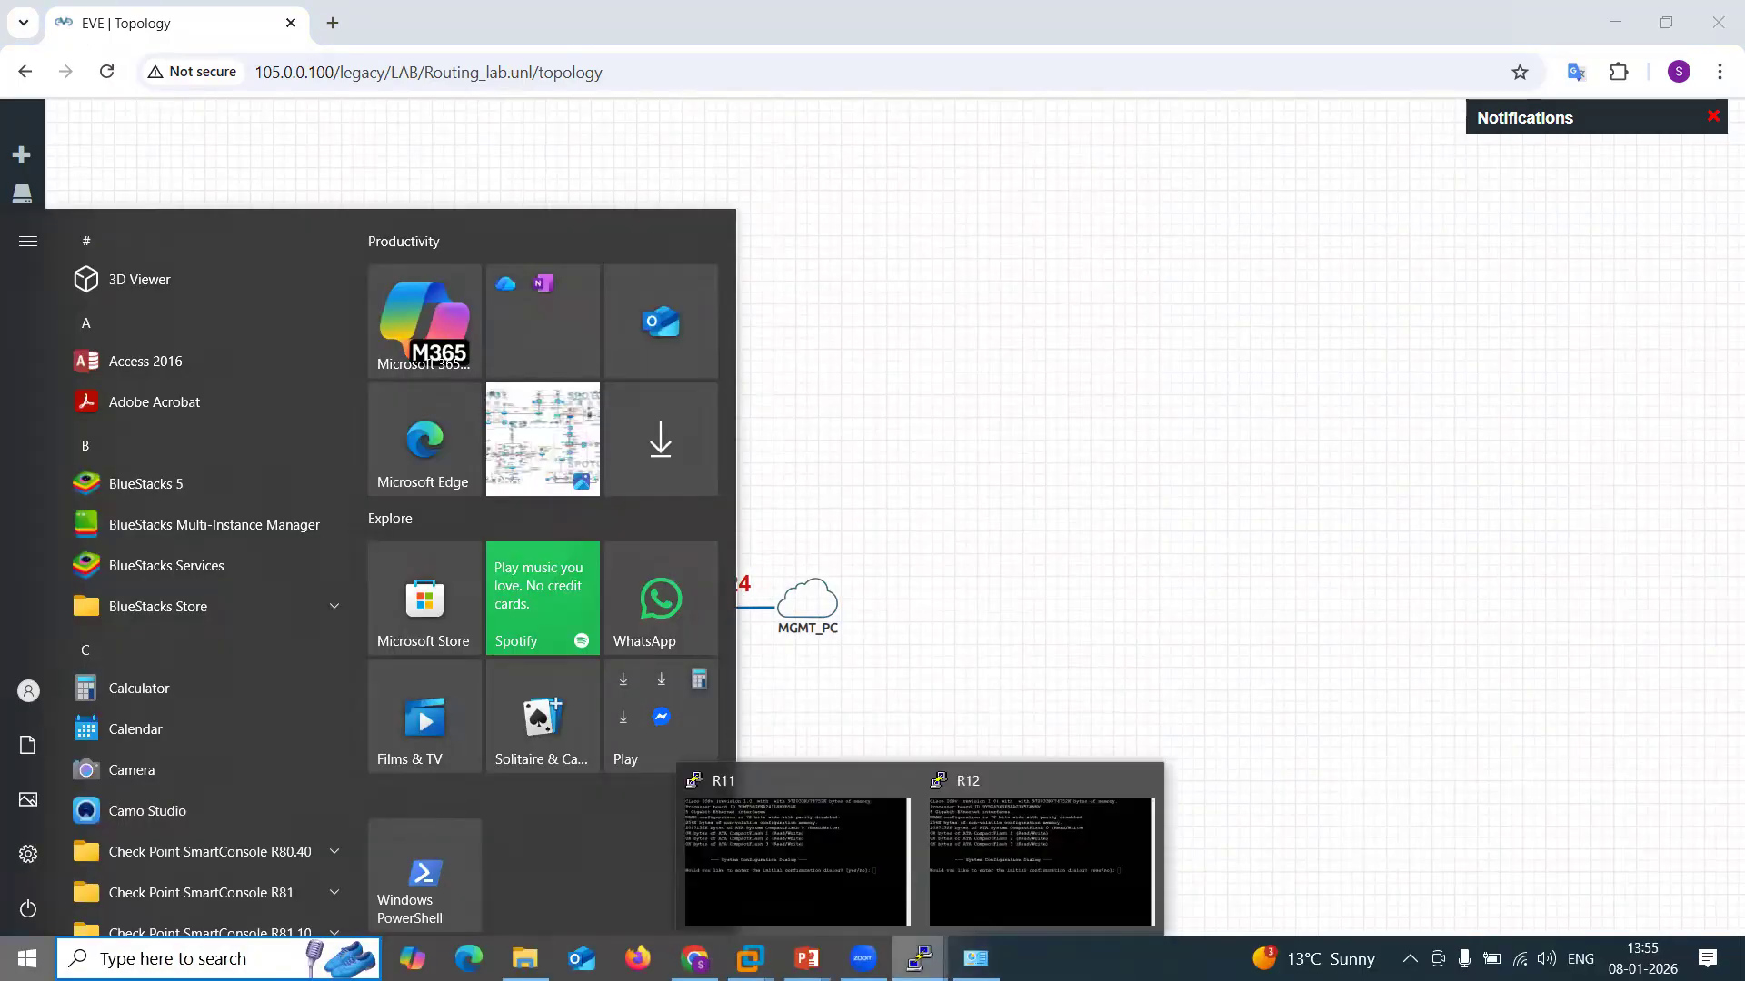
{"action": "left_click", "coordinate": [869, 840]}
{"action": "left_click_drag", "start_coordinate": [1182, 240], "coordinate": [849, 215]}
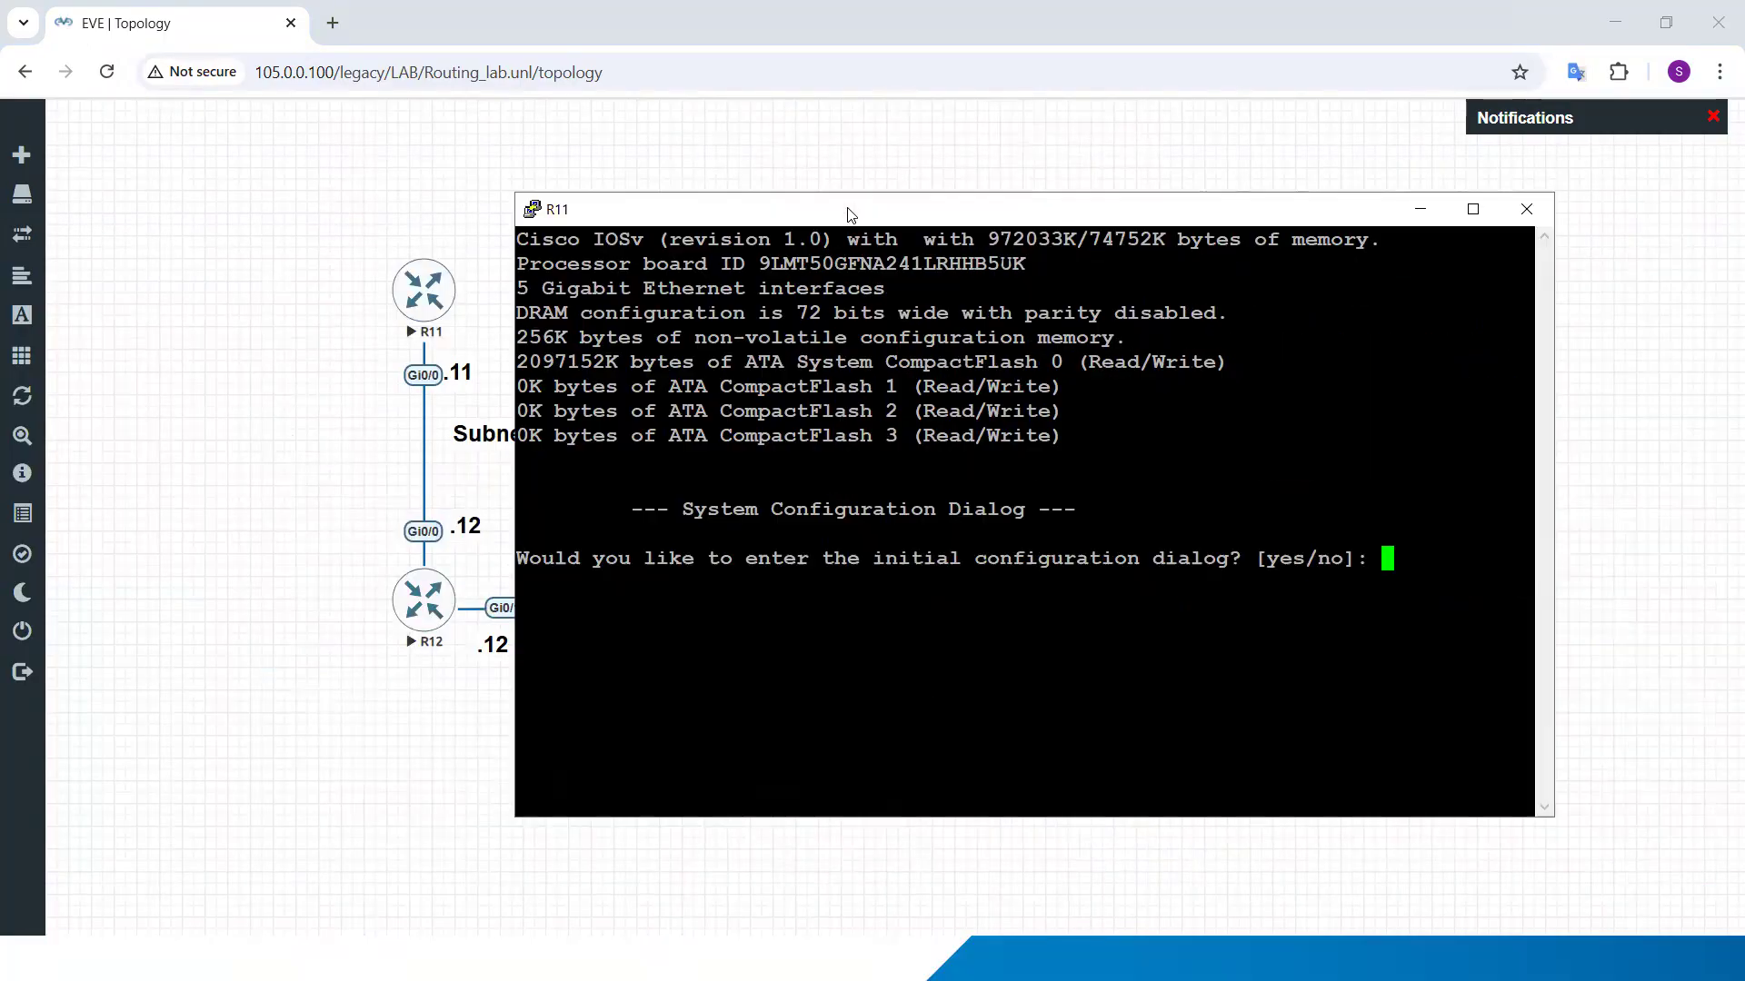
{"action": "type", "text": "no"}
{"action": "key", "text": "Return"}
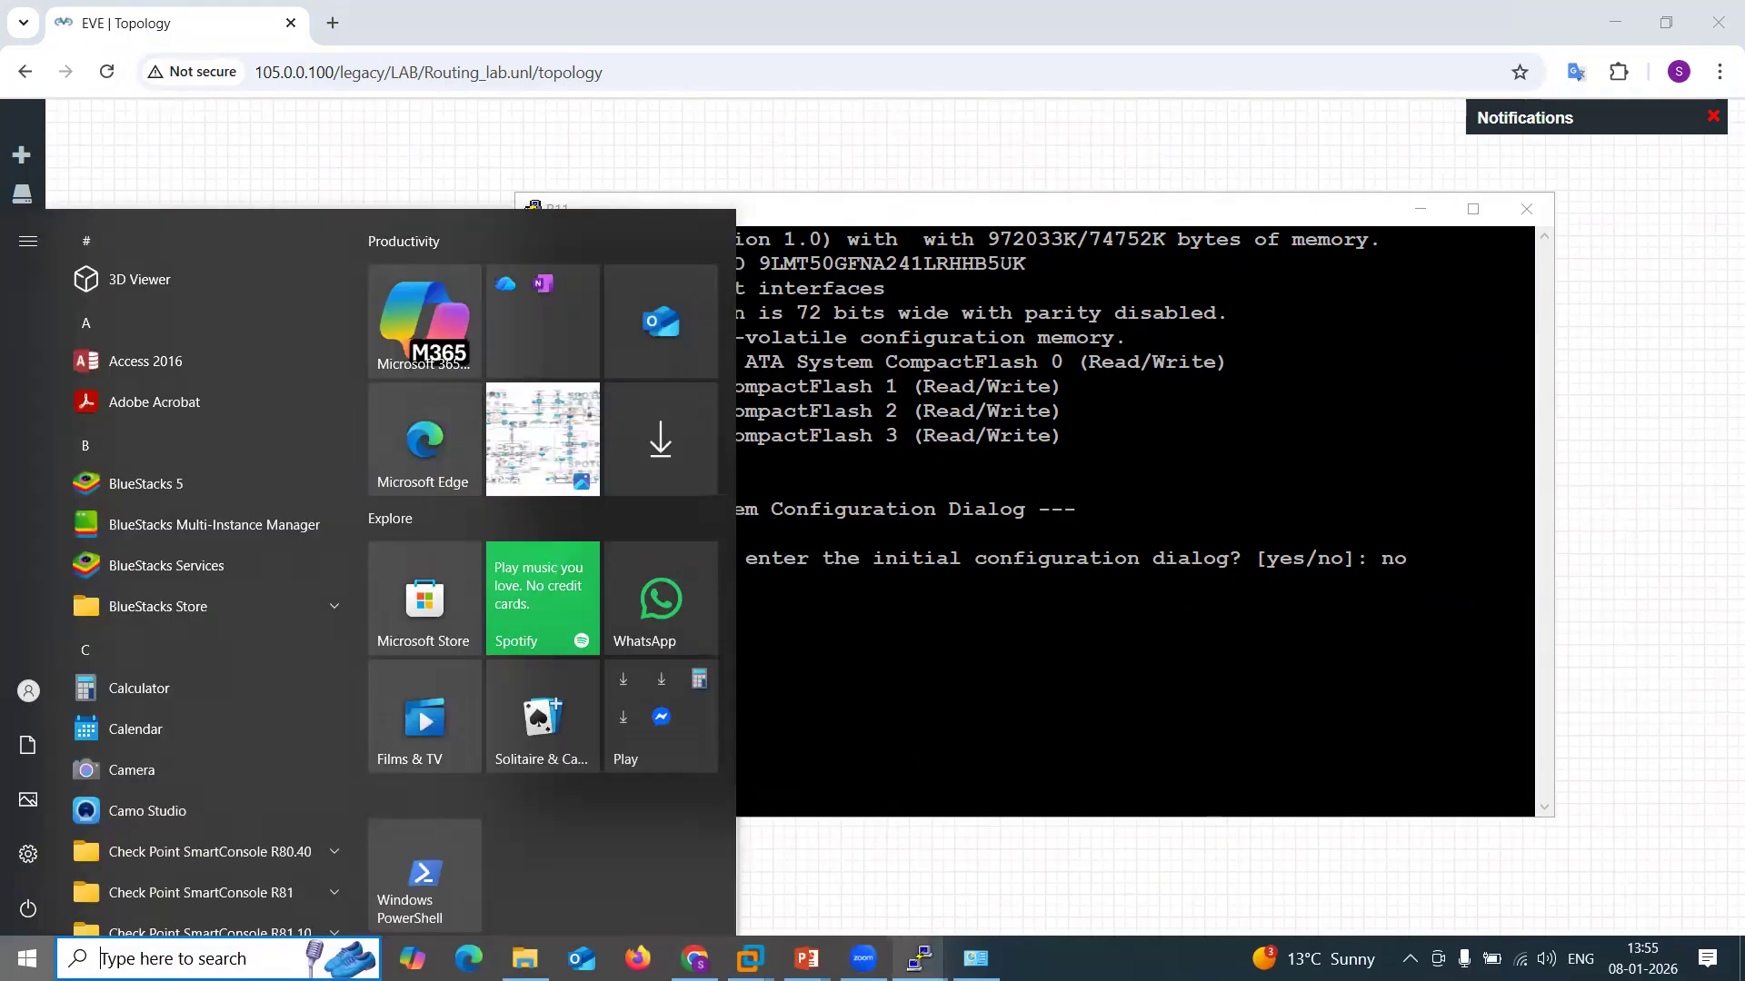
Step: Answer "no" to the initial configuration dialog in the R12 console, and check the startup output of both routers
{"action": "mouse_move", "coordinate": [945, 958]}
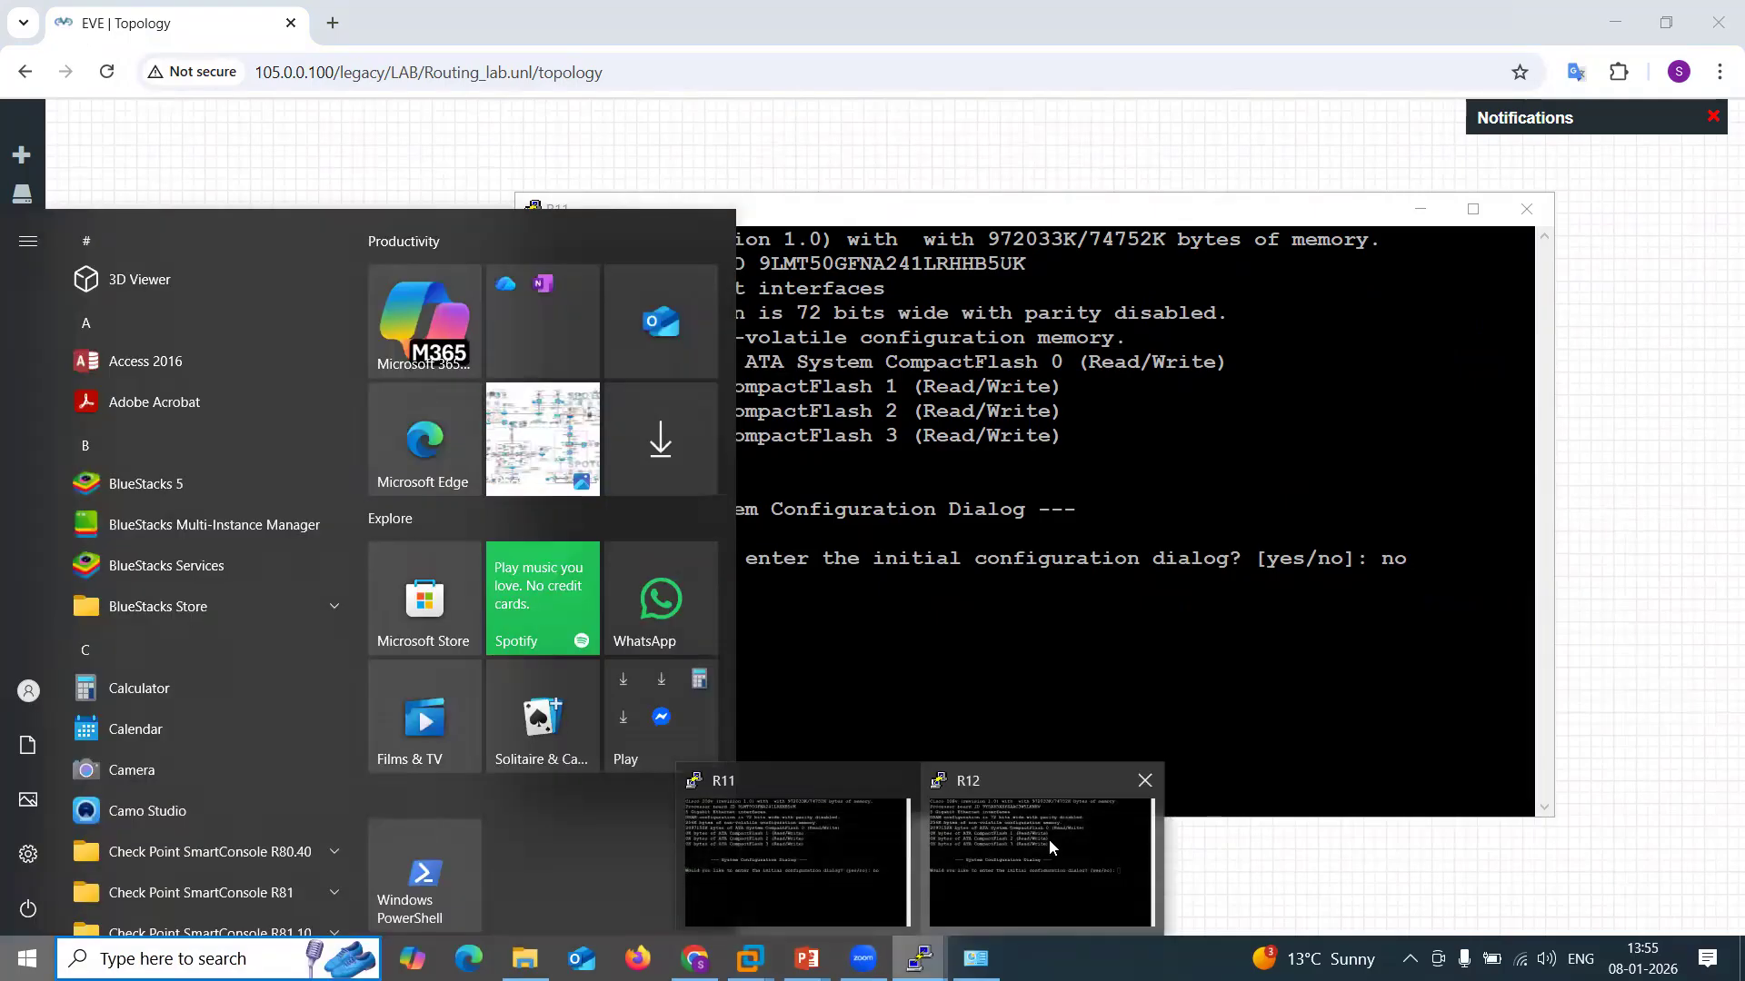
{"action": "left_click", "coordinate": [1049, 839]}
{"action": "type", "text": "no"}
{"action": "key", "text": "Return"}
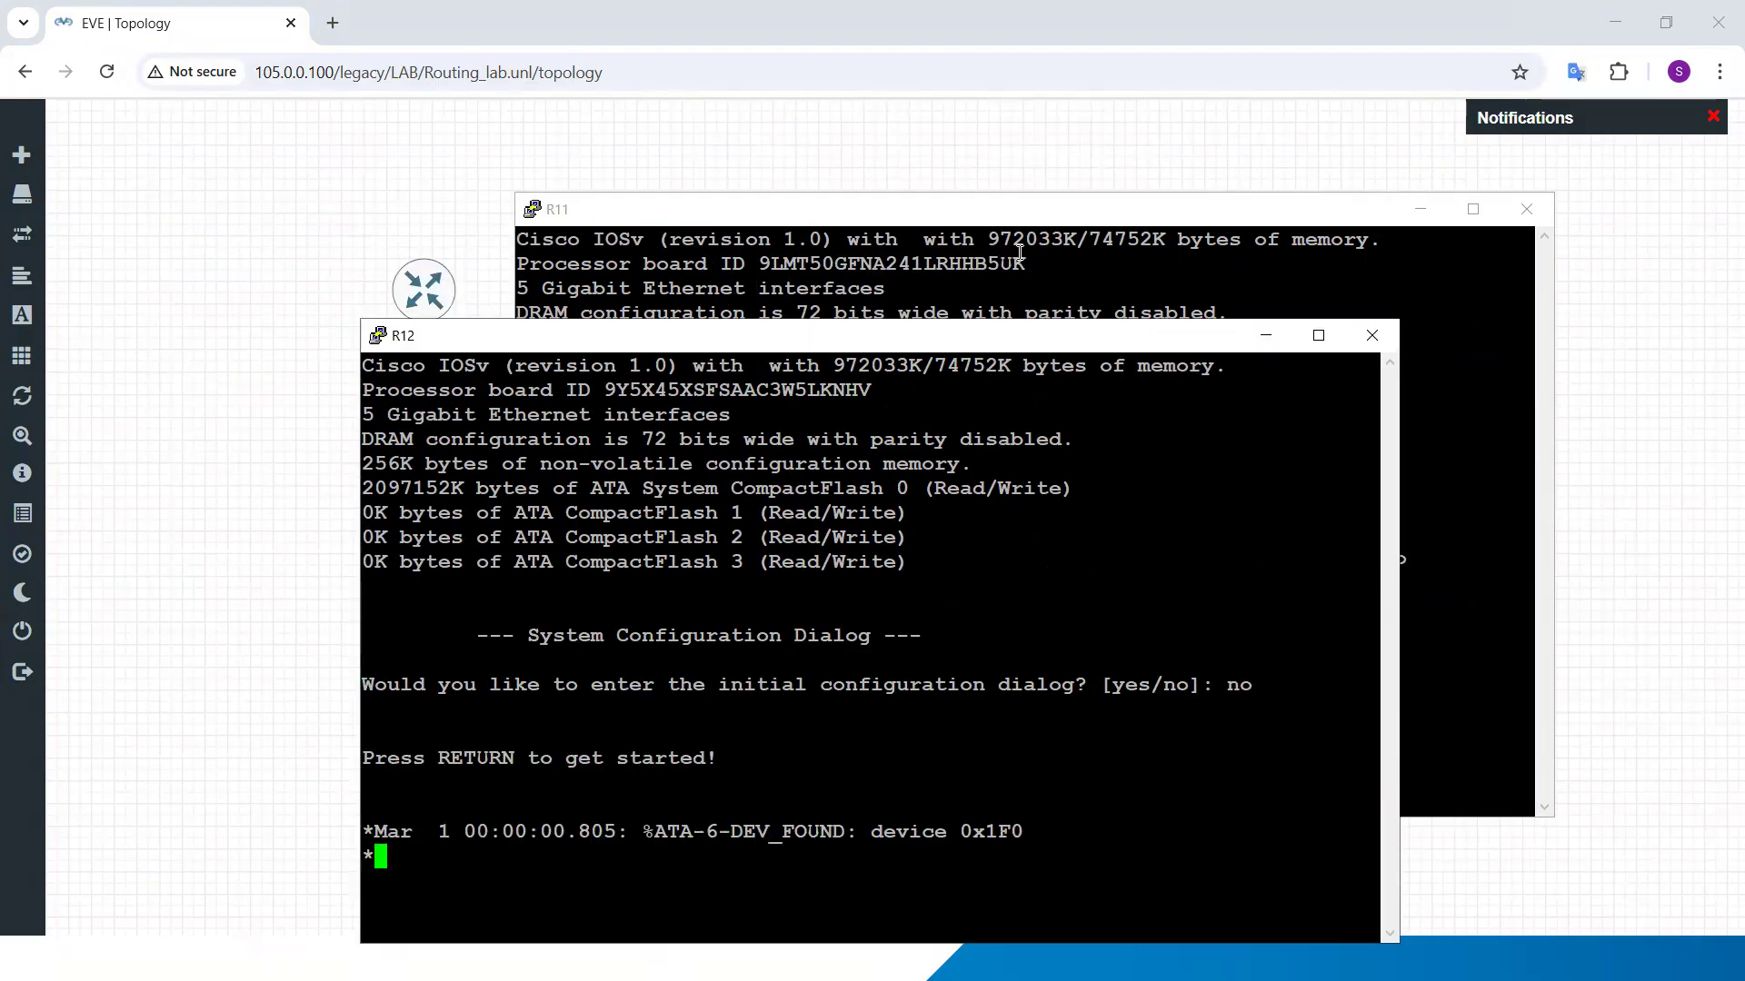
{"action": "left_click", "coordinate": [1016, 255]}
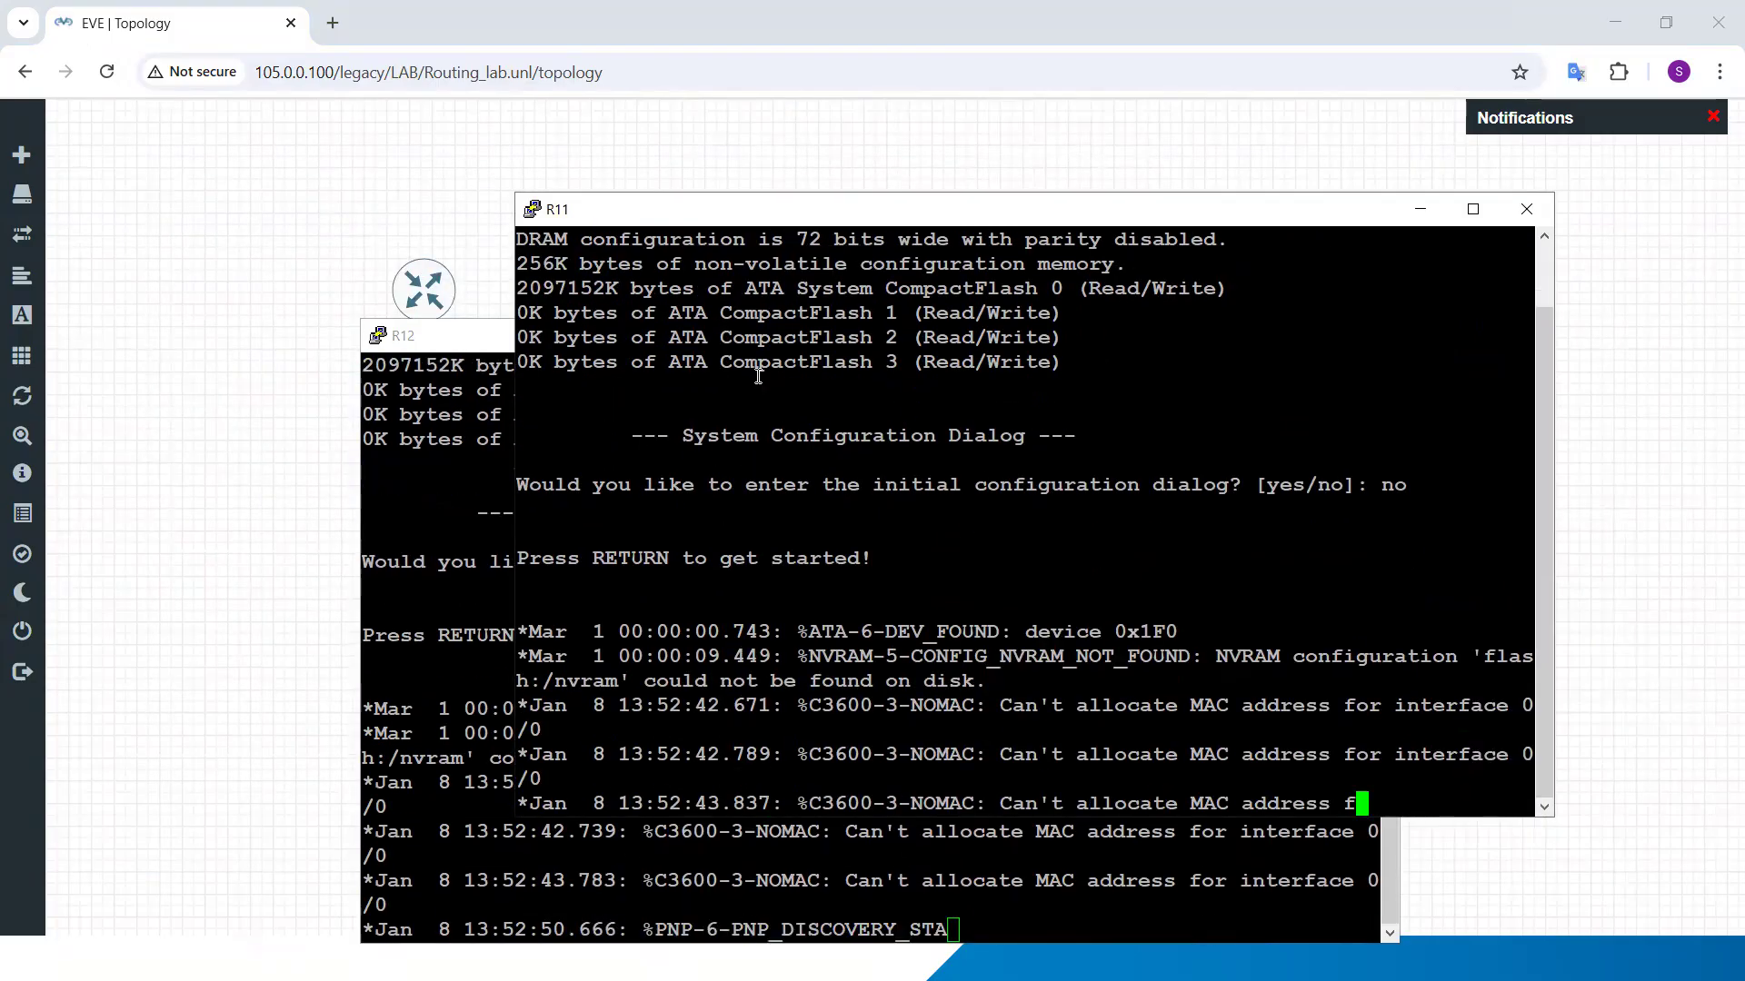
{"action": "left_click", "coordinate": [461, 425]}
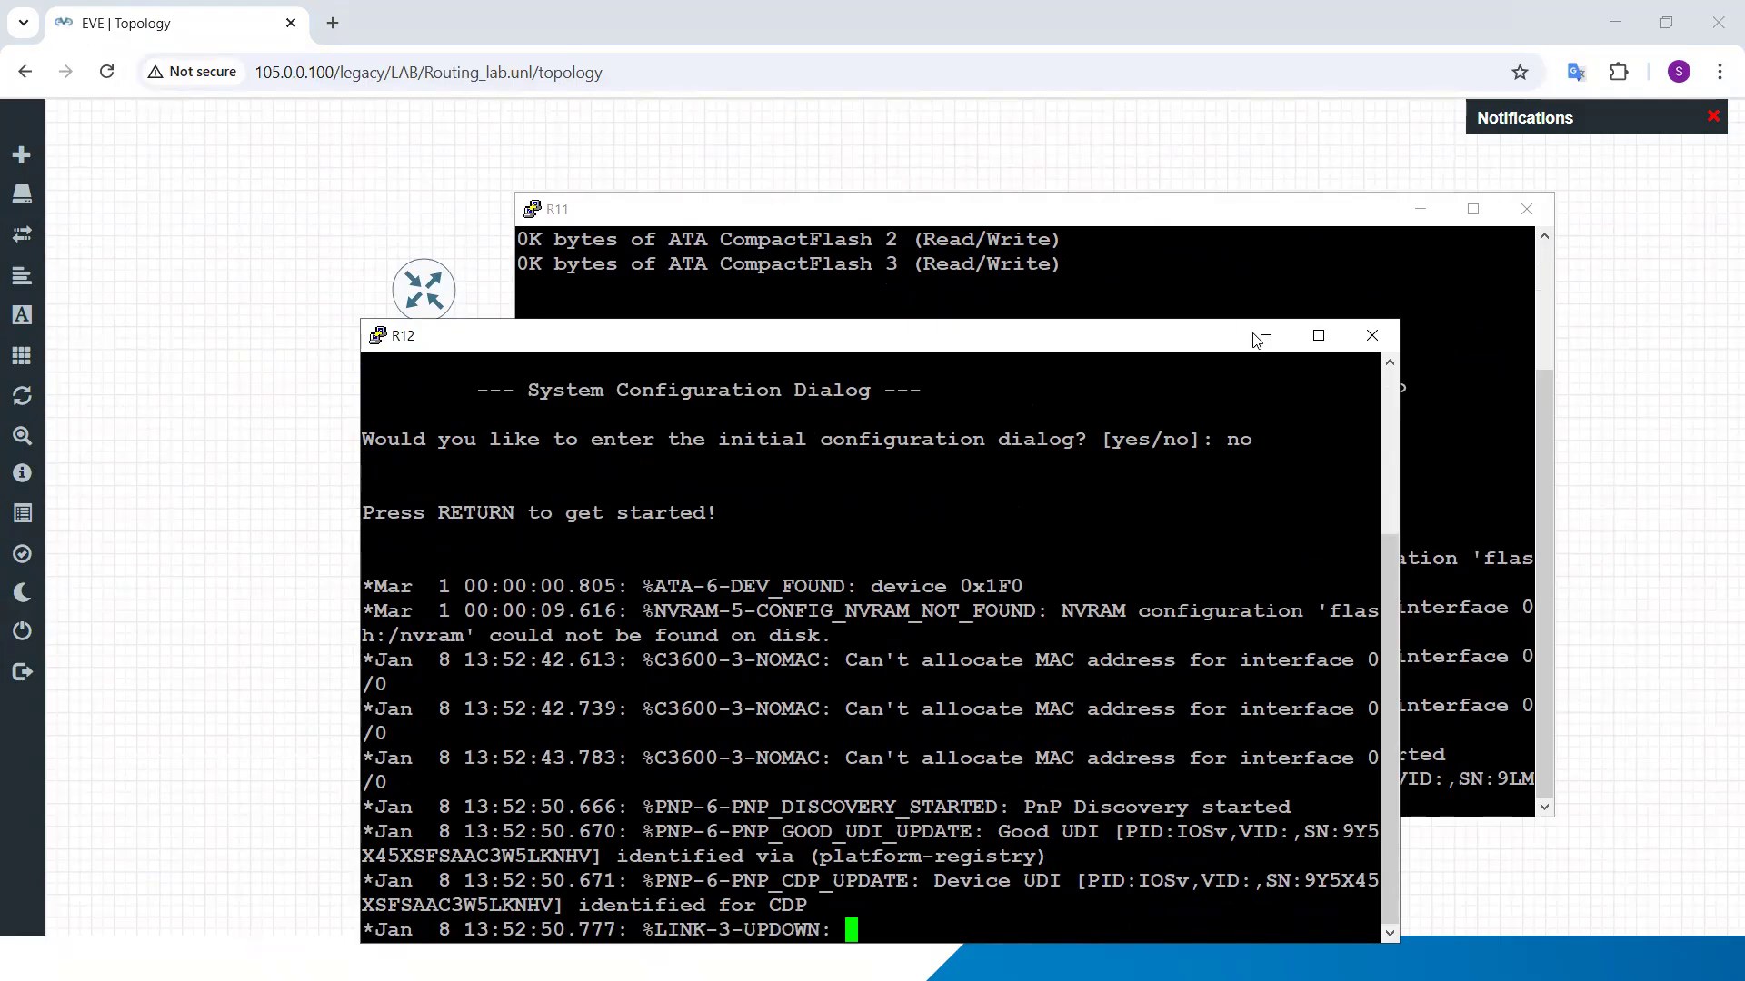
Step: Minimize the R12 console, move the R11 console clear of the routers, and enter privileged and global configuration mode (conf t) on R11
{"action": "left_click", "coordinate": [1265, 336]}
{"action": "left_click_drag", "start_coordinate": [1077, 217], "coordinate": [1305, 140]}
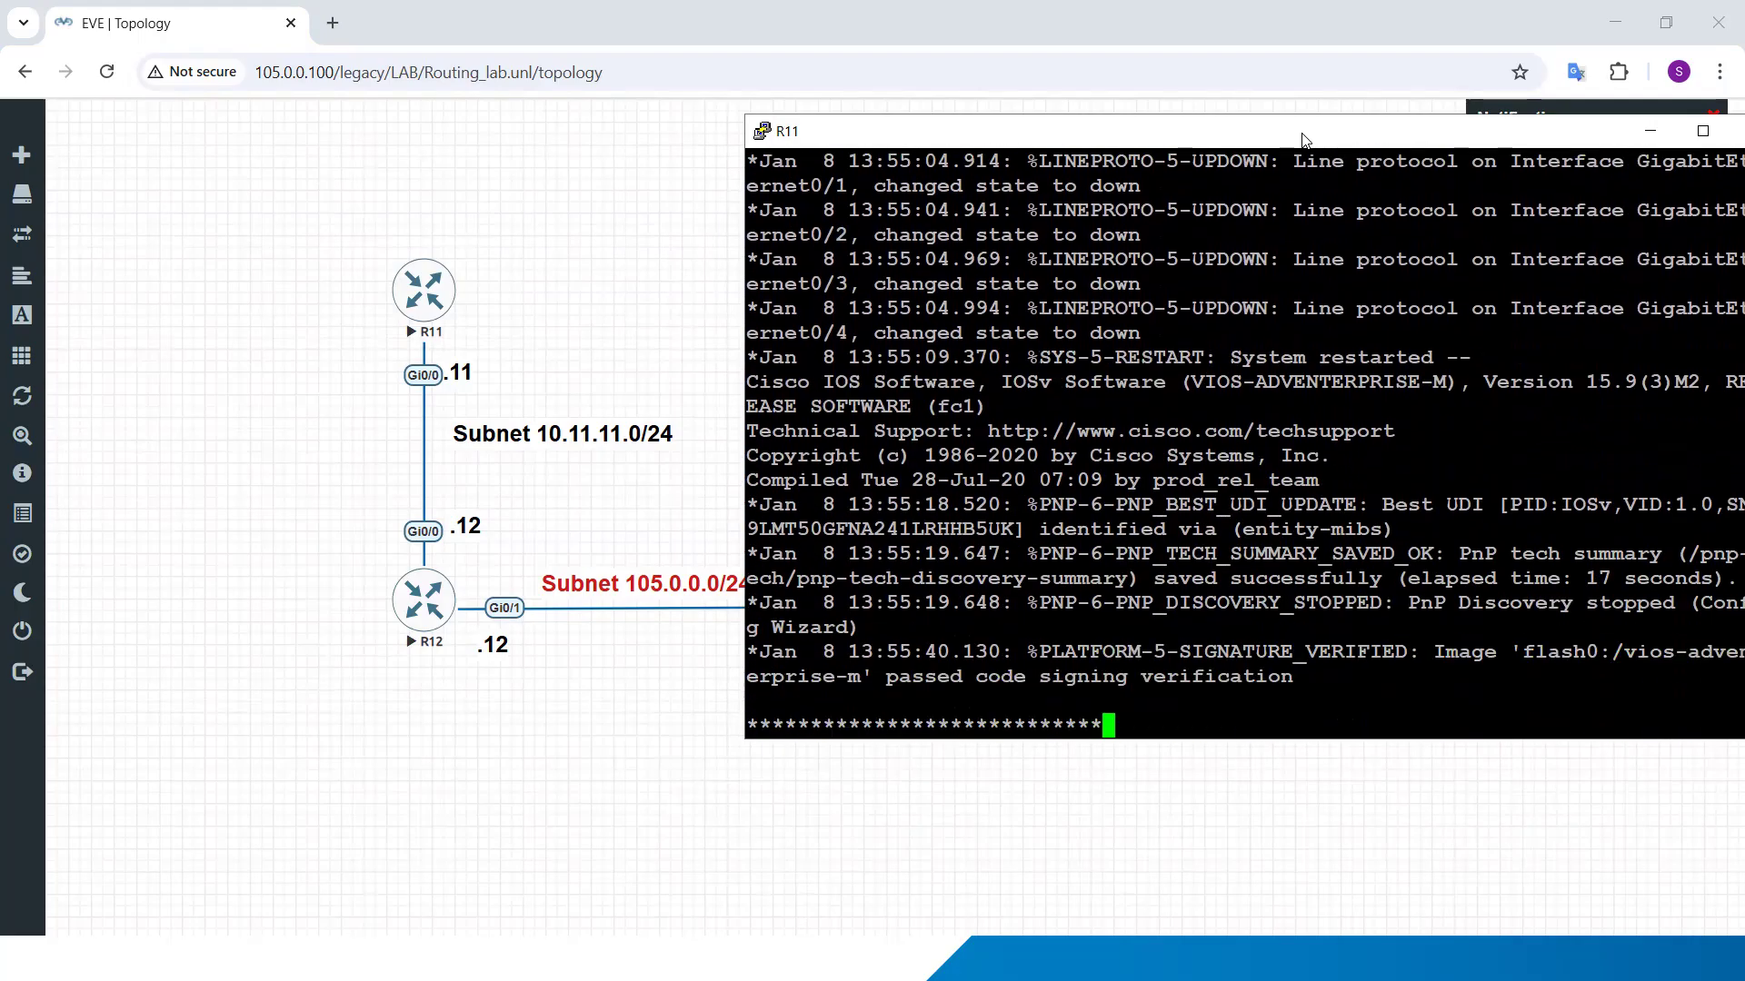
{"action": "key", "text": "Return"}
{"action": "key", "text": "Return"}
{"action": "key", "text": "Return"}
{"action": "key", "text": "Return"}
{"action": "key", "text": "Return"}
{"action": "key", "text": "Return"}
{"action": "key", "text": "Return"}
{"action": "key", "text": "Return"}
{"action": "key", "text": "Return"}
{"action": "type", "text": "en"}
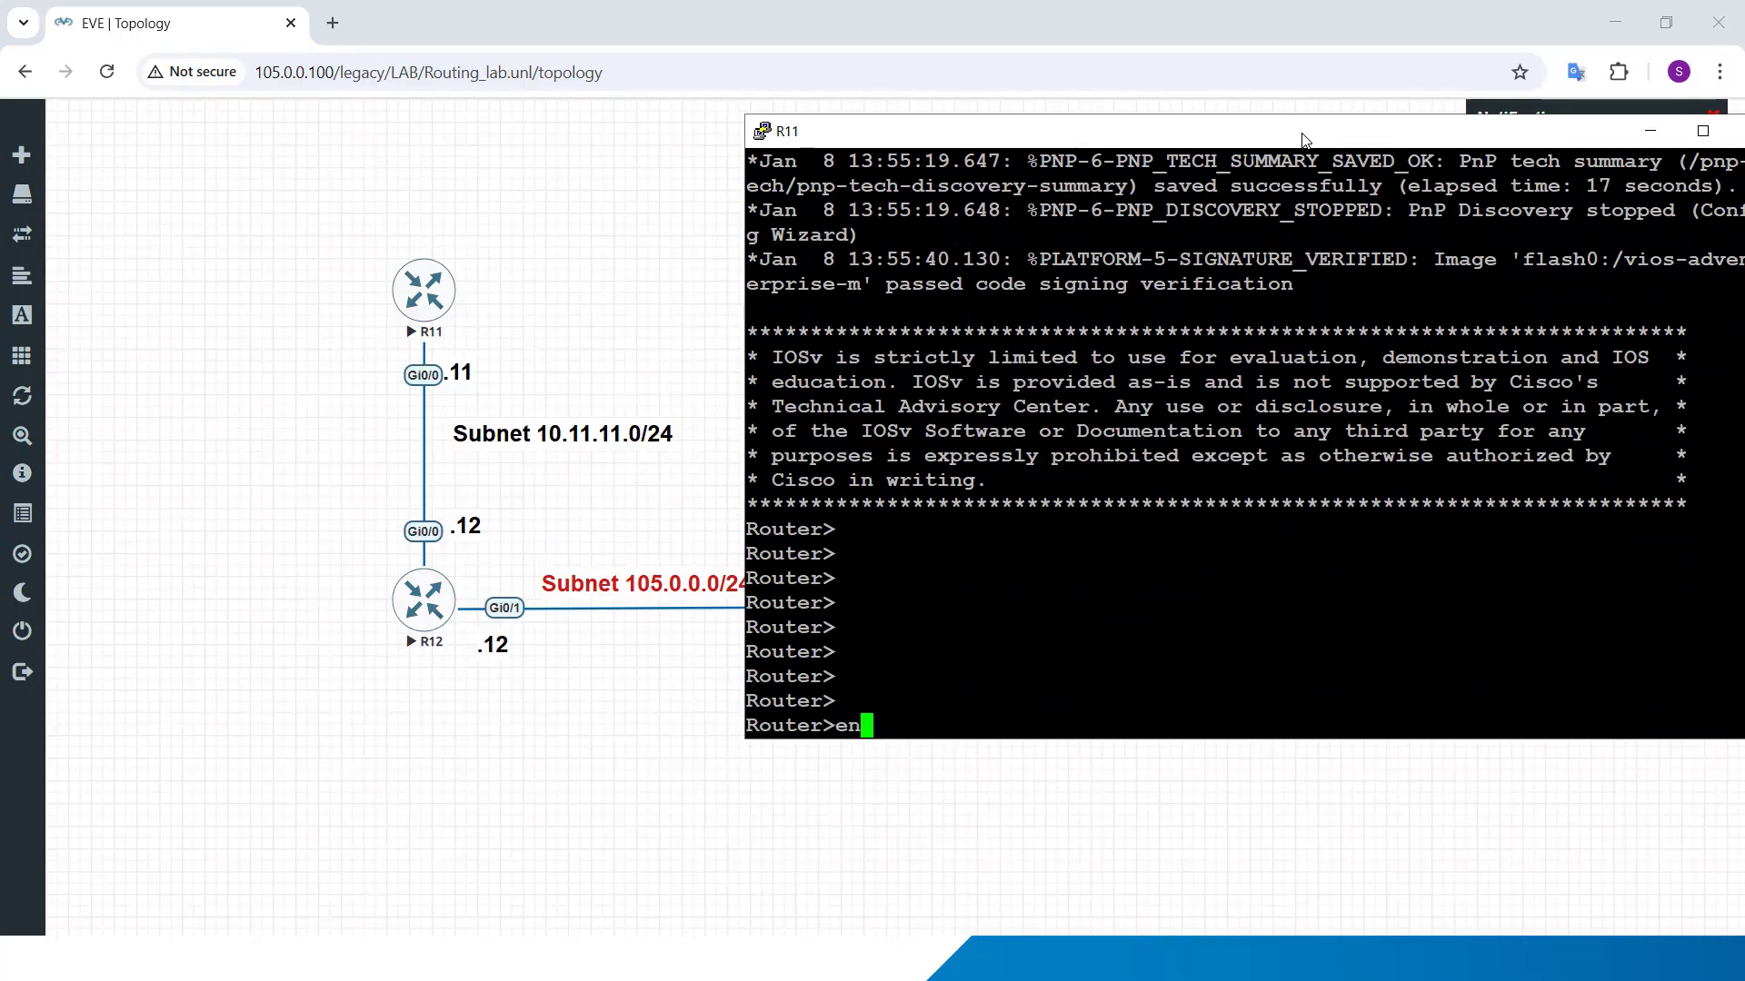
{"action": "key", "text": "Return"}
{"action": "type", "text": "conf y"}
{"action": "key", "text": "Return"}
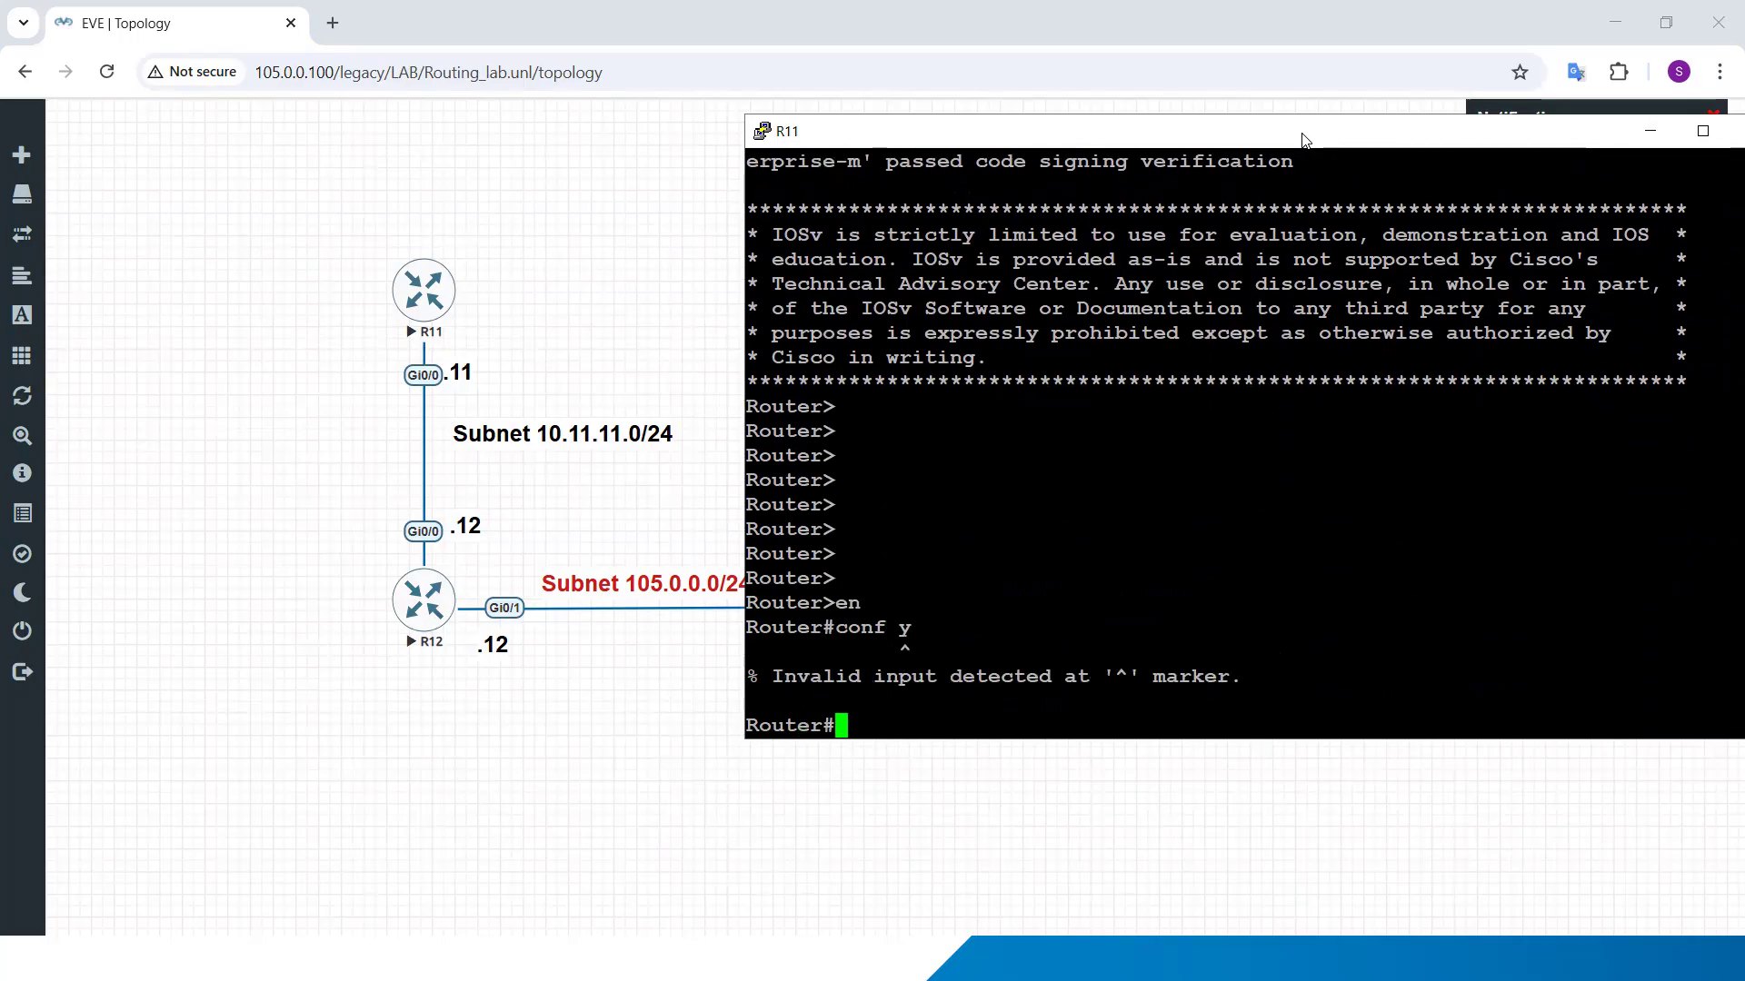
{"action": "type", "text": "conf t"}
{"action": "key", "text": "Return"}
Step: Set the hostname of the first router to R11
{"action": "key", "text": "Return"}
{"action": "type", "text": "ho"}
{"action": "key", "text": "Return"}
{"action": "type", "text": "hostname R1"}
{"action": "key", "text": "Return"}
{"action": "key", "text": "Return"}
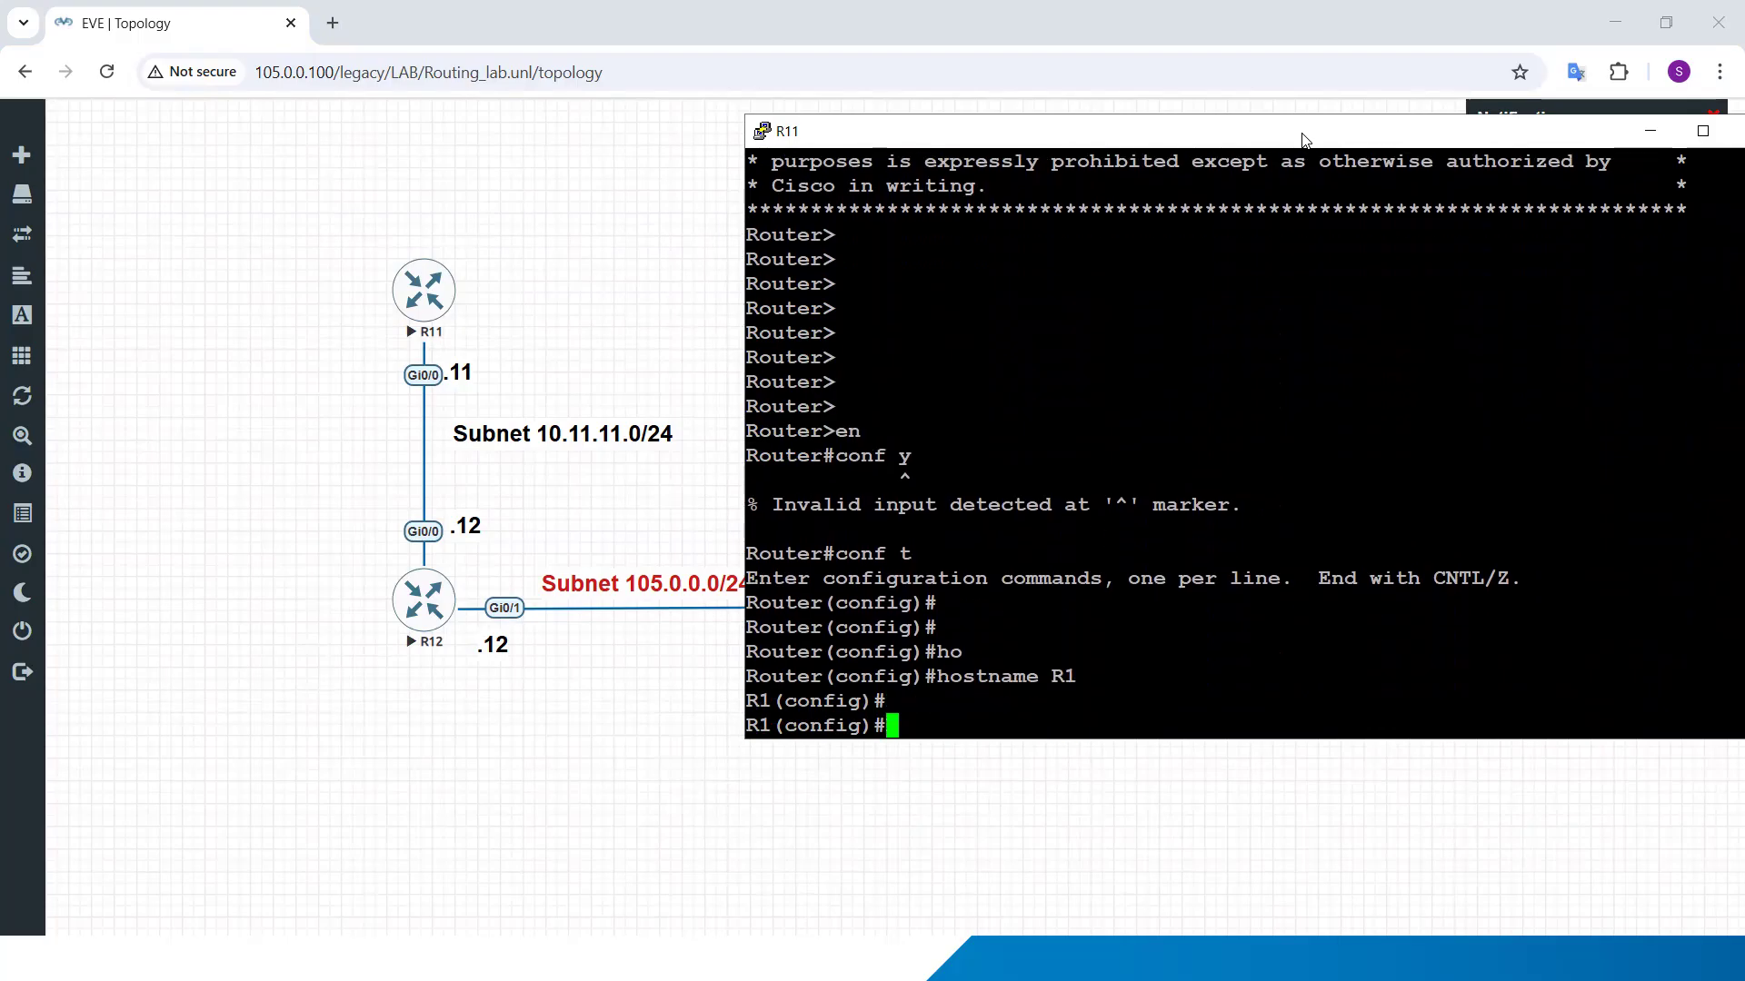
{"action": "key", "text": "Up"}
{"action": "type", "text": "1"}
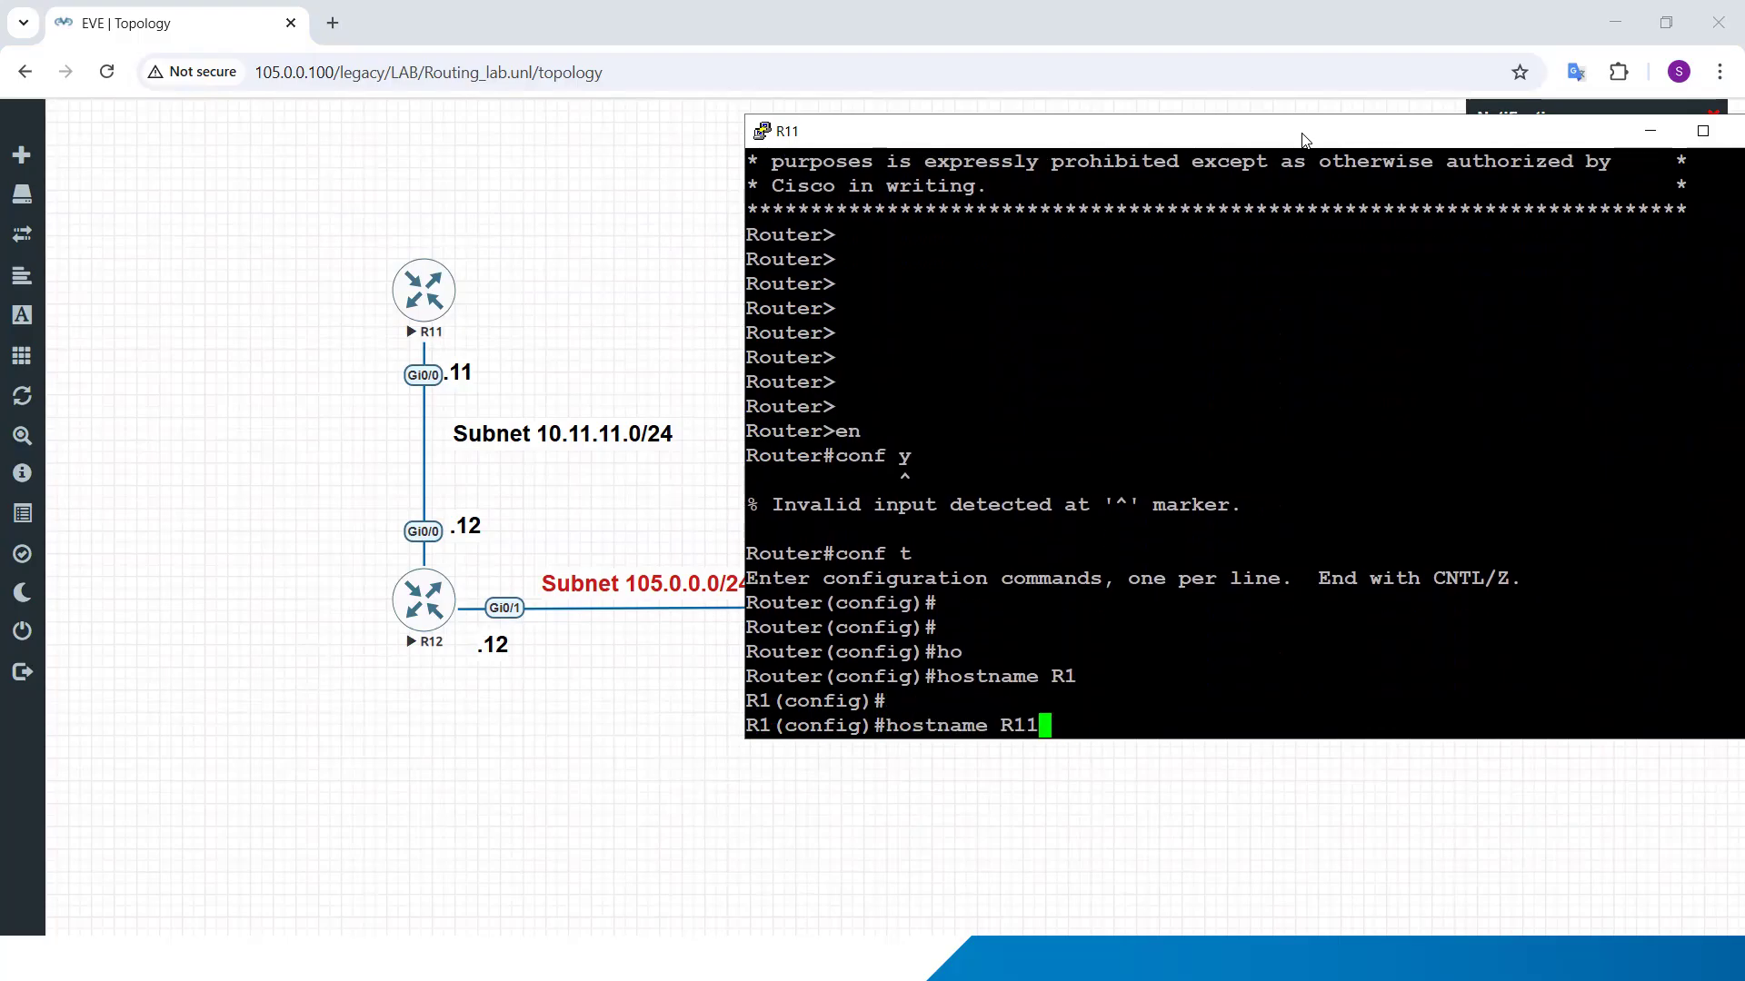
{"action": "key", "text": "Return"}
Step: Configure R11 interface g0/0 with IP address 10.11.11.11 255.255.255.0 and enable it with no shutdown
{"action": "type", "text": "int g0/0"}
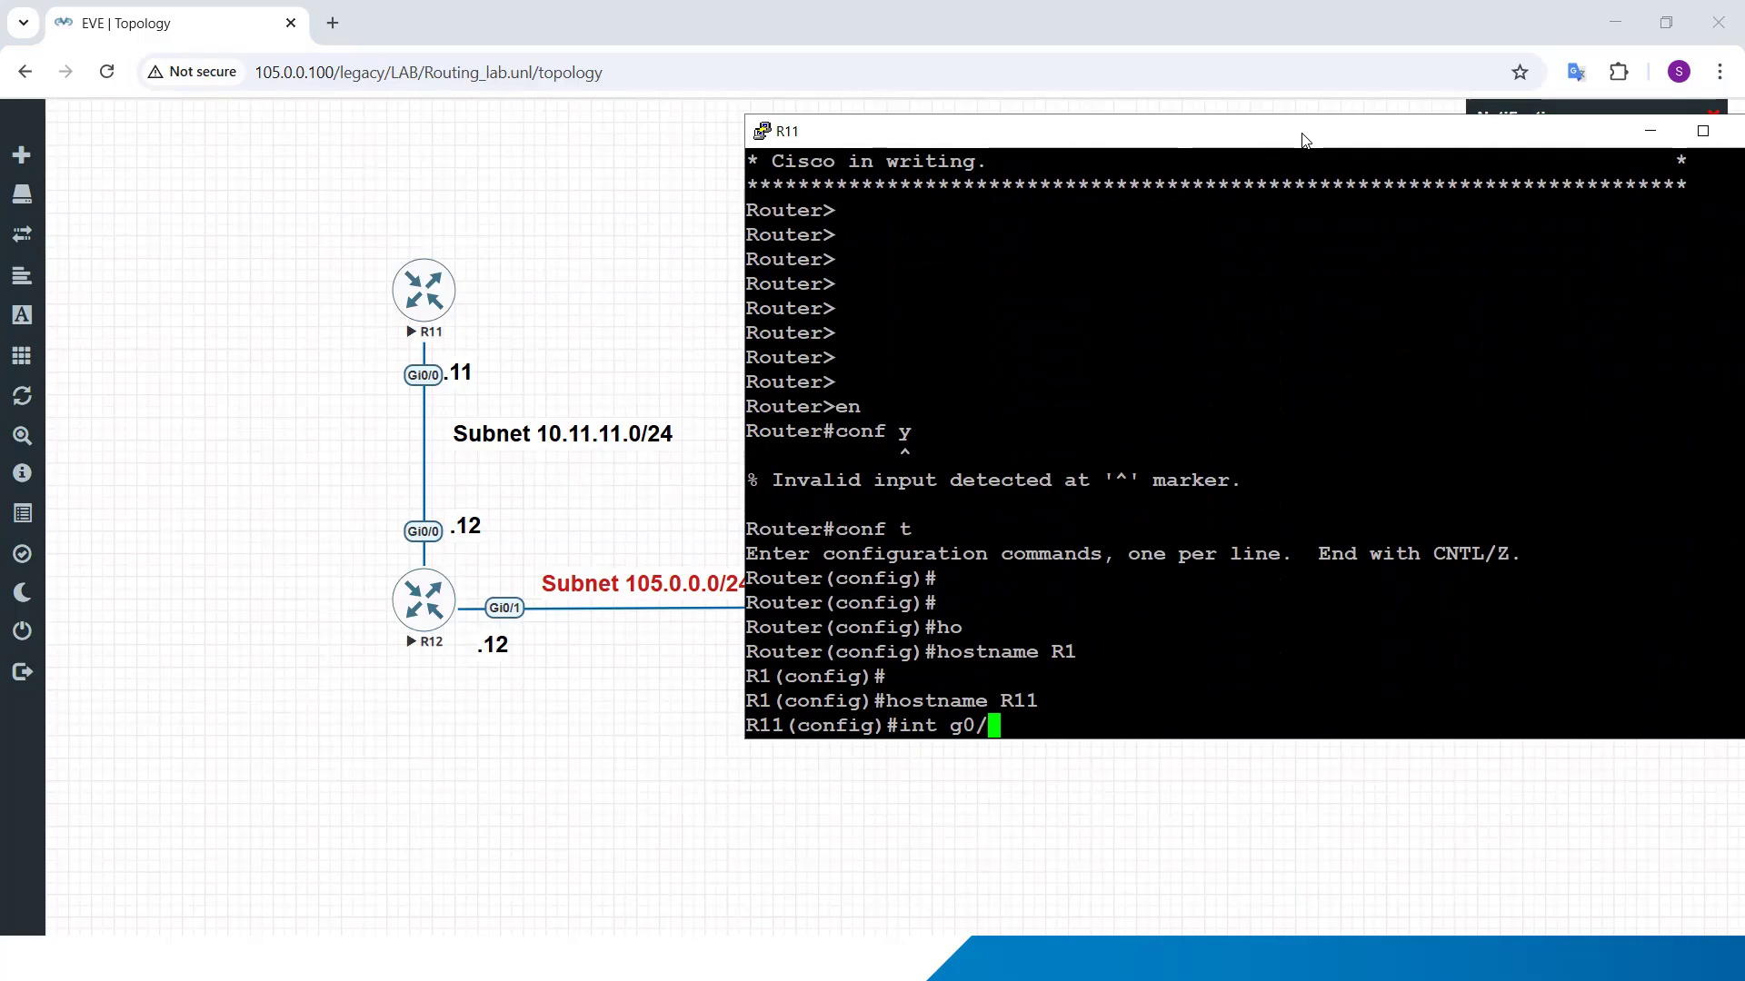
{"action": "key", "text": "Return"}
{"action": "type", "text": "ip add 10.11."}
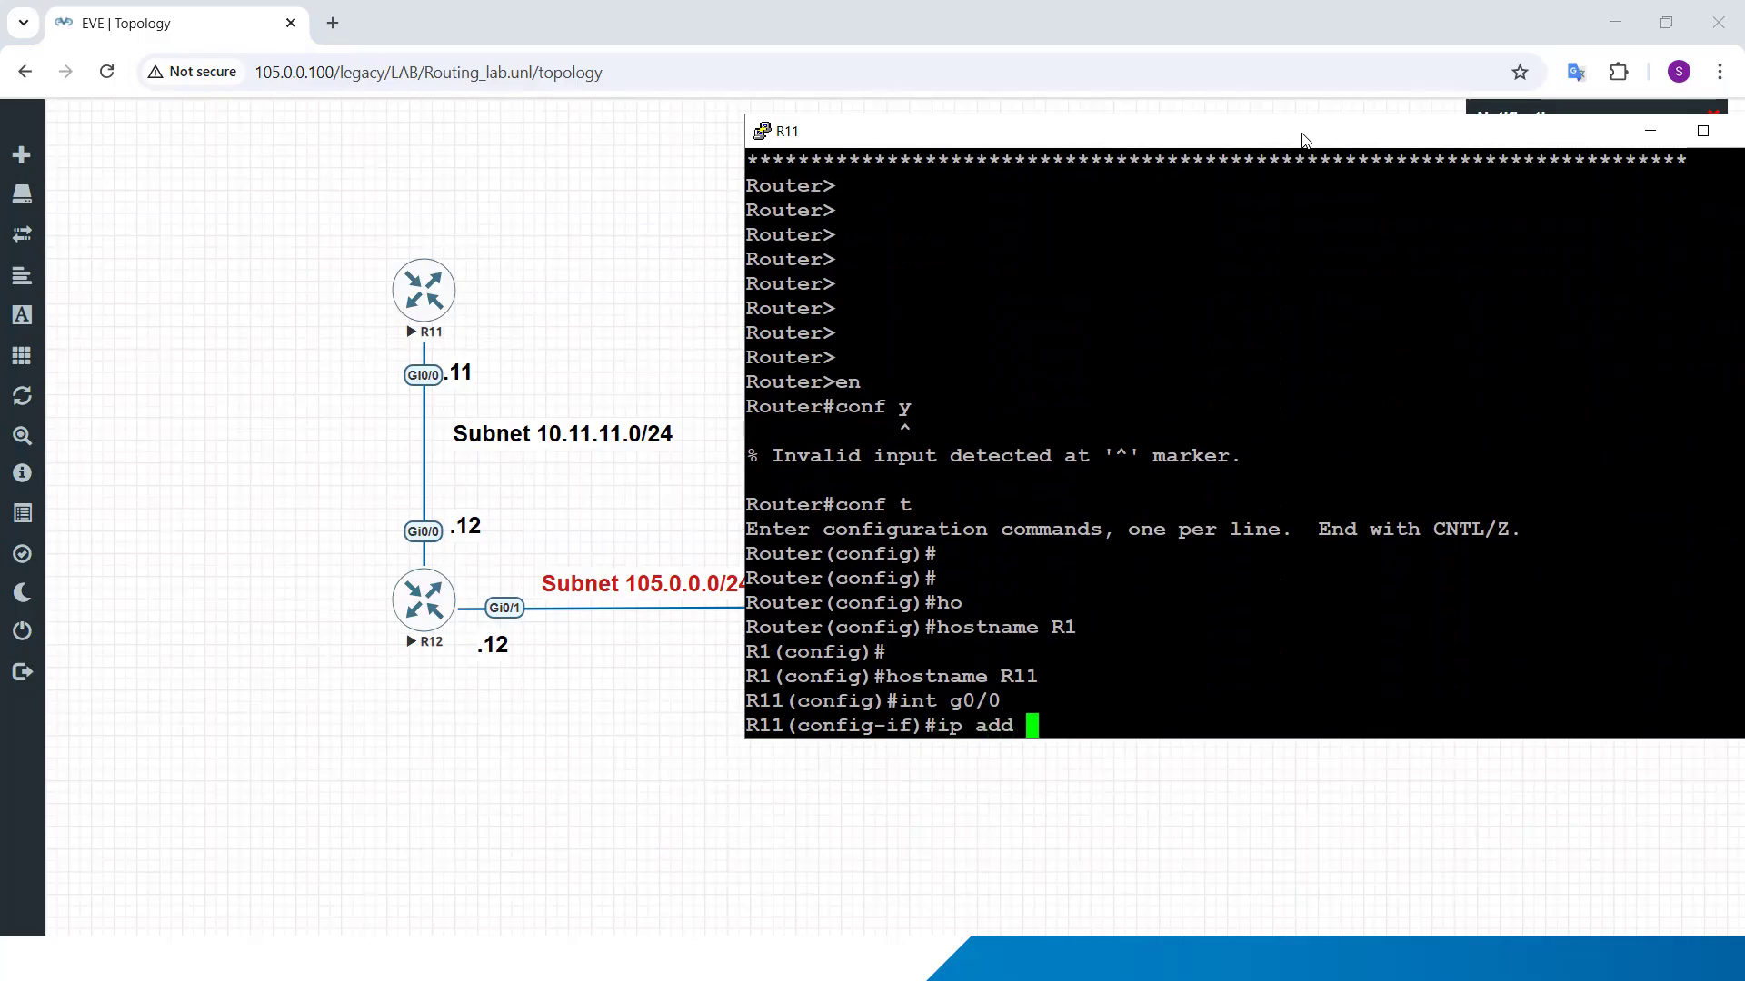
{"action": "type", "text": "11.11 255.255.255.0"}
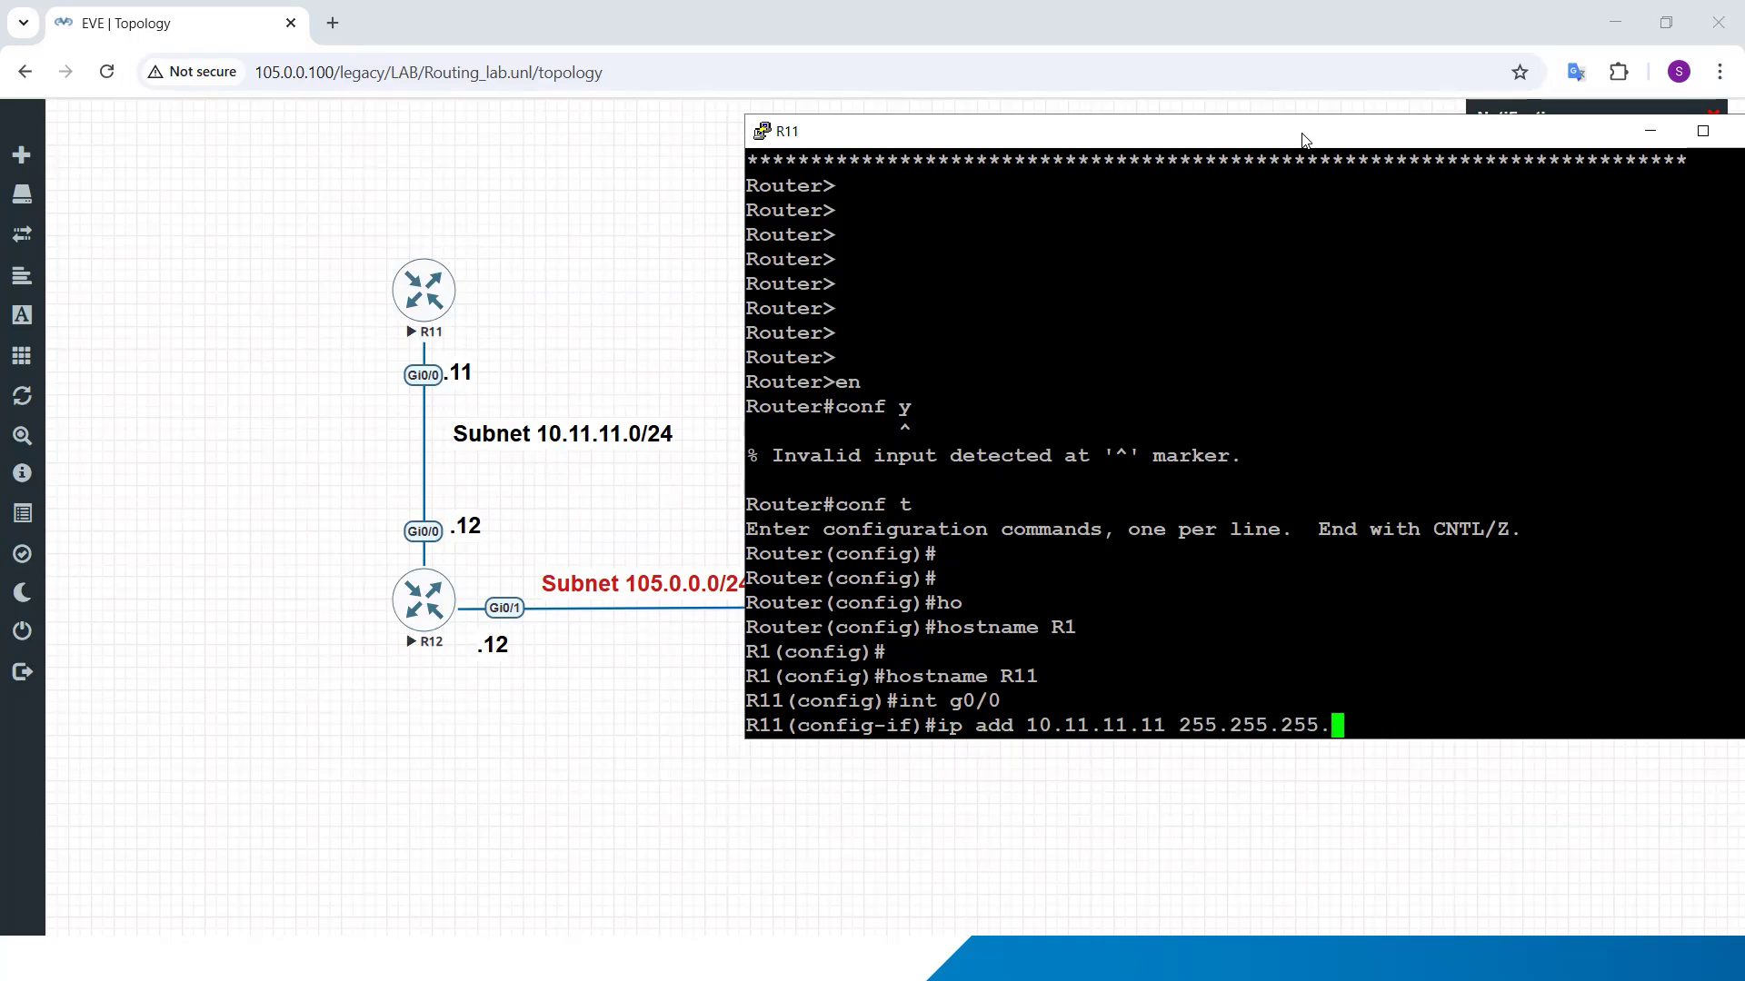
{"action": "key", "text": "Return"}
{"action": "type", "text": "no sh"}
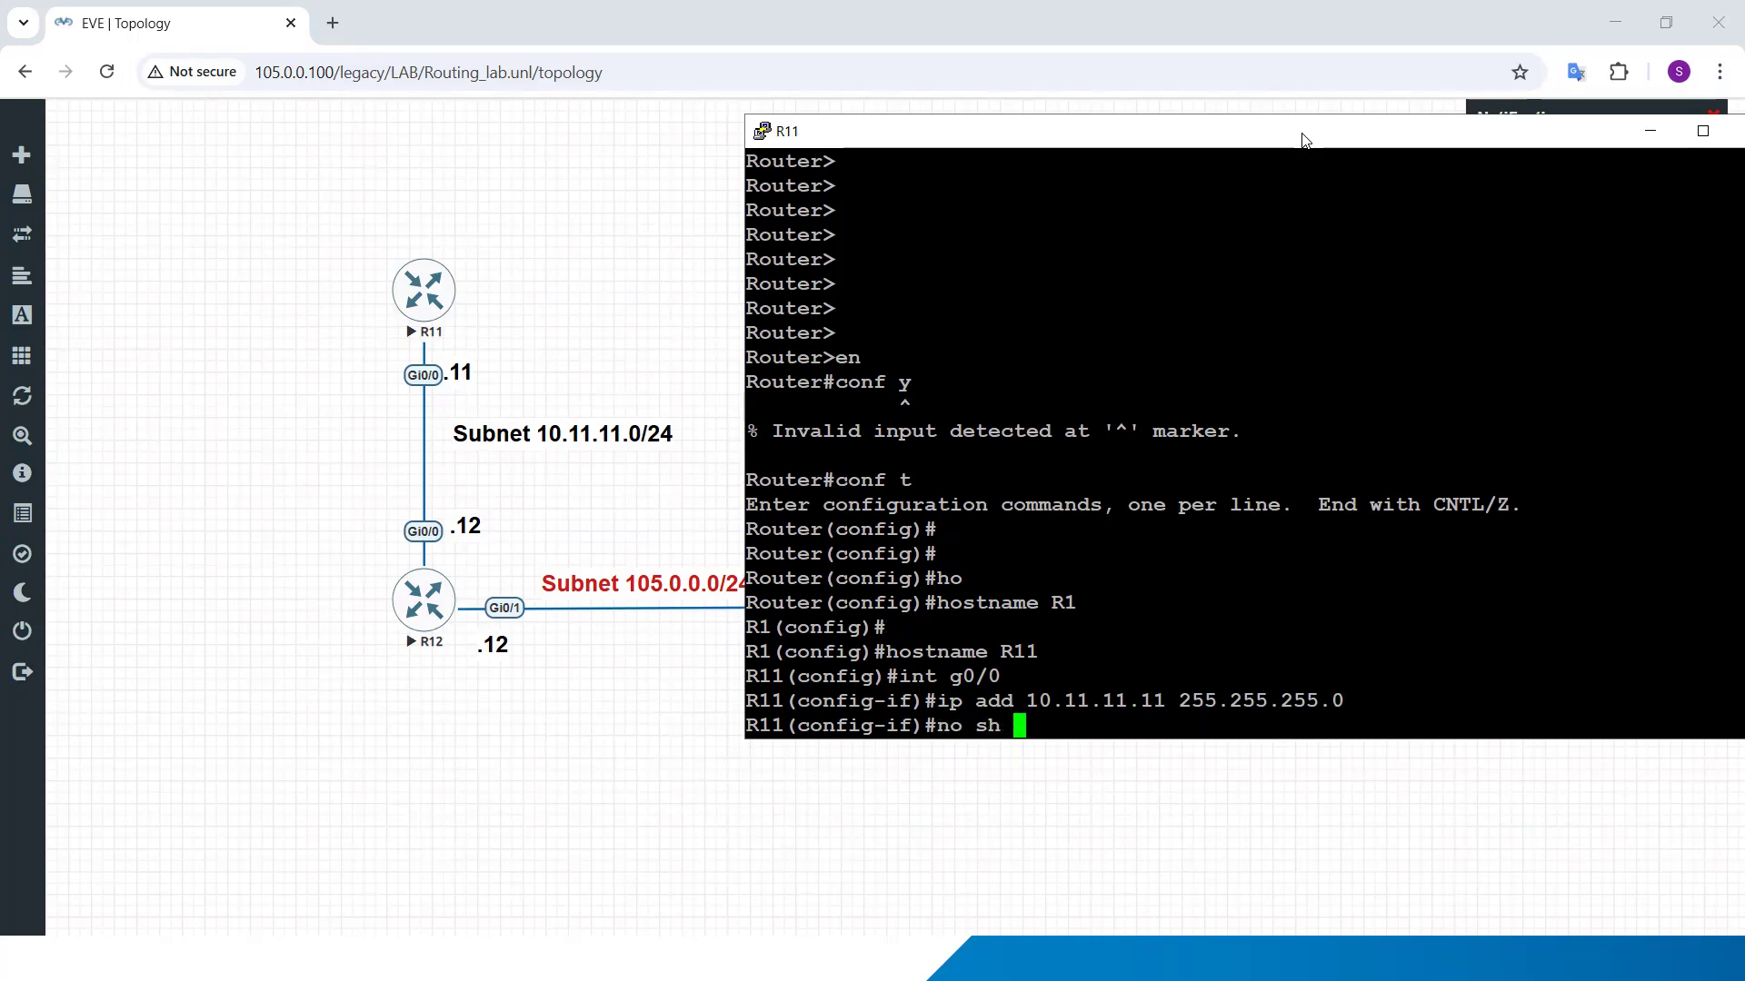
{"action": "key", "text": "Return"}
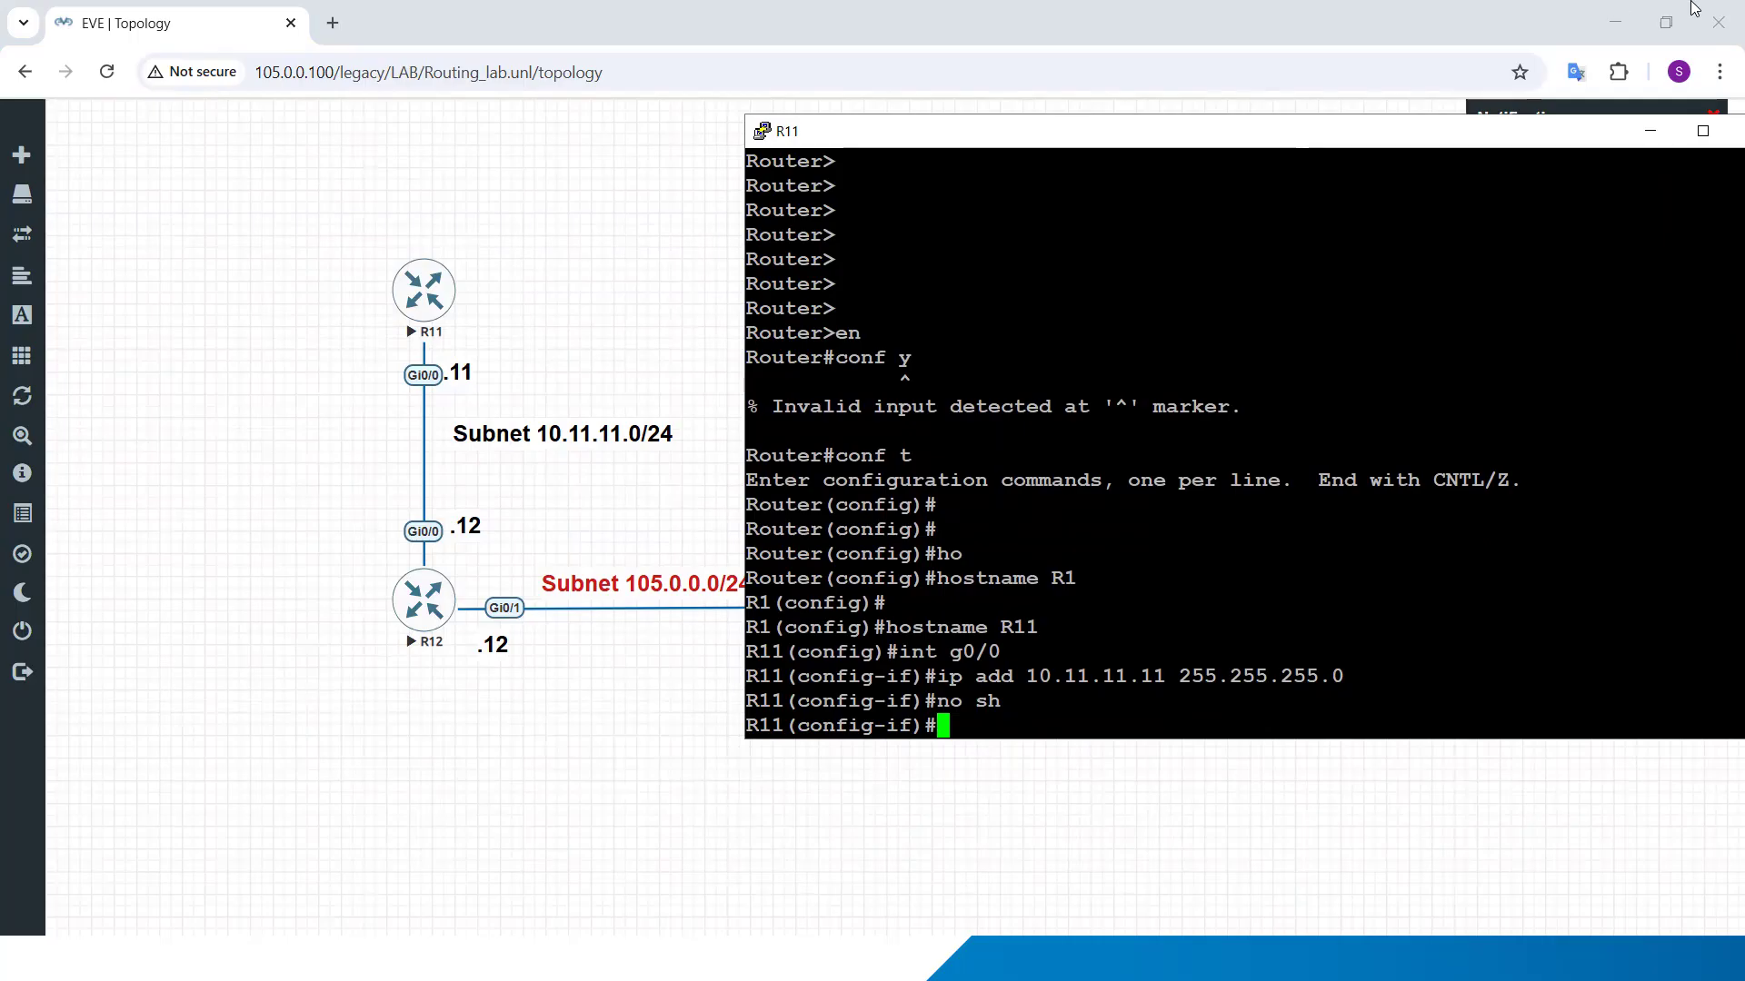
Step: Exit configuration mode on R11, issue the write command to save the configuration, and minimize its console
{"action": "type", "text": "end"}
{"action": "key", "text": "Return"}
{"action": "type", "text": "w"}
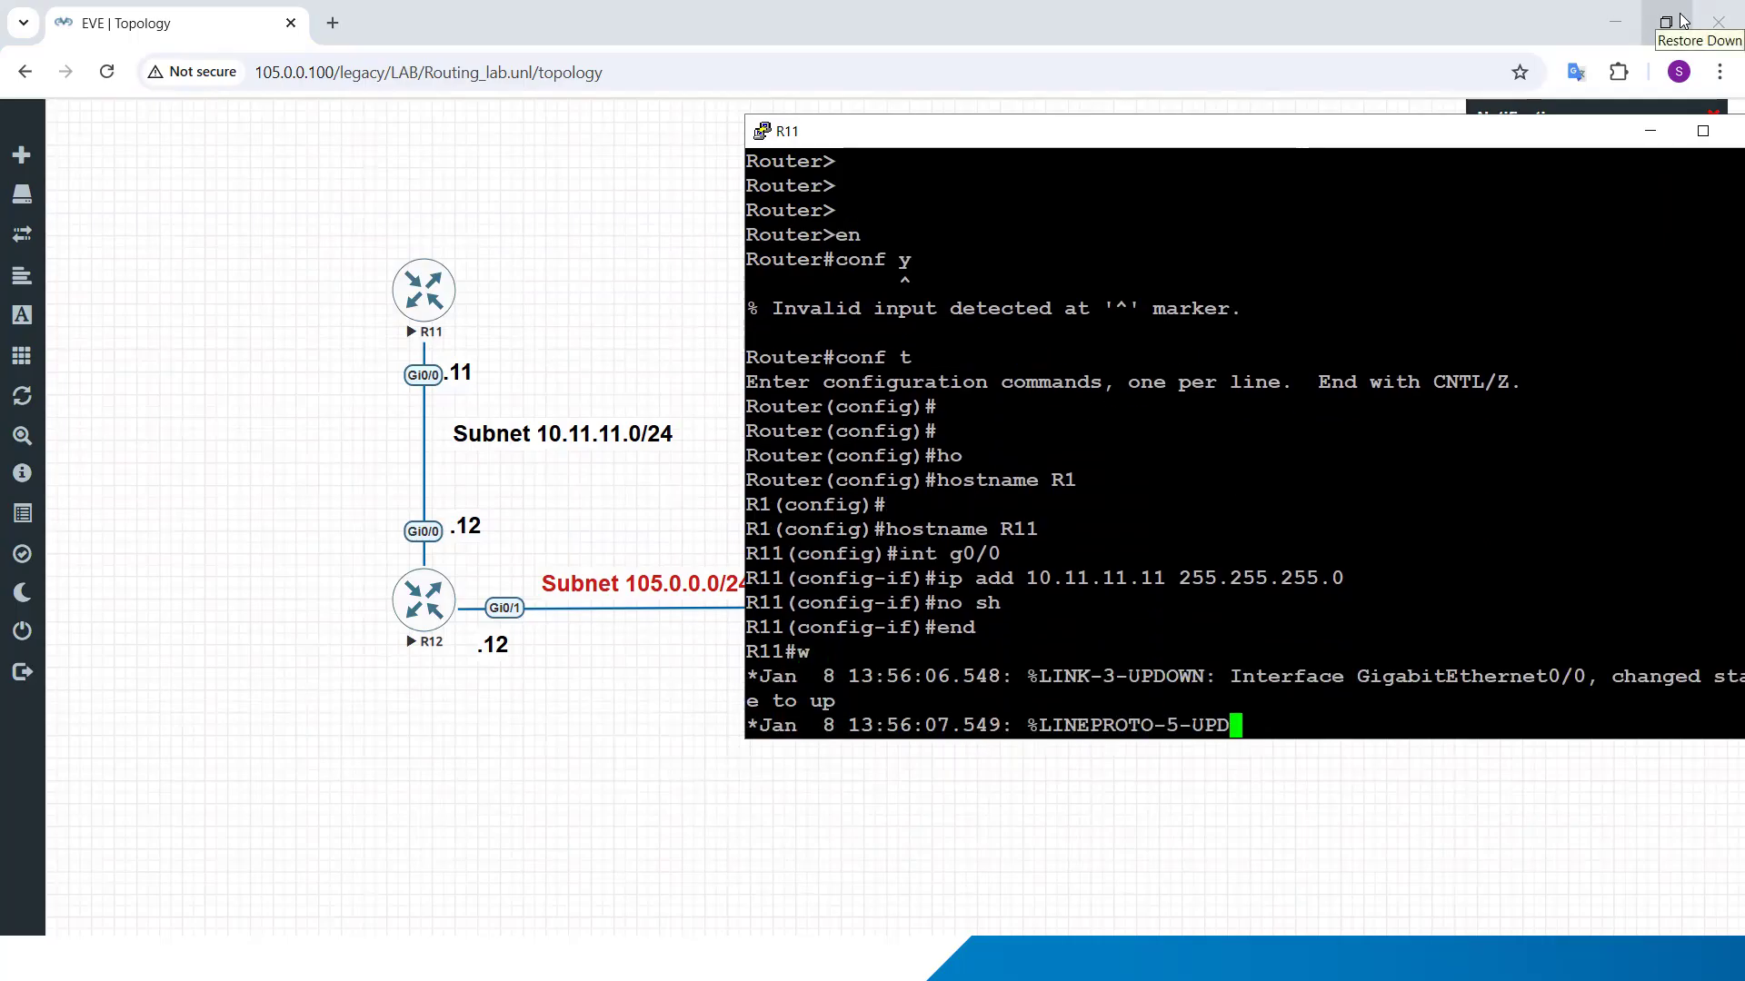
{"action": "key", "text": "Return"}
{"action": "left_click", "coordinate": [1651, 145]}
Step: Bring up the R12 console, move it clear of the routers, and enter privileged and global configuration mode (conf t)
{"action": "key", "text": "super"}
{"action": "mouse_move", "coordinate": [918, 957]}
{"action": "left_click", "coordinate": [1016, 858]}
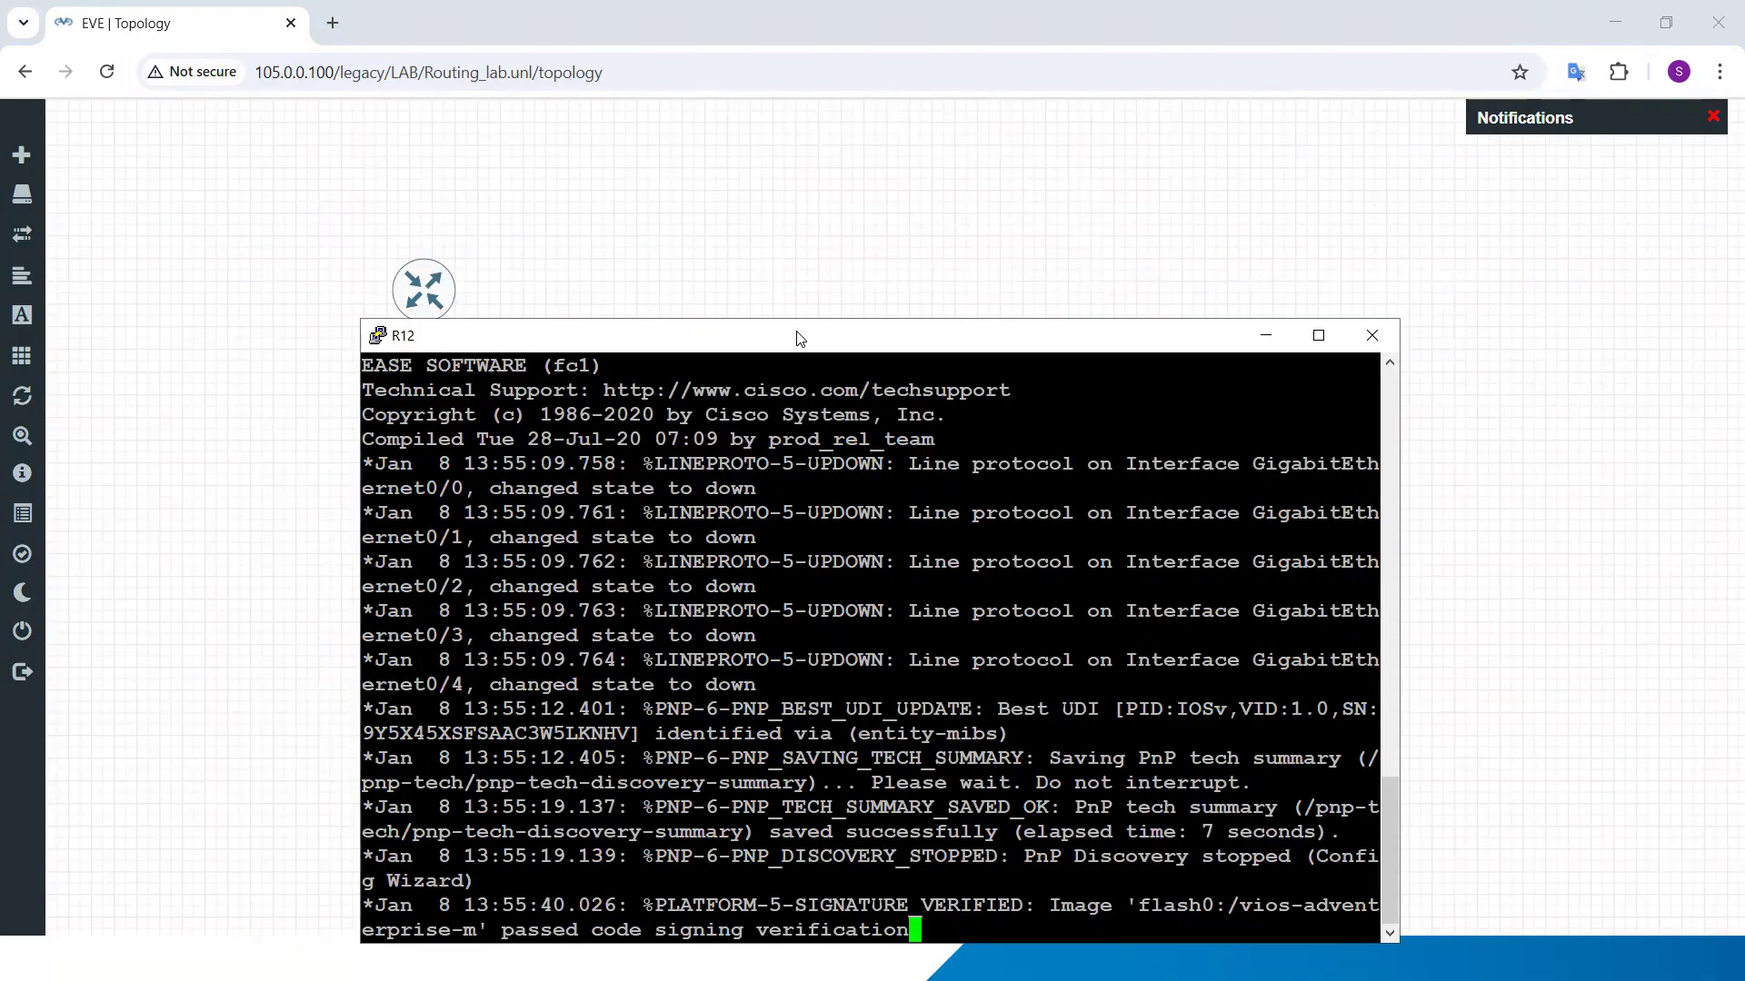
{"action": "left_click_drag", "start_coordinate": [798, 339], "coordinate": [1057, 164]}
{"action": "key", "text": "Return"}
{"action": "key", "text": "Return"}
{"action": "key", "text": "Return"}
{"action": "key", "text": "Return"}
{"action": "key", "text": "Return"}
{"action": "key", "text": "Return"}
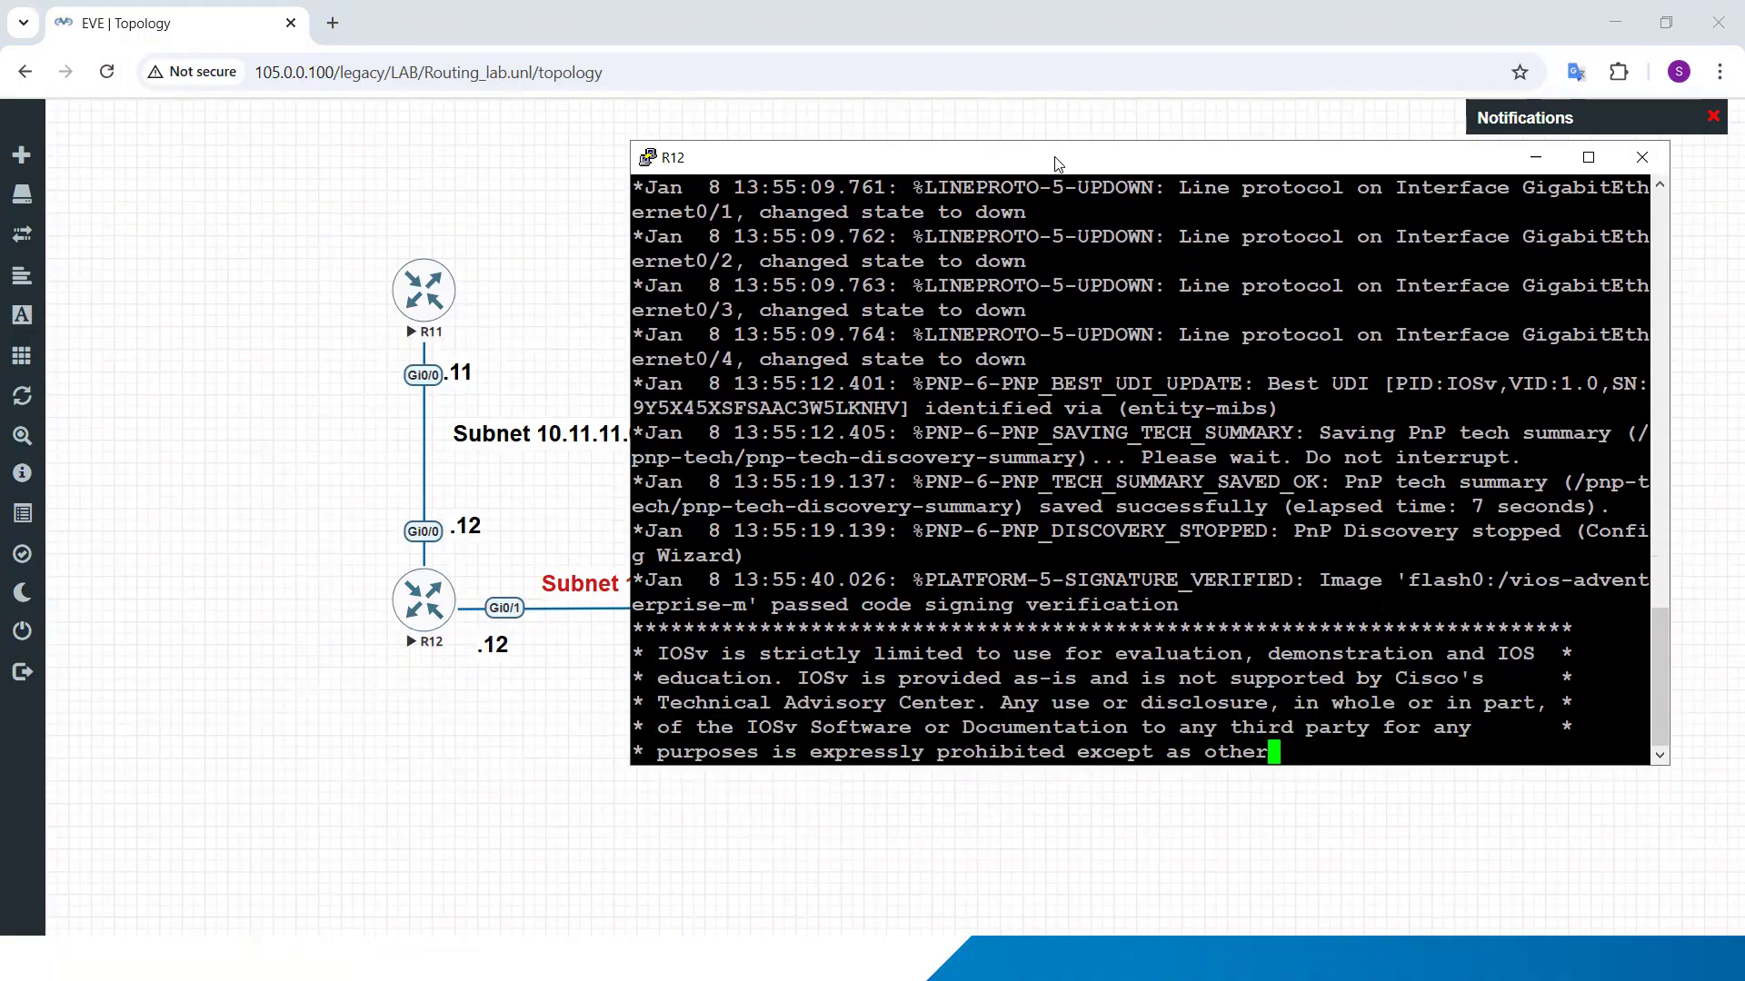
{"action": "type", "text": "en"}
{"action": "key", "text": "Return"}
{"action": "type", "text": "conf t"}
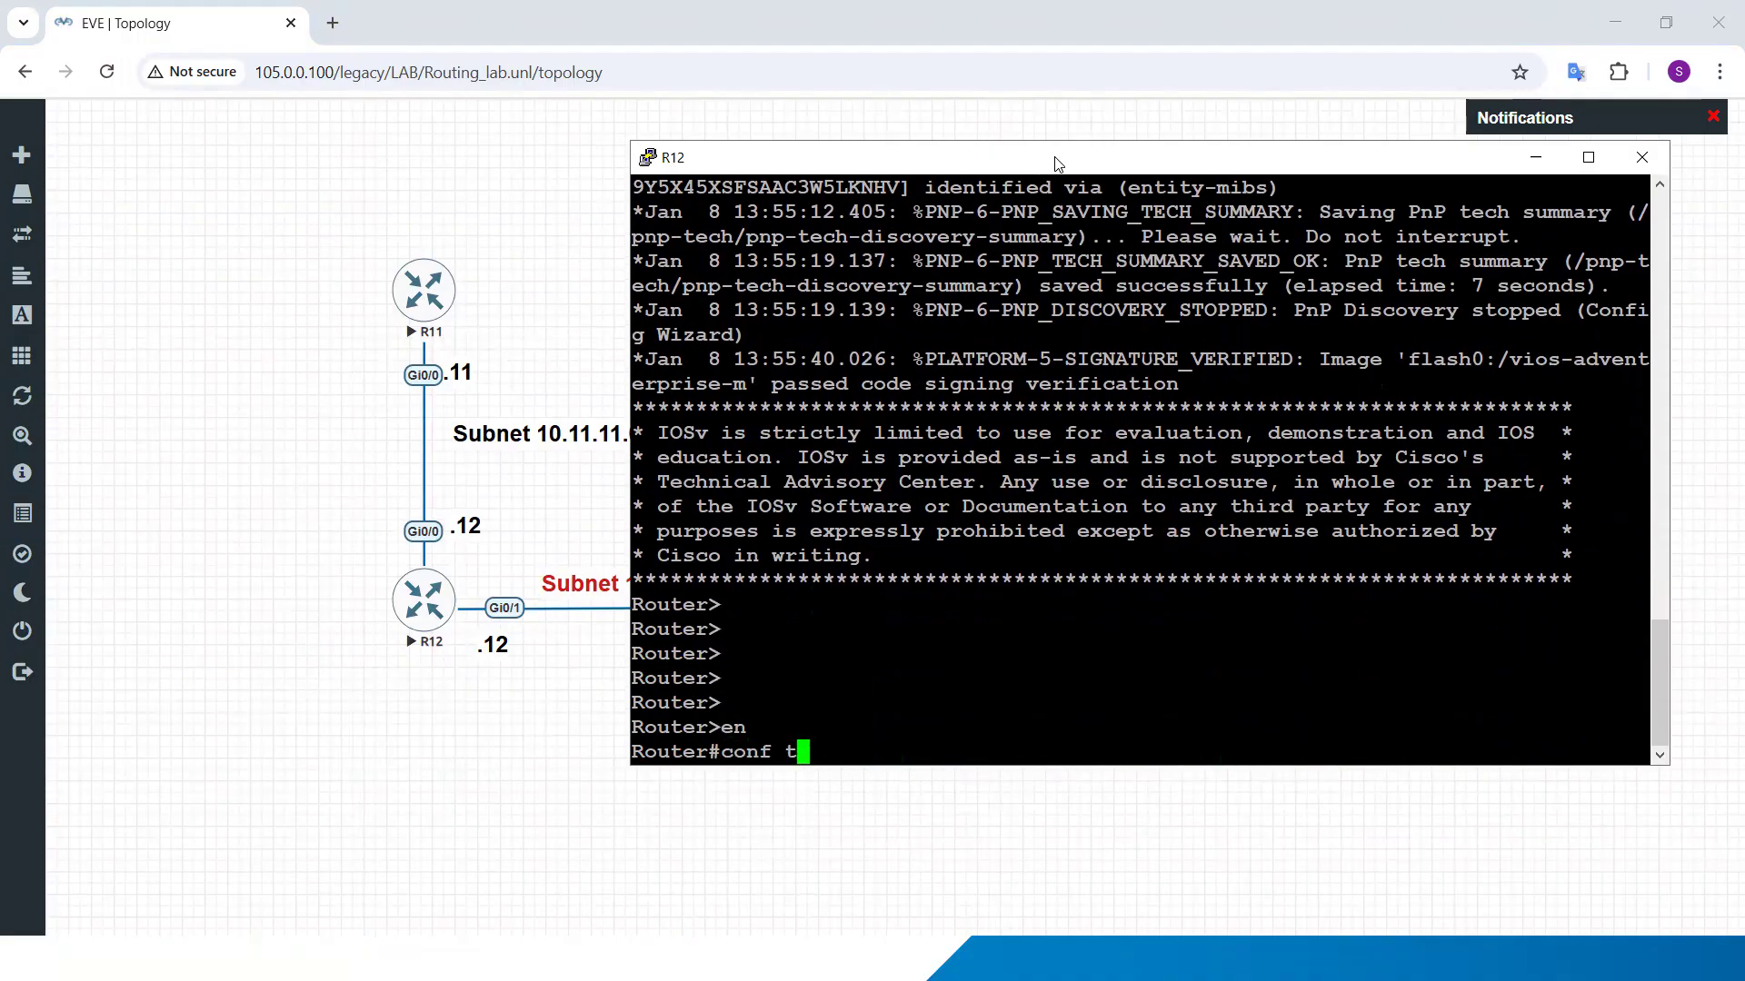
{"action": "key", "text": "Return"}
Step: Set the hostname of the second router to R12
{"action": "type", "text": "ho"}
{"action": "key", "text": "Tab"}
{"action": "type", "text": "R12"}
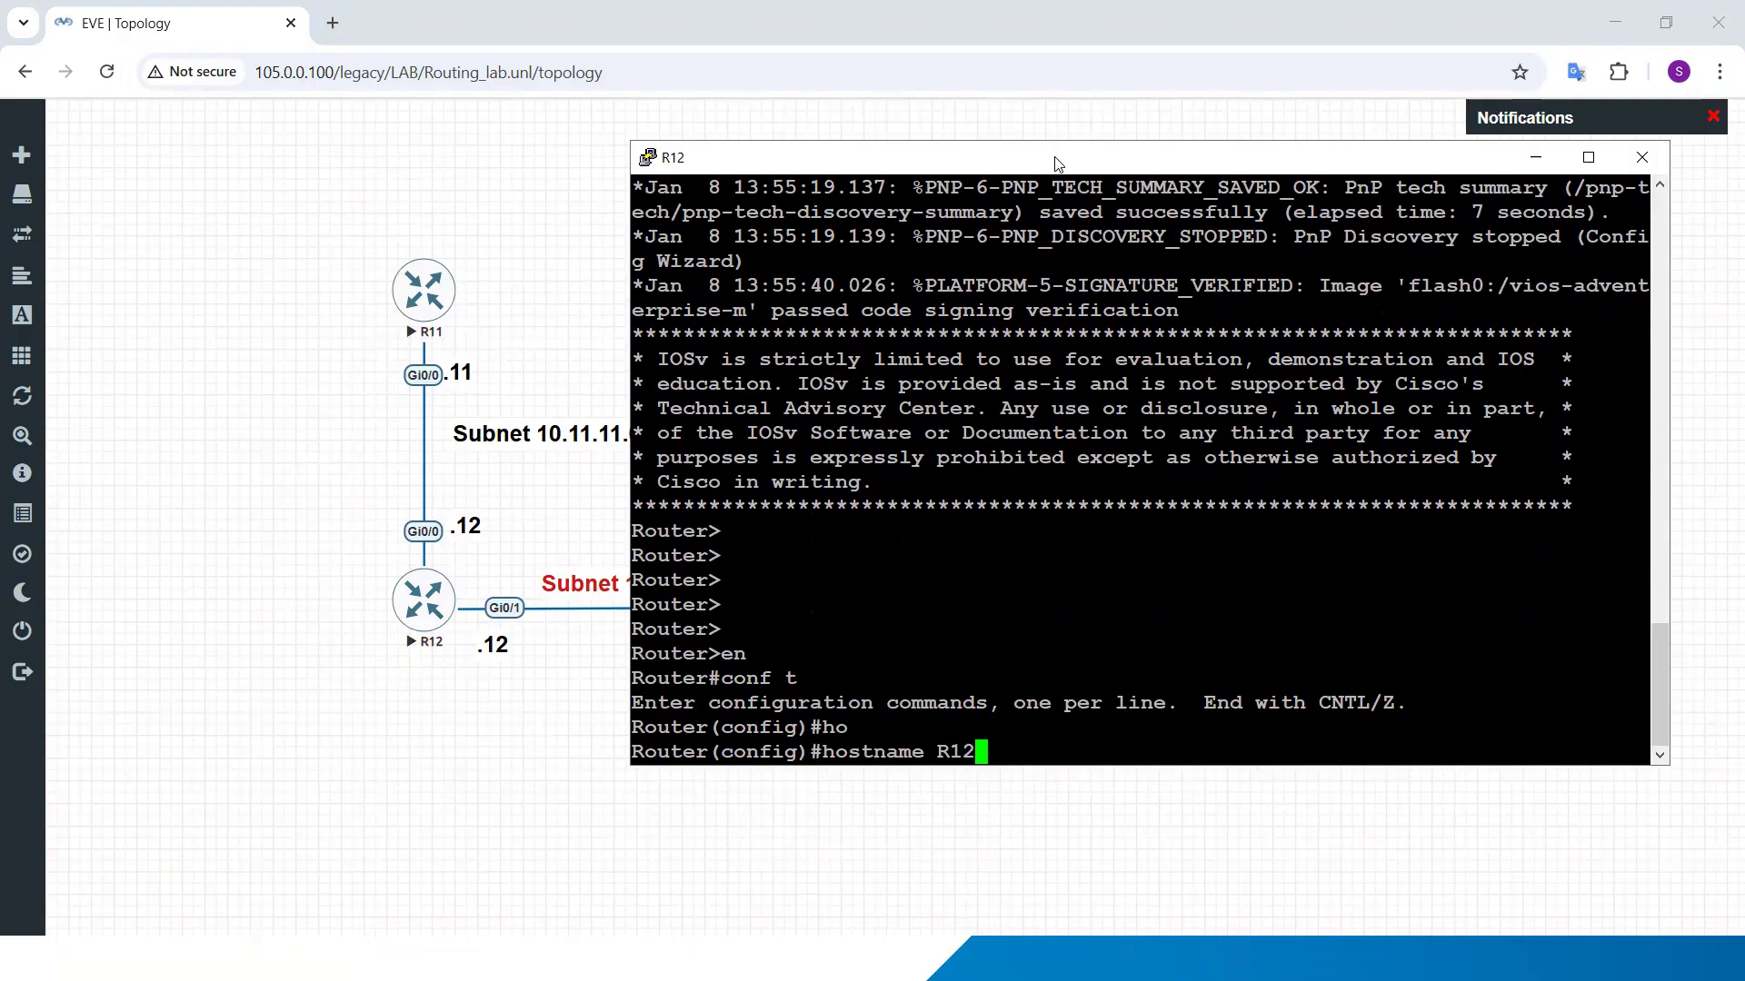
{"action": "key", "text": "Return"}
Step: Configure R12 interface g0/0 with IP address 10.11.11.12 255.255.255.0 and enable it with no shutdown
{"action": "type", "text": "int g0/0"}
{"action": "key", "text": "Return"}
{"action": "type", "text": "ip add"}
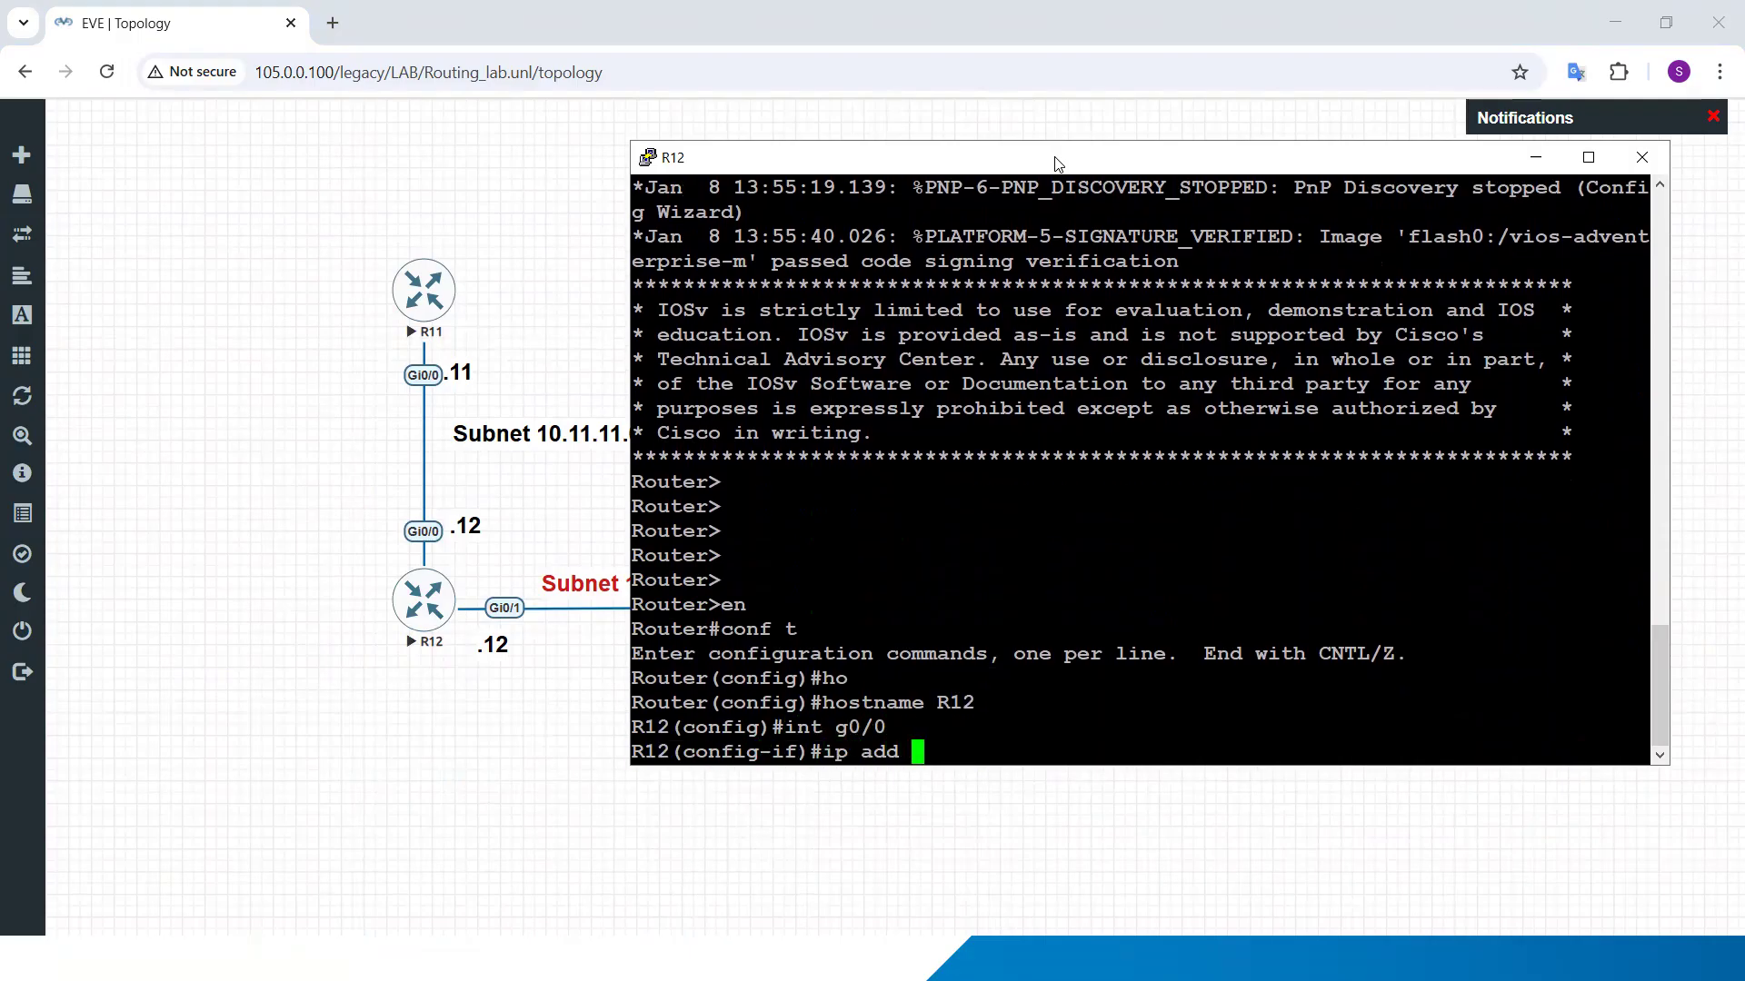
{"action": "type", "text": " 10.11.11.12 255.255.25.0"}
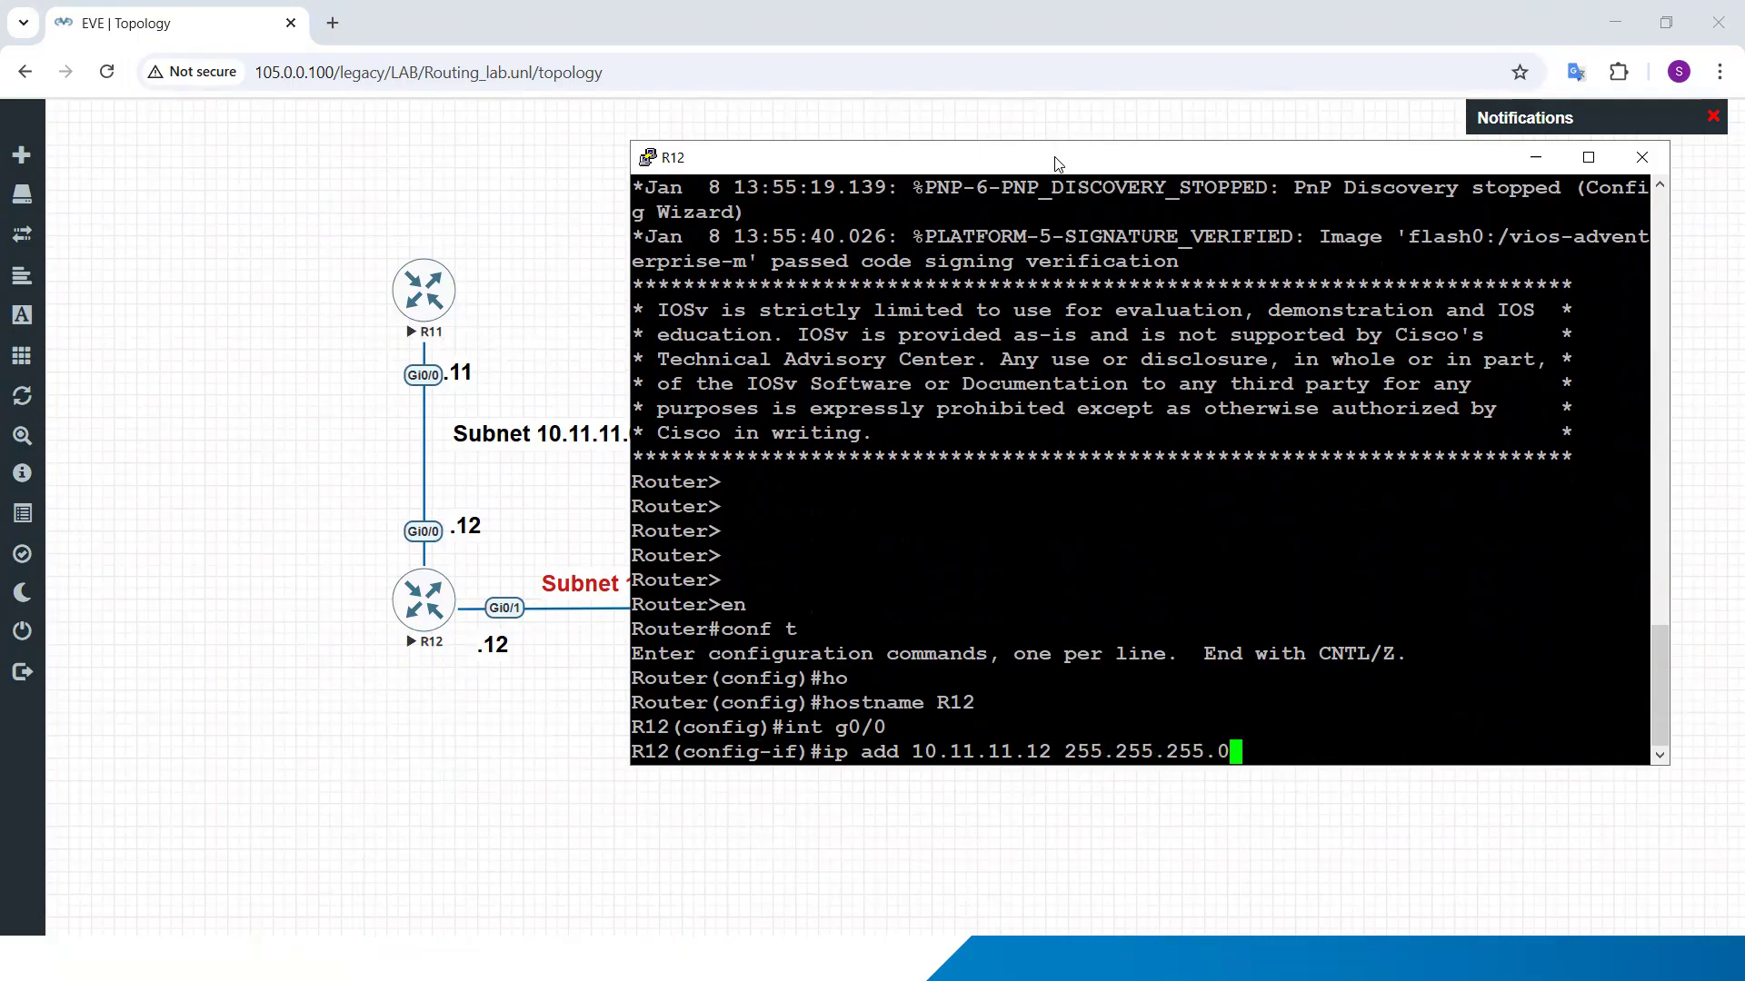
{"action": "key", "text": "Return"}
{"action": "type", "text": "no s"}
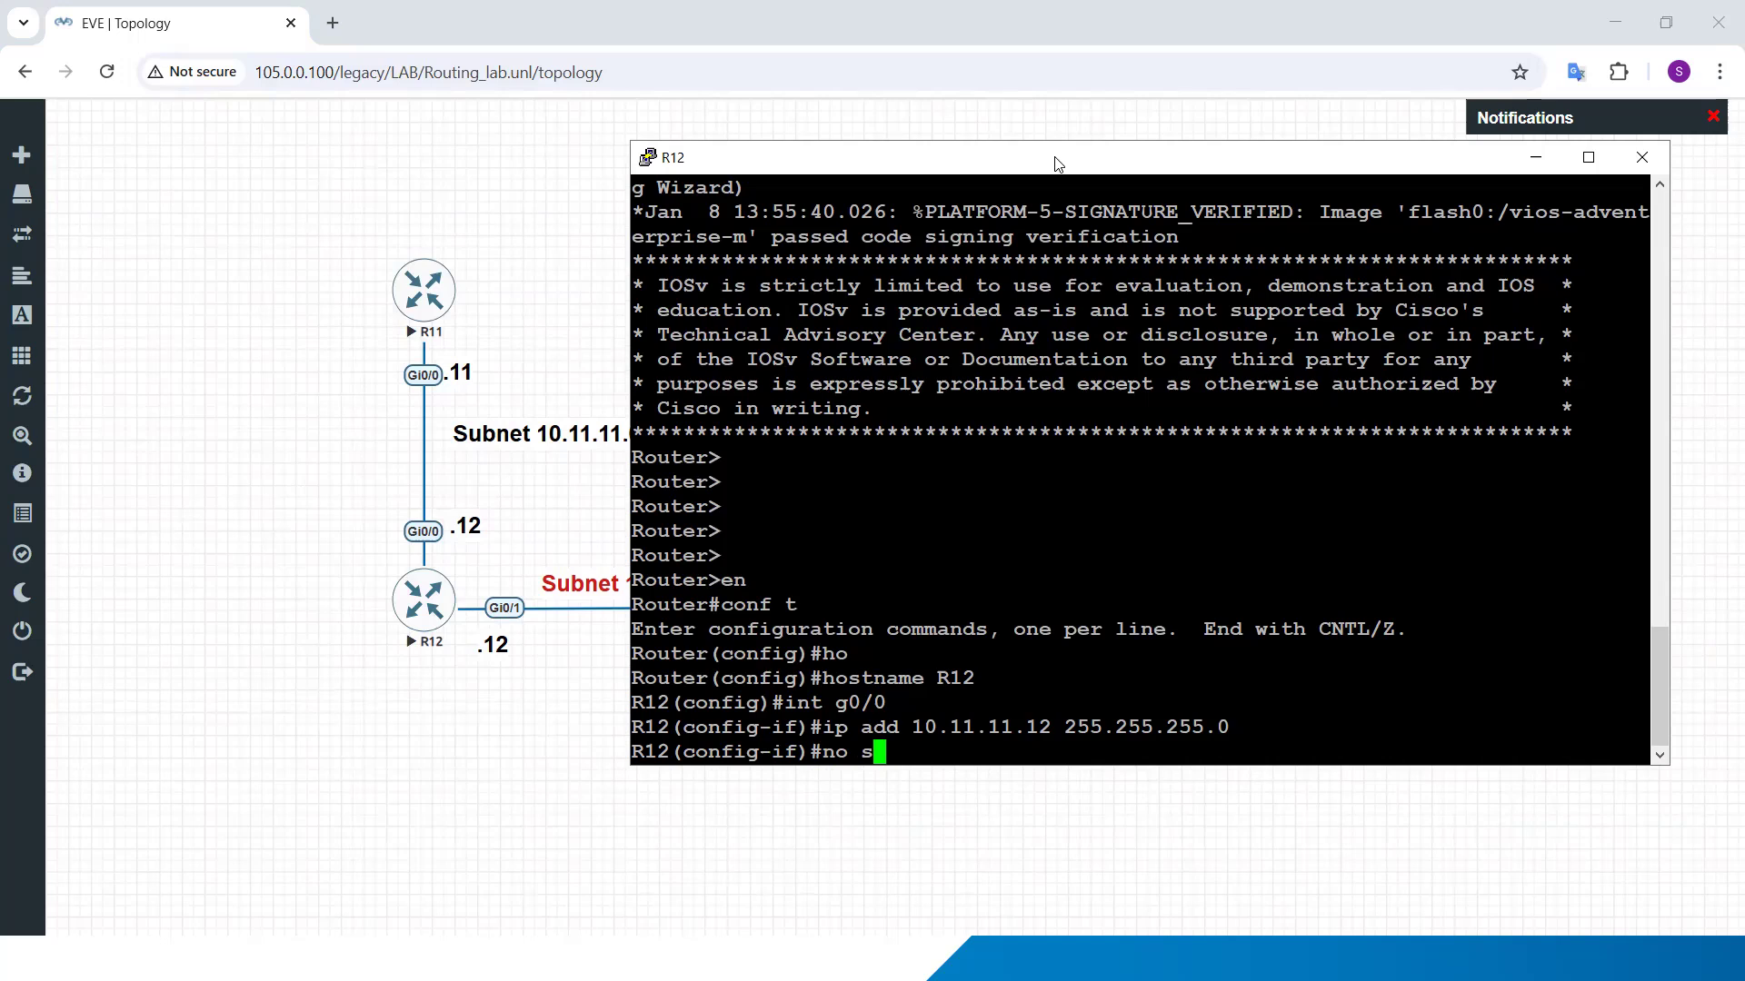
{"action": "type", "text": "h"}
{"action": "key", "text": "Return"}
{"action": "key", "text": "Return"}
{"action": "key", "text": "Return"}
{"action": "key", "text": "Return"}
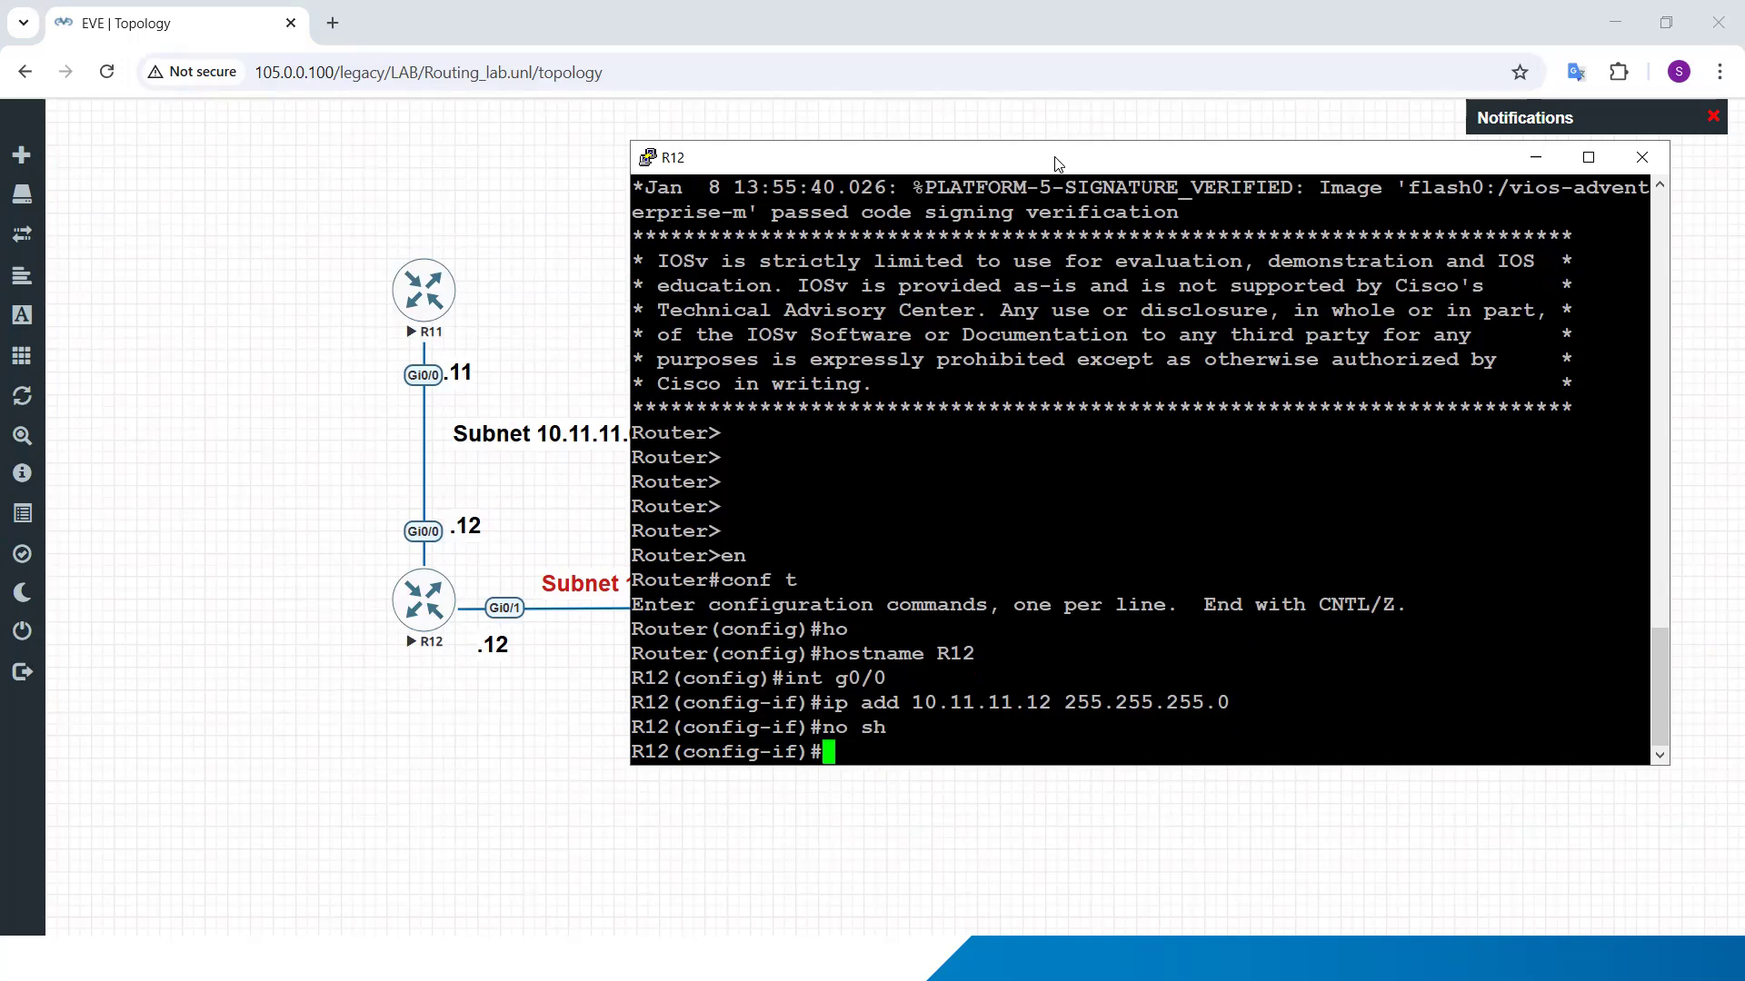
Step: Configure R12 interface g0/1 with IP address 105.0.0.12 255.255.255.0 and enable it with no shutdown
{"action": "type", "text": "int g0"}
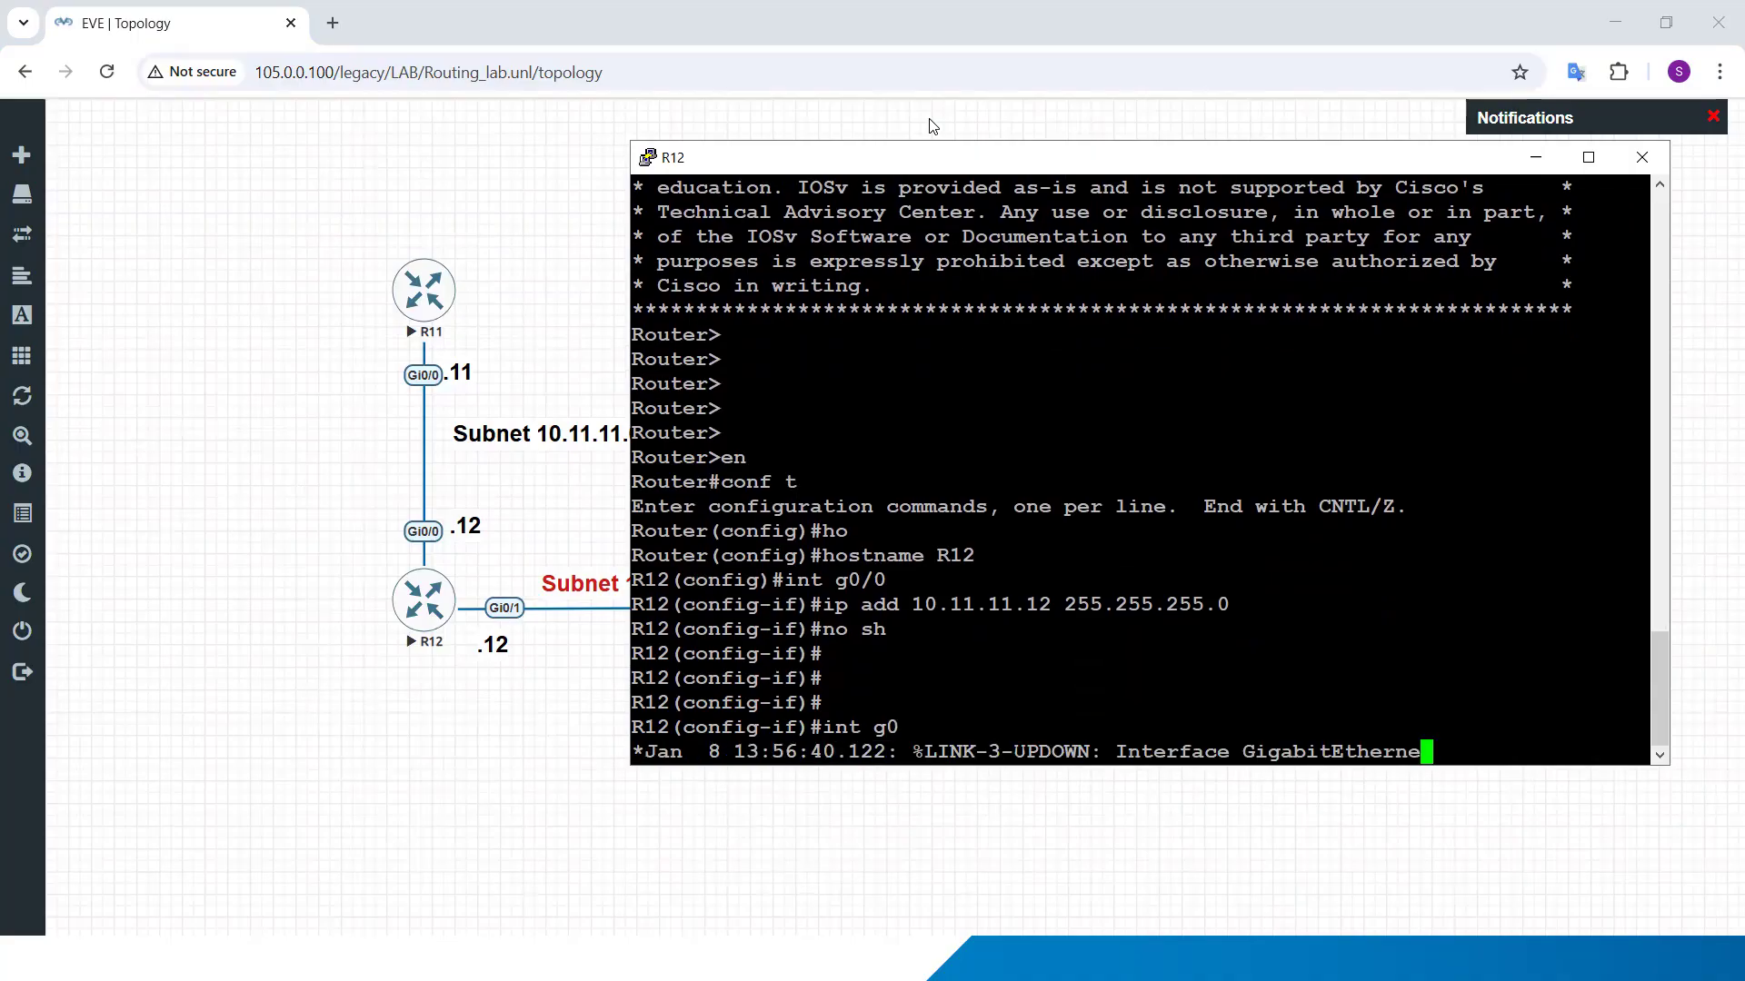
{"action": "key", "text": "Return"}
{"action": "type", "text": "ip add 10"}
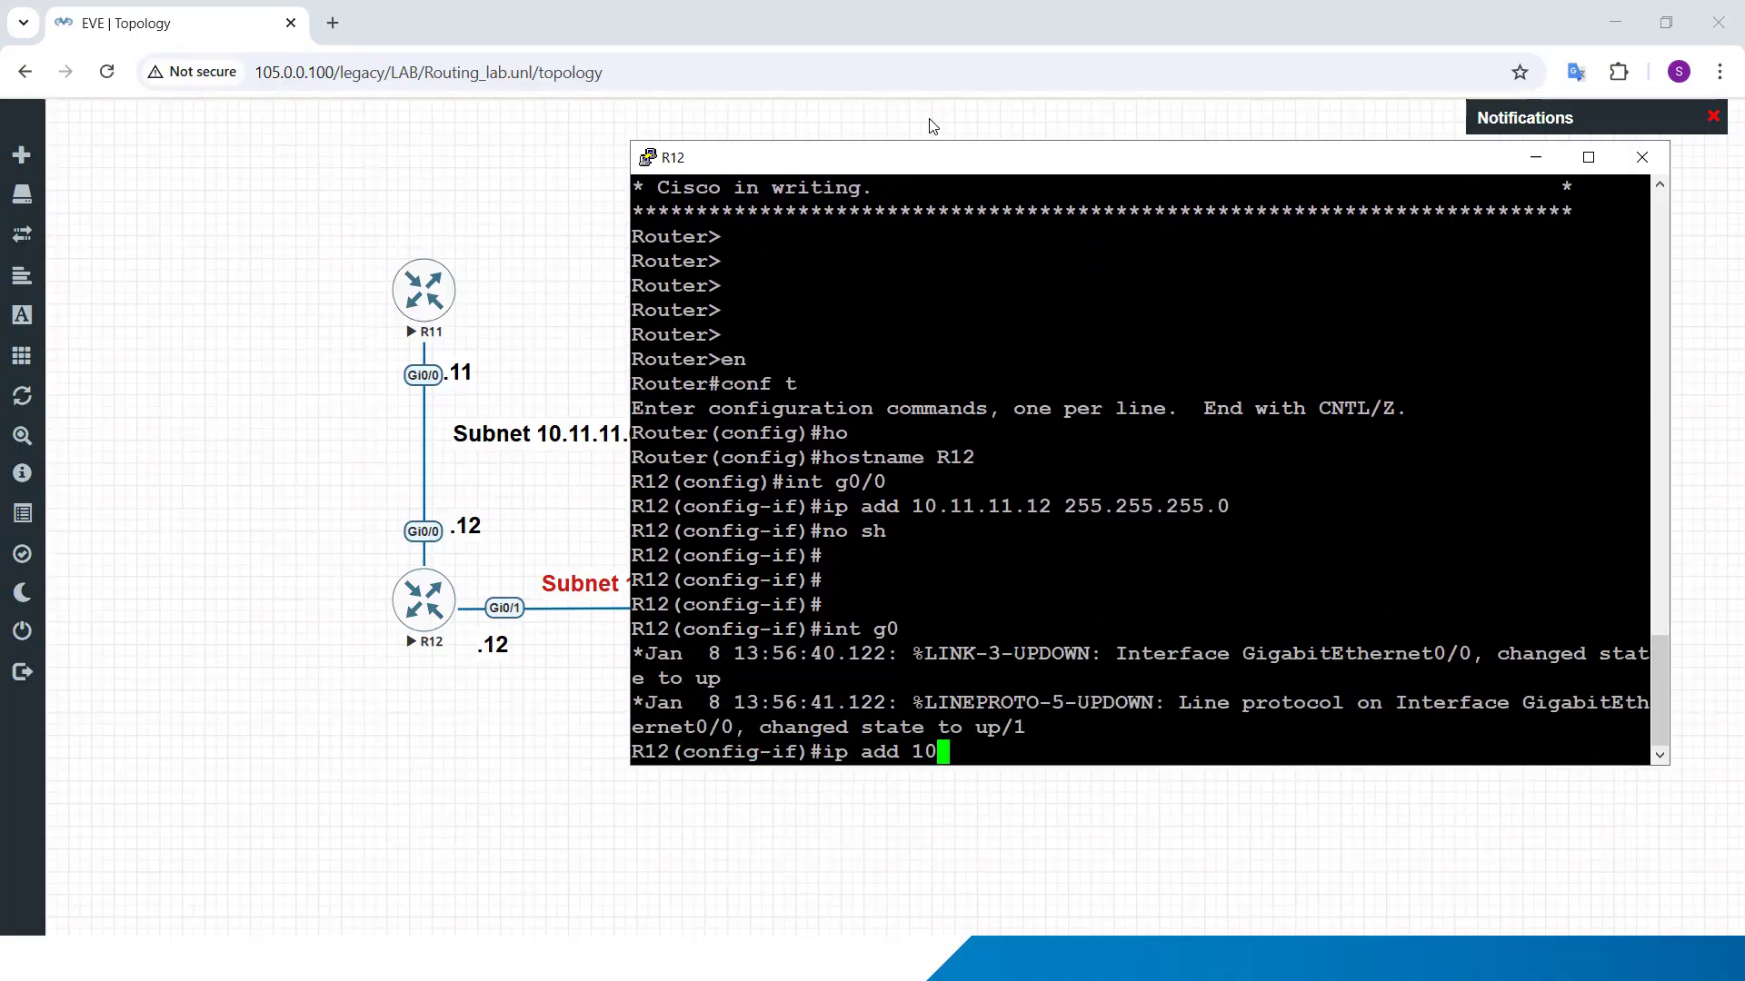
{"action": "type", "text": "5.0.0.12 255.266=="}
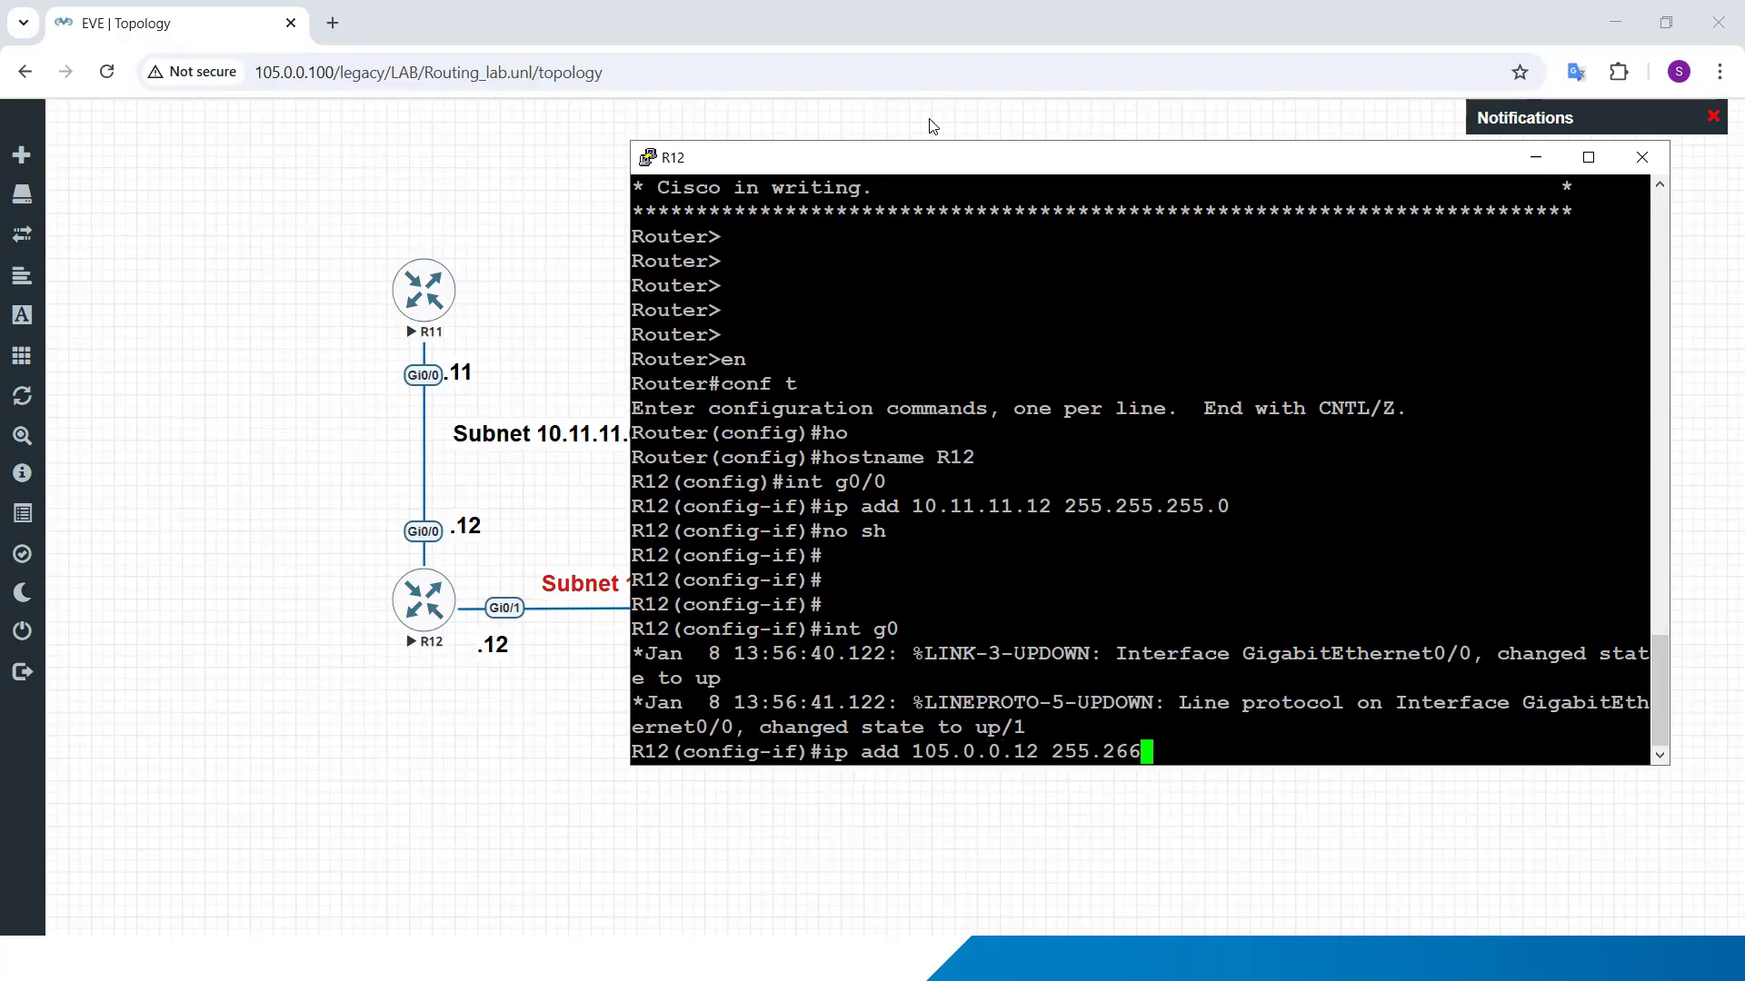
{"action": "key", "text": "BackSpace"}
{"action": "key", "text": "BackSpace"}
{"action": "key", "text": "BackSpace"}
{"action": "key", "text": "BackSpace"}
{"action": "type", "text": "55.255.0"}
{"action": "key", "text": "Return"}
{"action": "type", "text": "no sh"}
{"action": "key", "text": "Return"}
Step: Exit configuration mode on R12, save the configuration with wr, and minimize its console
{"action": "type", "text": "end"}
{"action": "key", "text": "Return"}
{"action": "type", "text": "wr"}
{"action": "key", "text": "Return"}
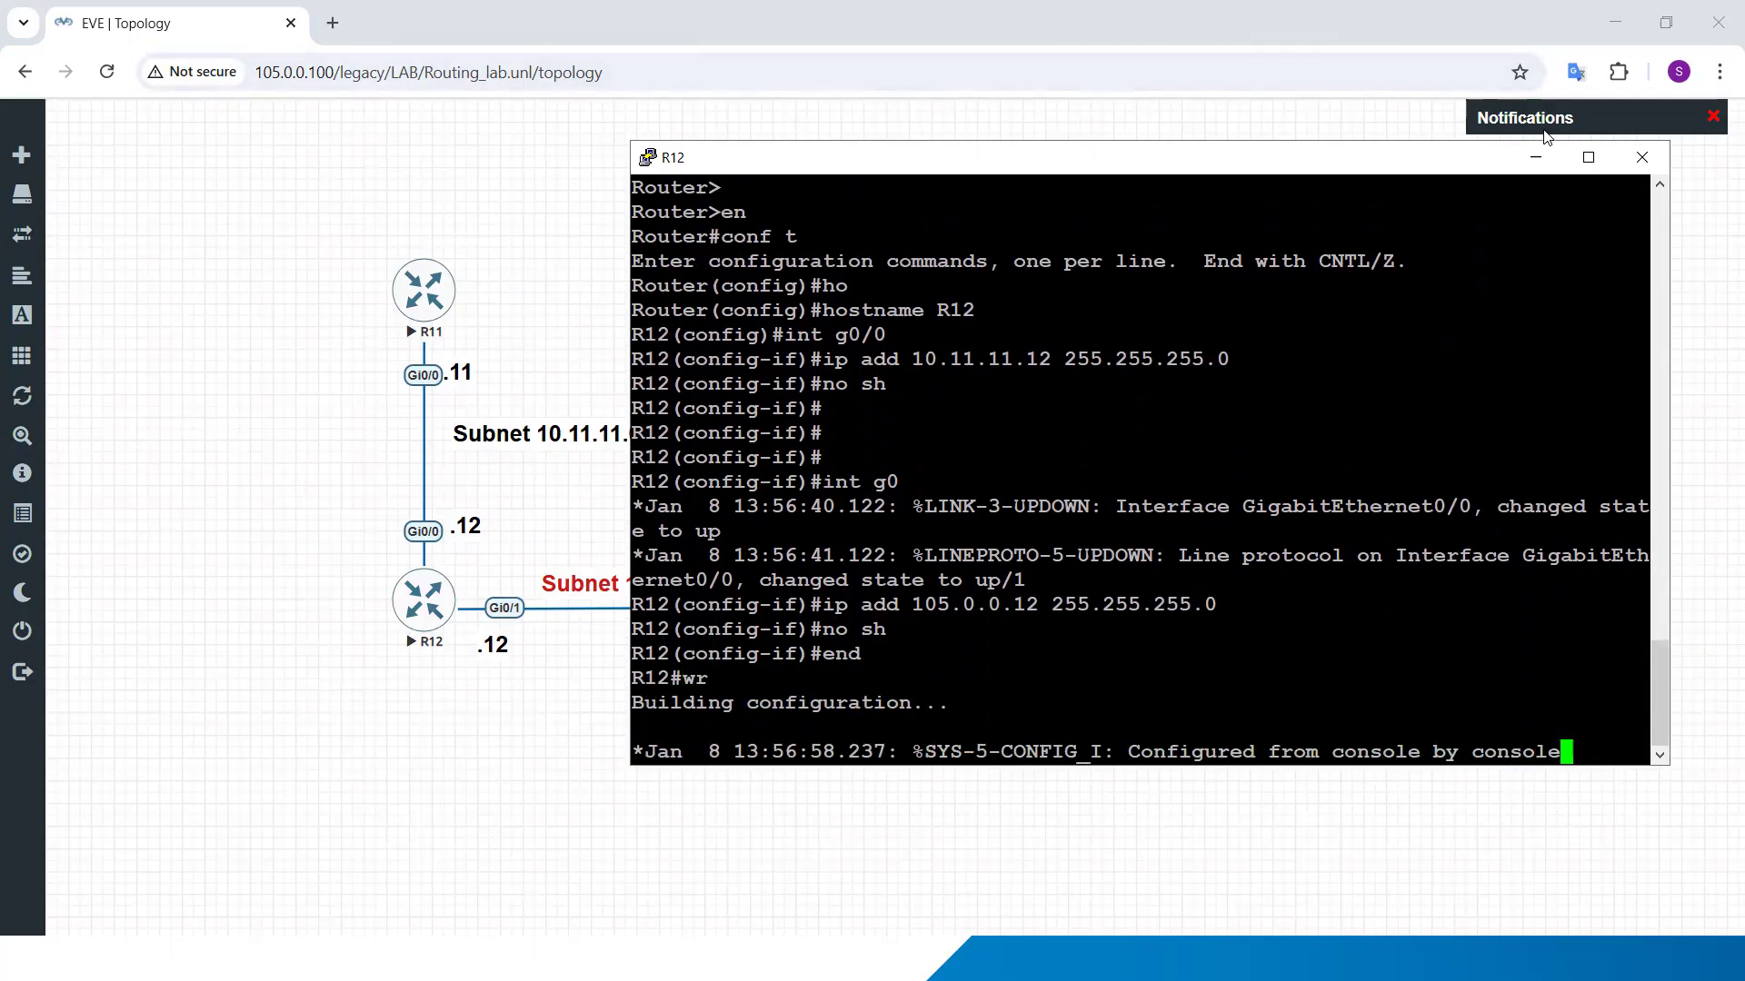
{"action": "left_click", "coordinate": [1536, 157]}
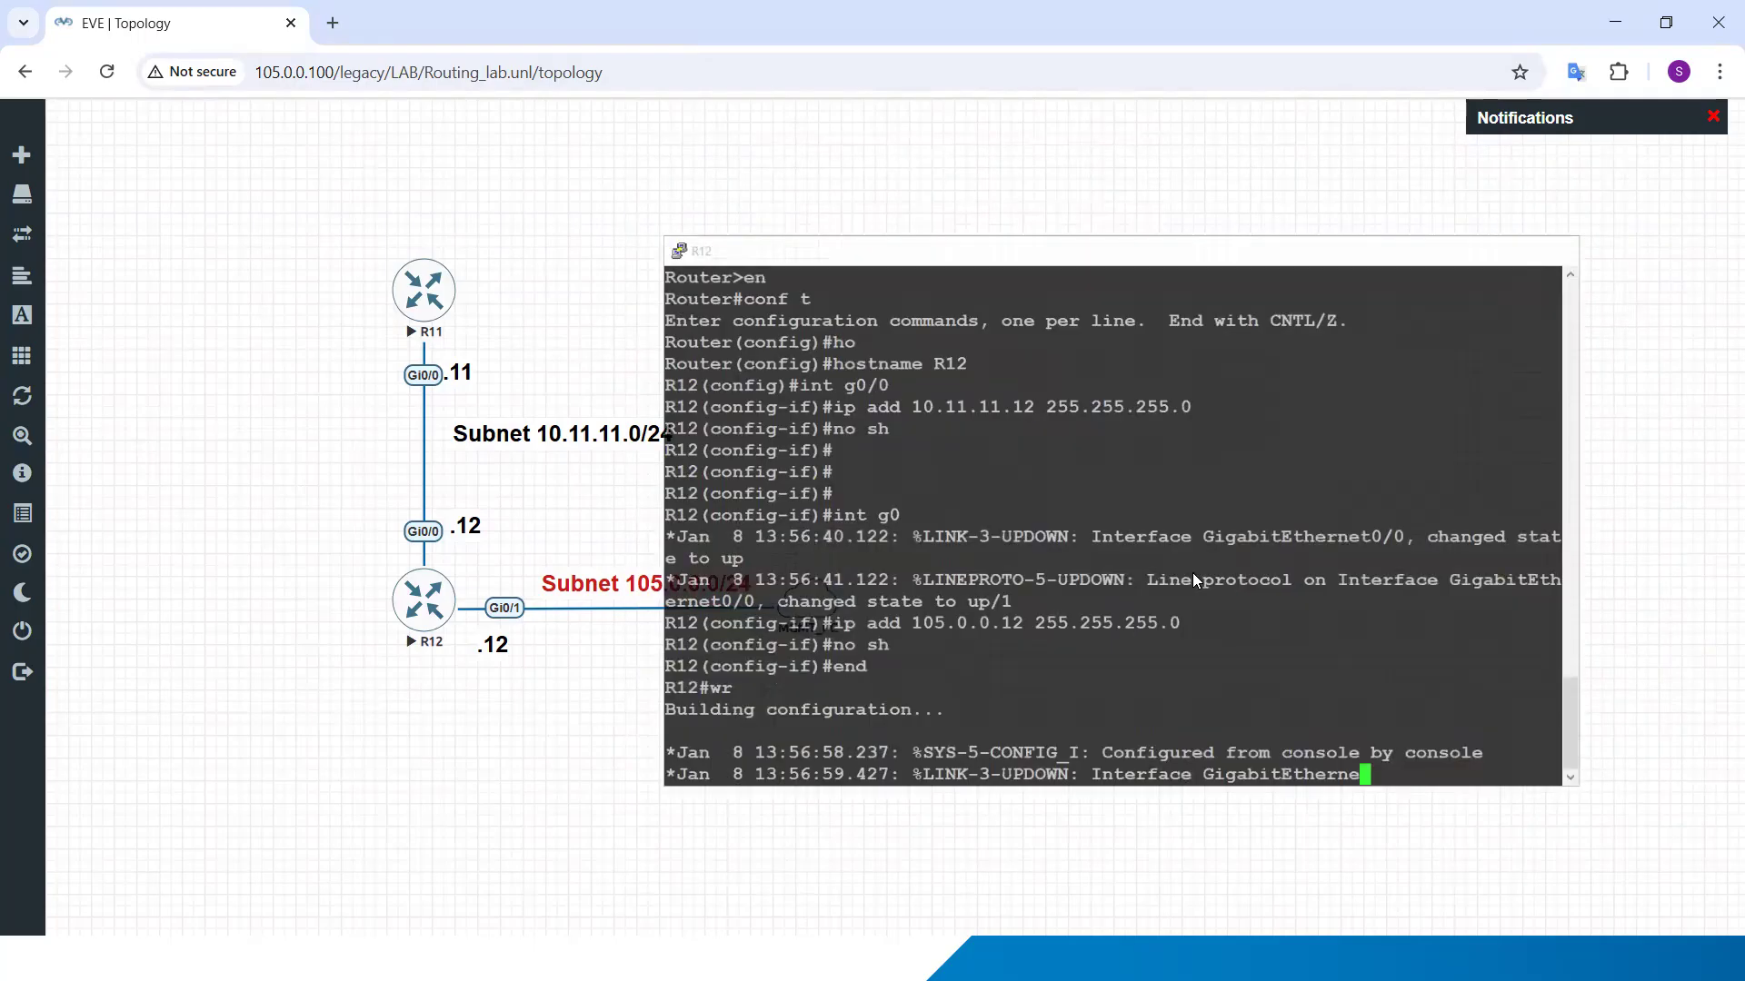
Step: Switch to Command Prompt, move it beside the topology, and ping R12's management address 105.0.0.12 from the PC
{"action": "key", "text": "alt+Tab"}
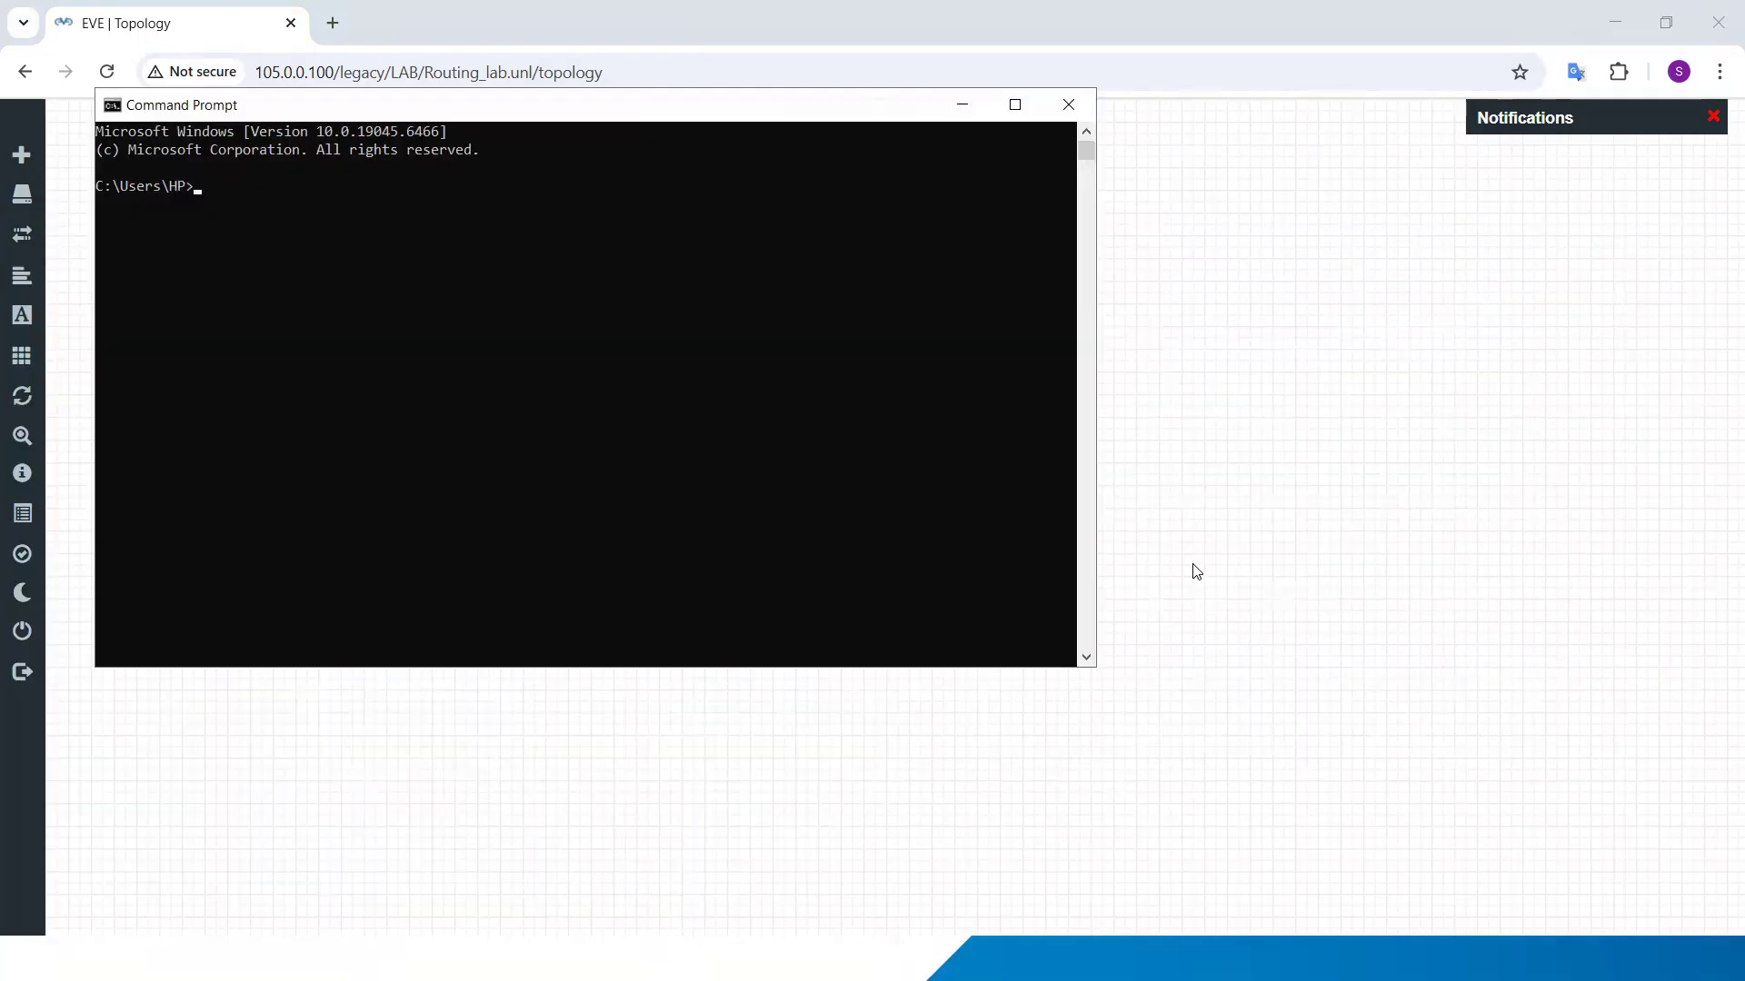
{"action": "left_click_drag", "start_coordinate": [610, 109], "coordinate": [1291, 149]}
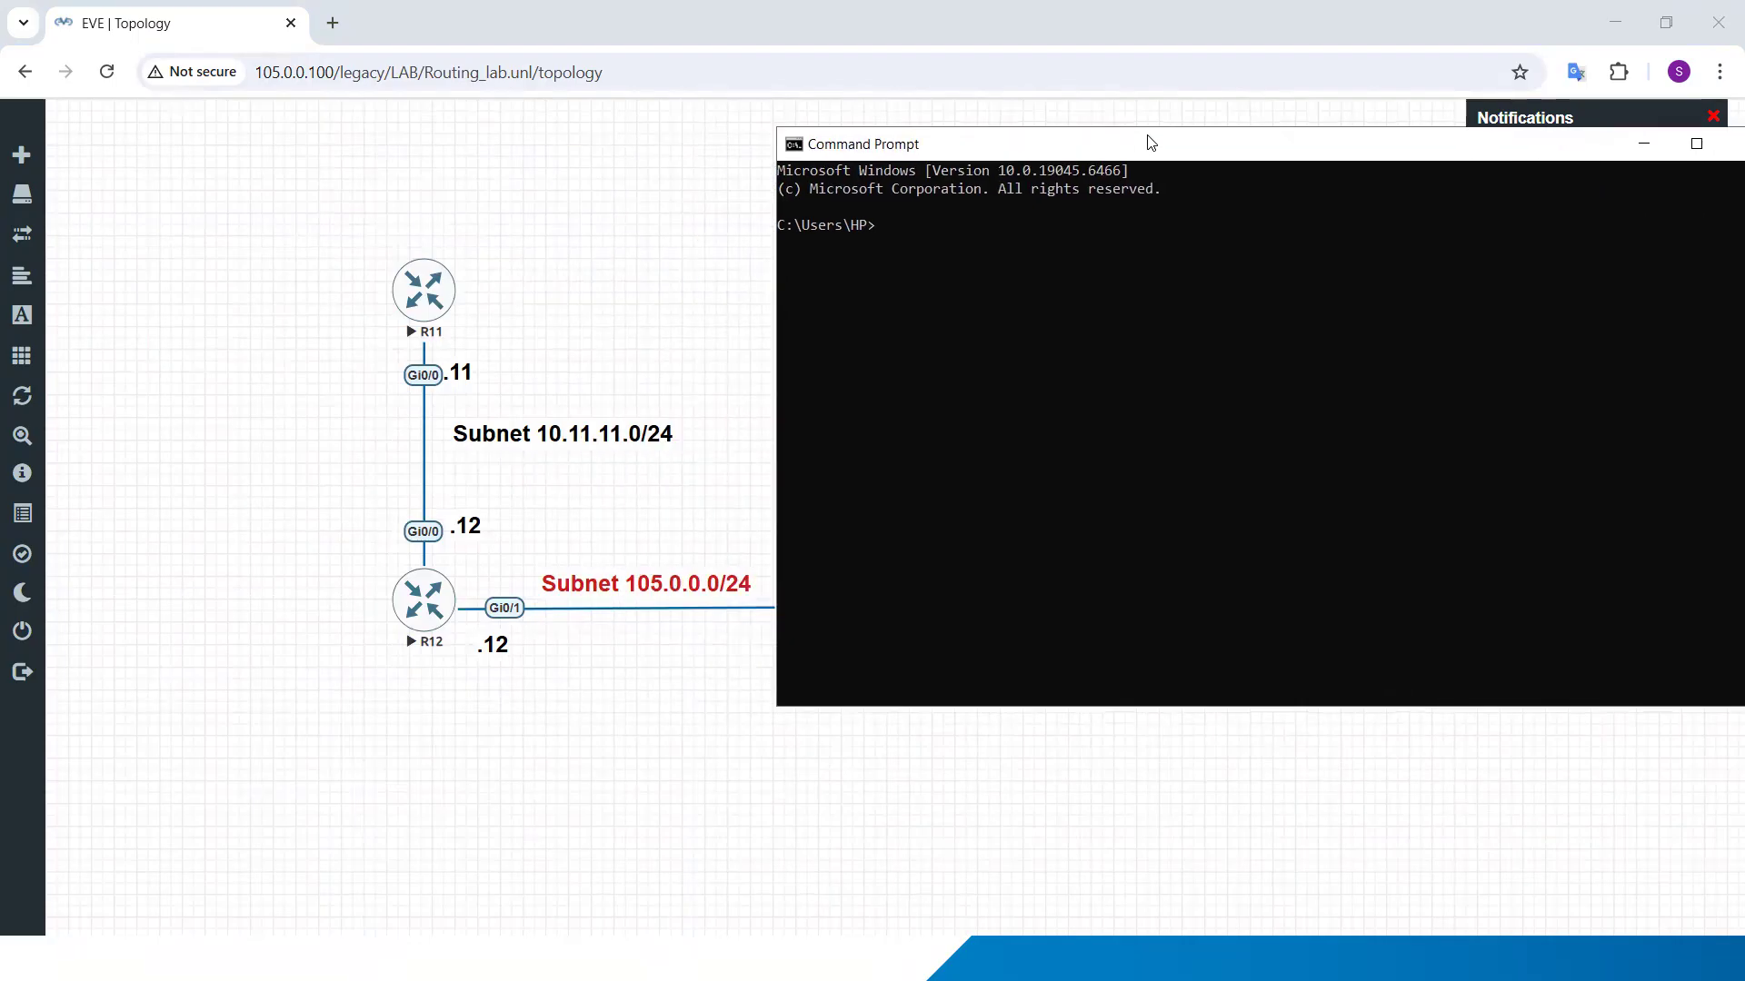
{"action": "type", "text": "105.0.0."}
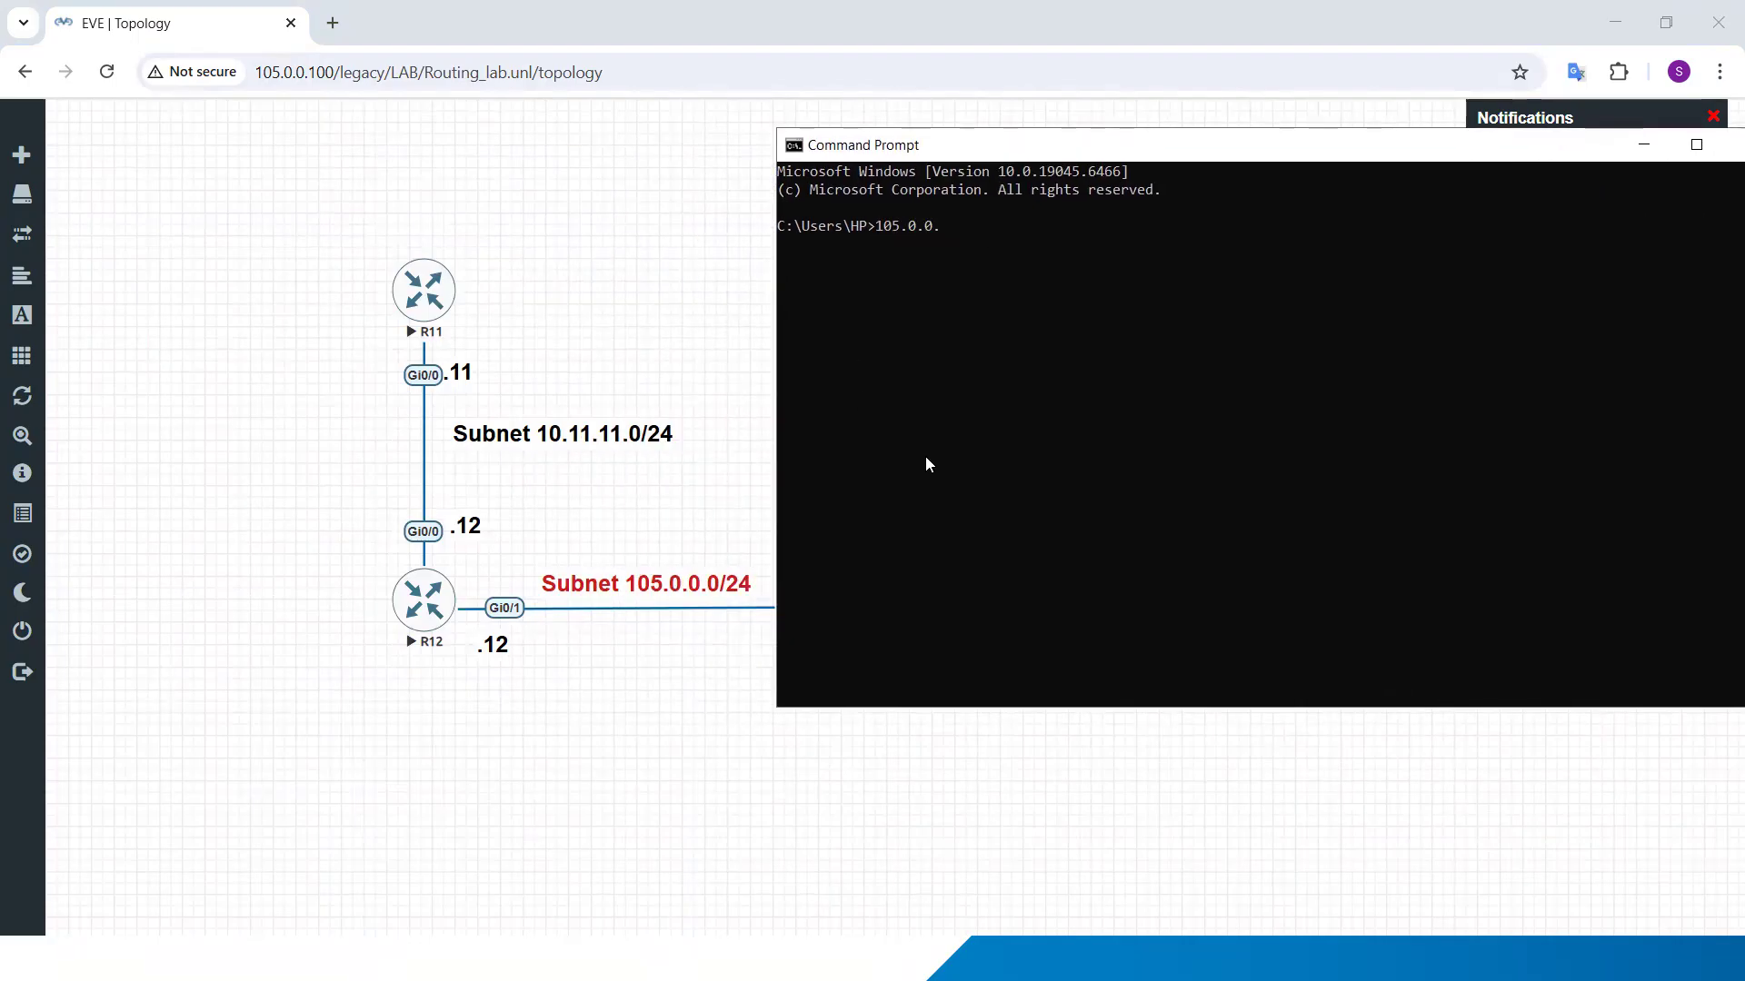
{"action": "type", "text": "12"}
{"action": "key", "text": "Return"}
{"action": "key", "text": "Up"}
{"action": "key", "text": "Home"}
{"action": "type", "text": "ping"}
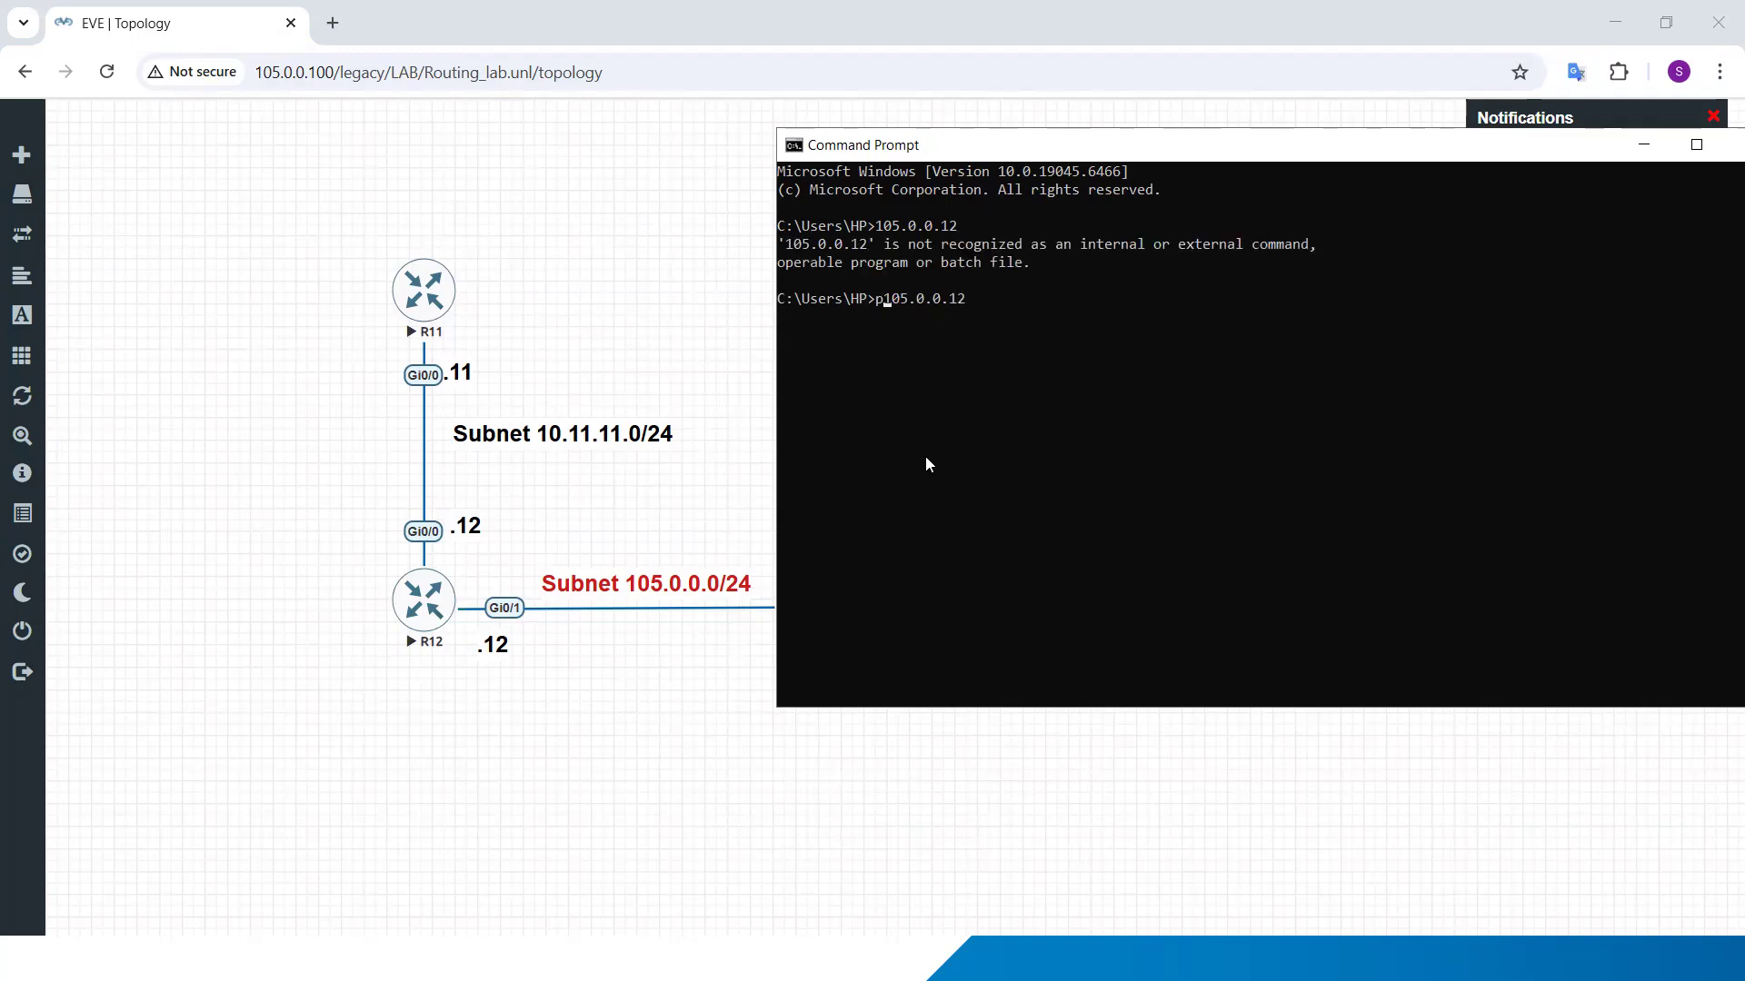
{"action": "key", "text": "Return"}
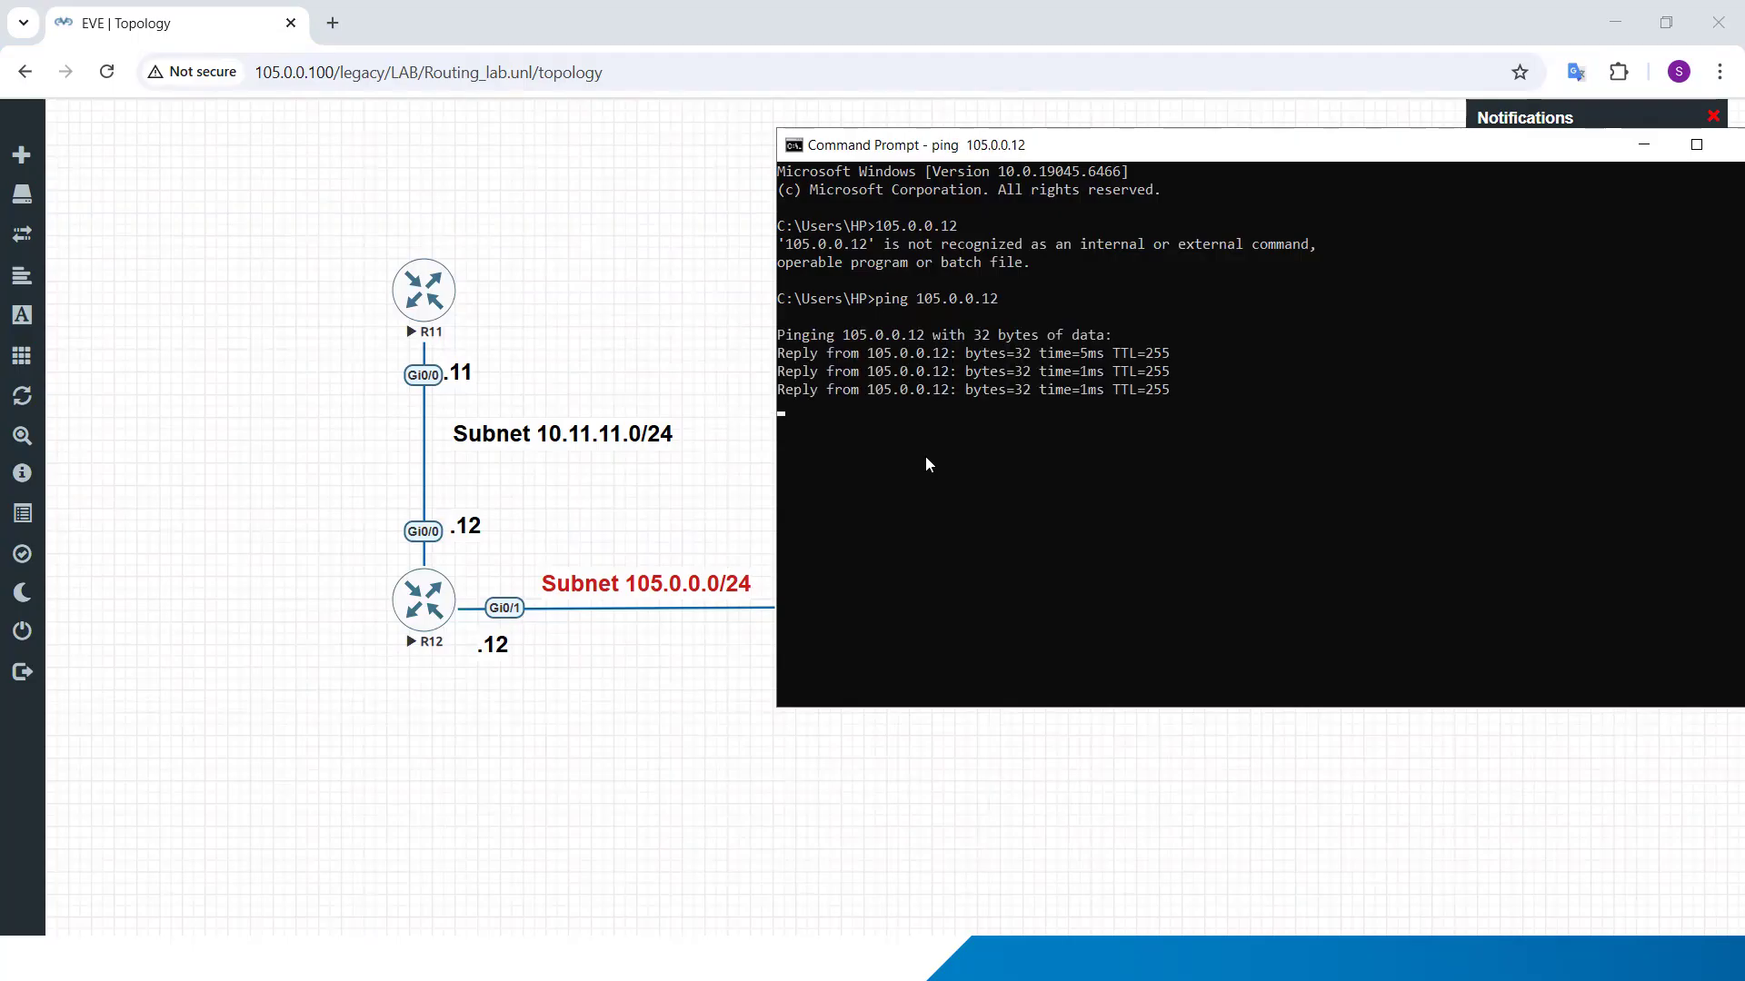
Step: Switch to VMware Workstation and open the Virtual Network Editor with administrator privileges to examine the VMnet0 bridging
{"action": "left_click", "coordinate": [717, 673]}
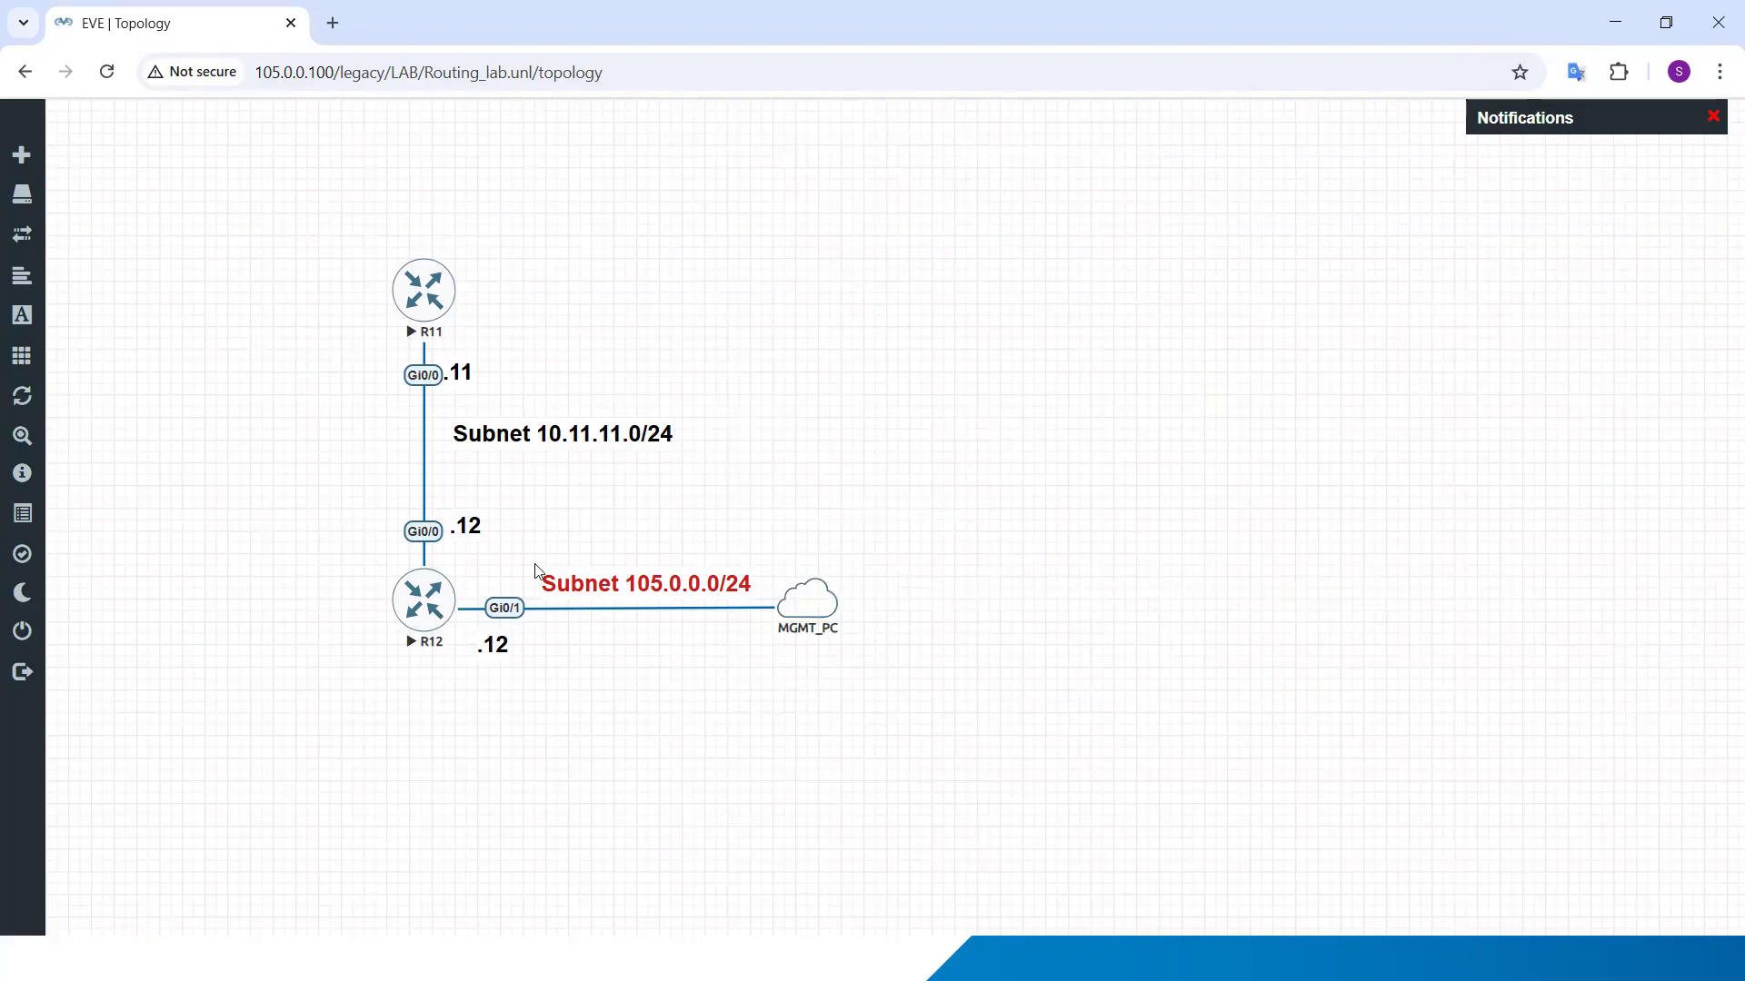
{"action": "left_click", "coordinate": [1614, 18]}
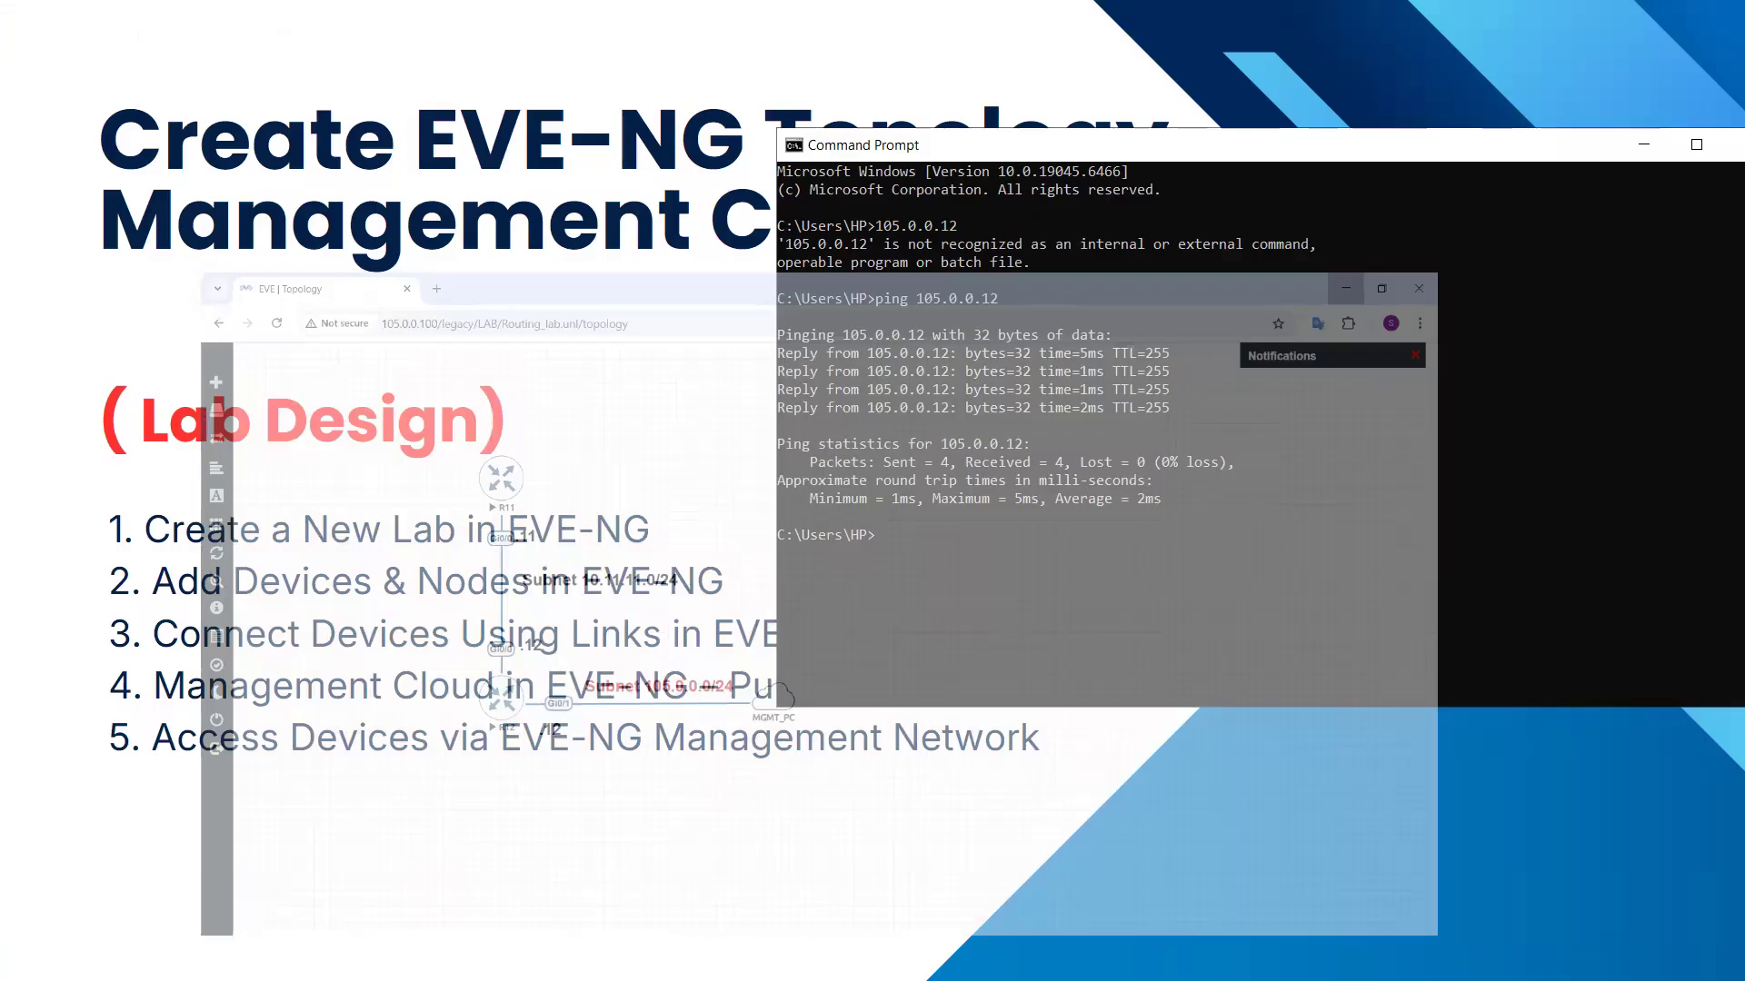
{"action": "key", "text": "super"}
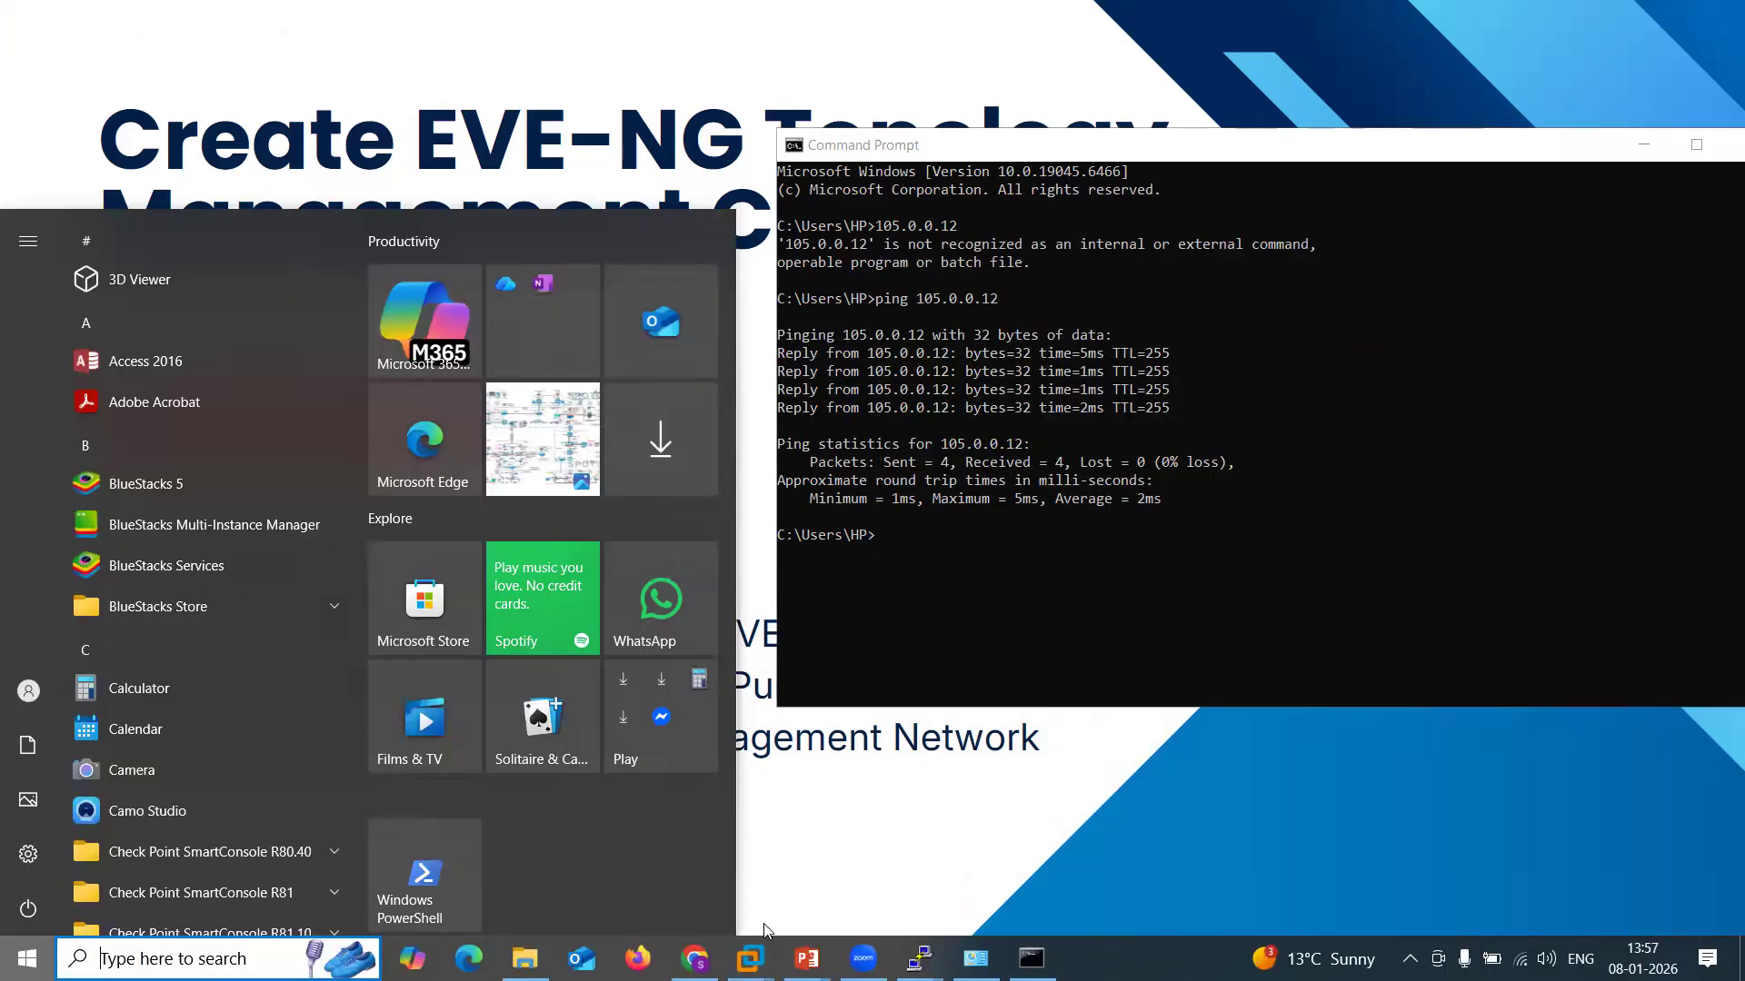
{"action": "mouse_move", "coordinate": [748, 958]}
{"action": "left_click", "coordinate": [783, 781]}
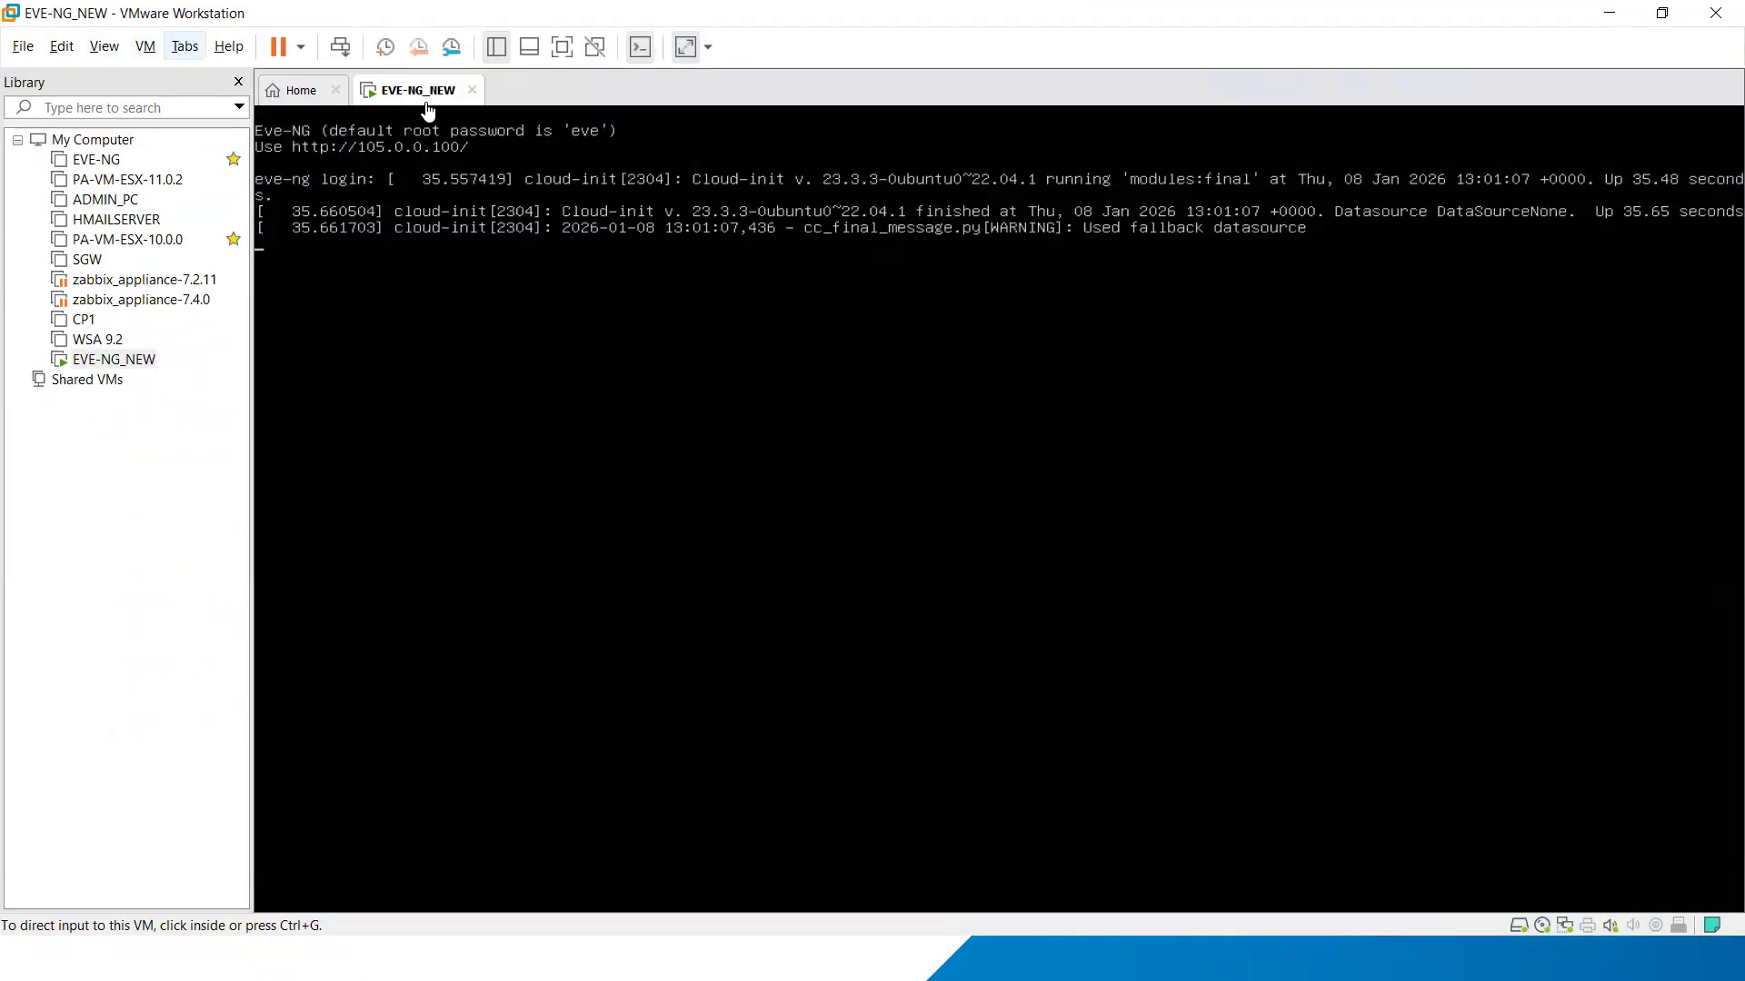
{"action": "left_click", "coordinate": [61, 46]}
{"action": "left_click", "coordinate": [128, 148]}
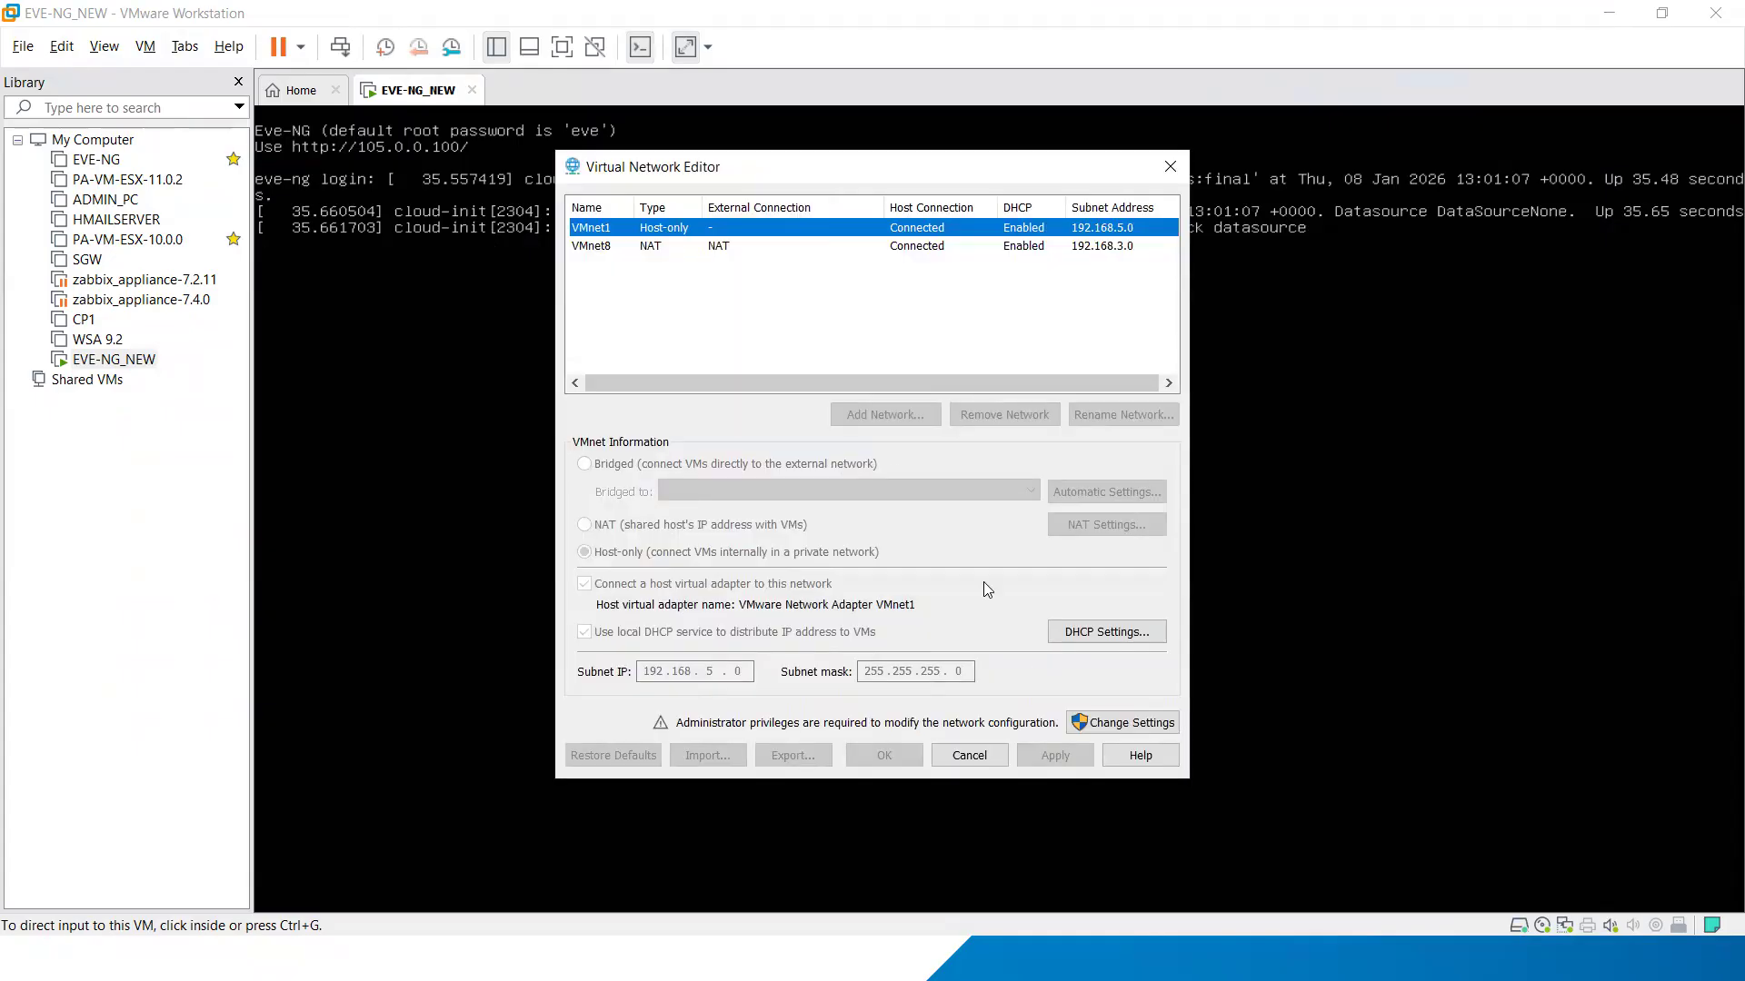
{"action": "left_click", "coordinate": [1138, 724]}
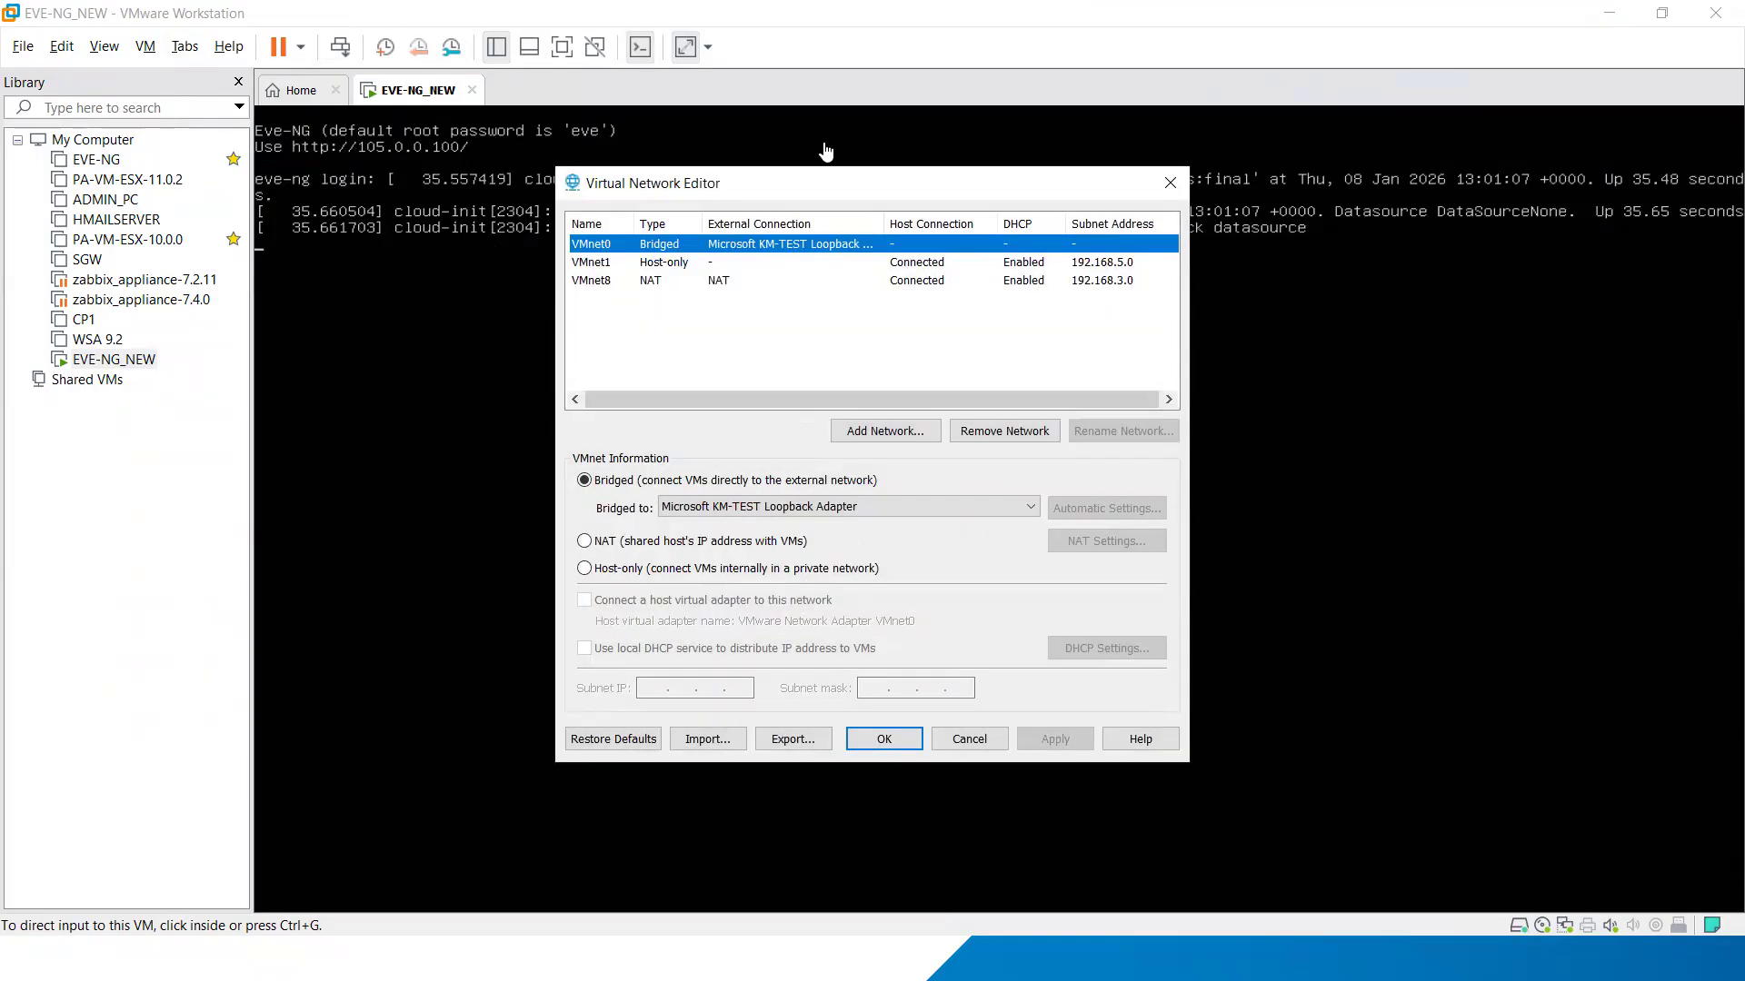
Step: Review VMnet0's bridging to the Microsoft KM-TEST Loopback Adapter and close the Virtual Network Editor without applying changes
{"action": "left_click", "coordinate": [825, 151]}
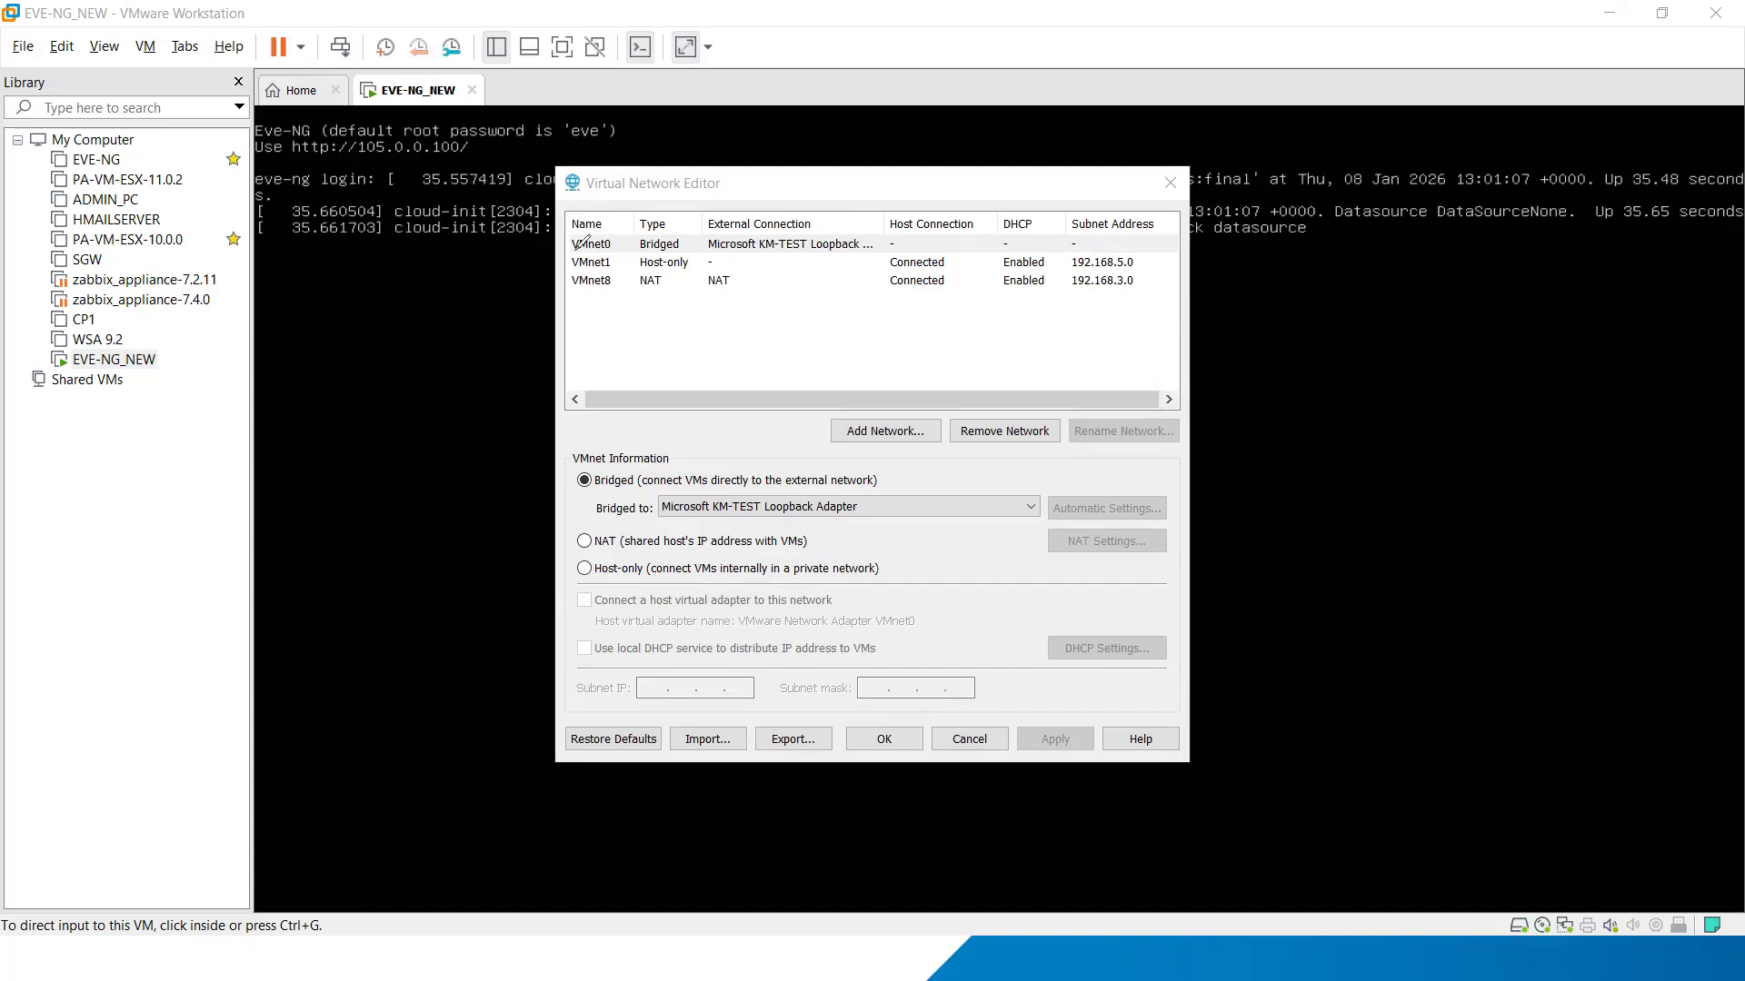
{"action": "mouse_move", "coordinate": [570, 250]}
{"action": "left_mouse_down"}
{"action": "mouse_move", "coordinate": [621, 248]}
{"action": "mouse_move", "coordinate": [581, 231]}
{"action": "left_mouse_up"}
{"action": "left_click", "coordinate": [1505, 614]}
{"action": "left_click_drag", "start_coordinate": [616, 252], "coordinate": [648, 228]}
{"action": "left_click_drag", "start_coordinate": [694, 517], "coordinate": [738, 508]}
{"action": "left_click_drag", "start_coordinate": [1025, 728], "coordinate": [1071, 765]}
{"action": "mouse_move", "coordinate": [920, 706]}
{"action": "left_mouse_down"}
{"action": "mouse_move", "coordinate": [866, 756]}
{"action": "mouse_move", "coordinate": [856, 732]}
{"action": "left_mouse_up"}
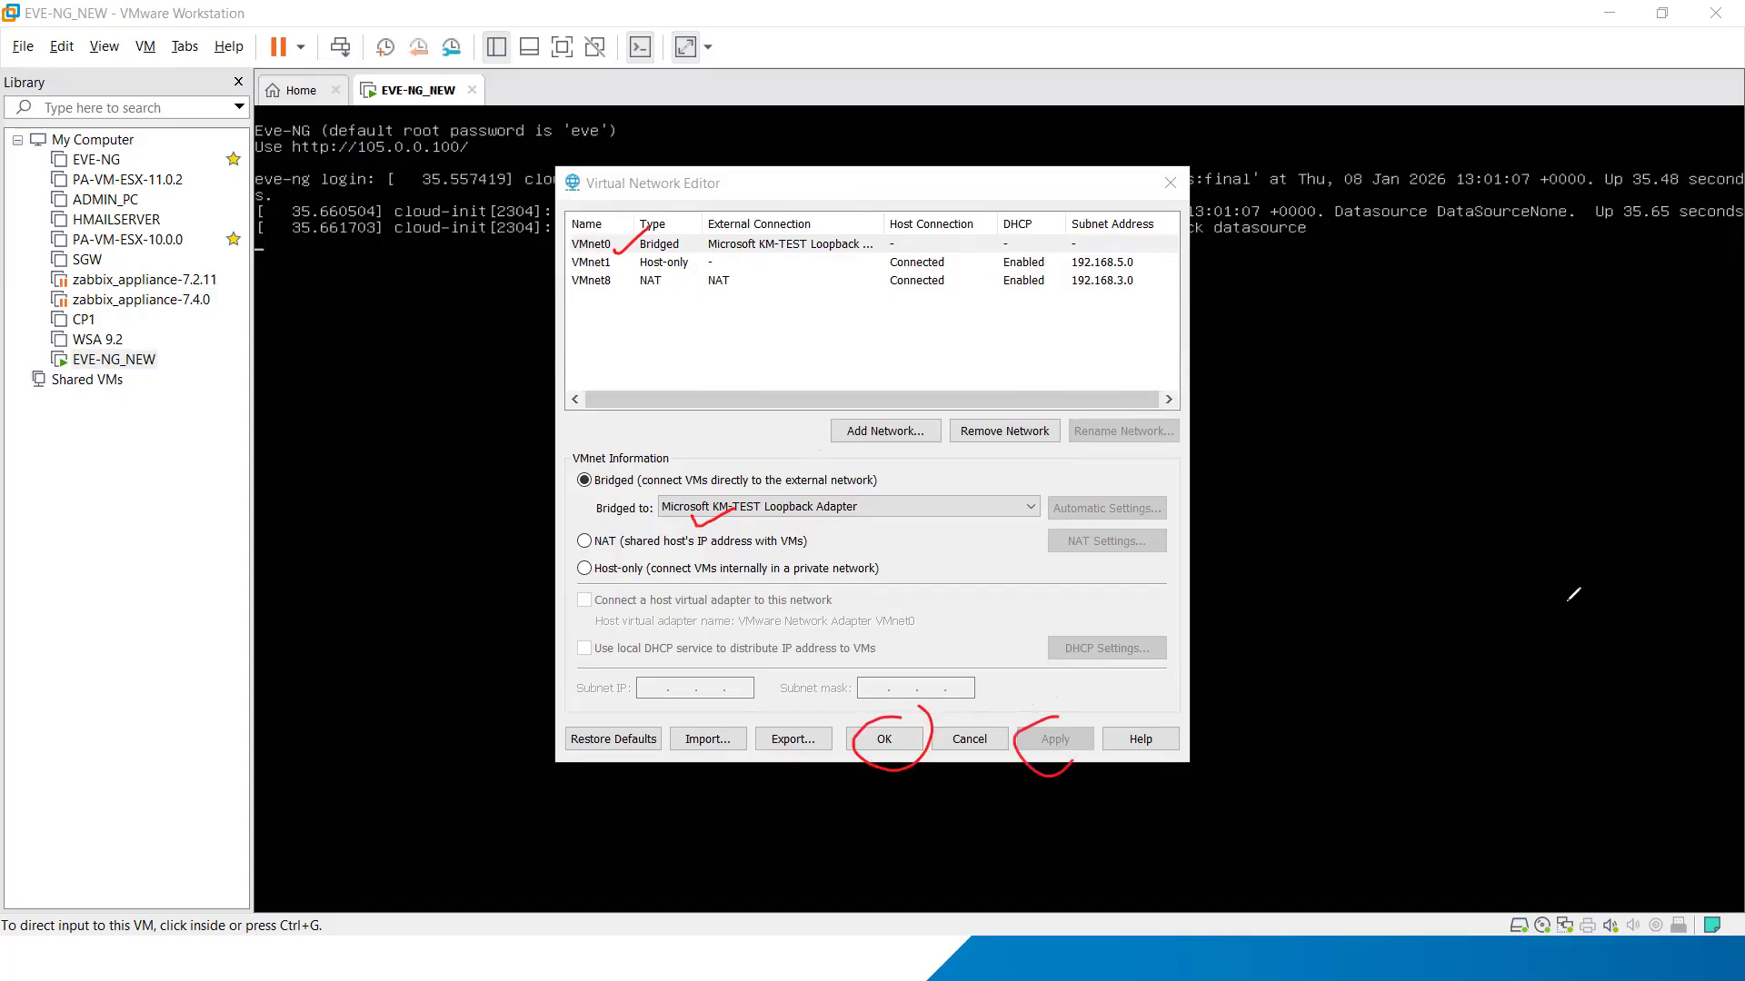
{"action": "key", "text": "e"}
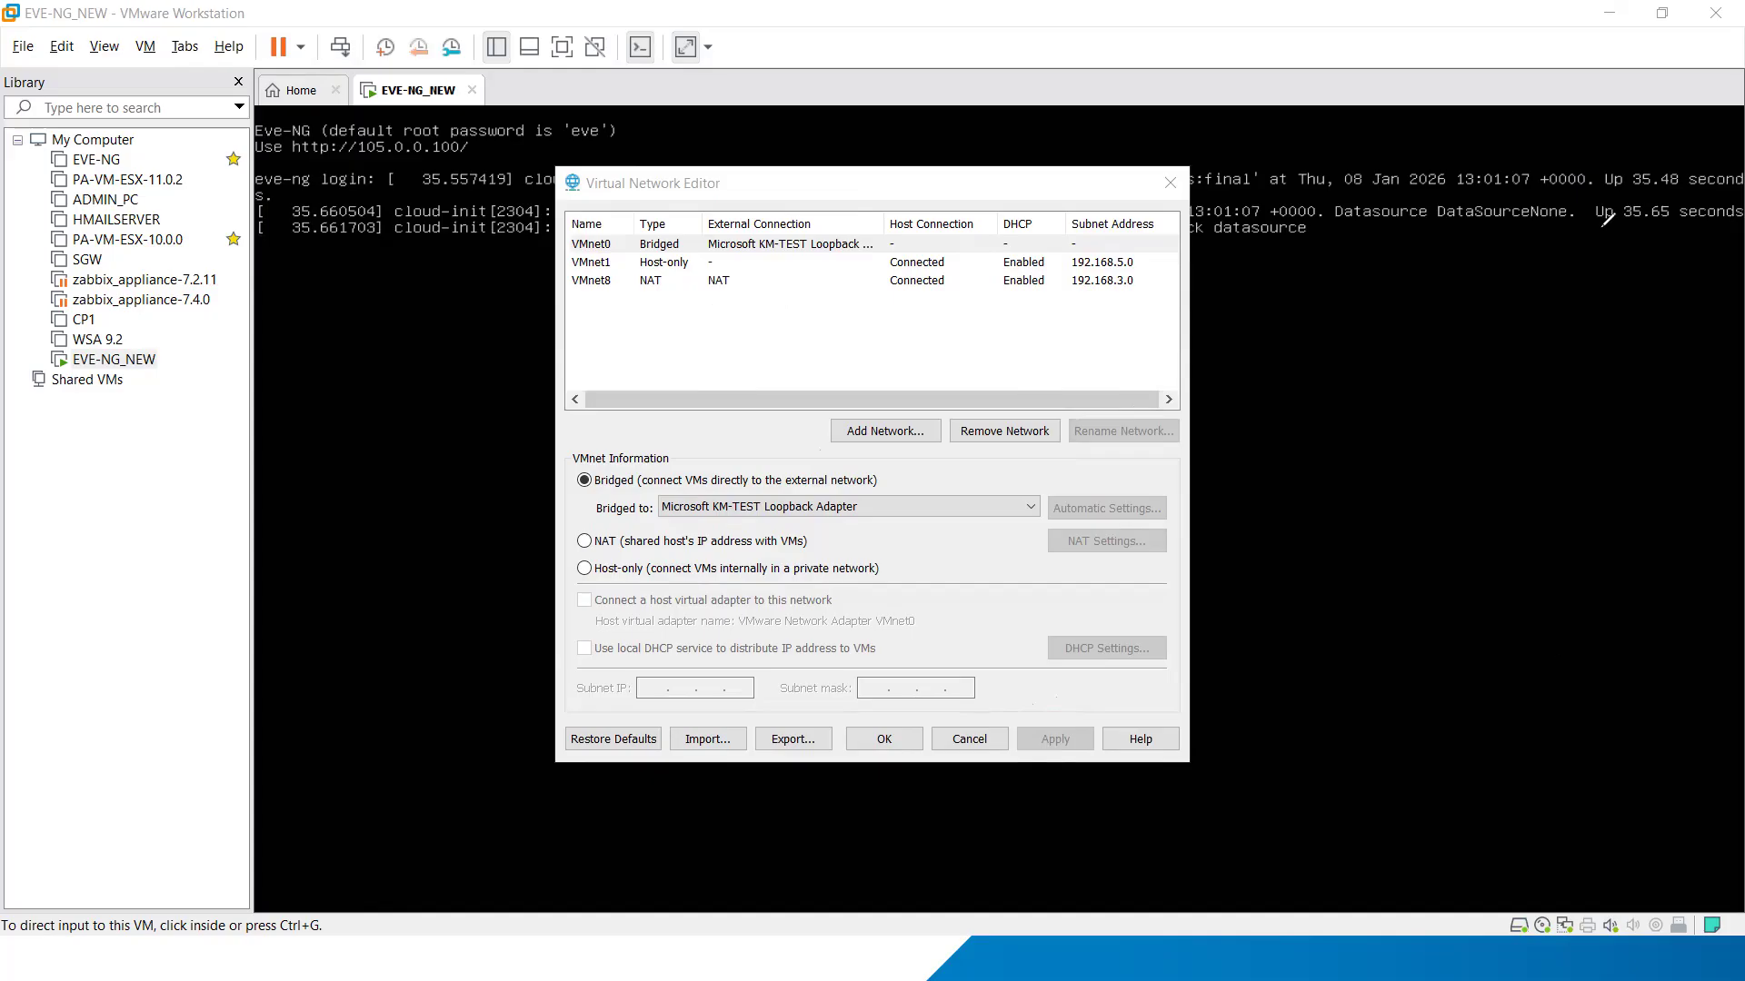
{"action": "left_click", "coordinate": [970, 738]}
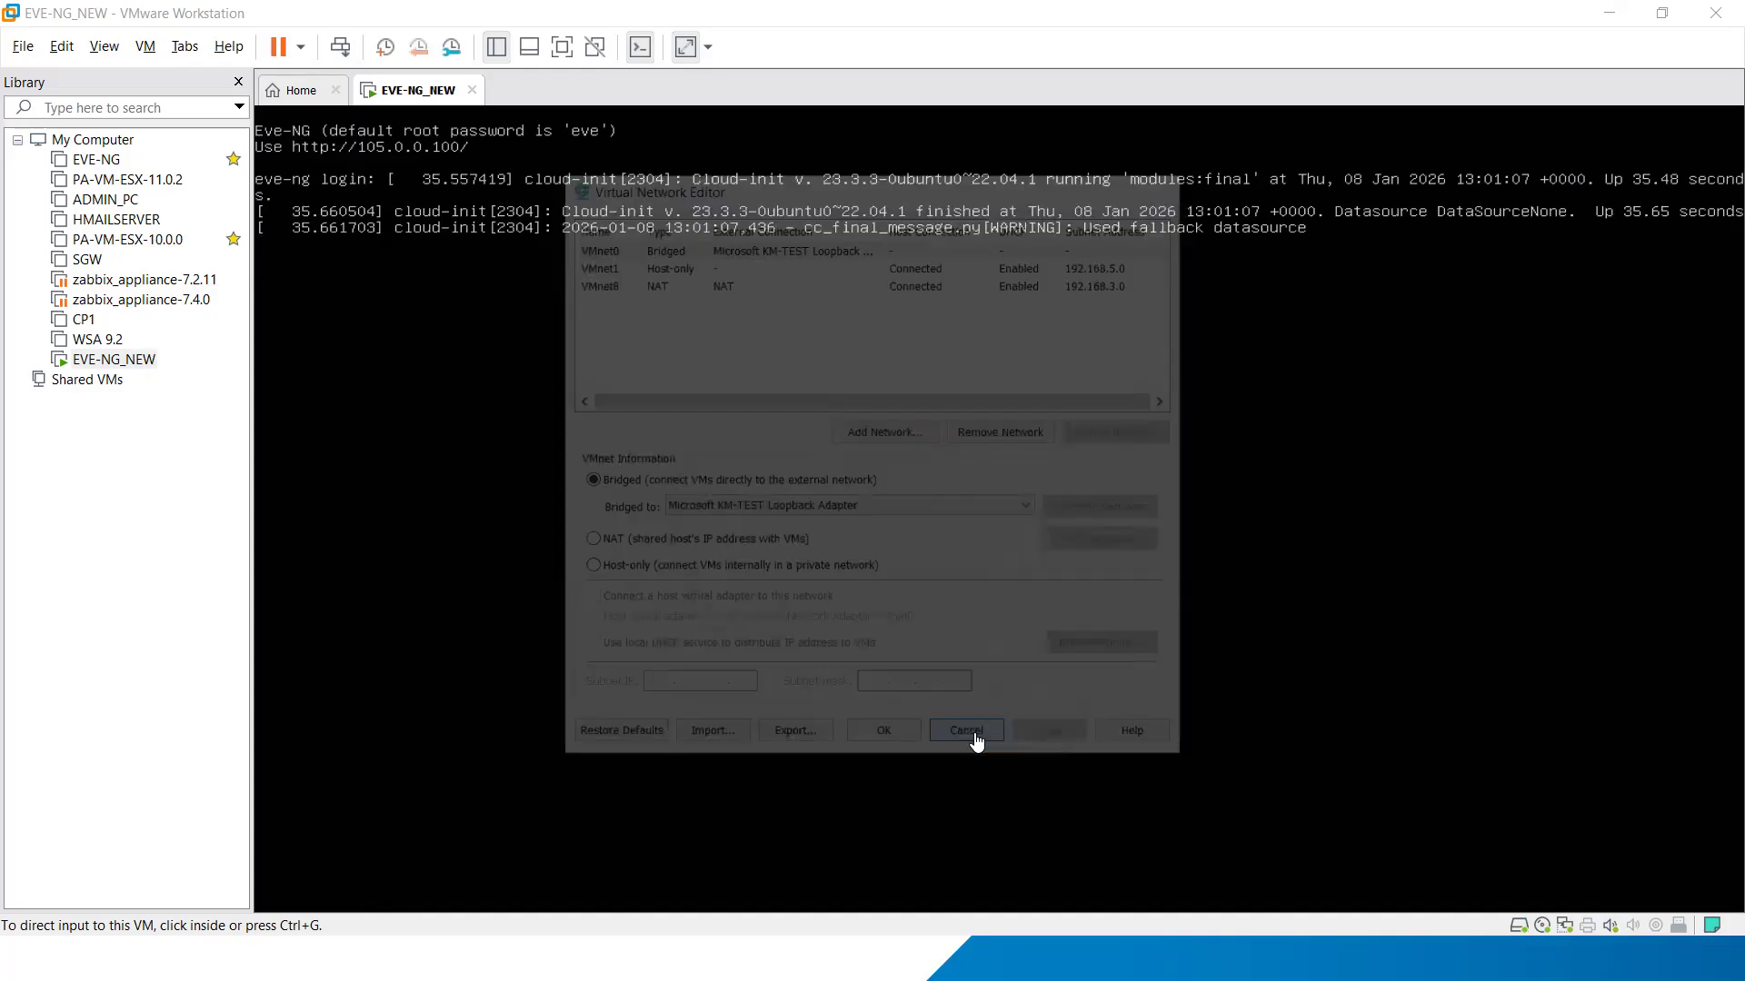
Step: Check in the EVE-NG_NEW virtual machine settings that the network adapter uses the Bridged connection, and close the settings
{"action": "right_click", "coordinate": [393, 91]}
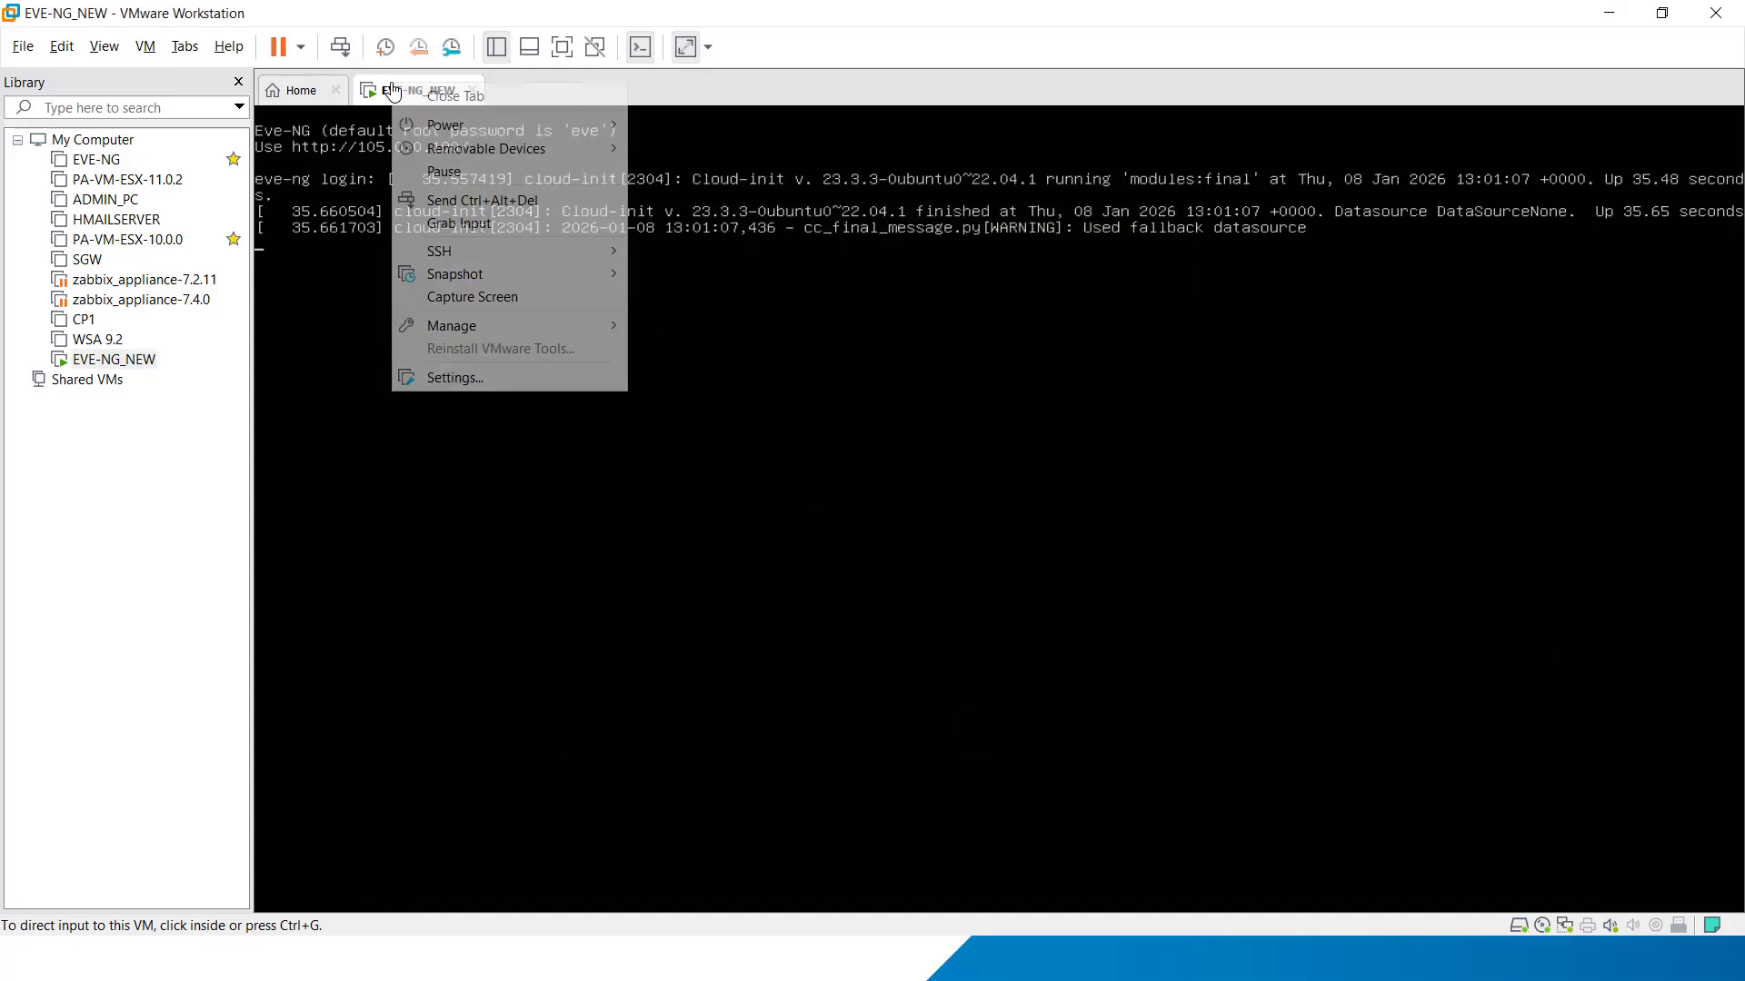
{"action": "left_click", "coordinate": [508, 393]}
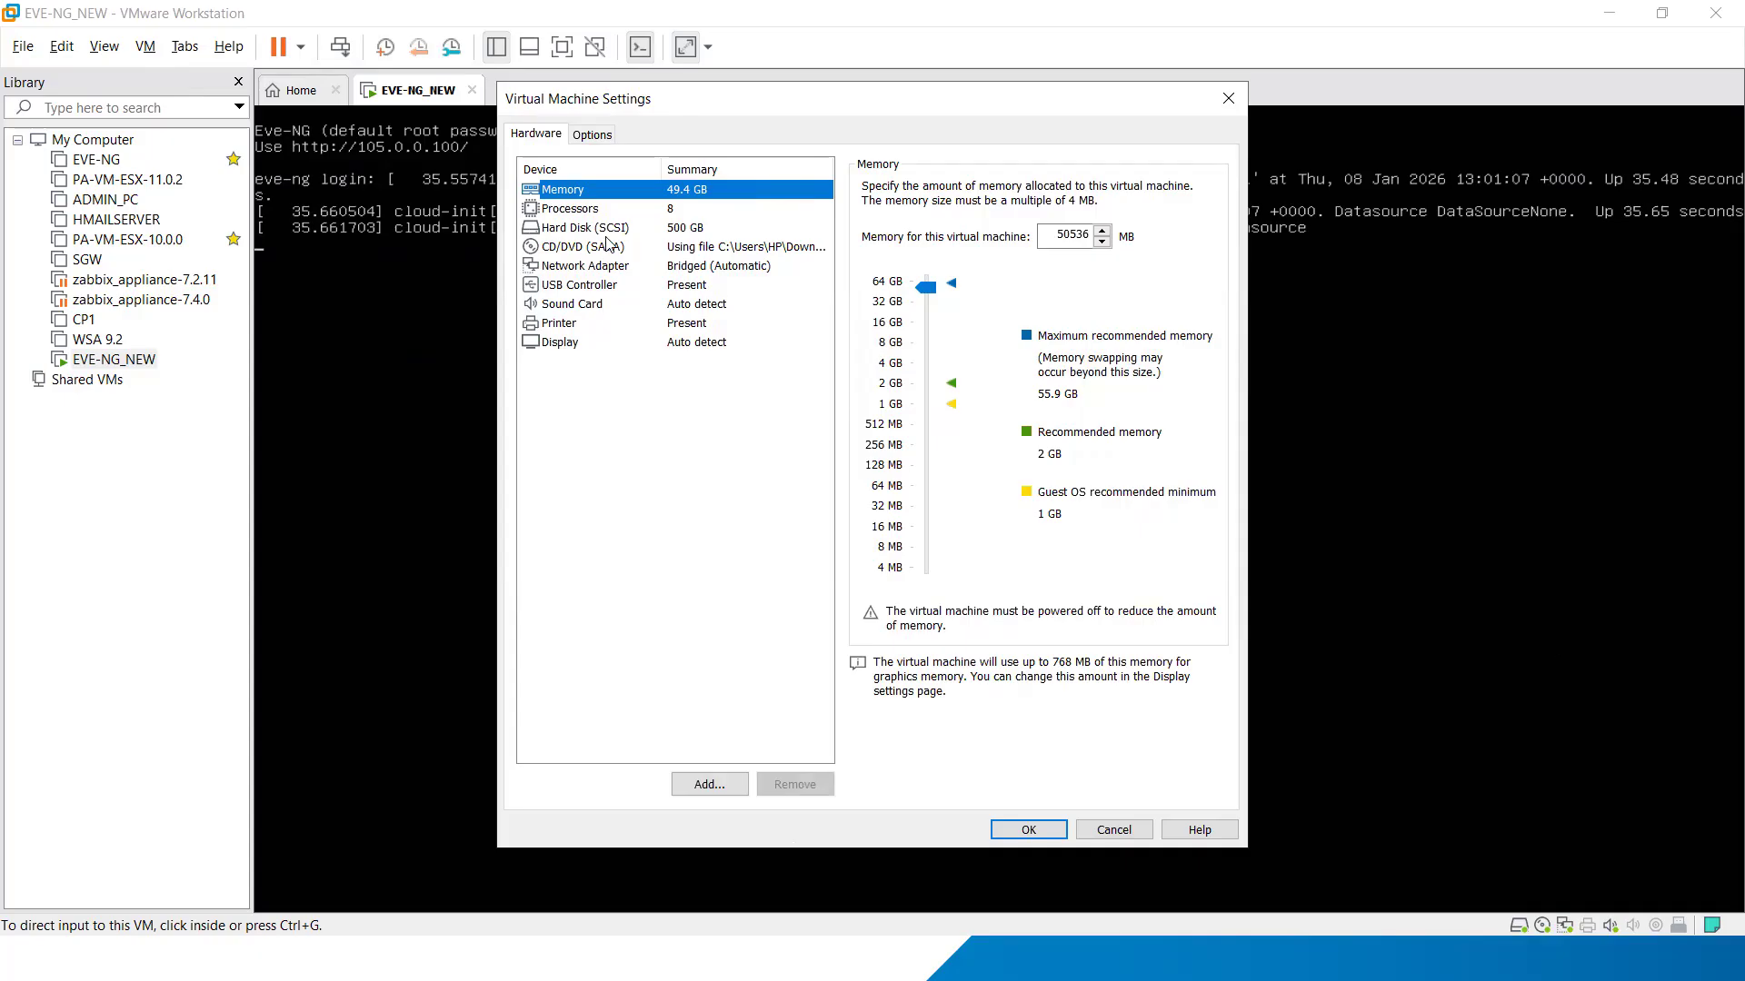
{"action": "left_click", "coordinate": [614, 266]}
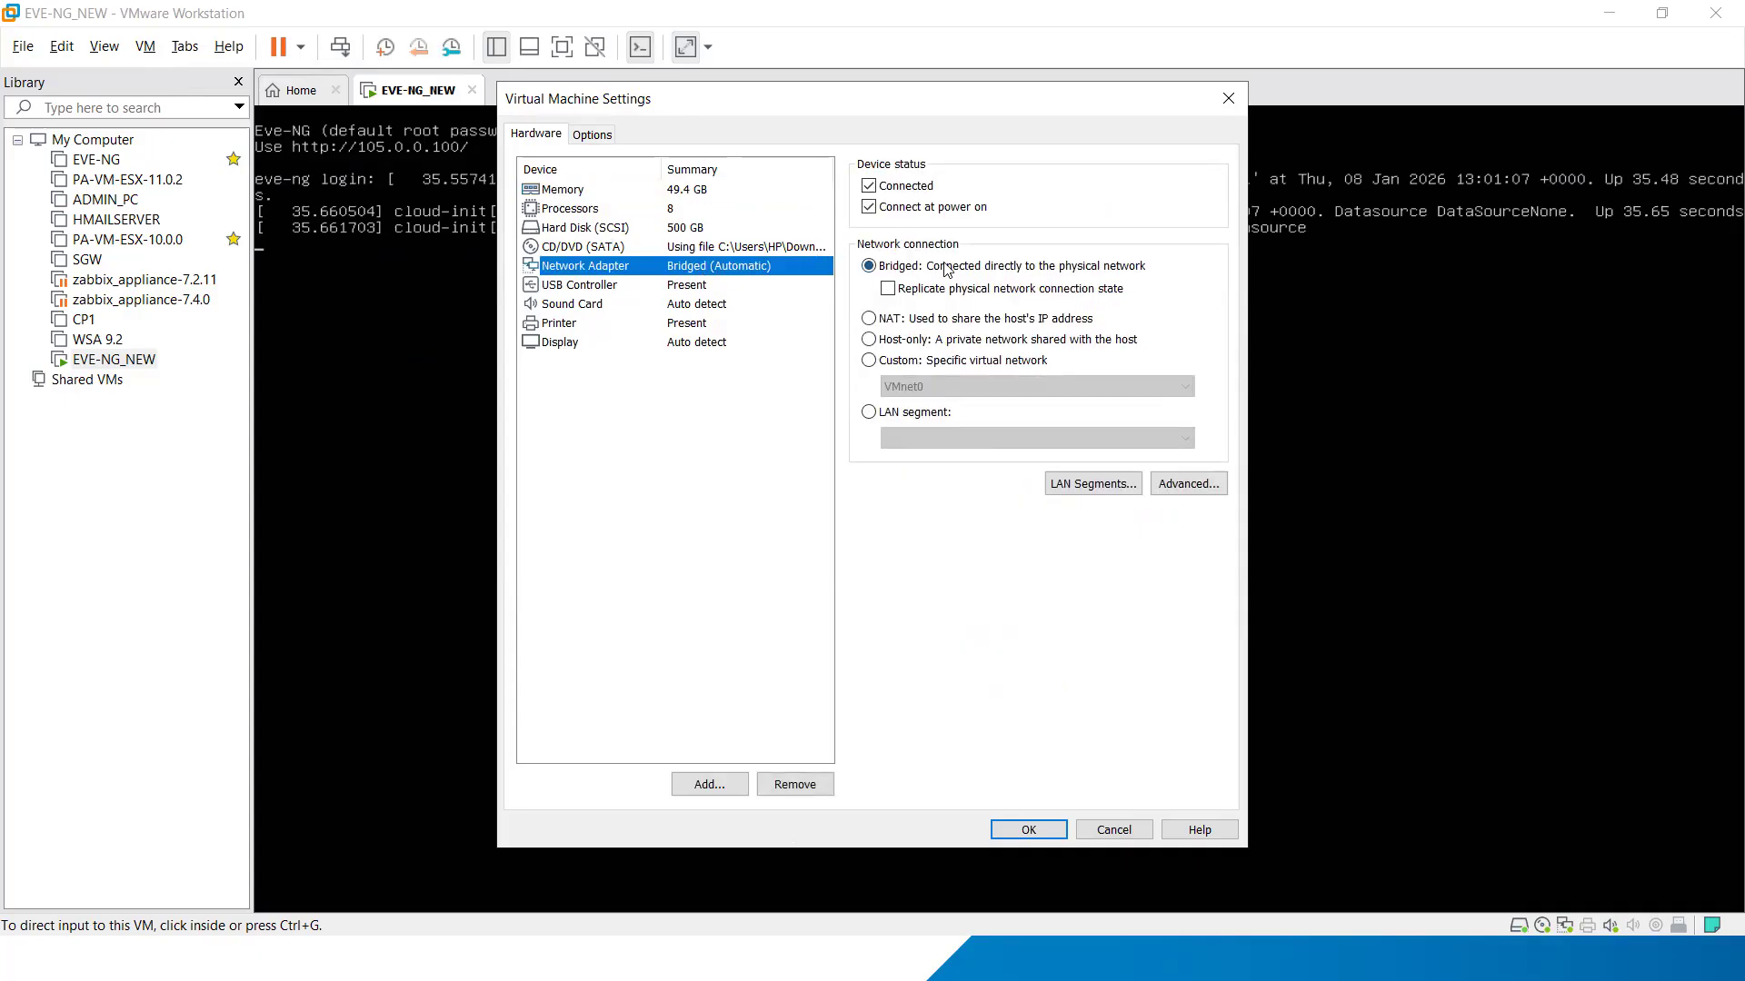
{"action": "left_click", "coordinate": [959, 265]}
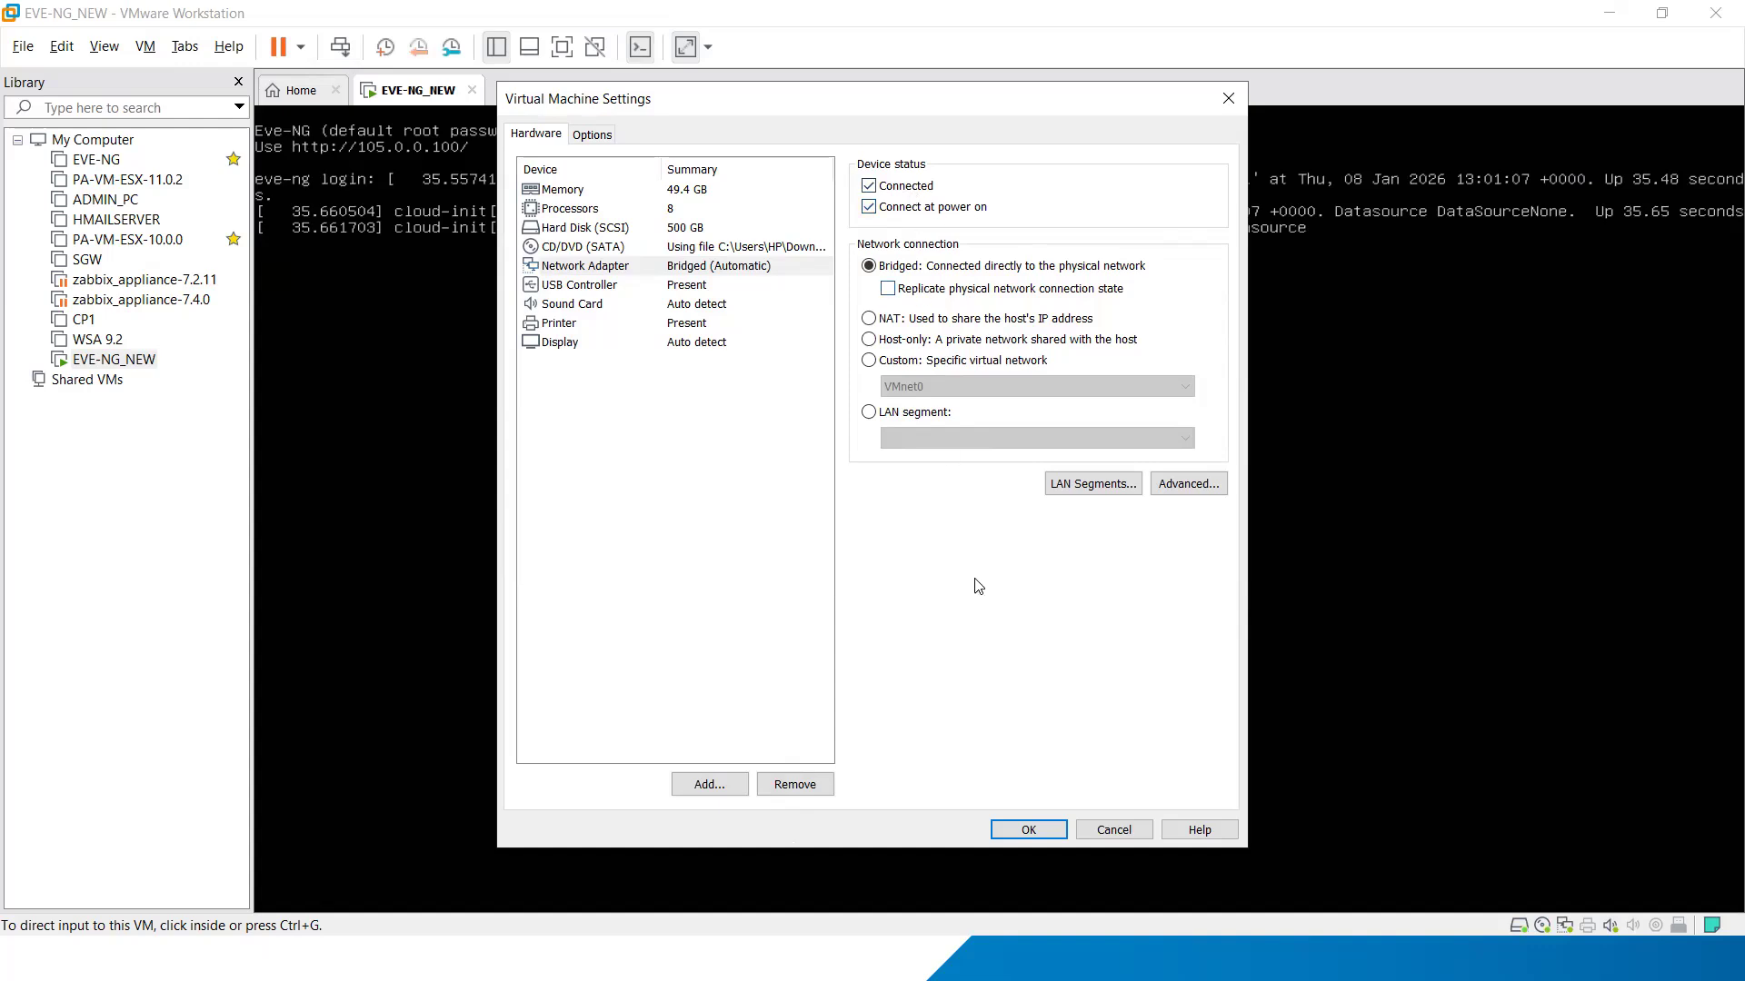
{"action": "left_click", "coordinate": [1022, 828]}
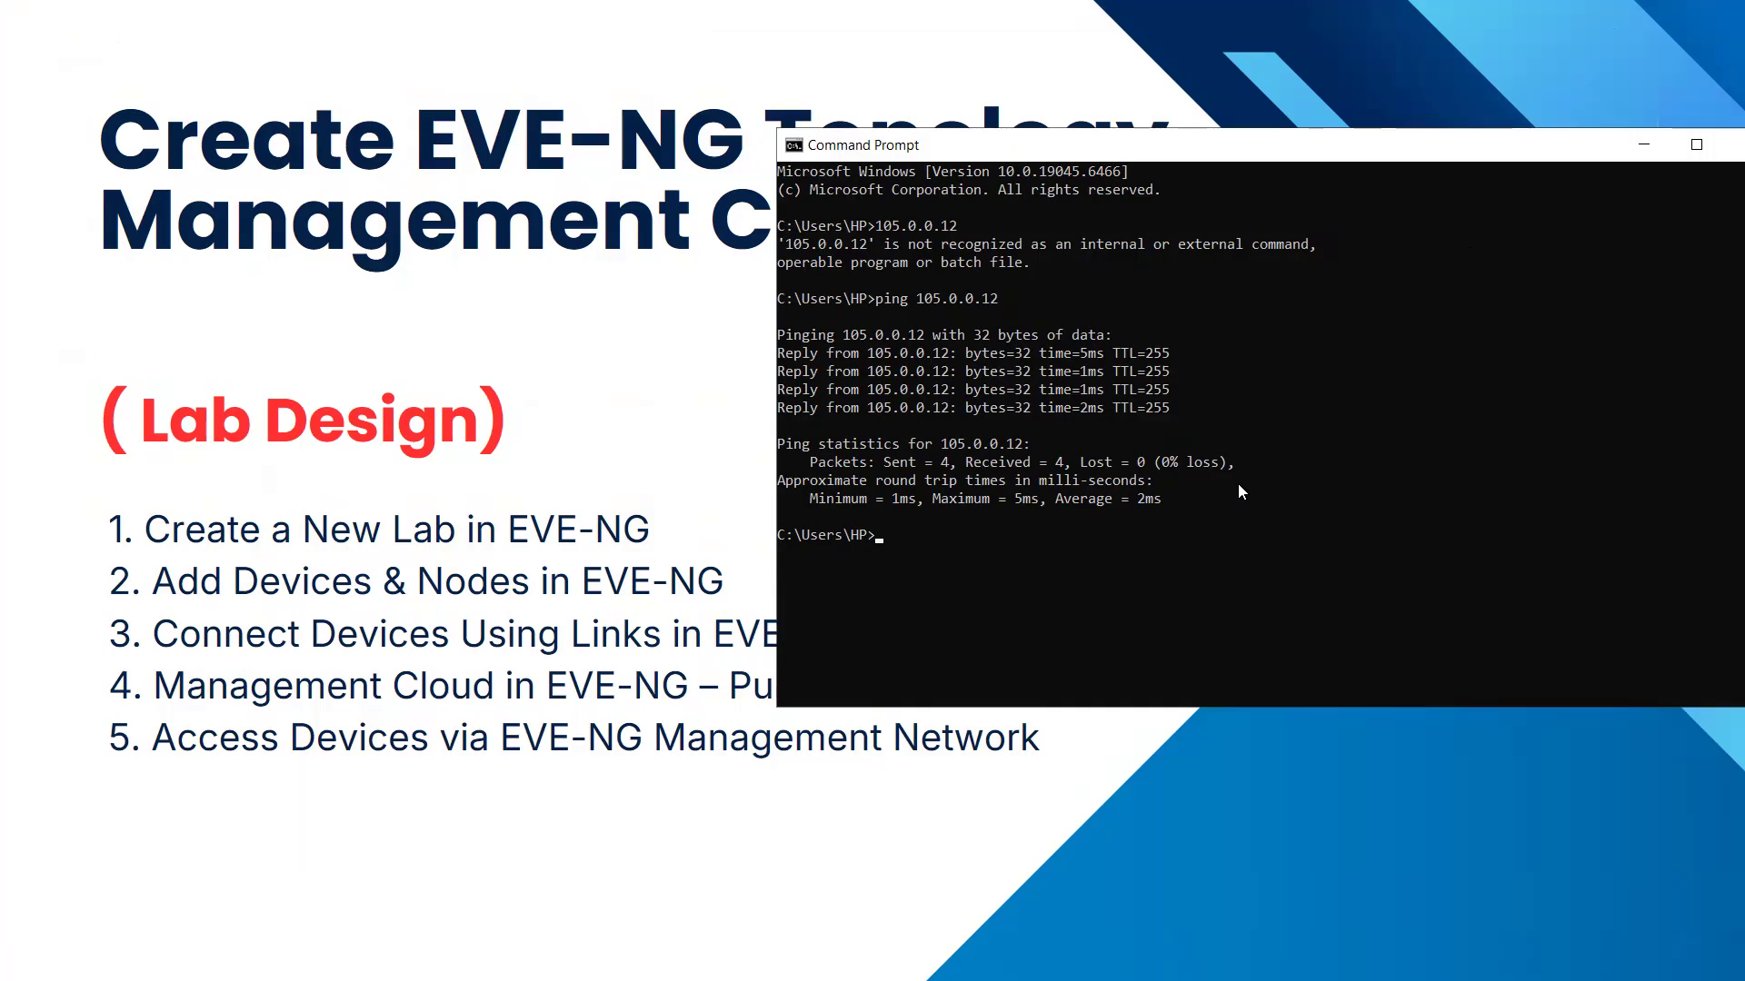
Step: Switch to Command Prompt, reposition its window, and repeat the ping to 105.0.0.12, stopping it early
{"action": "left_click_drag", "start_coordinate": [1532, 140], "coordinate": [1235, 129]}
{"action": "key", "text": "Up"}
{"action": "key", "text": "Return"}
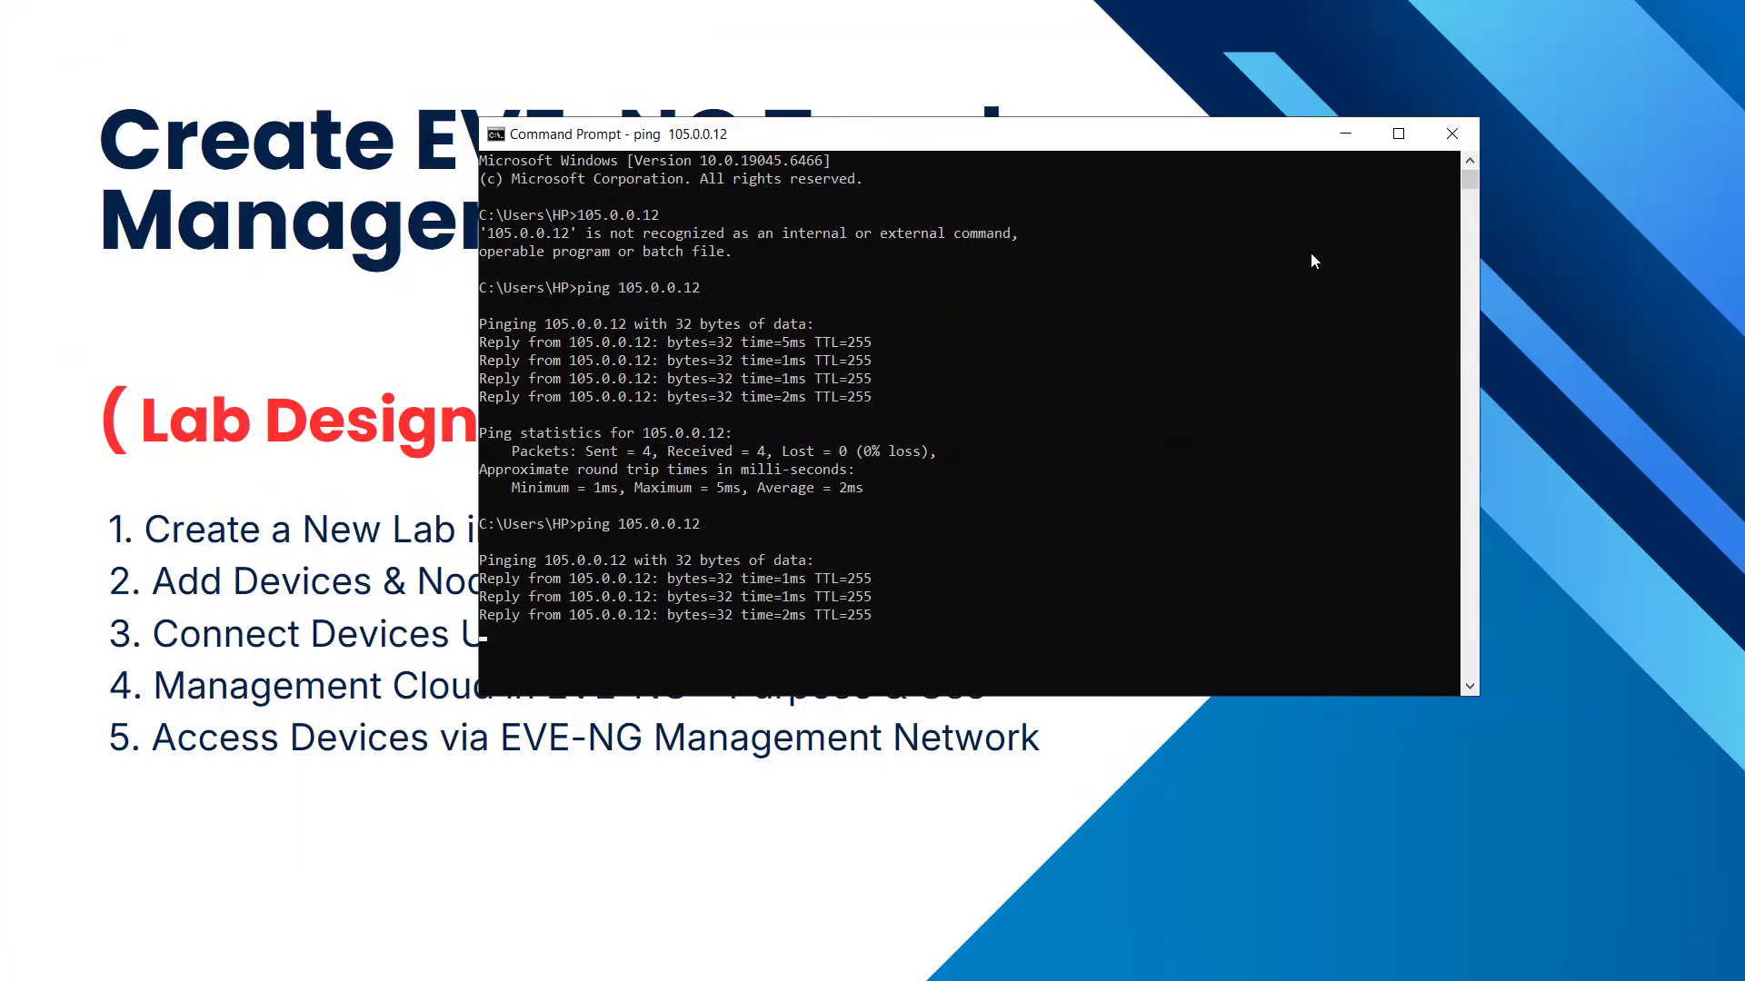
{"action": "key", "text": "ctrl+c"}
Step: Switch to the EVE topology in Chrome, bring up R11's PuTTY console, and place it beside the routers
{"action": "key", "text": "super"}
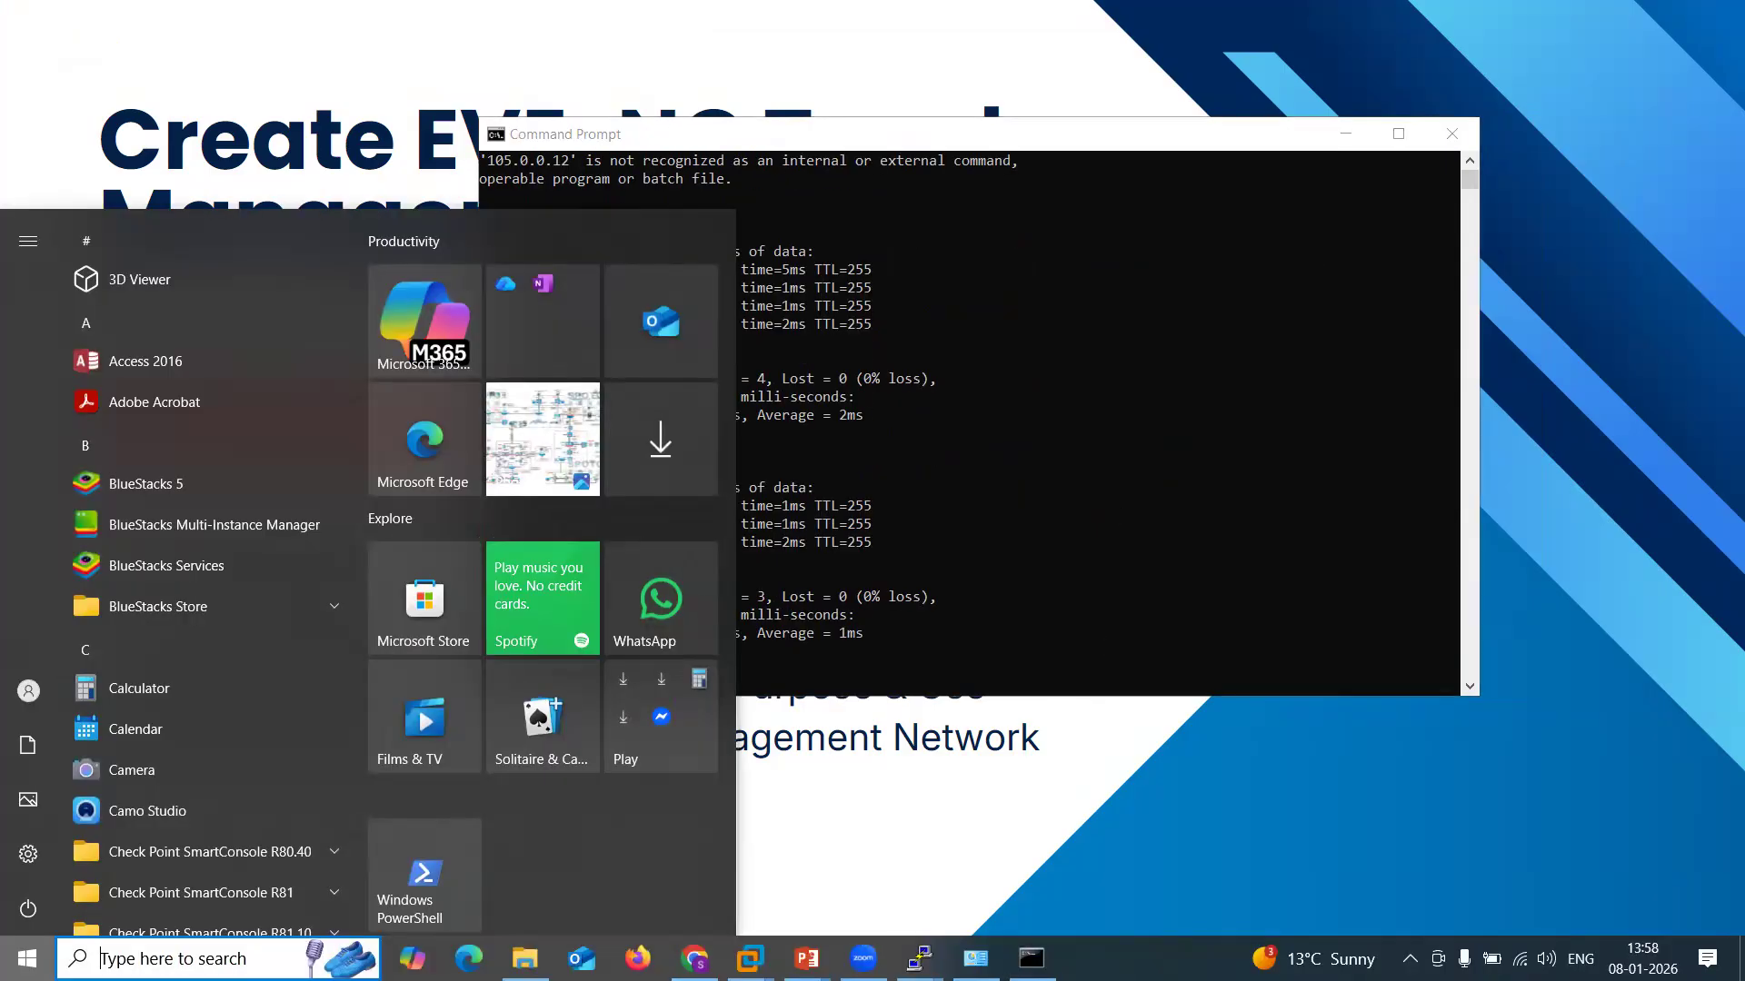
{"action": "left_click", "coordinate": [695, 959]}
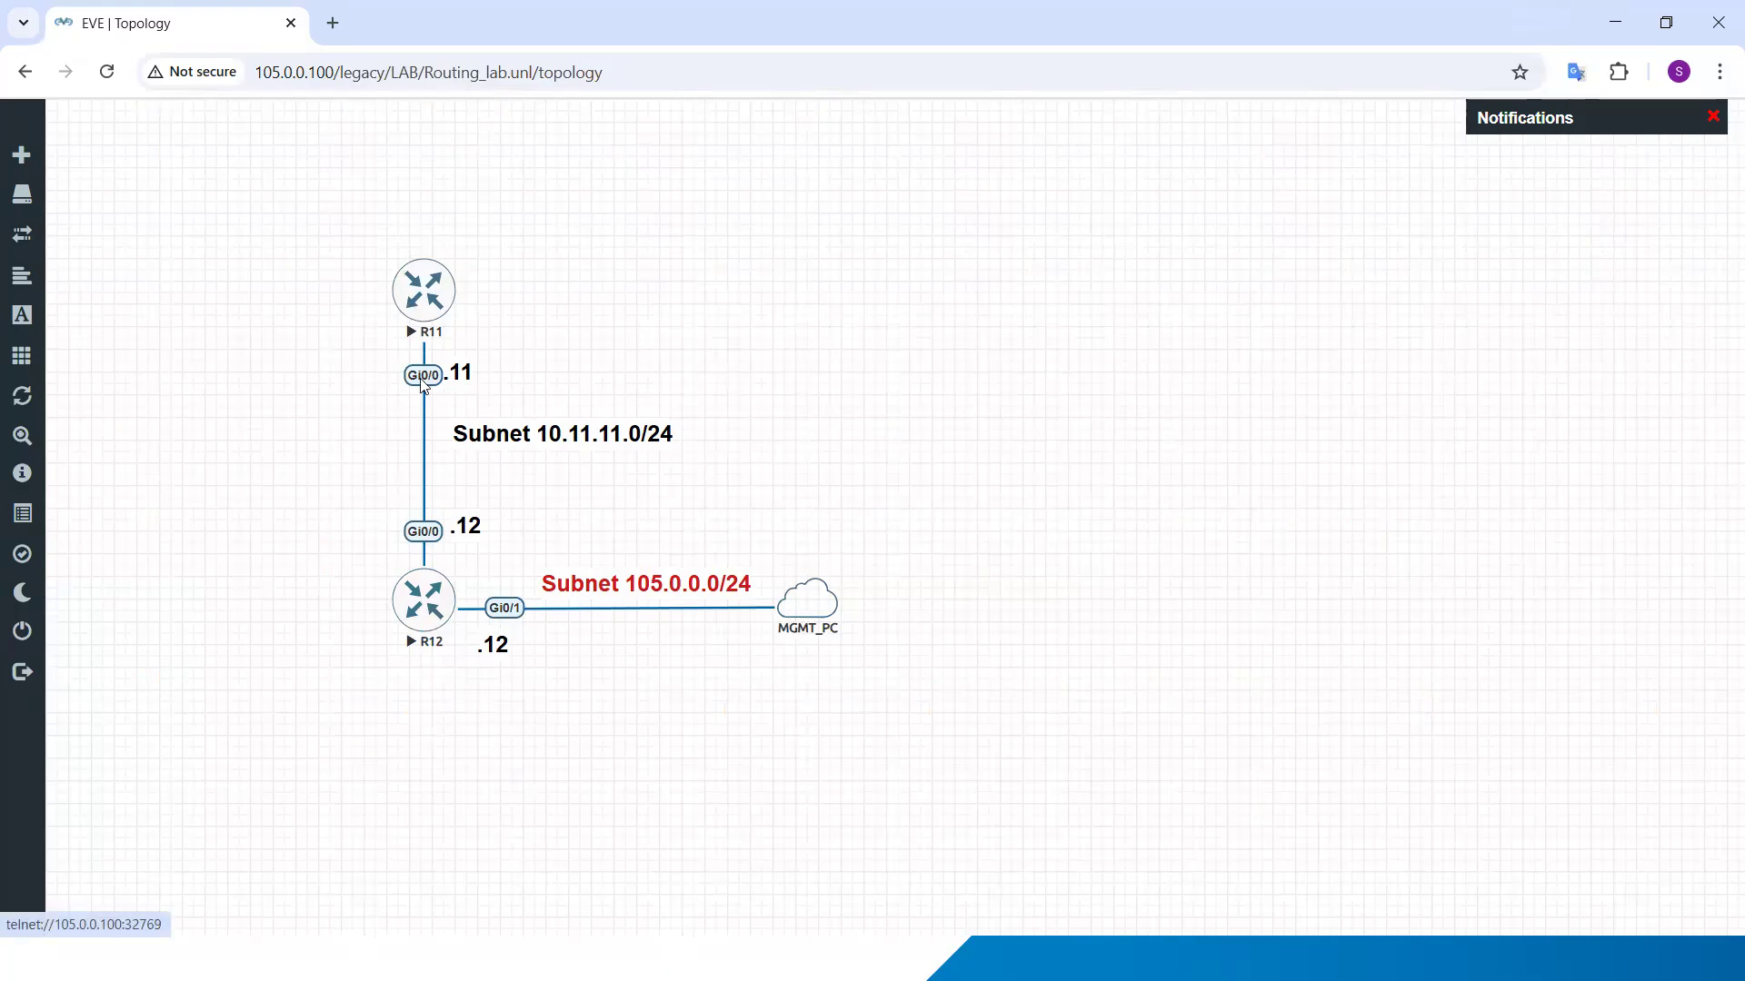
{"action": "key", "text": "super"}
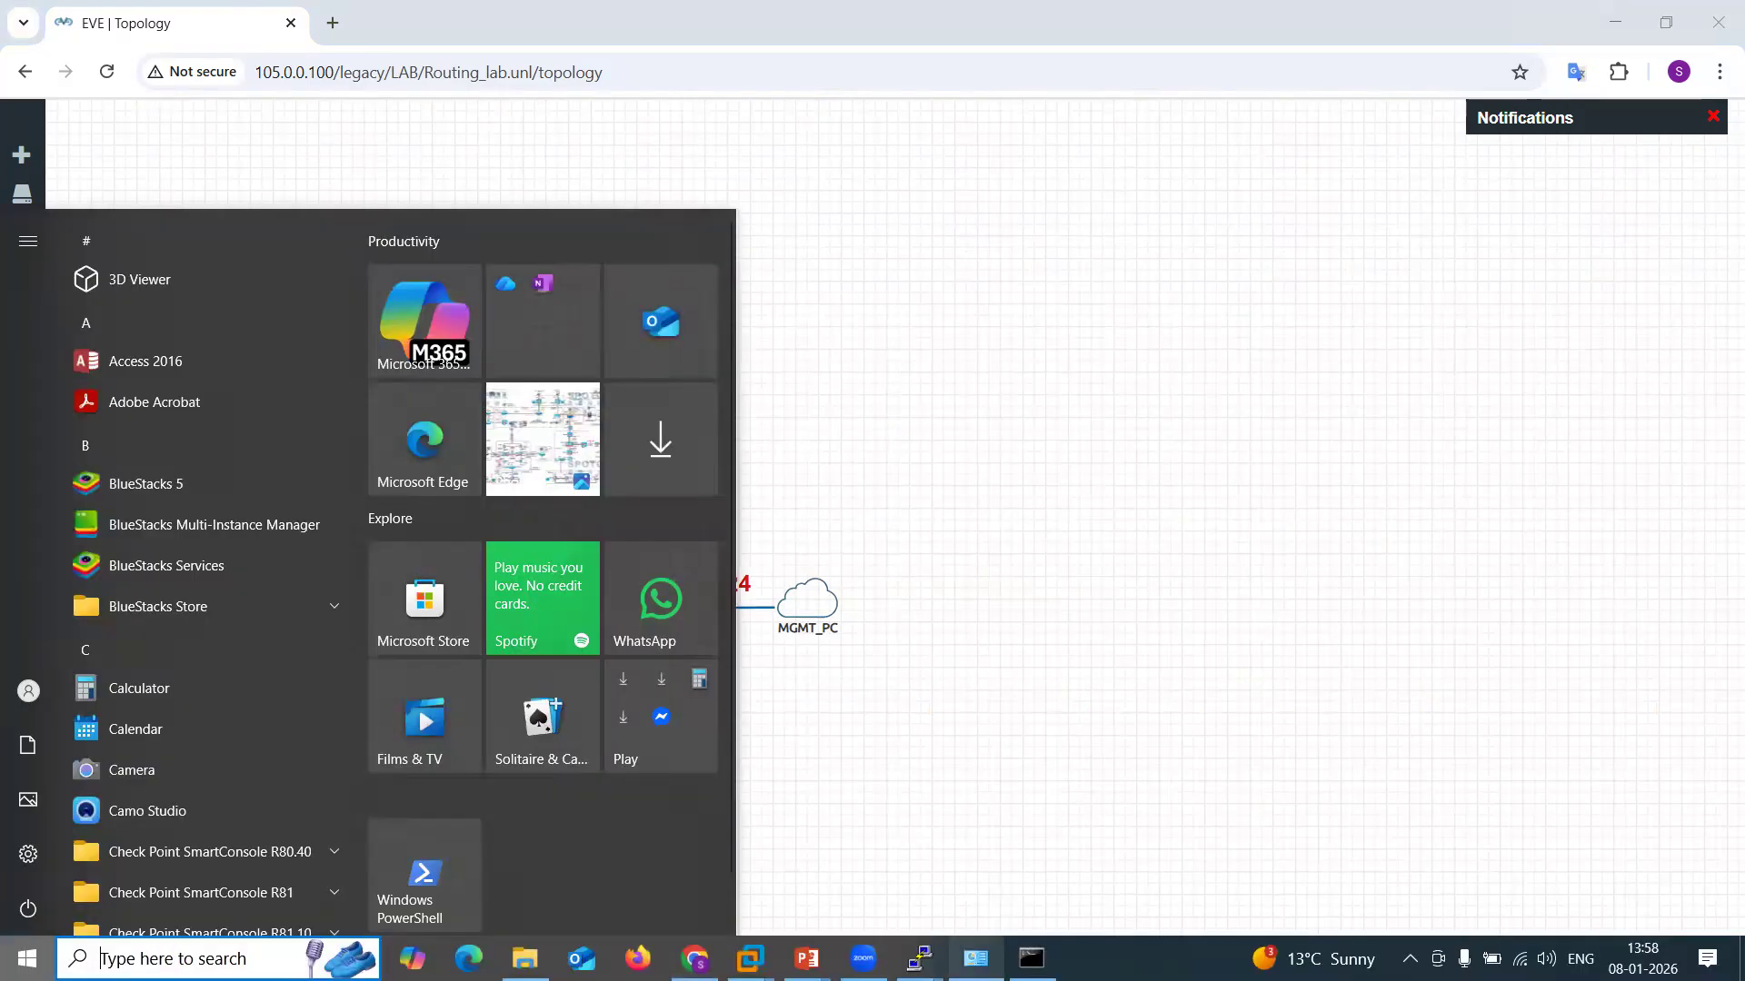
{"action": "mouse_move", "coordinate": [920, 958]}
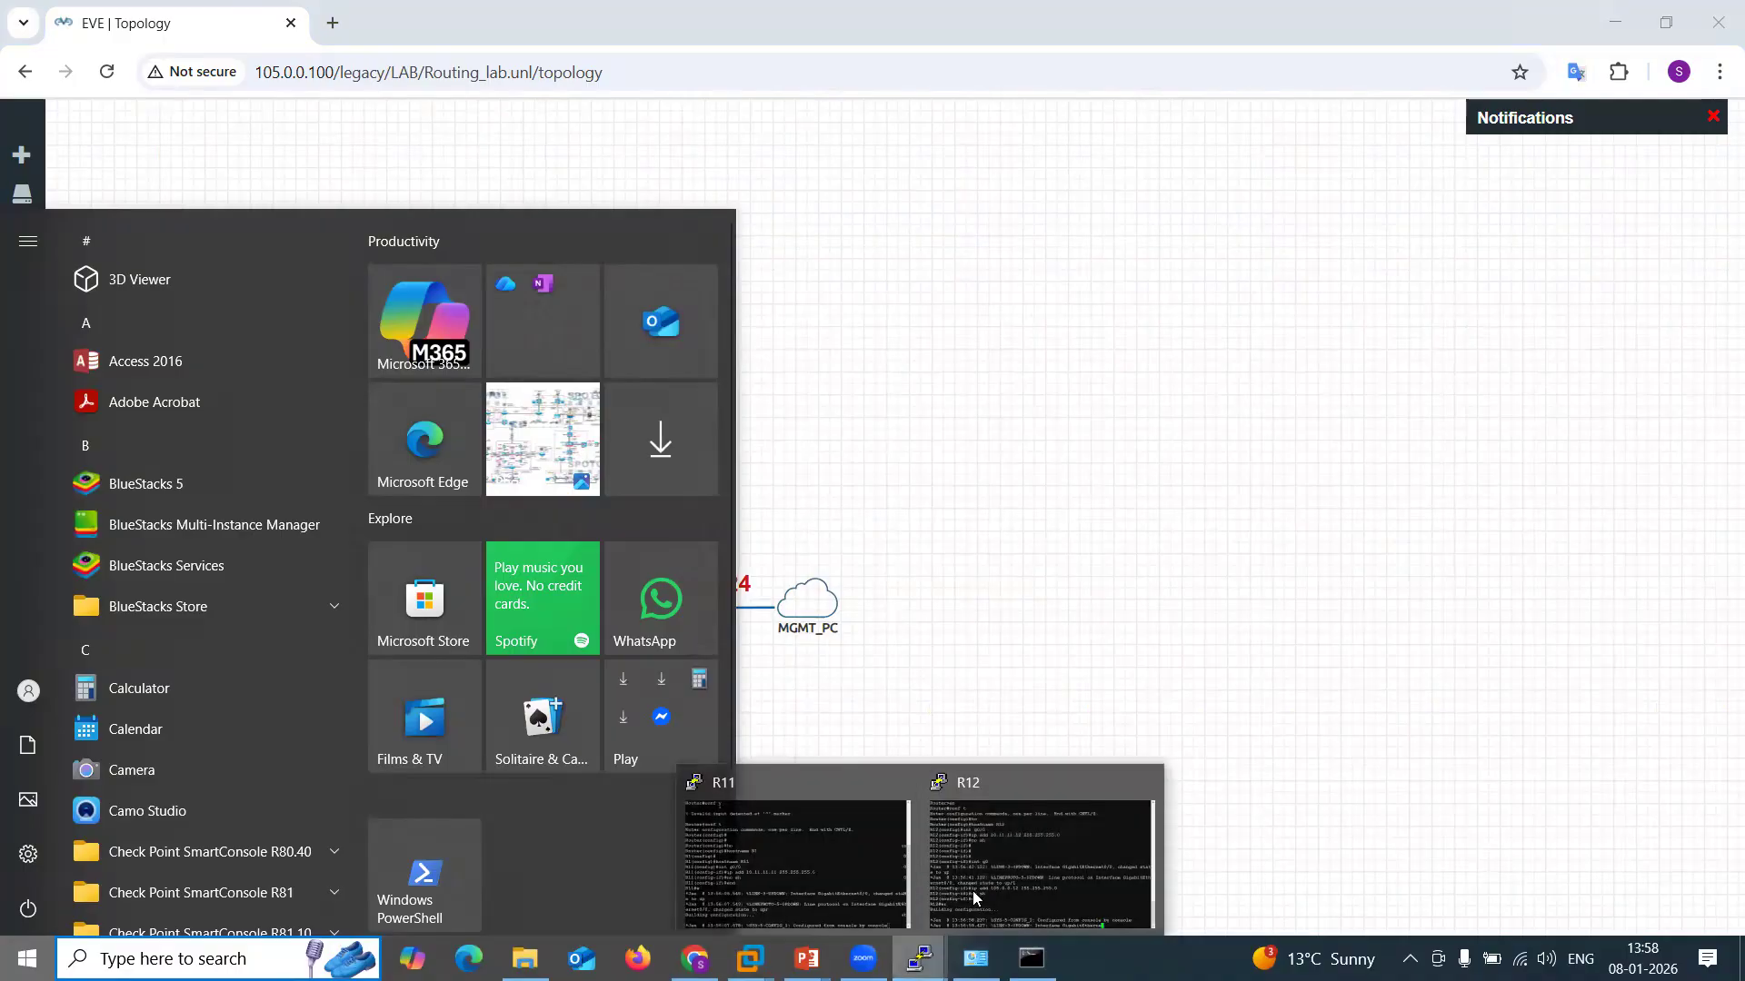
{"action": "left_click", "coordinate": [885, 814]}
{"action": "left_click_drag", "start_coordinate": [1018, 143], "coordinate": [1067, 126]}
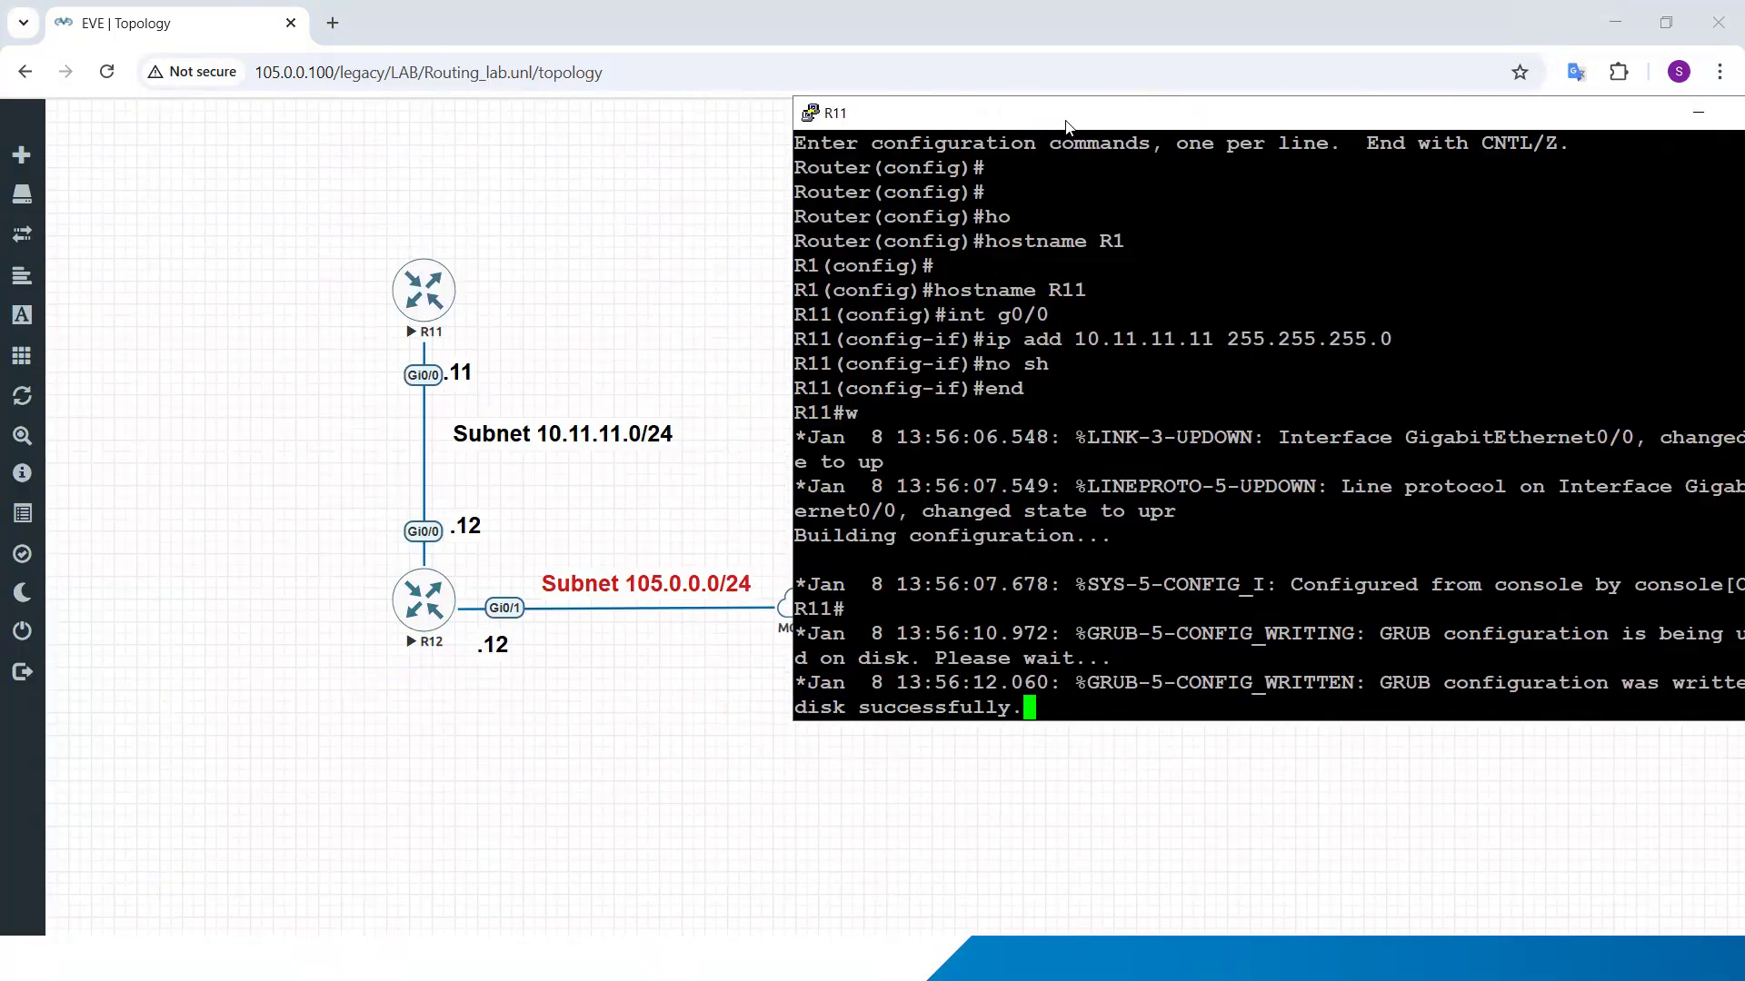
Step: Ping R12's link address 10.11.11.12 from R11 and move the console clear of the MGMT_PC cloud
{"action": "key", "text": "Return"}
{"action": "key", "text": "Return"}
{"action": "key", "text": "Return"}
{"action": "key", "text": "Return"}
{"action": "type", "text": "p"}
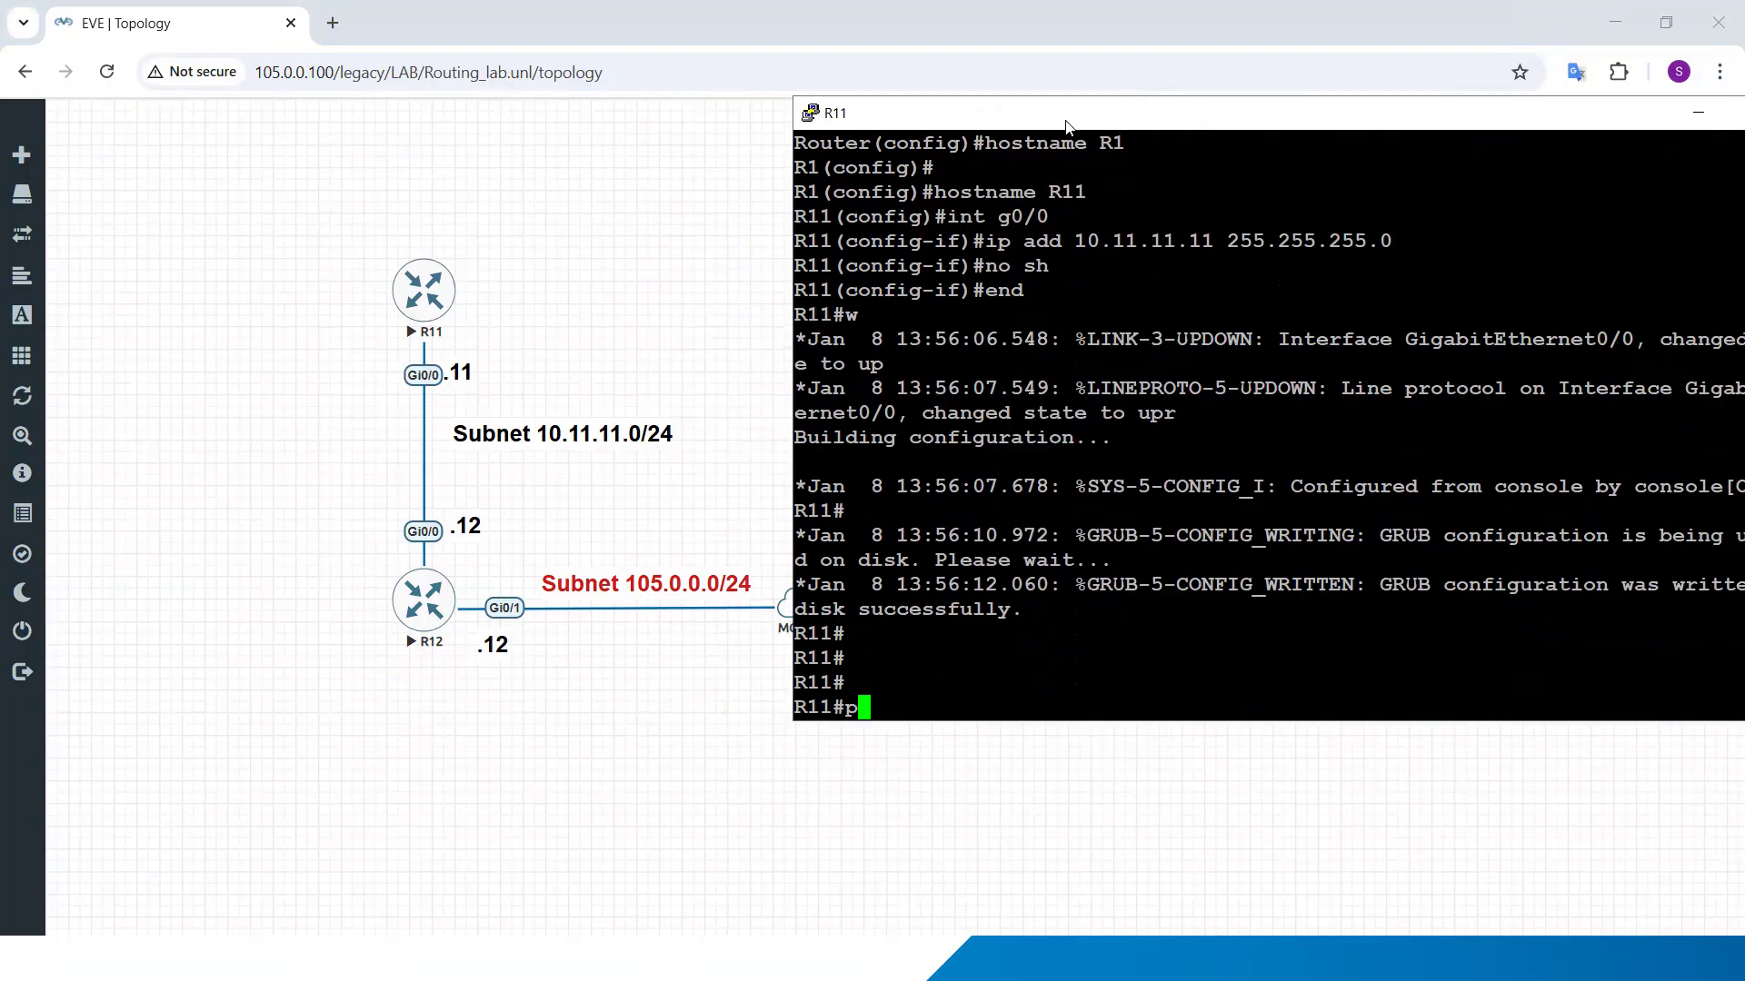
{"action": "type", "text": "ing"}
{"action": "type", "text": "10.11.11.2"}
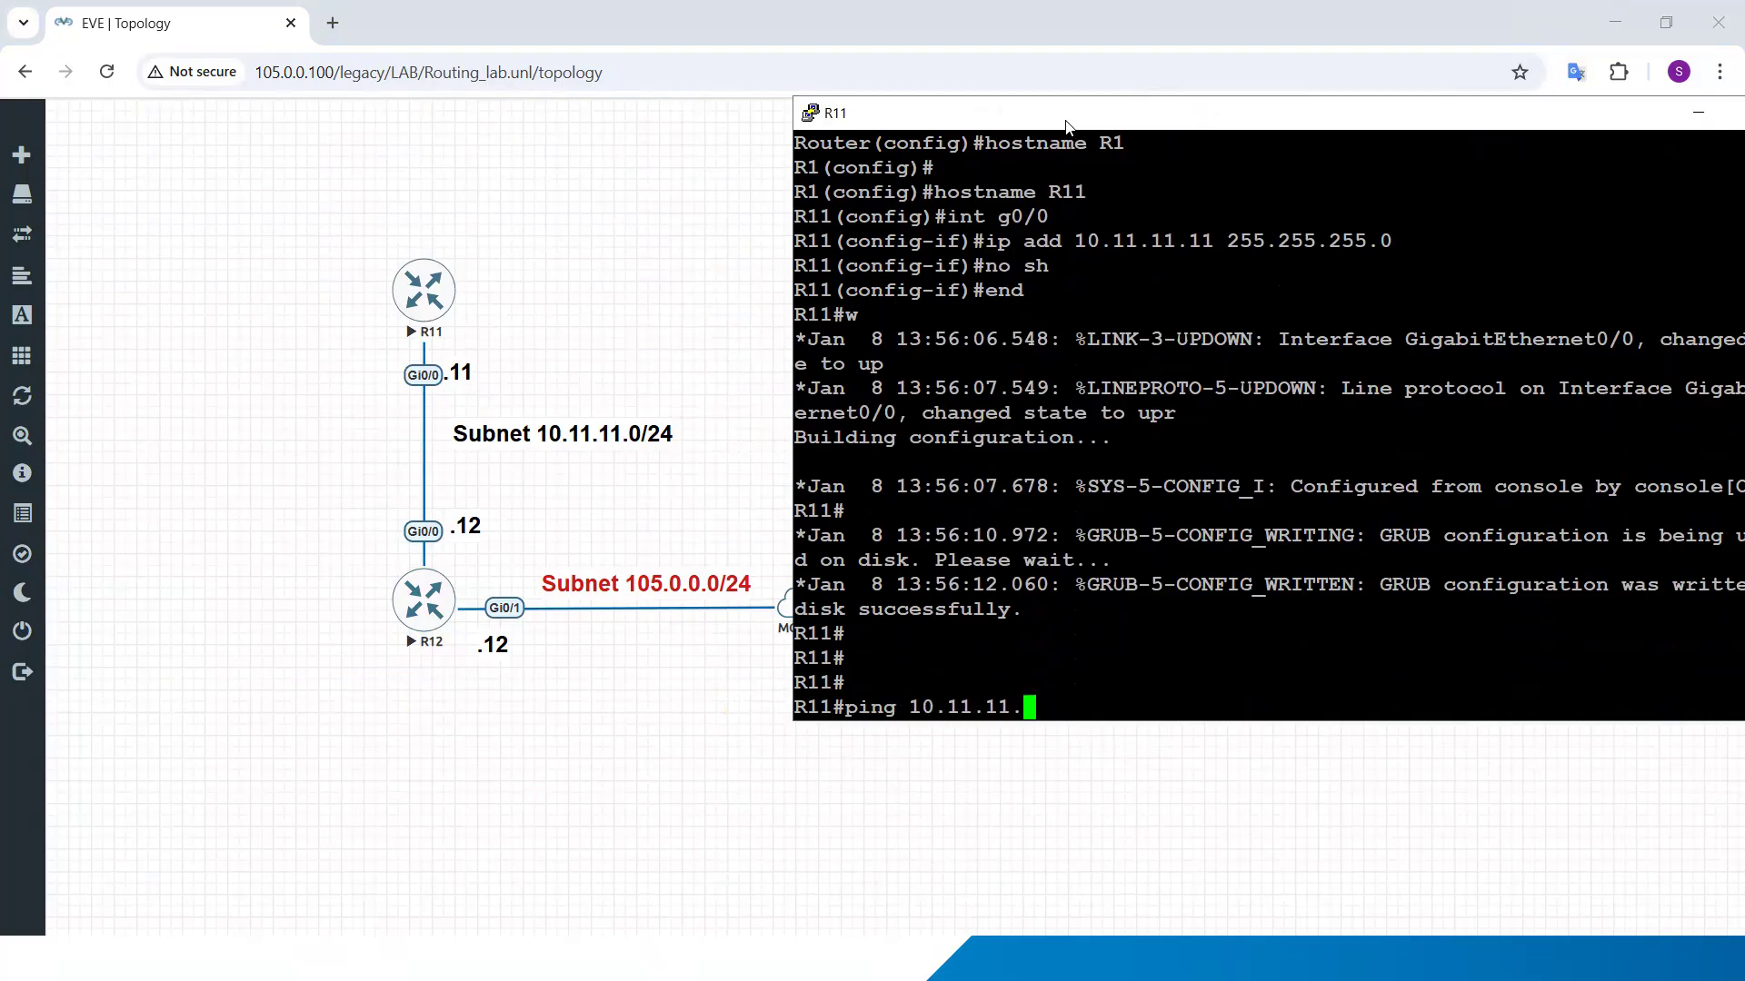
{"action": "key", "text": "BackSpace"}
{"action": "type", "text": "12"}
{"action": "key", "text": "Return"}
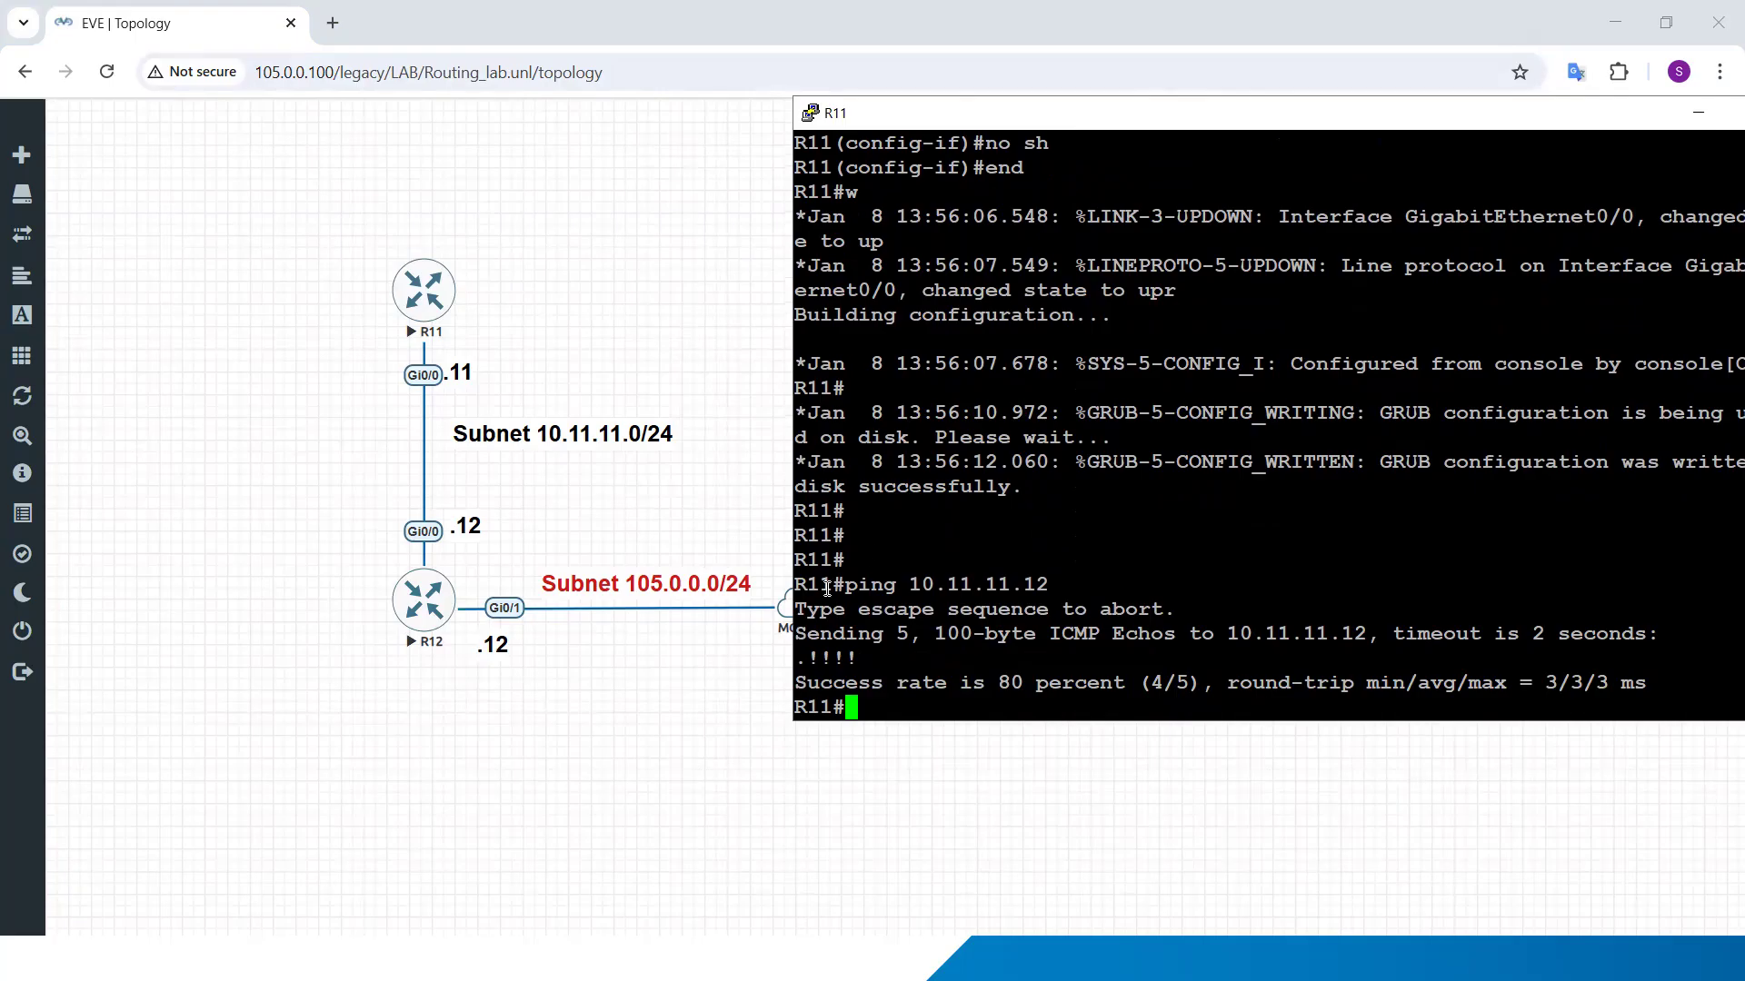
{"action": "left_click_drag", "start_coordinate": [827, 586], "coordinate": [962, 662]}
{"action": "left_click", "coordinate": [961, 664]}
{"action": "left_click_drag", "start_coordinate": [943, 117], "coordinate": [1080, 121]}
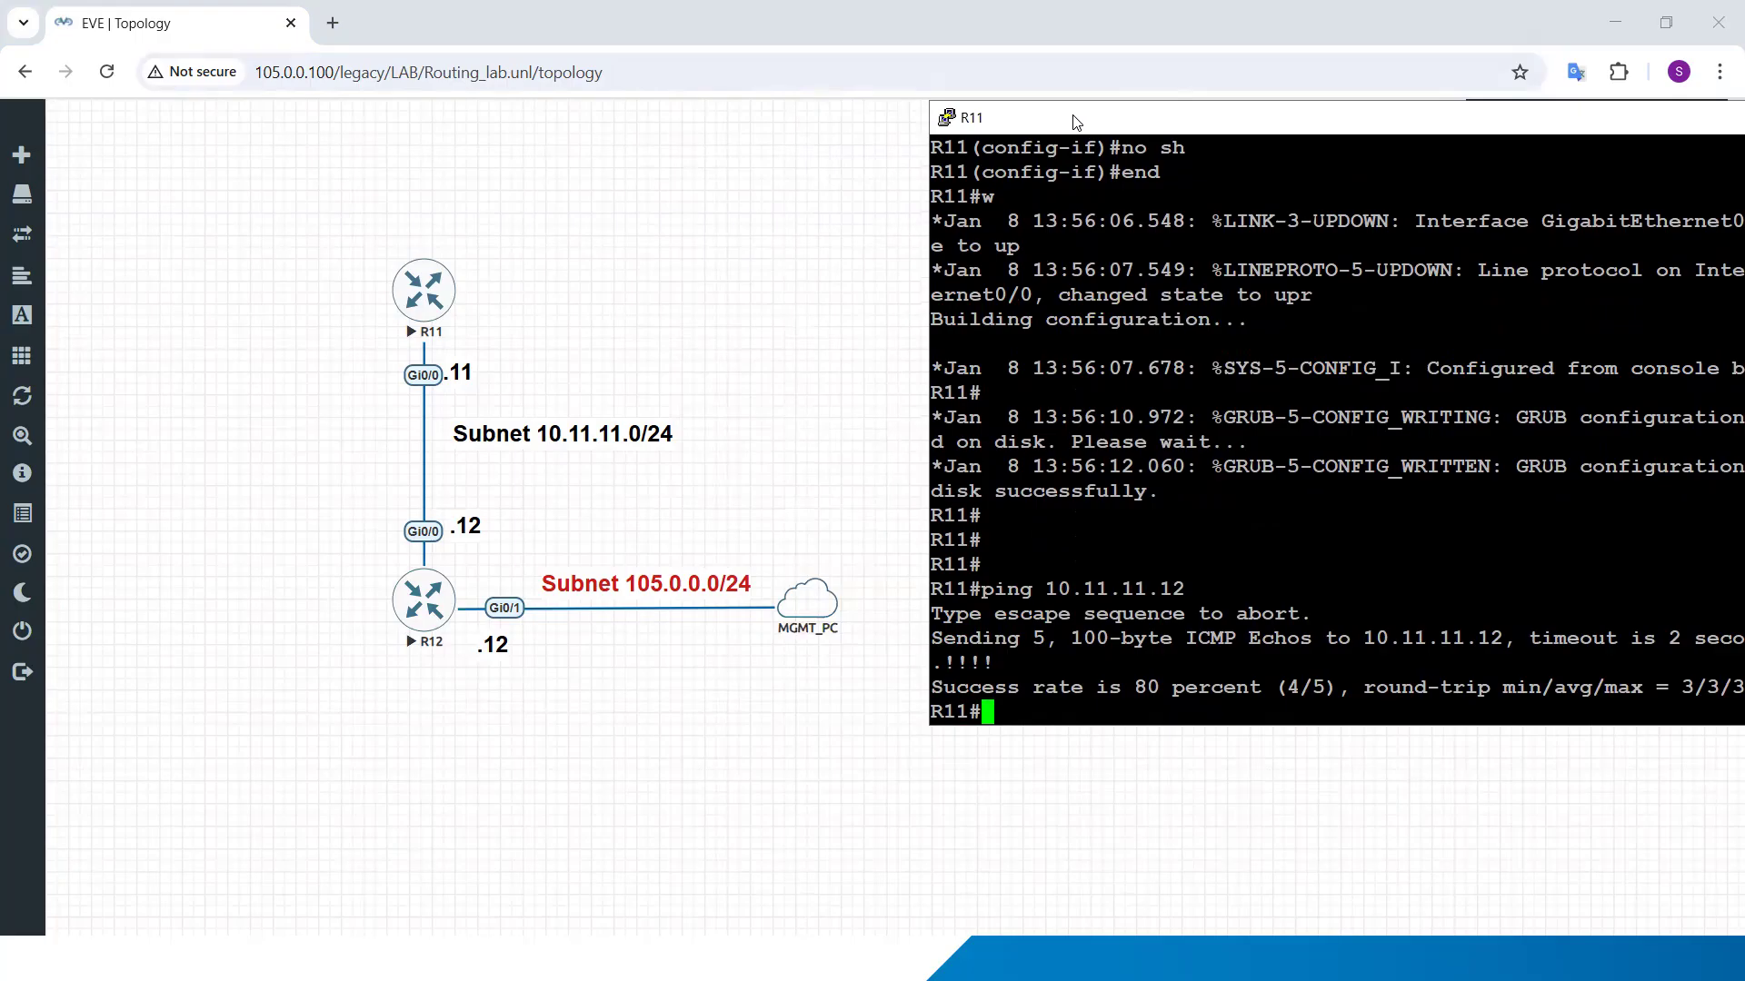